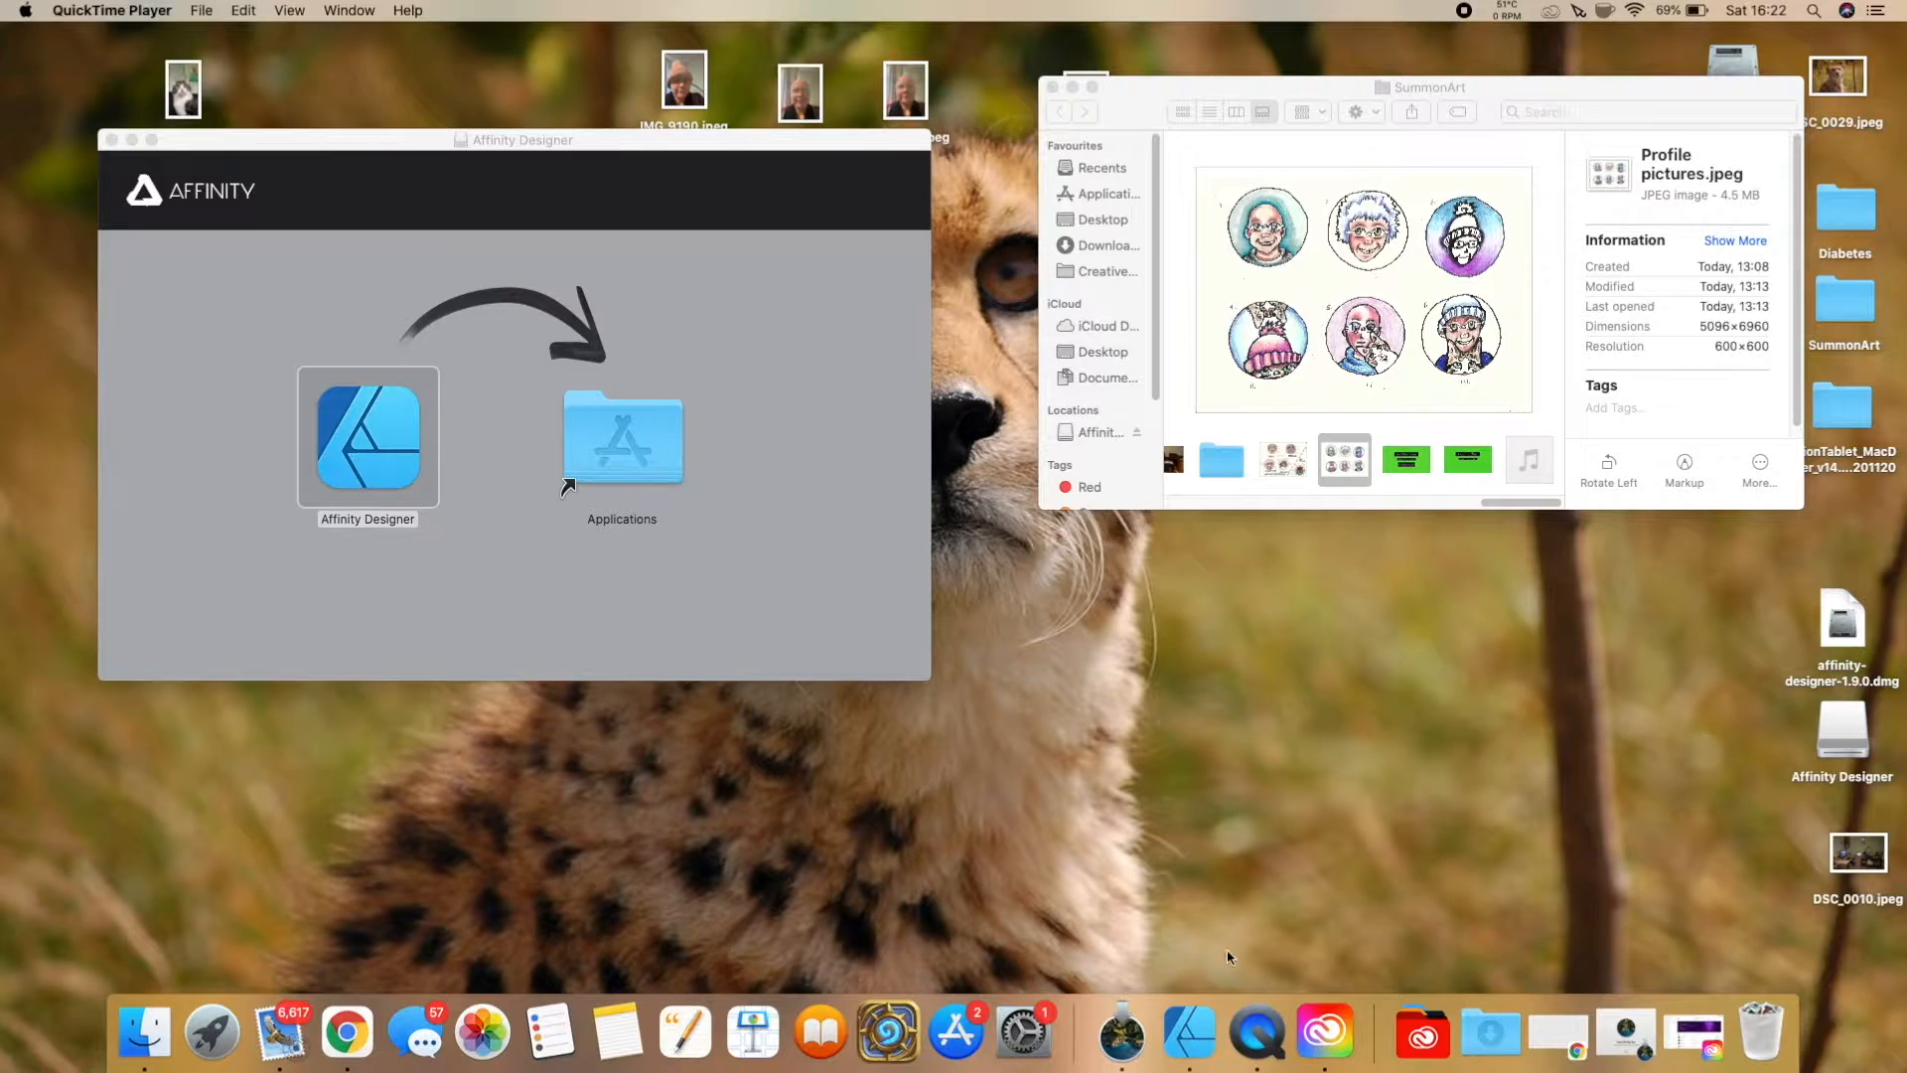
# Step: Switch to Affinity Designer and create a new document from the Social Media Square Post preset, 1080 x 1080 px, at 126 DPI
pyautogui.click(1202, 1029)
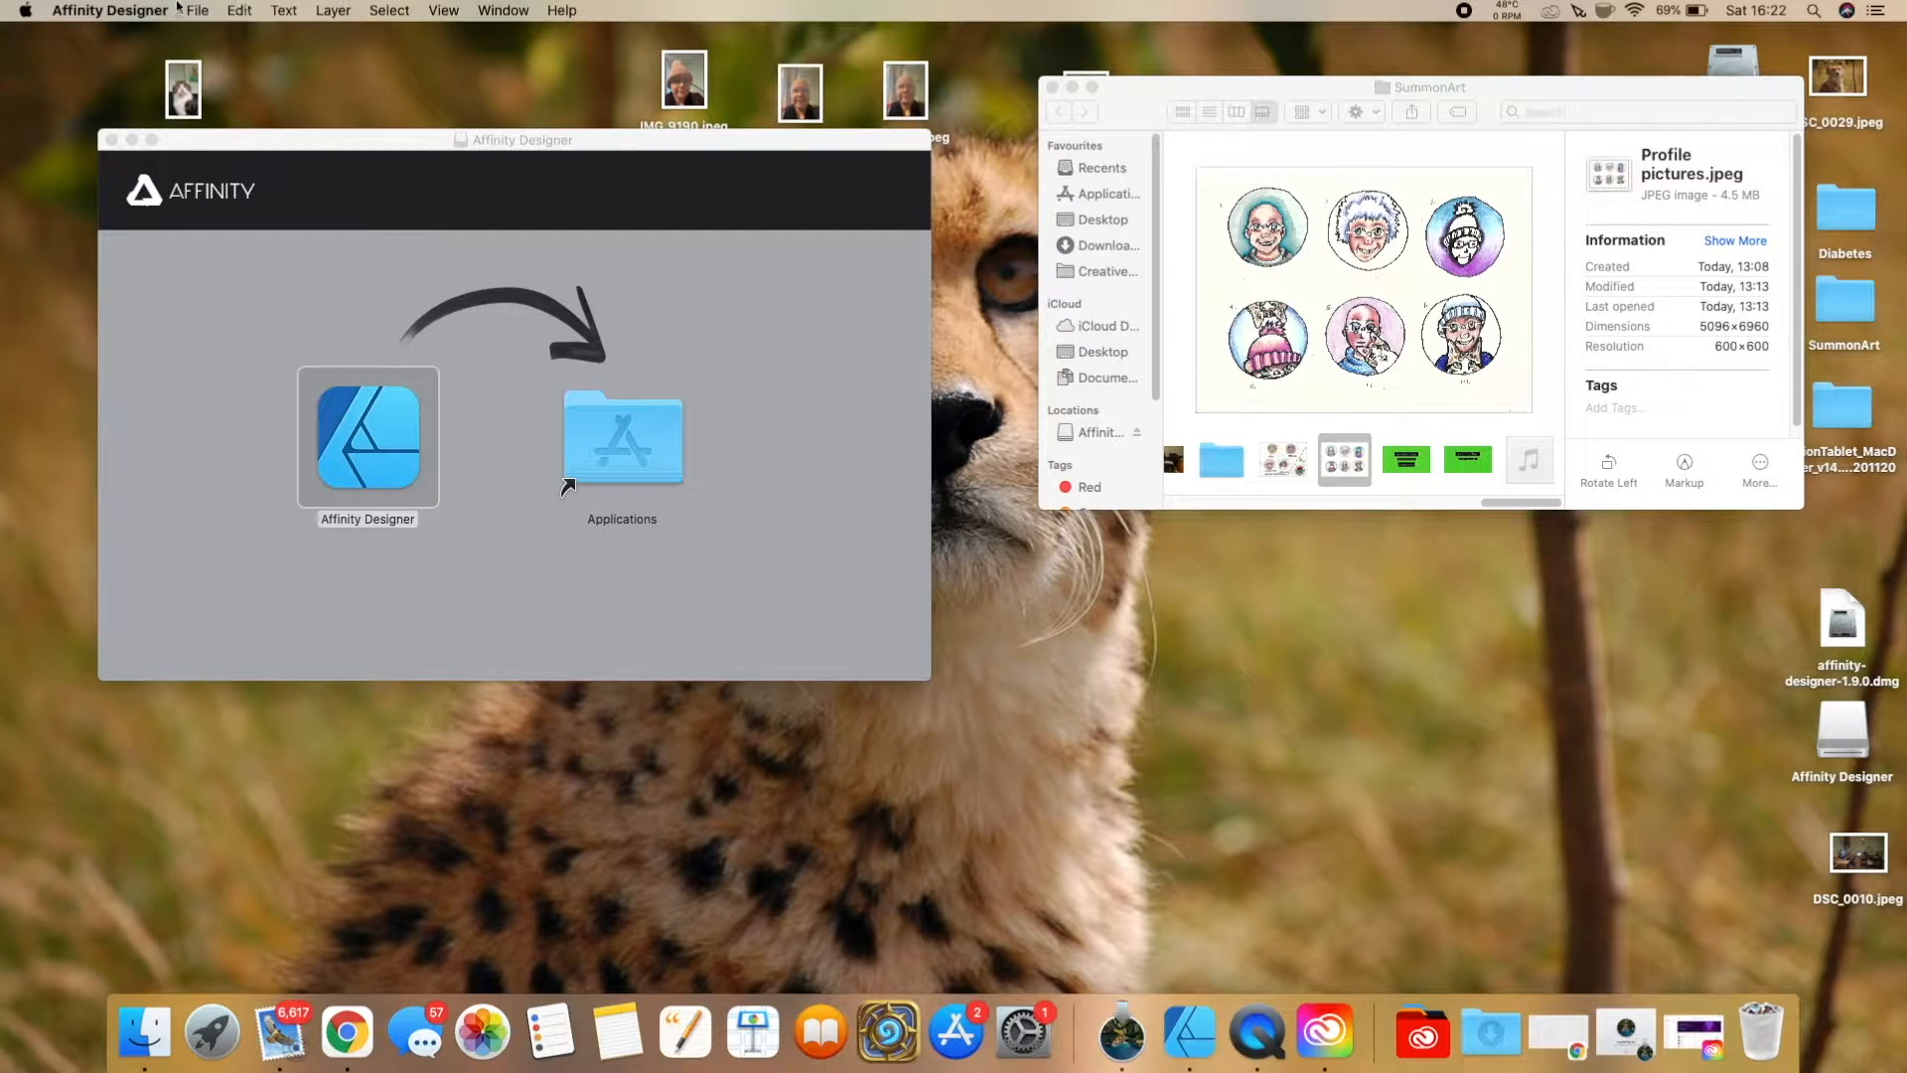
pyautogui.click(133, 10)
pyautogui.click(196, 10)
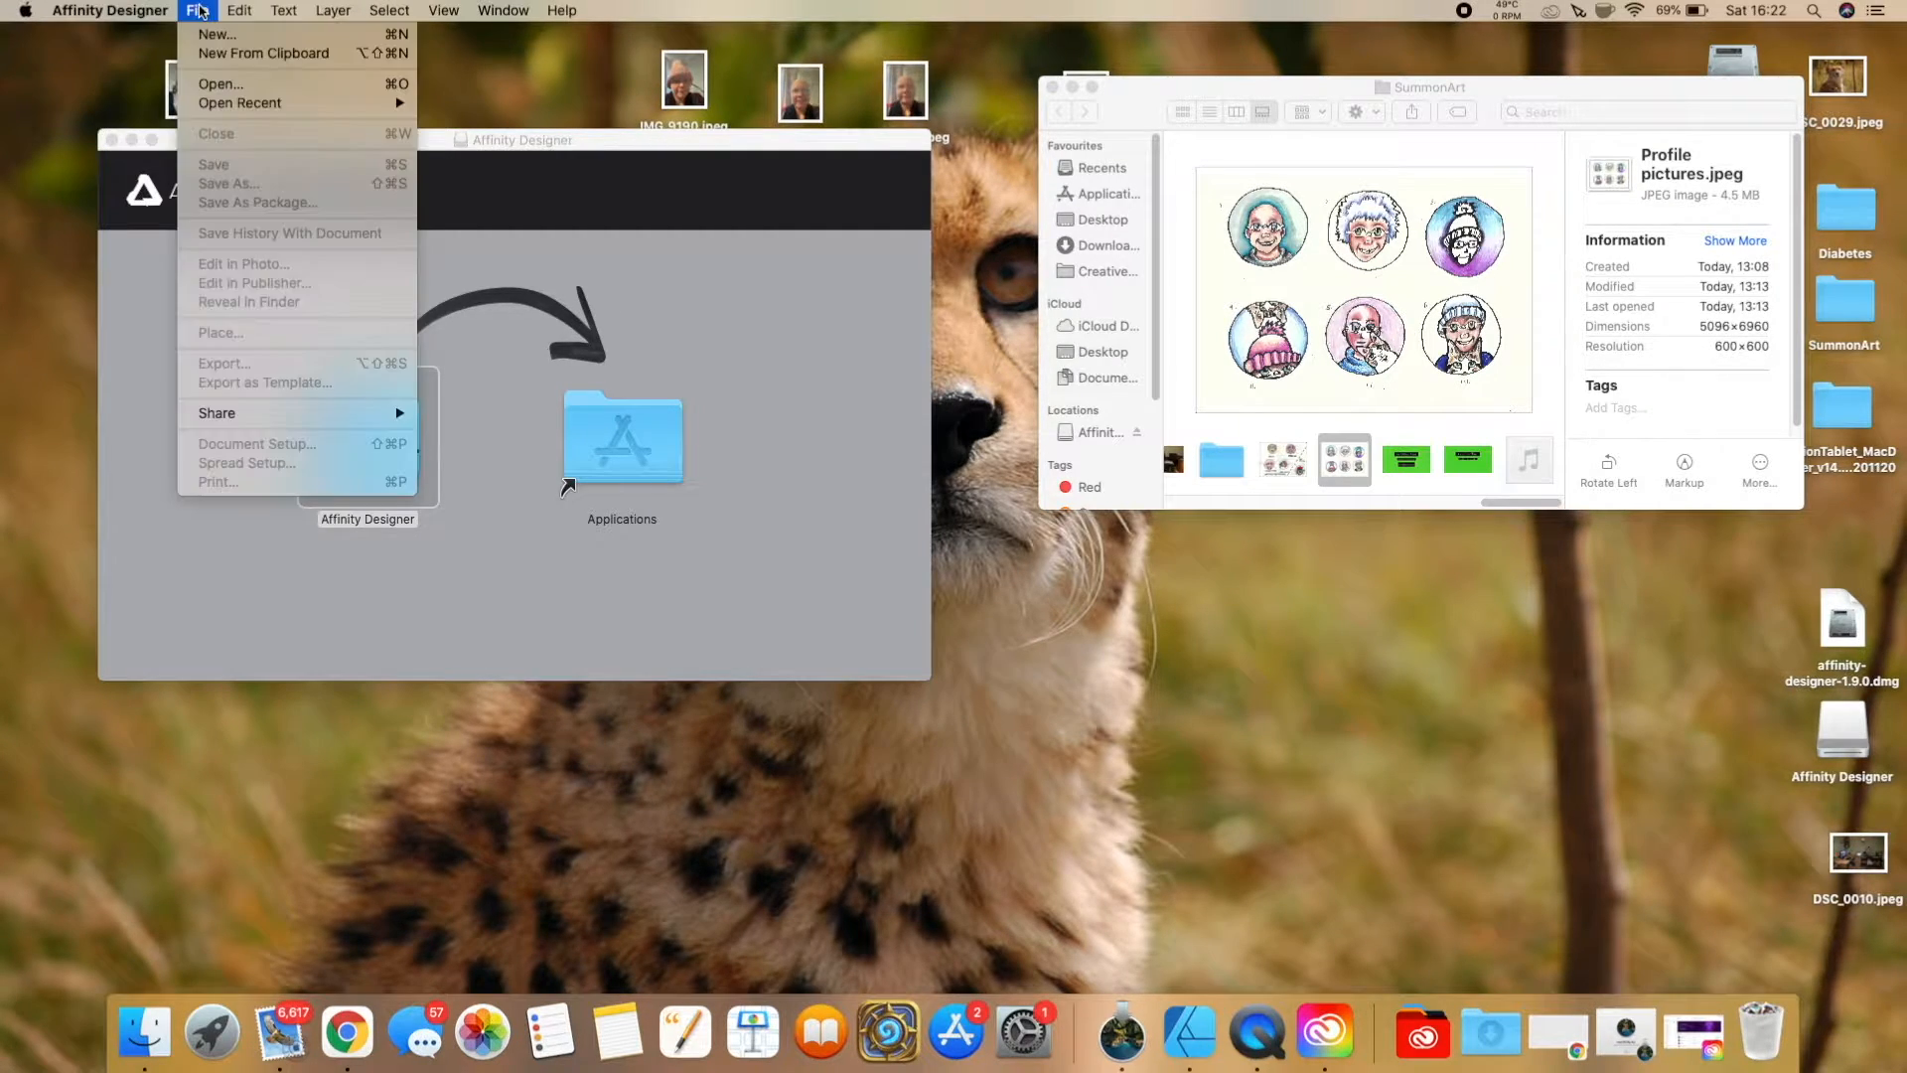
pyautogui.click(210, 33)
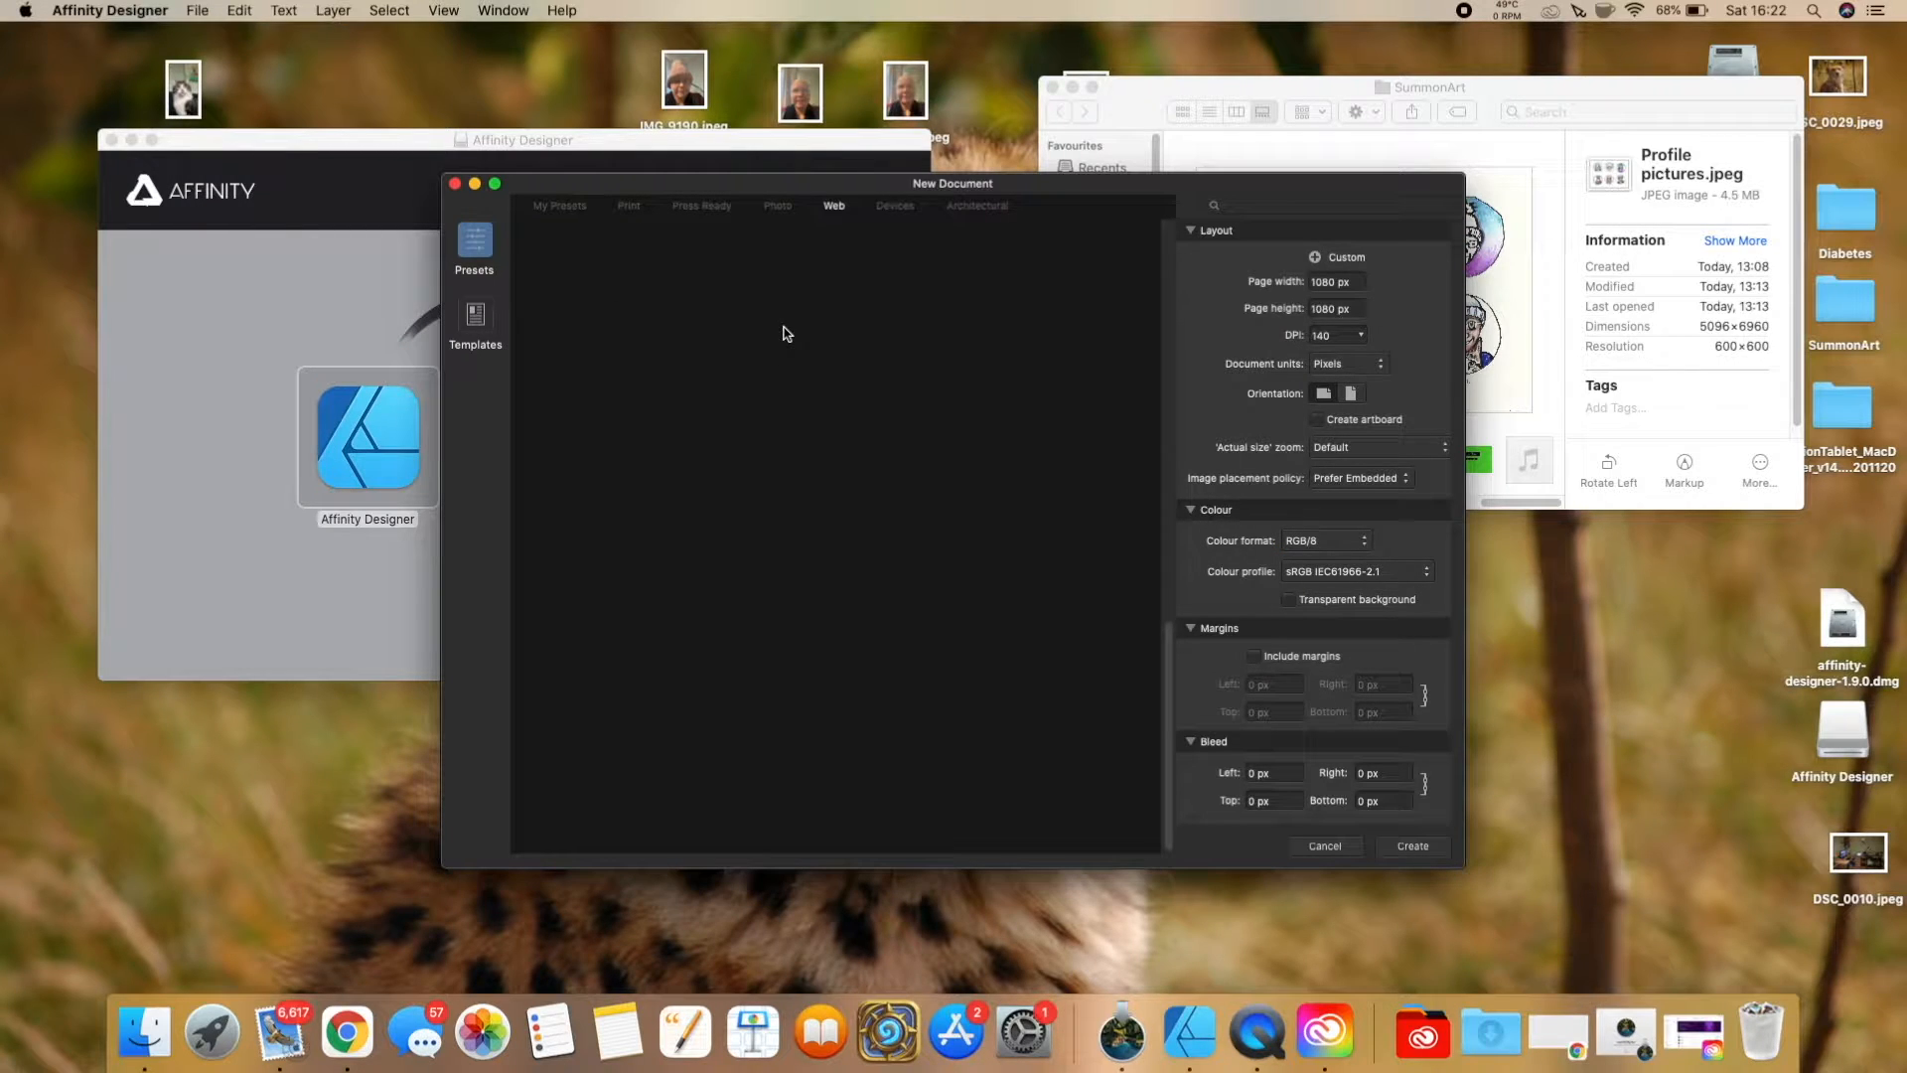
pyautogui.click(838, 596)
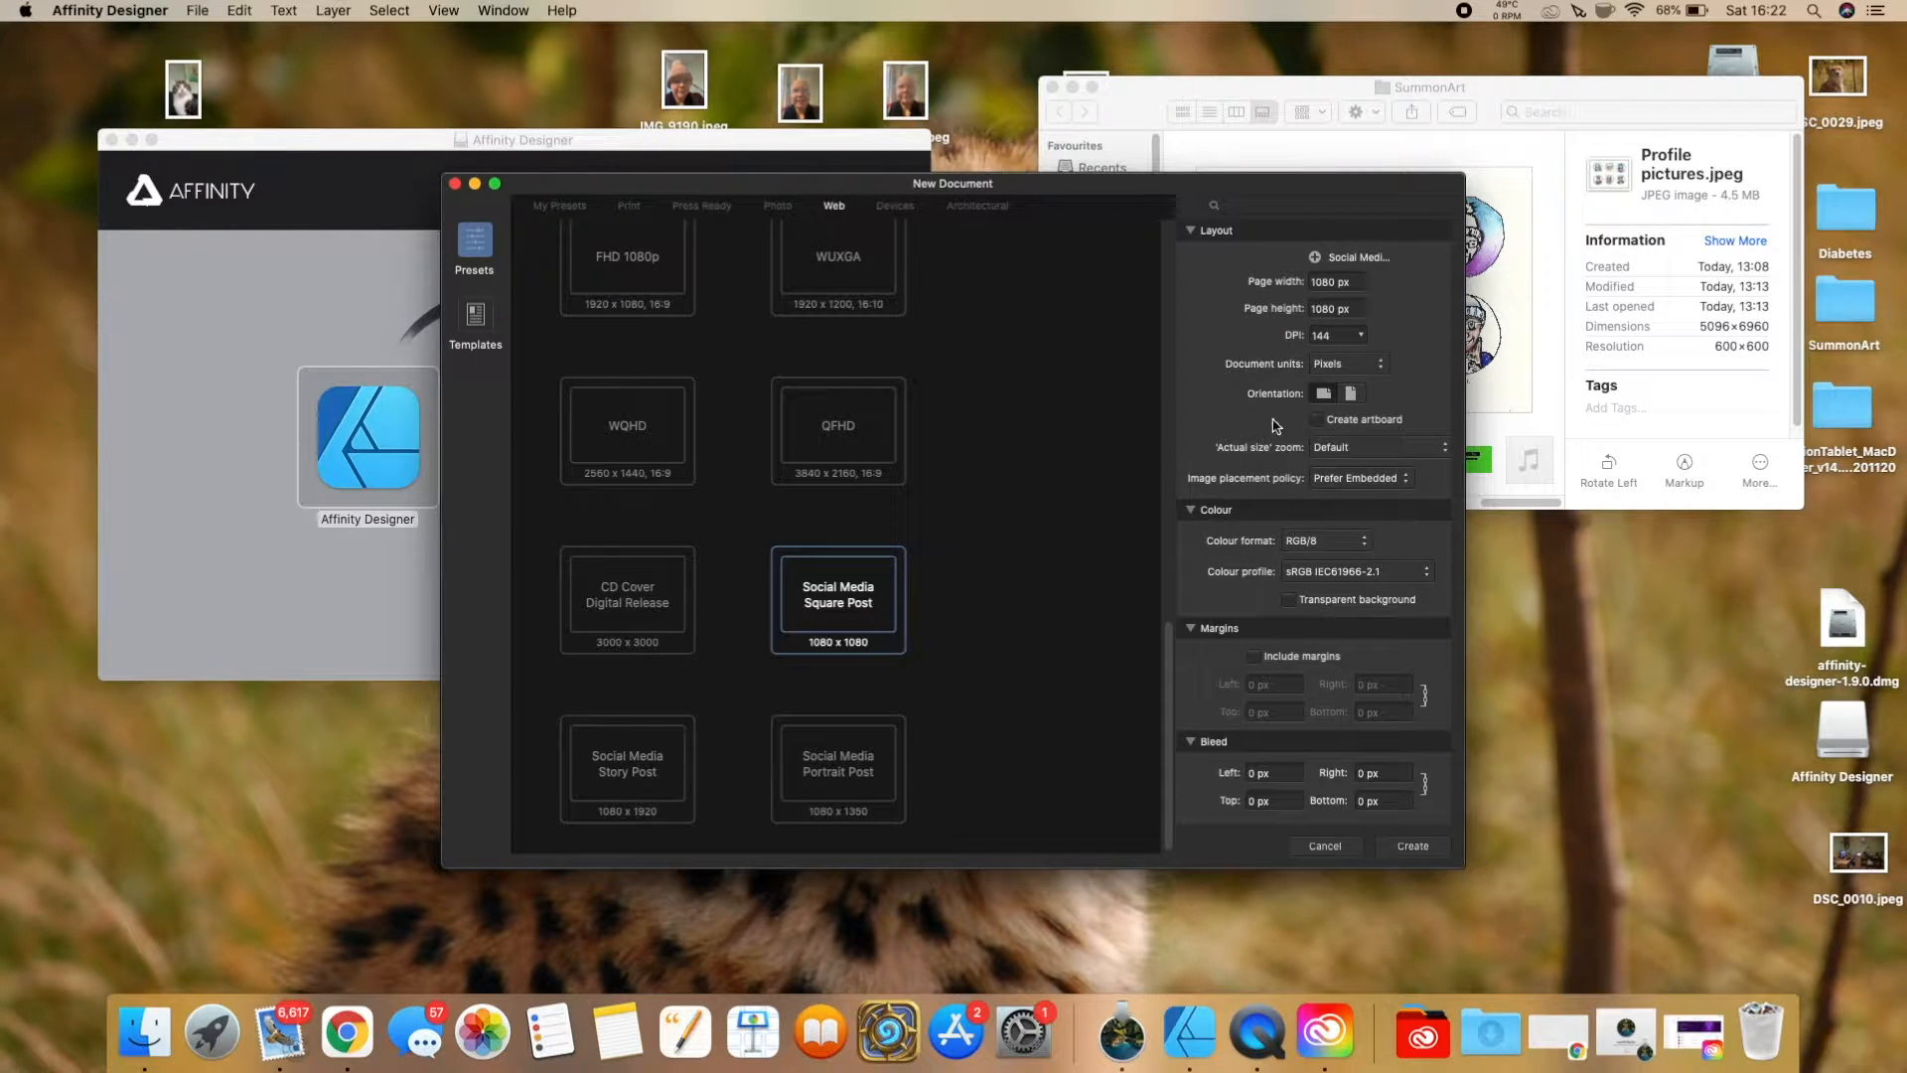
pyautogui.click(1363, 337)
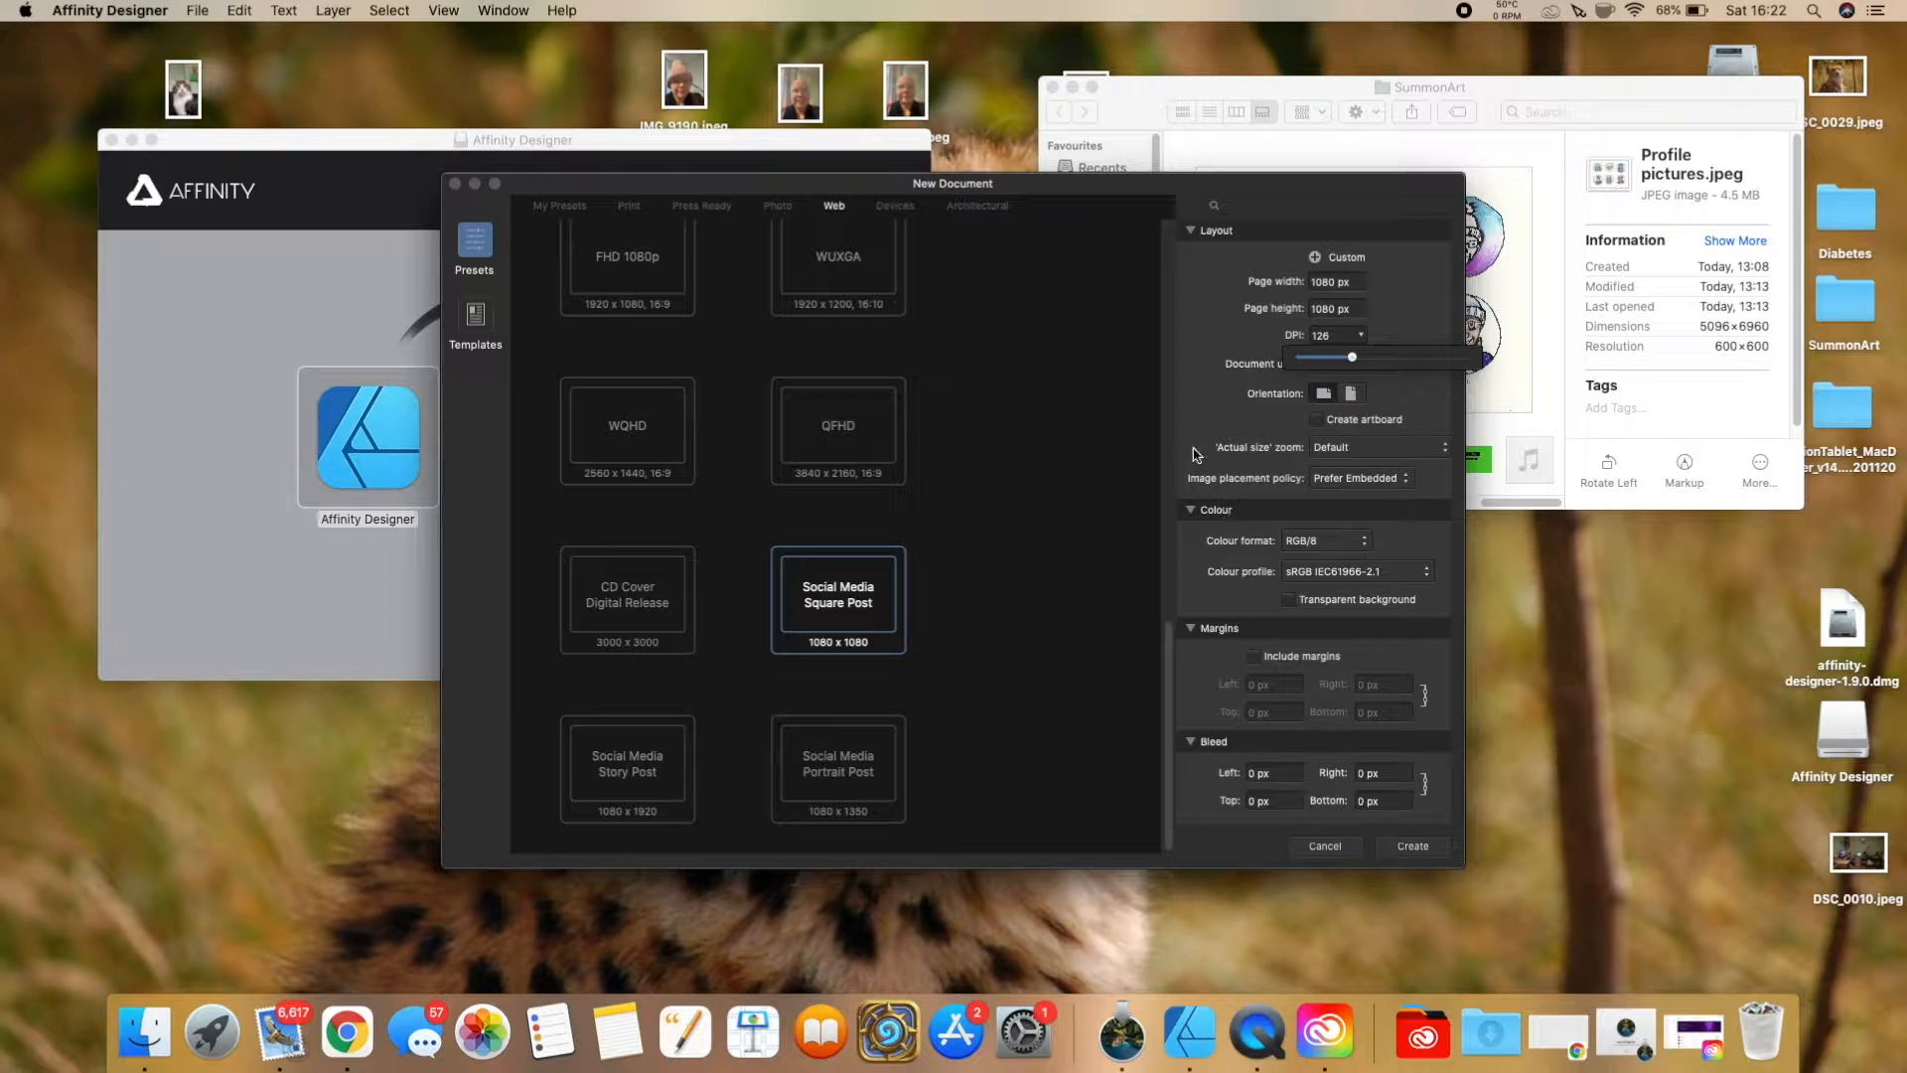
pyautogui.click(1413, 845)
# Step: Save the new document as Untitled in the iCloud Documents folder
pyautogui.click(198, 11)
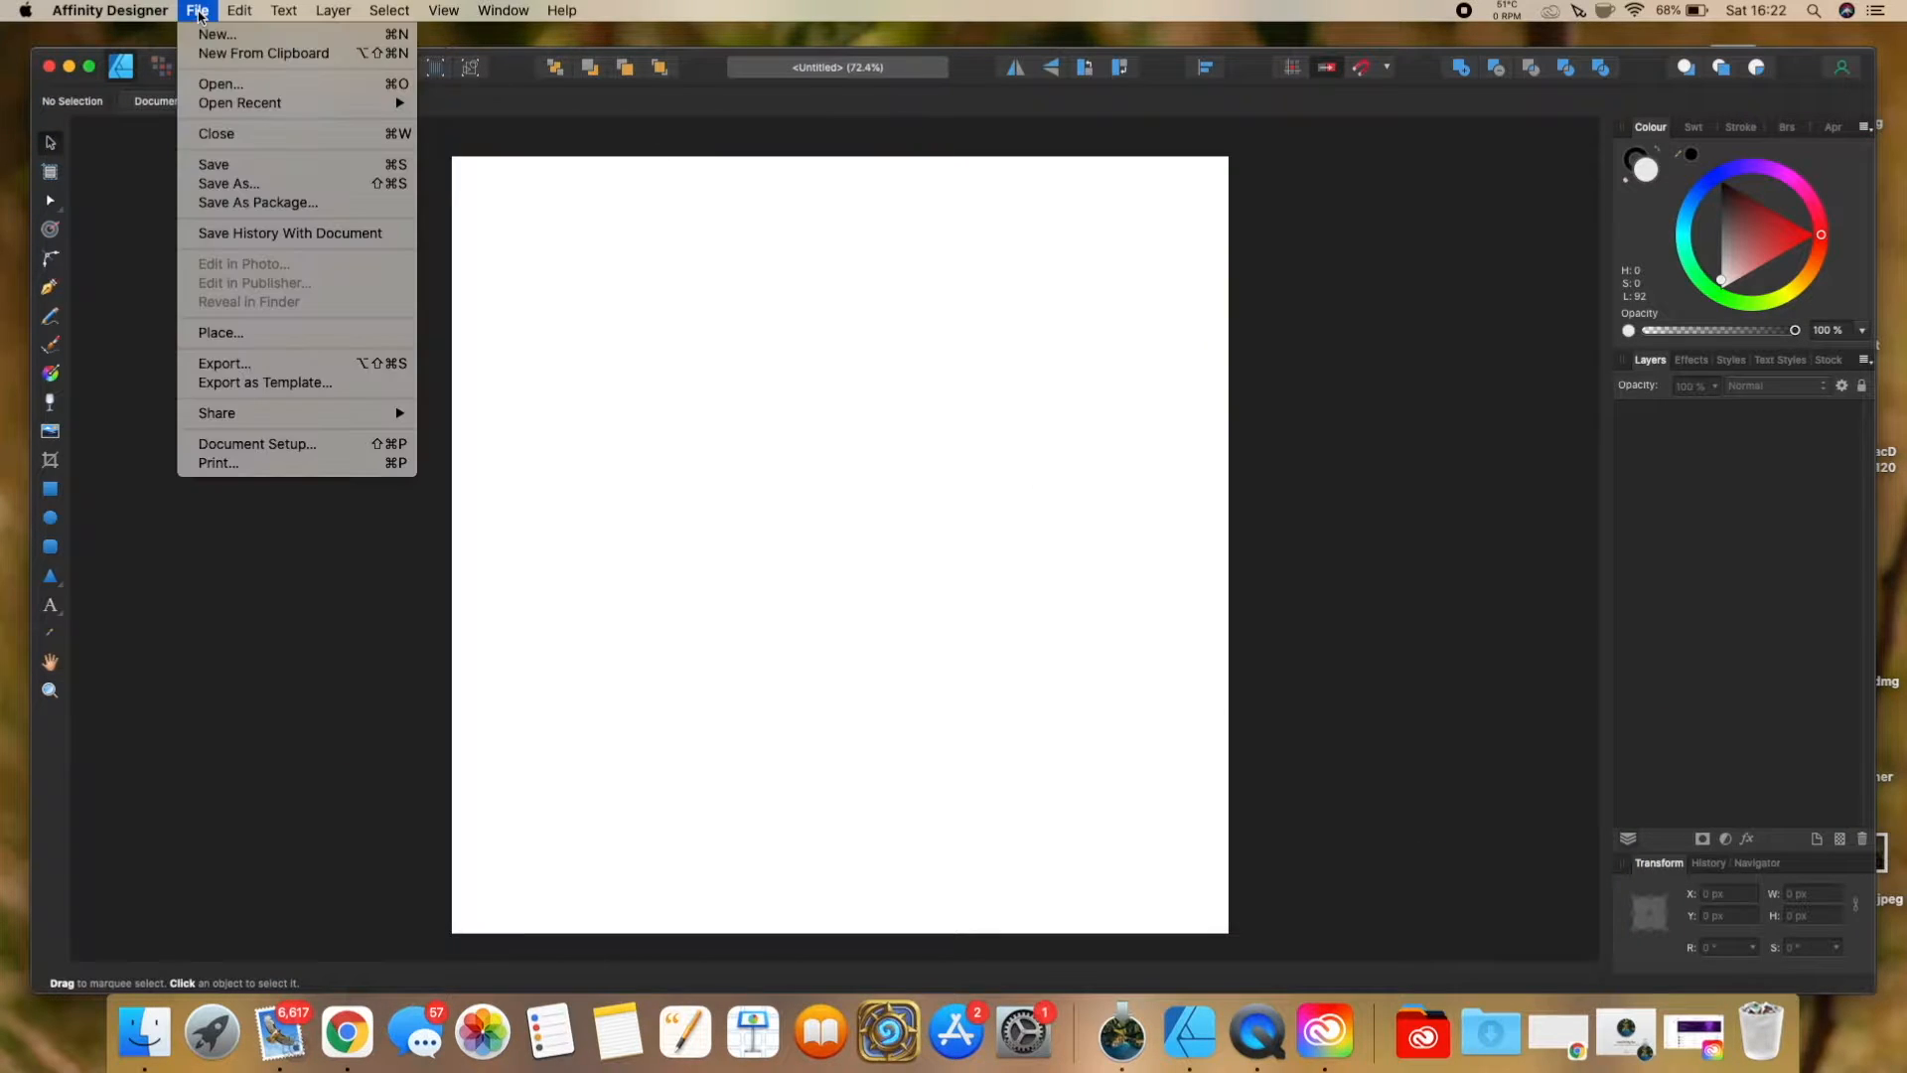
pyautogui.click(261, 184)
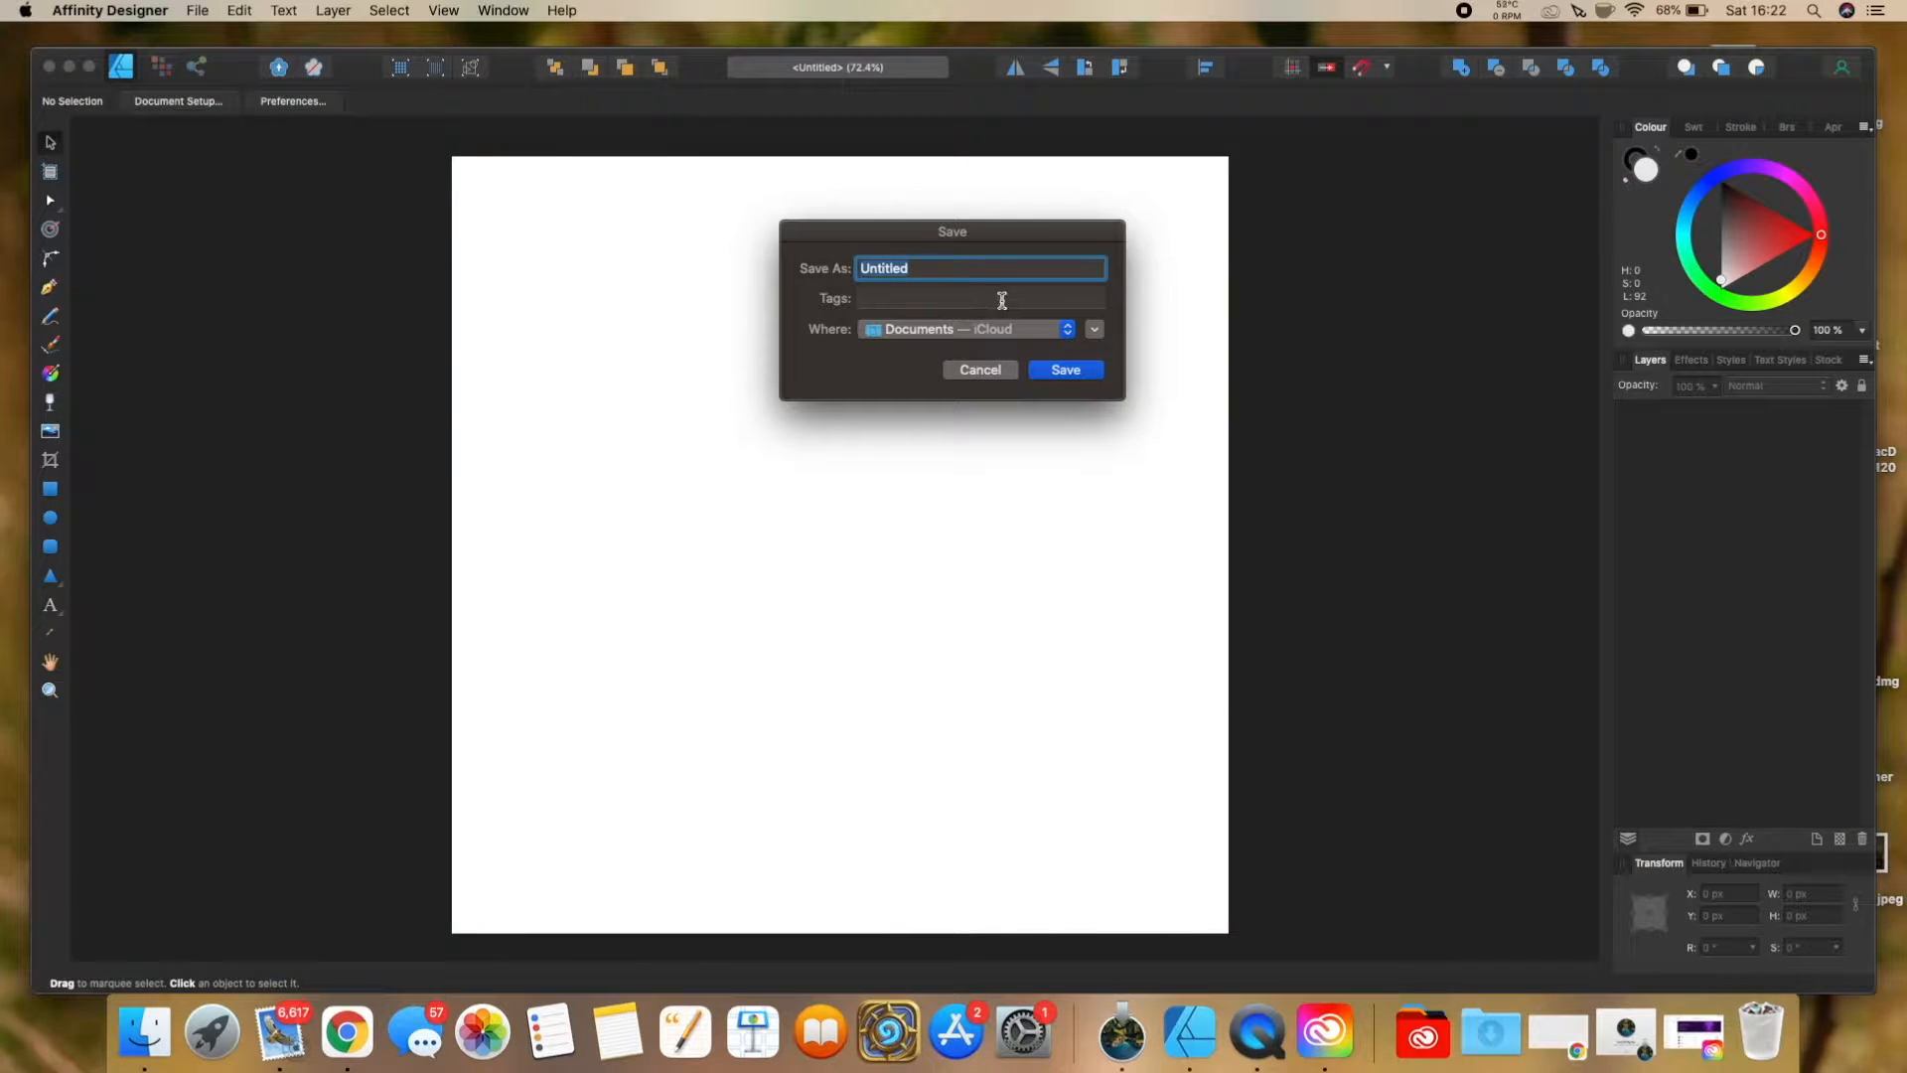
pyautogui.click(1074, 372)
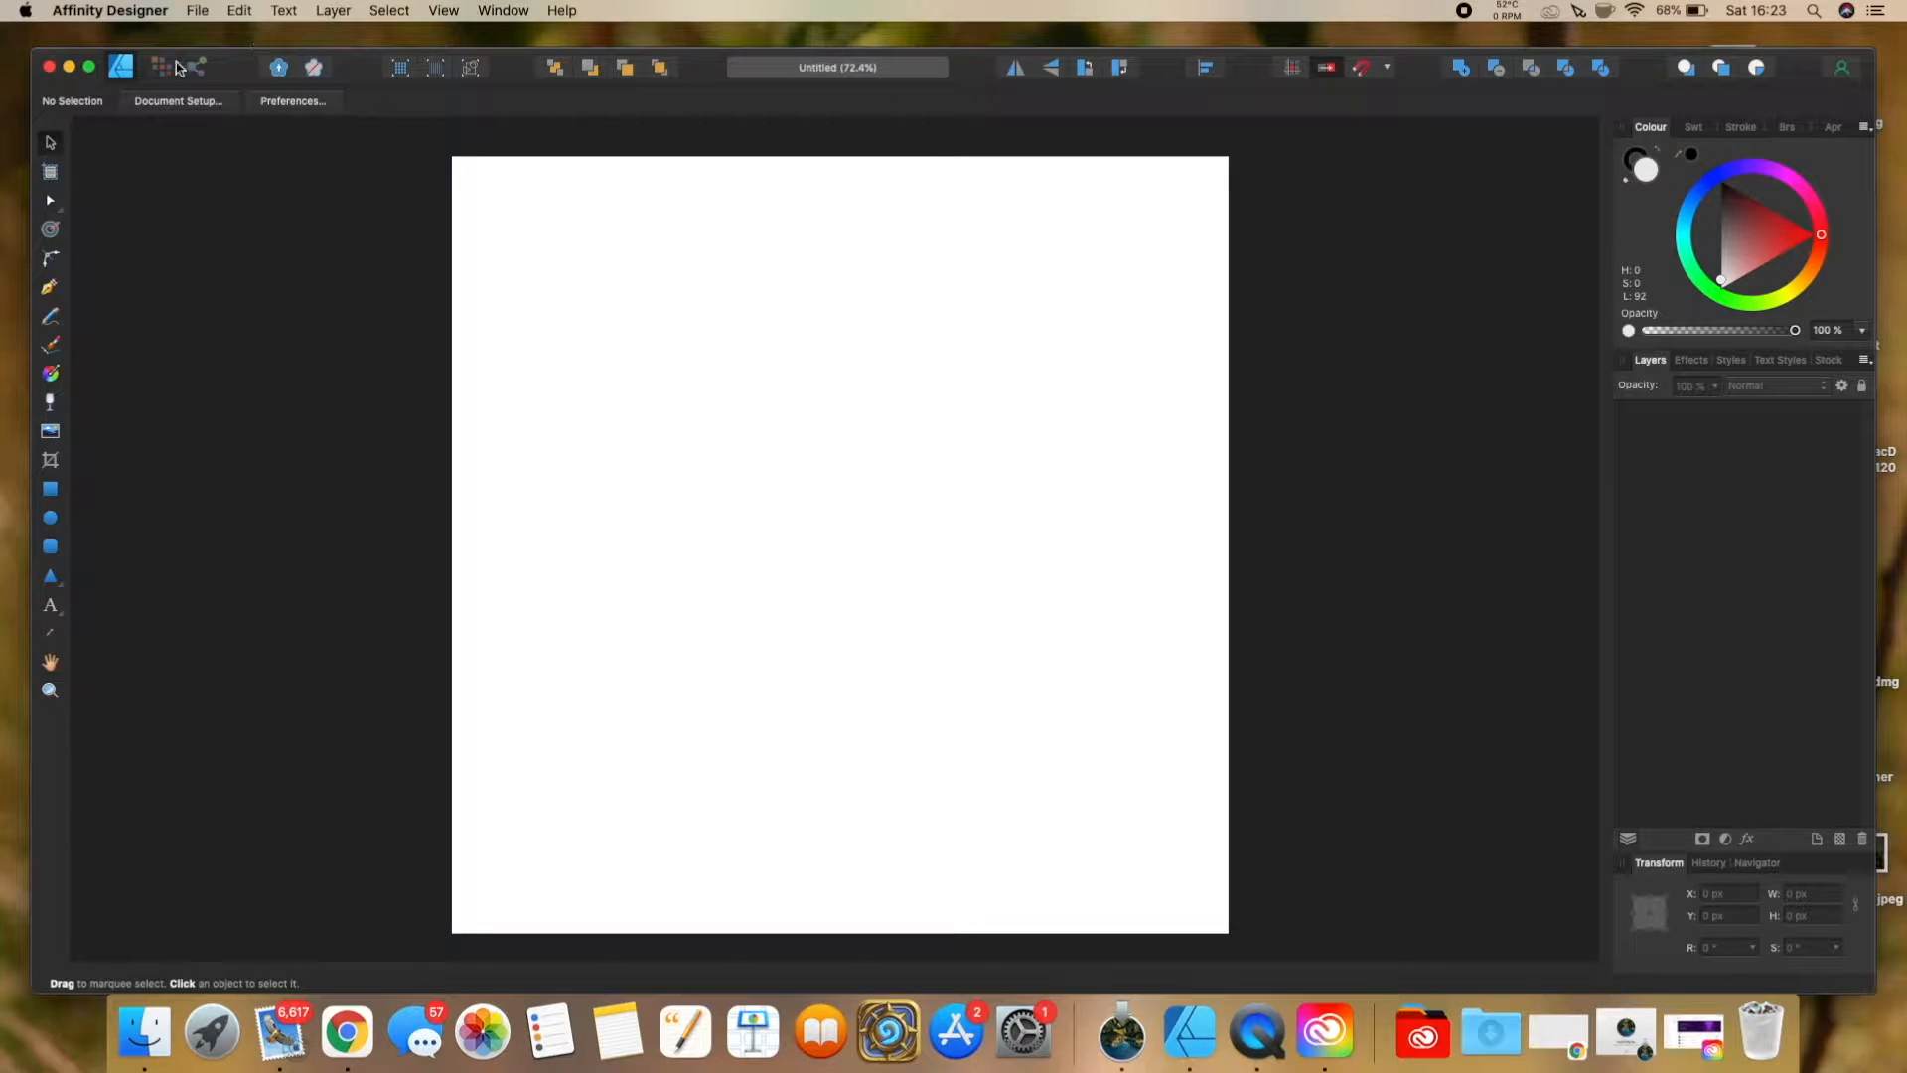
pyautogui.click(198, 10)
pyautogui.click(217, 187)
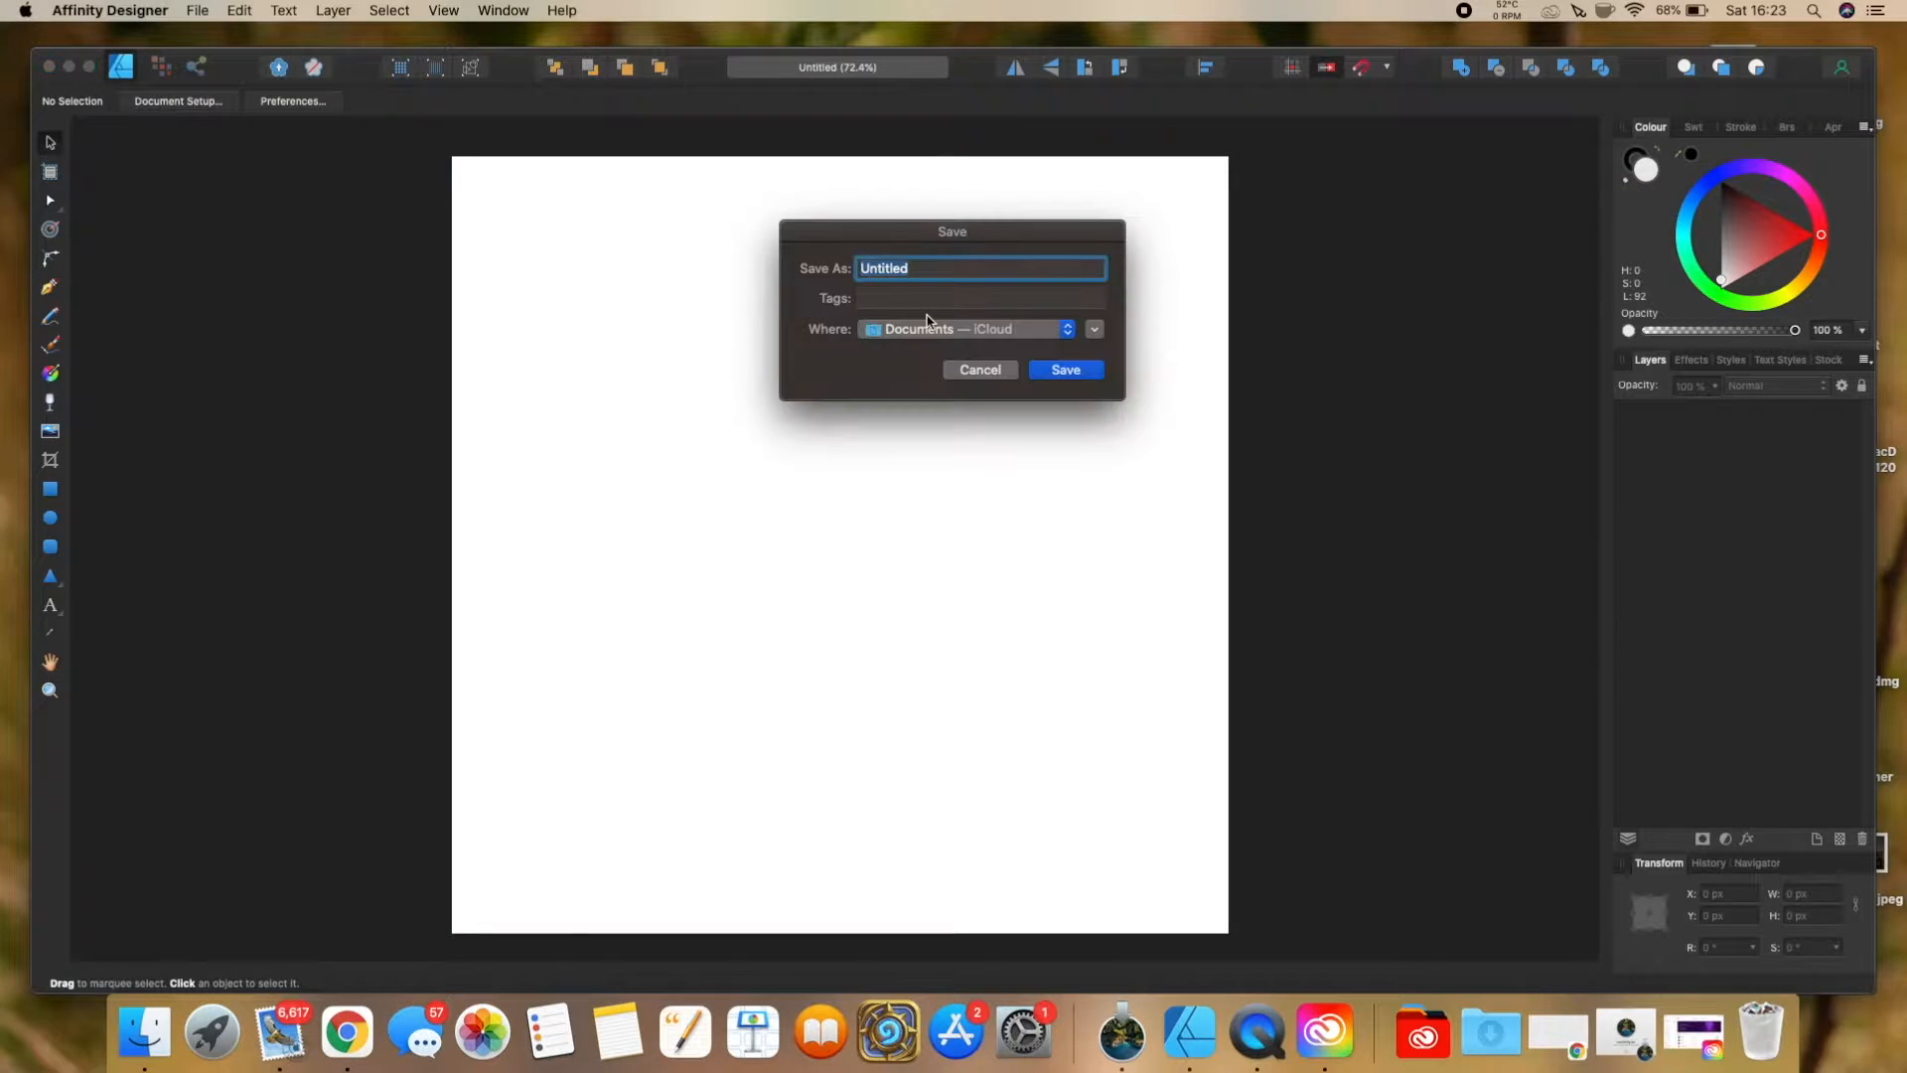
pyautogui.click(1094, 330)
pyautogui.scroll(-5, 792, 526)
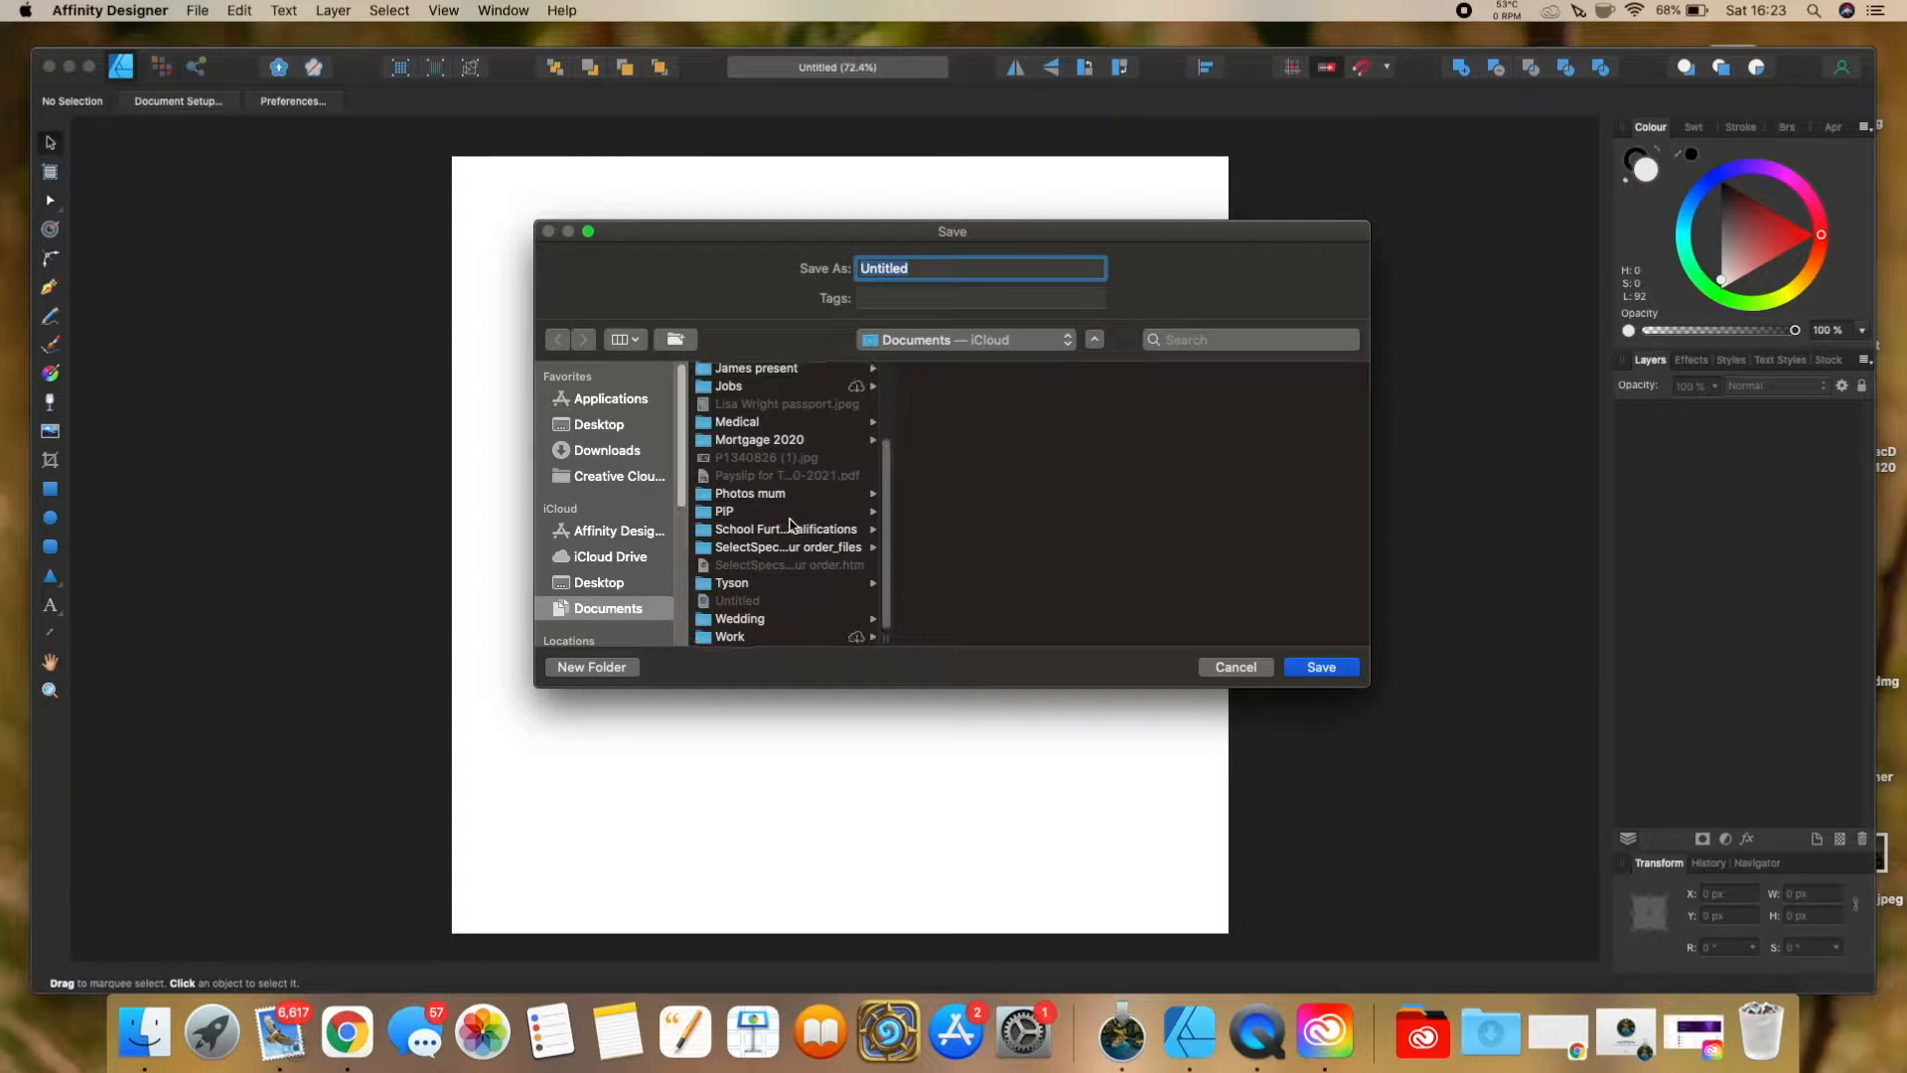
pyautogui.click(755, 602)
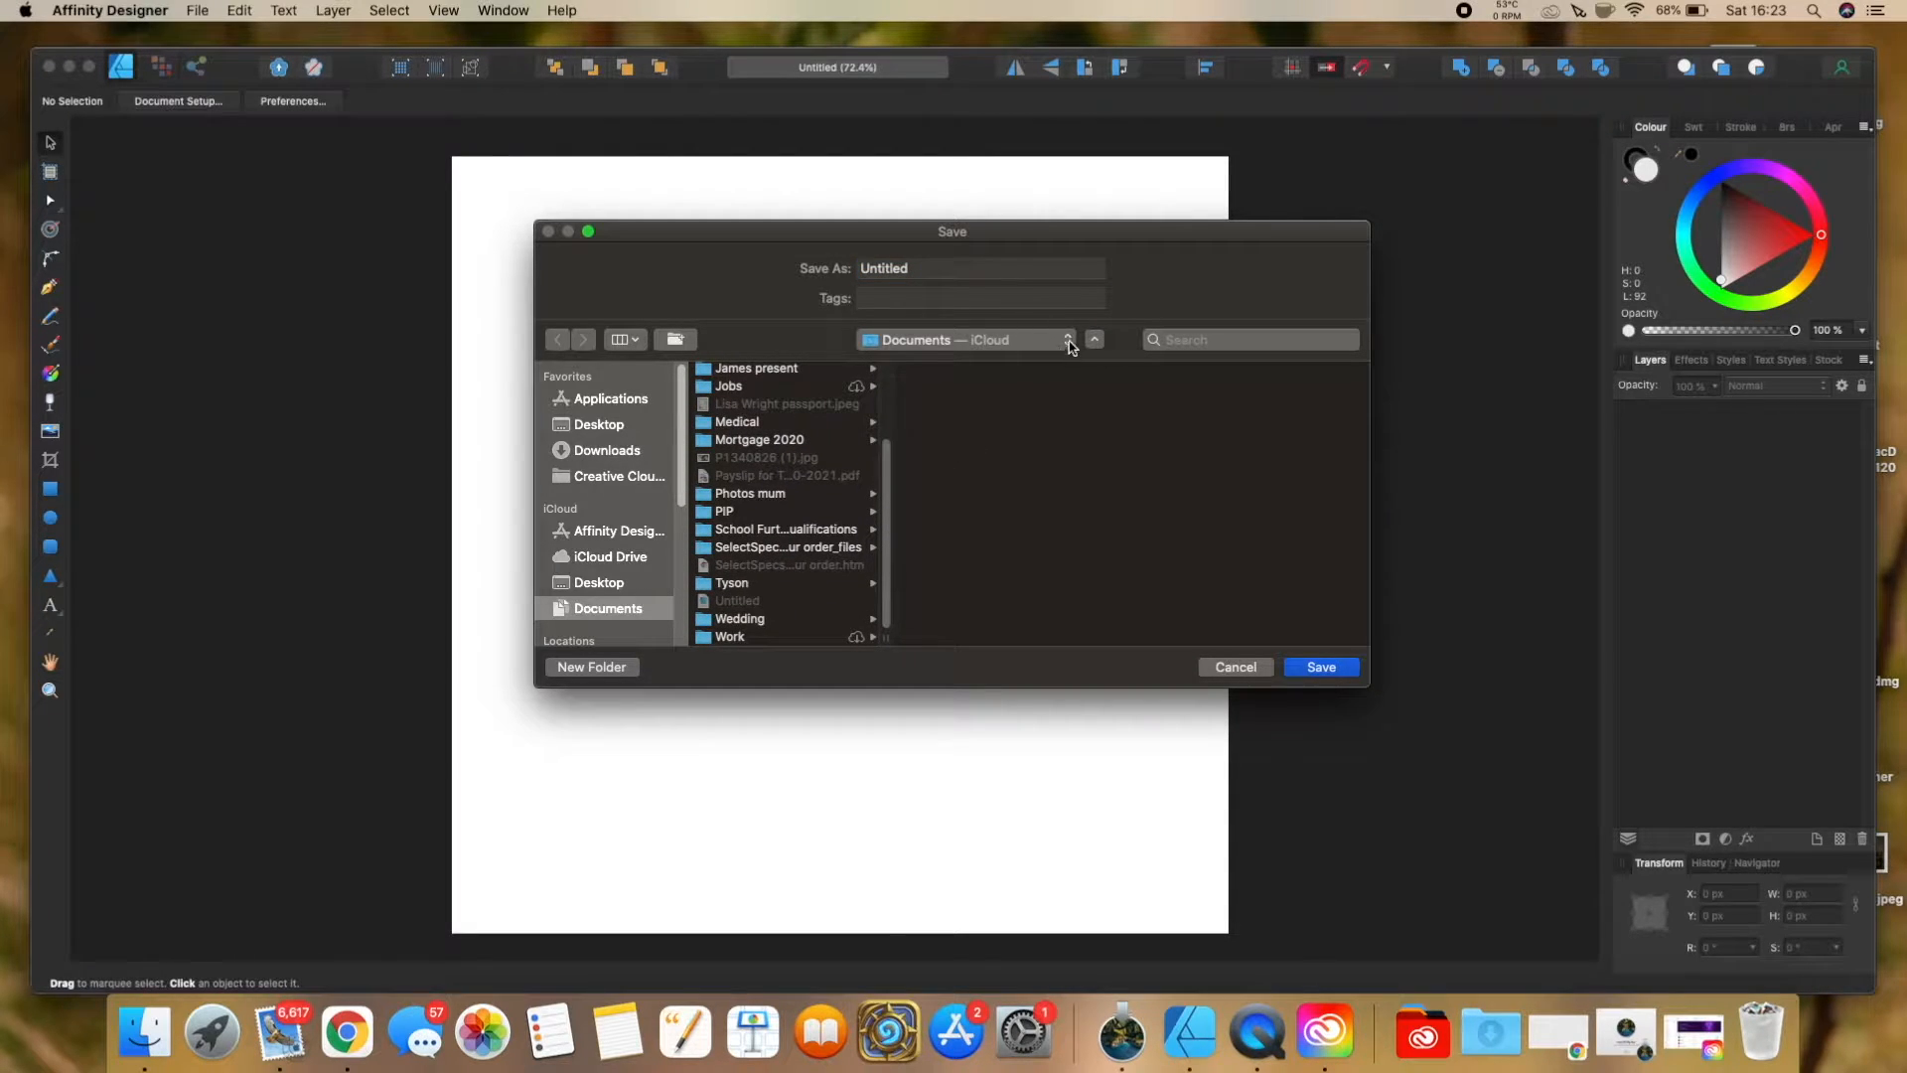
pyautogui.click(1018, 298)
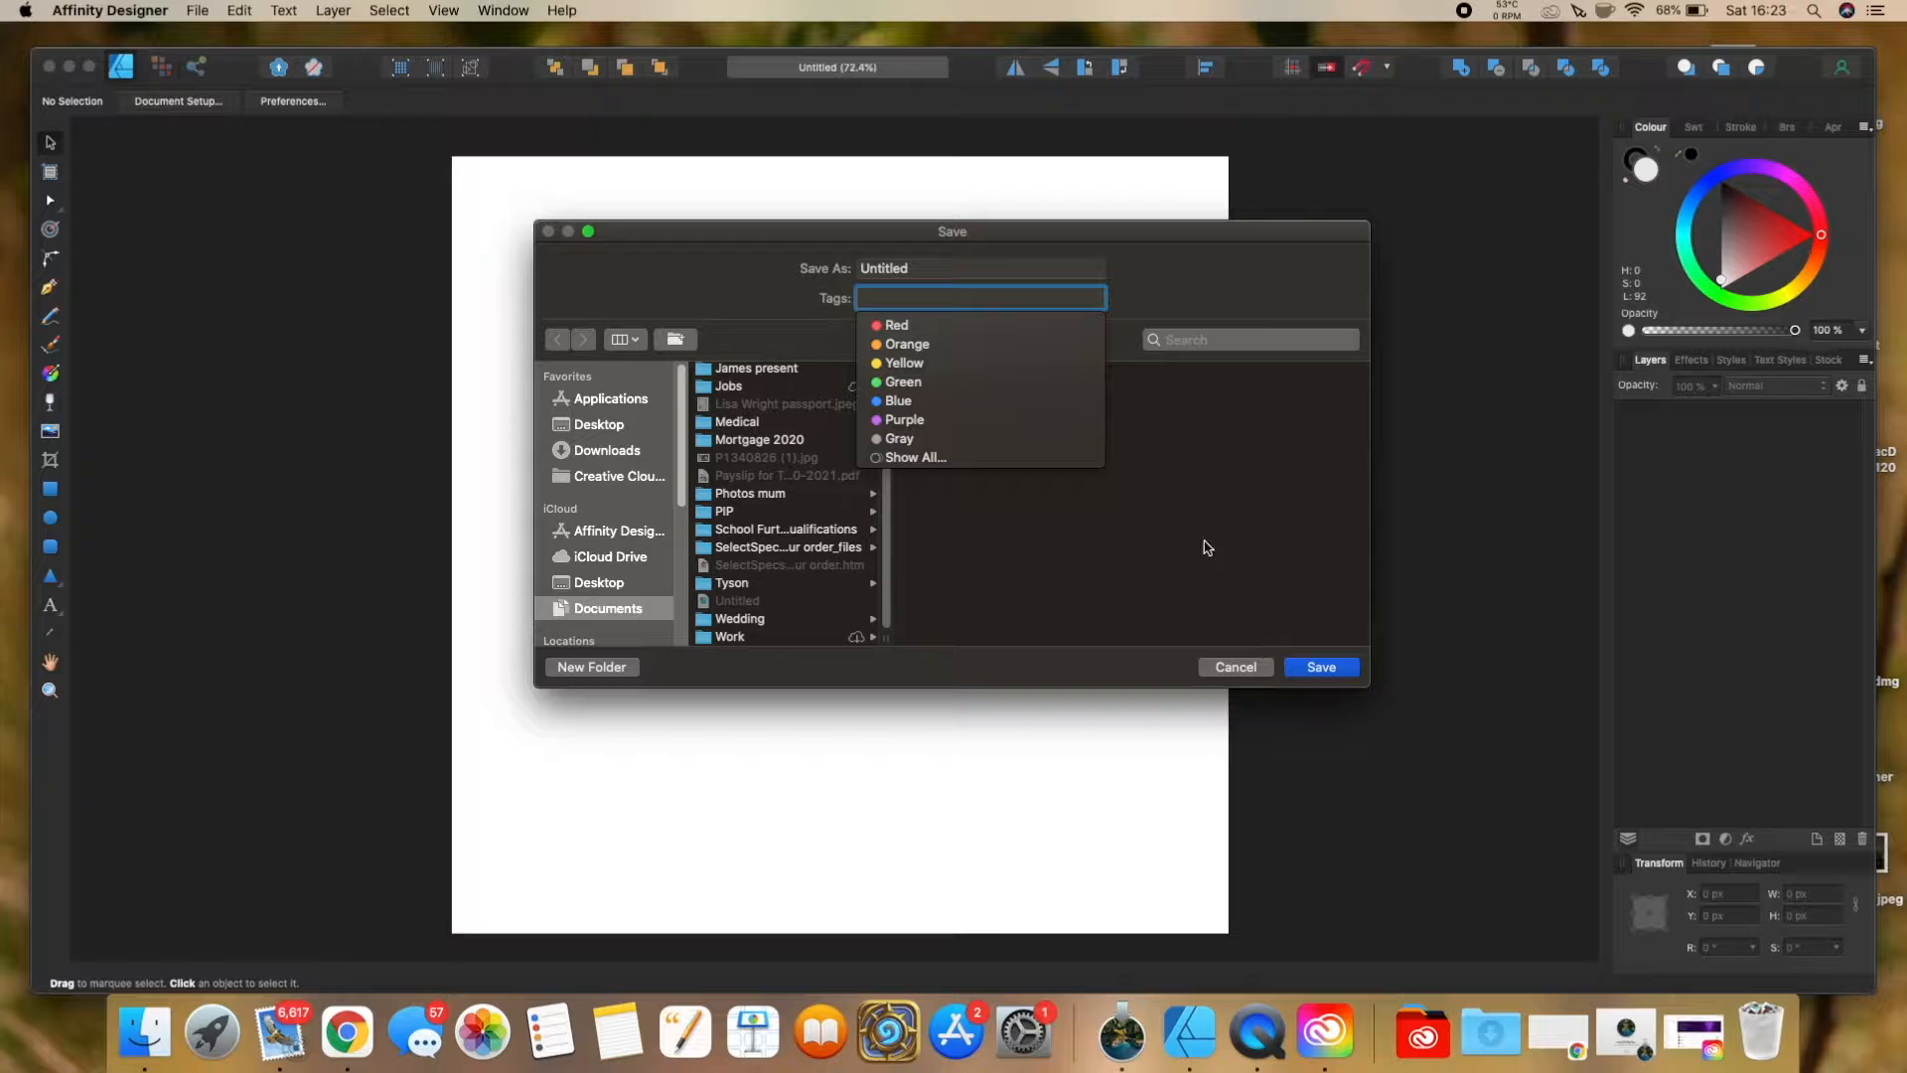
pyautogui.click(1234, 671)
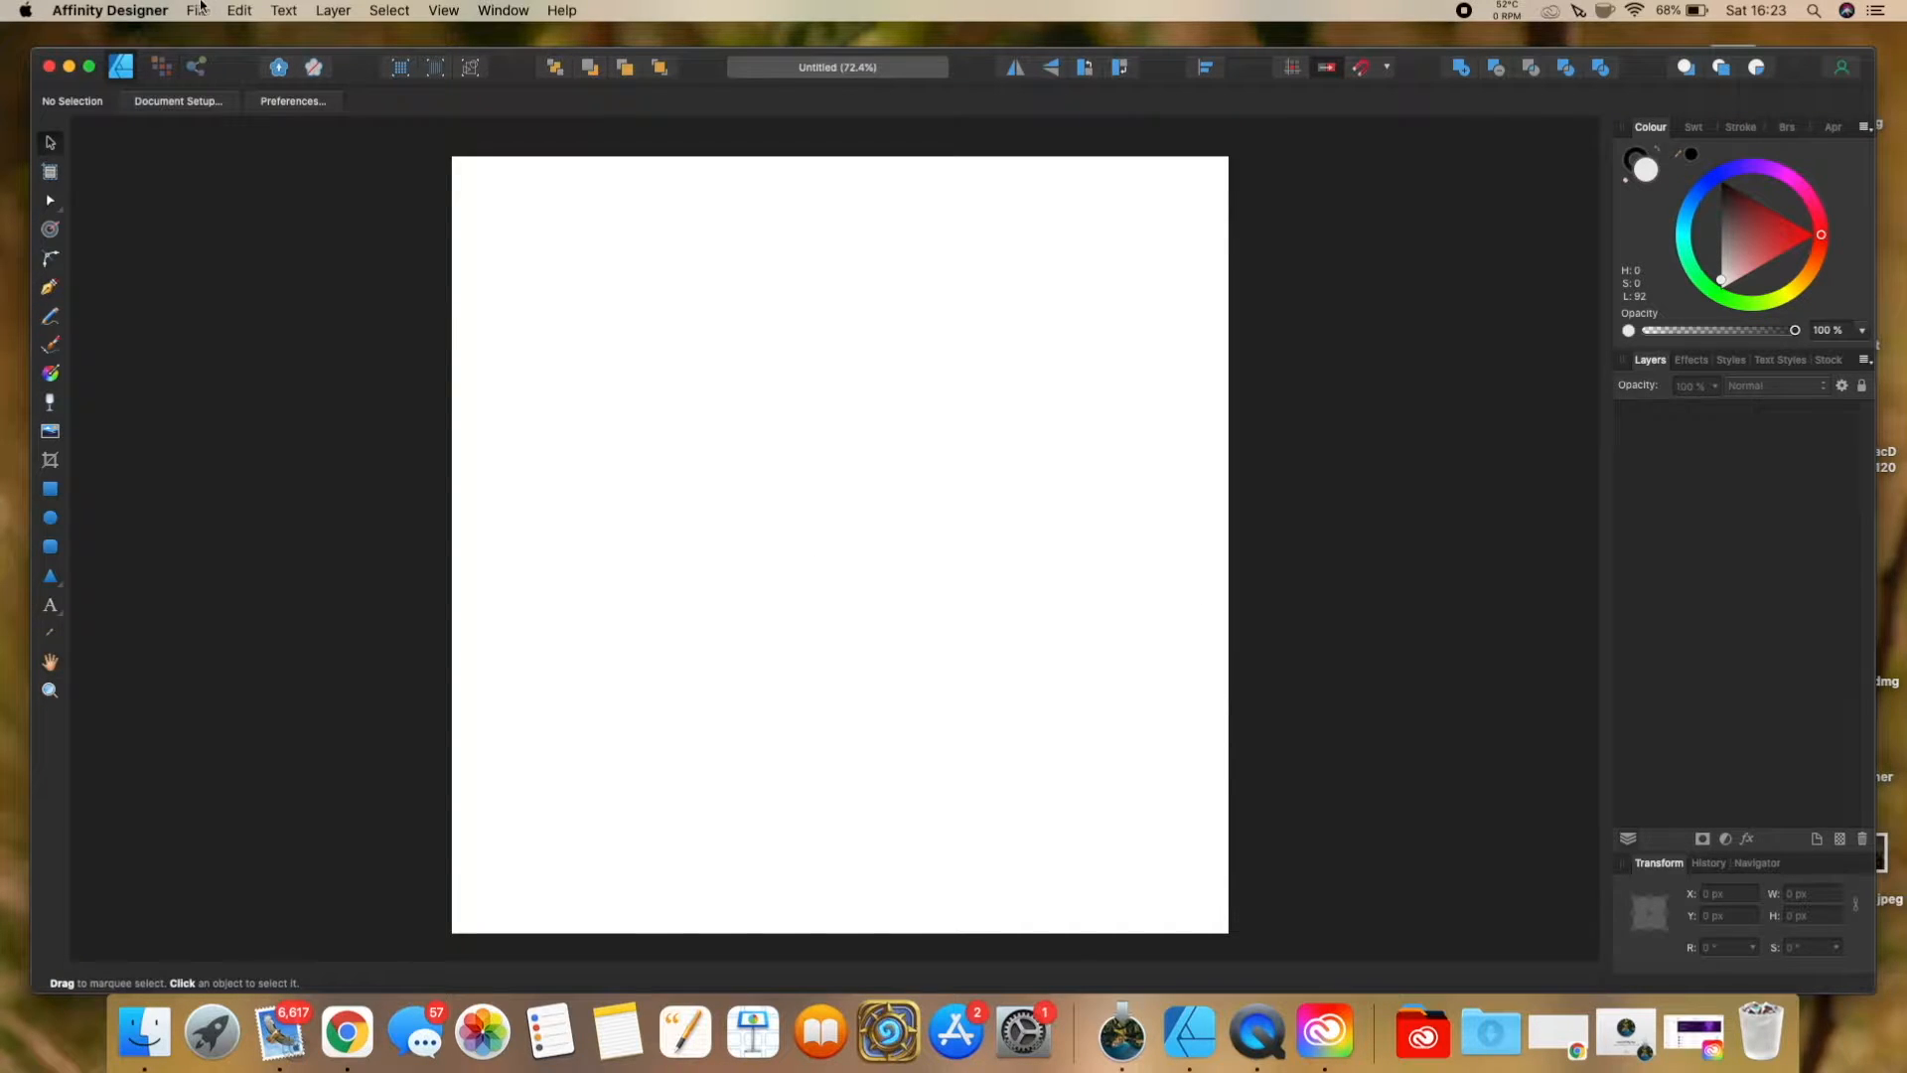
pyautogui.click(297, 102)
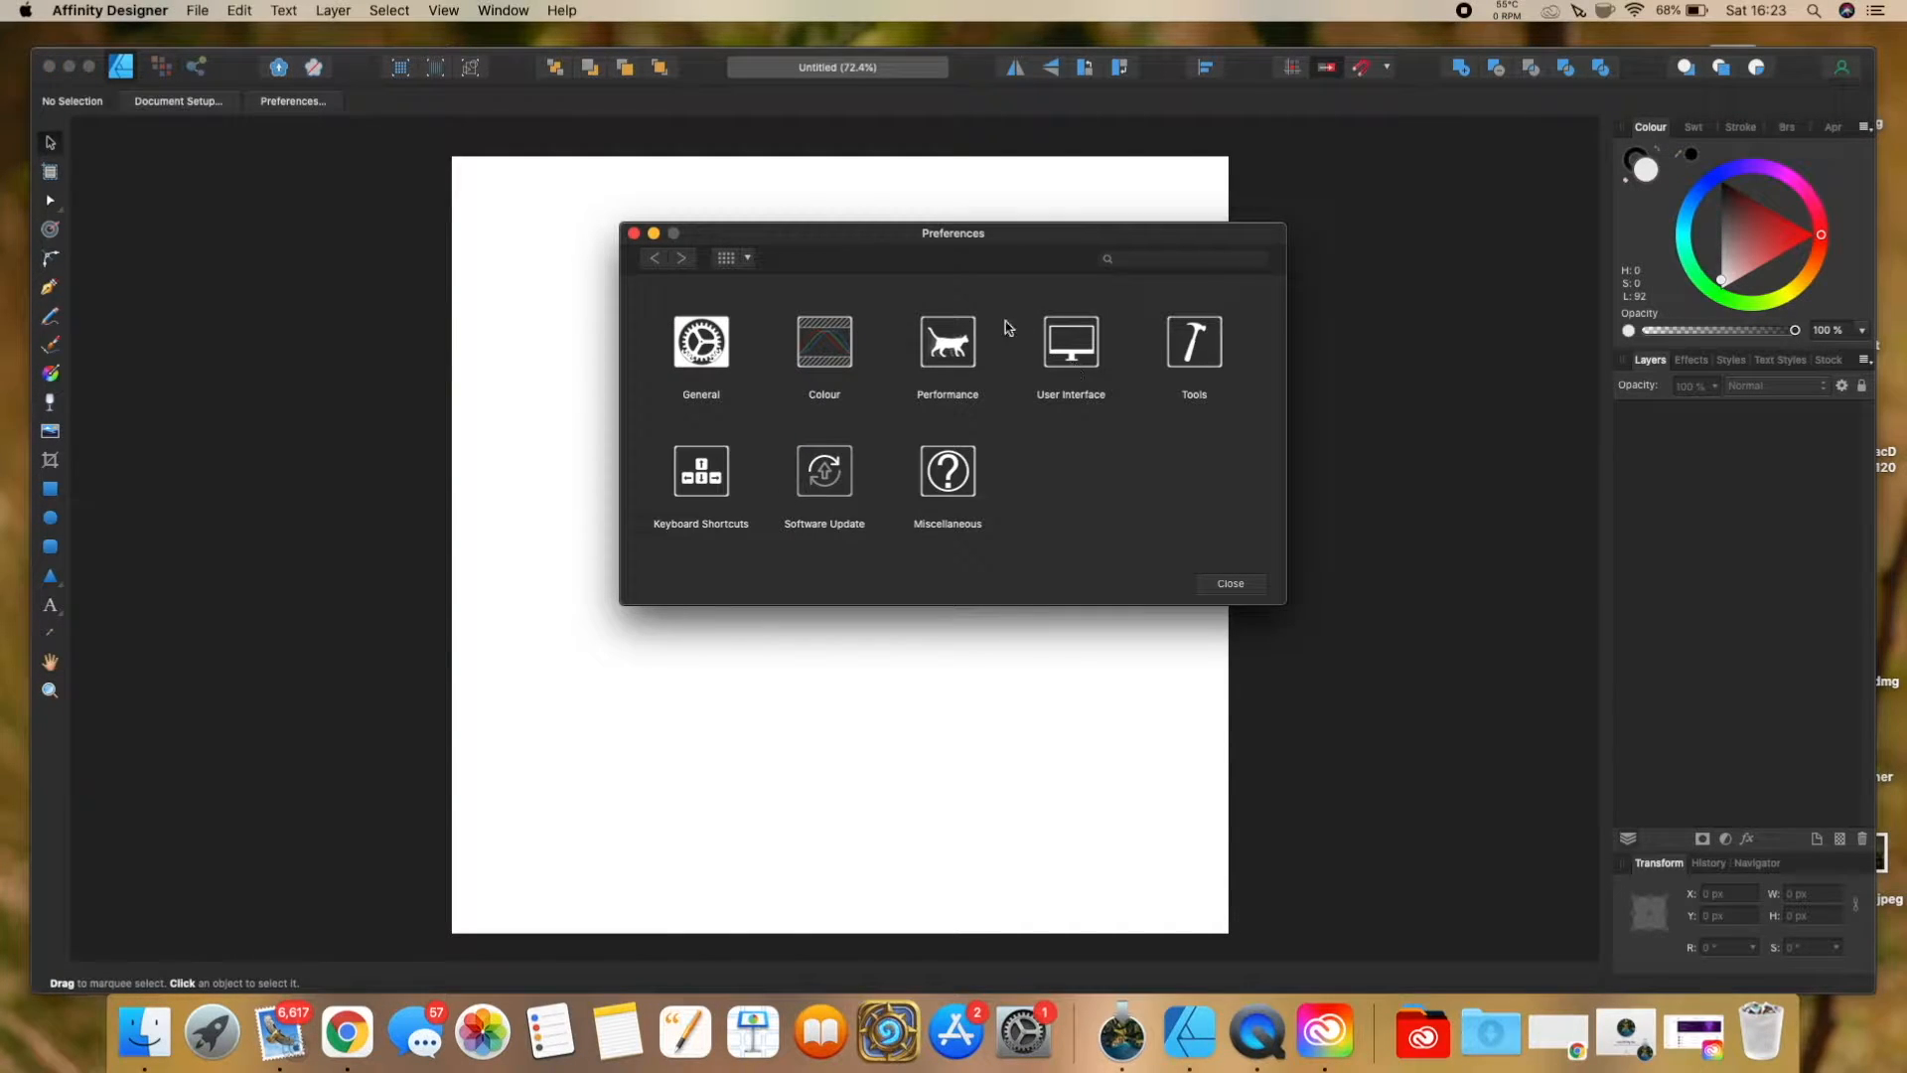
pyautogui.click(634, 234)
pyautogui.click(270, 103)
pyautogui.click(652, 234)
pyautogui.click(194, 11)
pyautogui.click(282, 205)
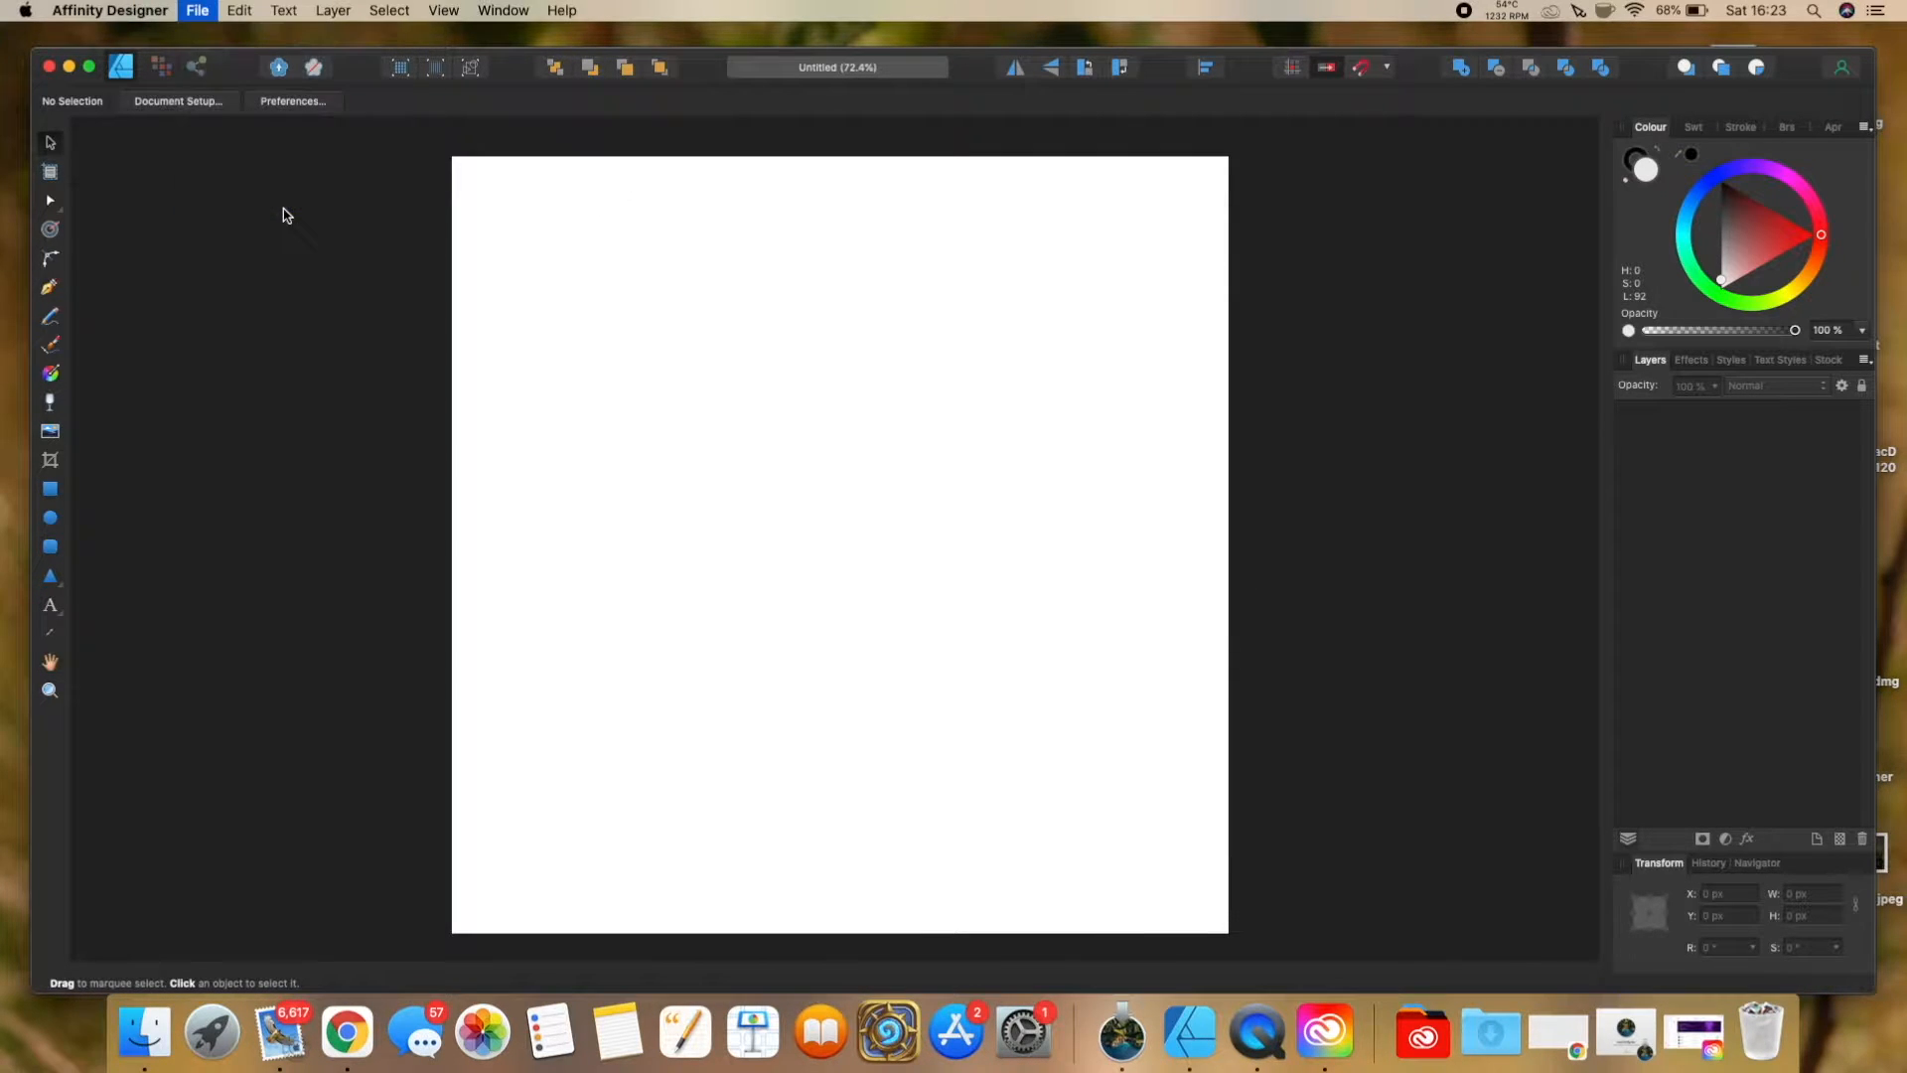
pyautogui.click(1006, 351)
# Step: Save the document as Untitled in the iCloud Documents folder again, replacing the existing file
pyautogui.click(193, 11)
pyautogui.click(233, 184)
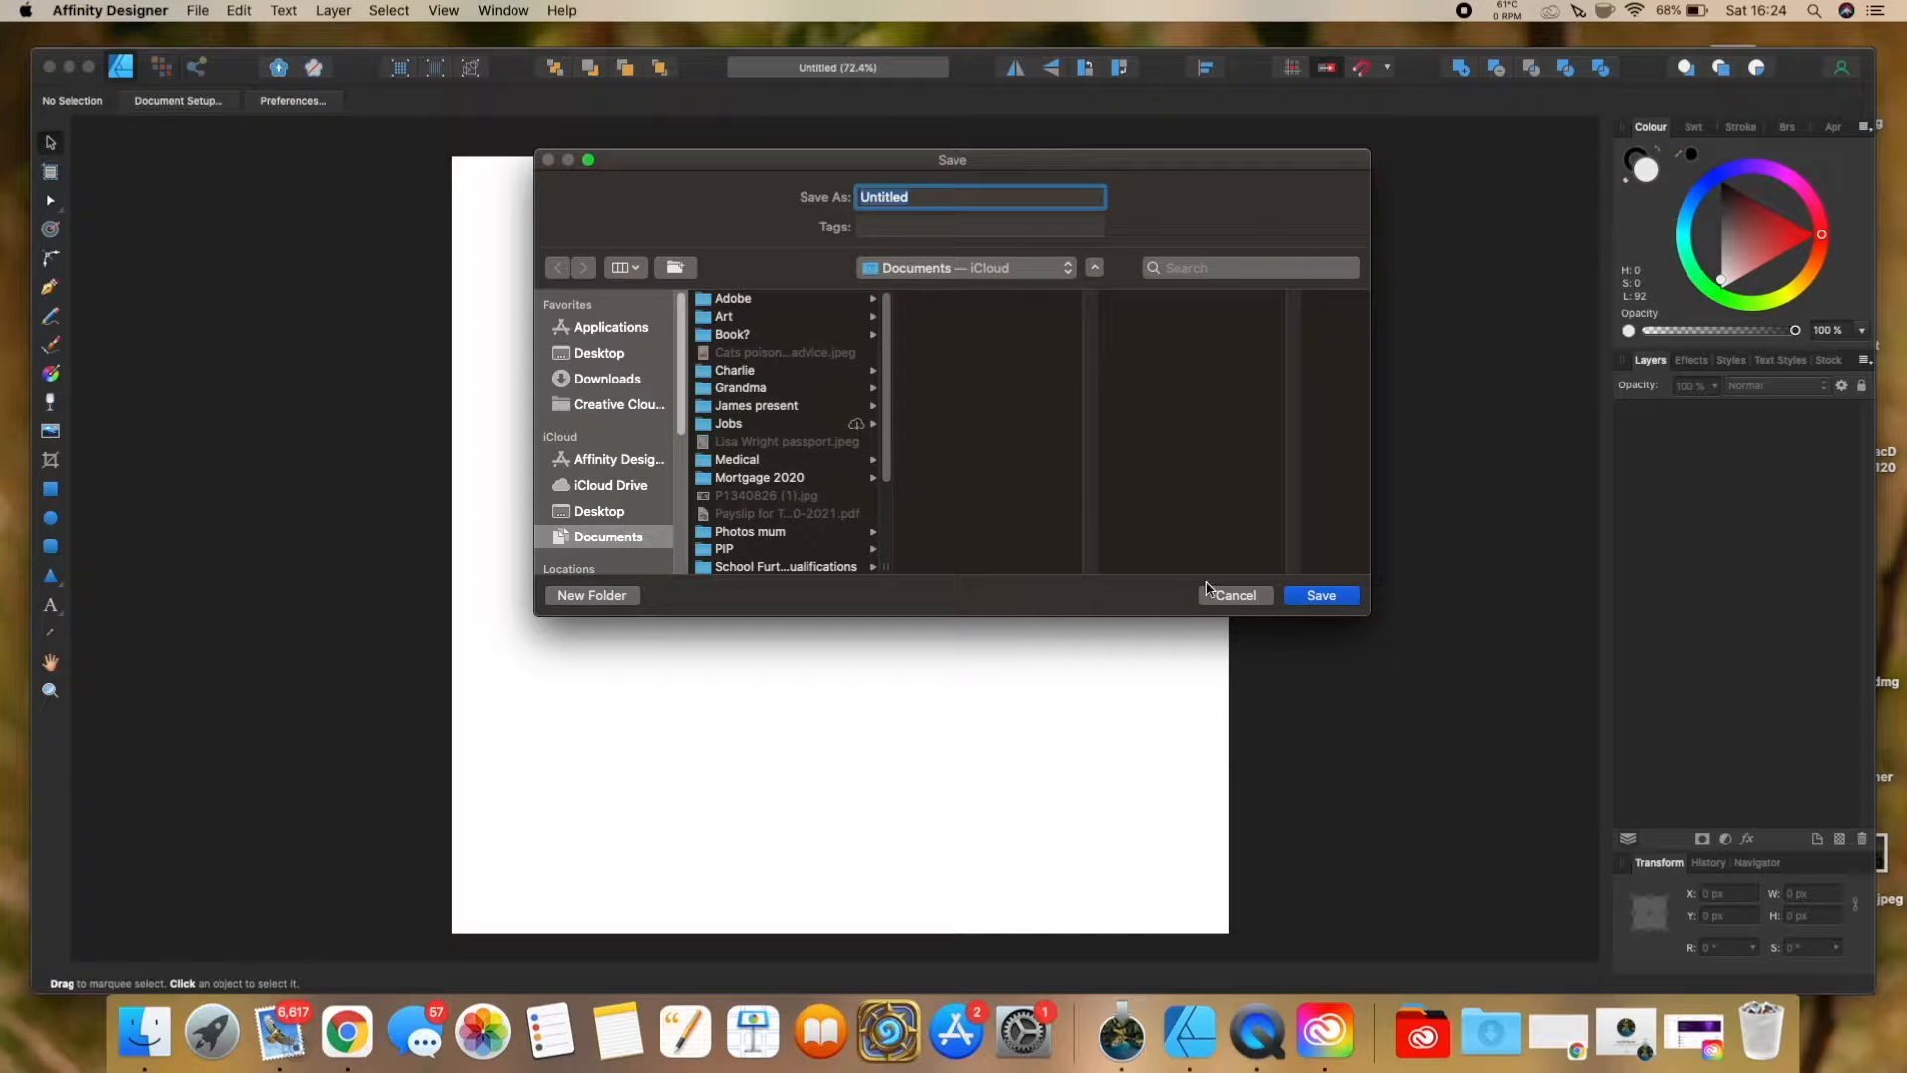
pyautogui.click(1313, 596)
pyautogui.click(1063, 290)
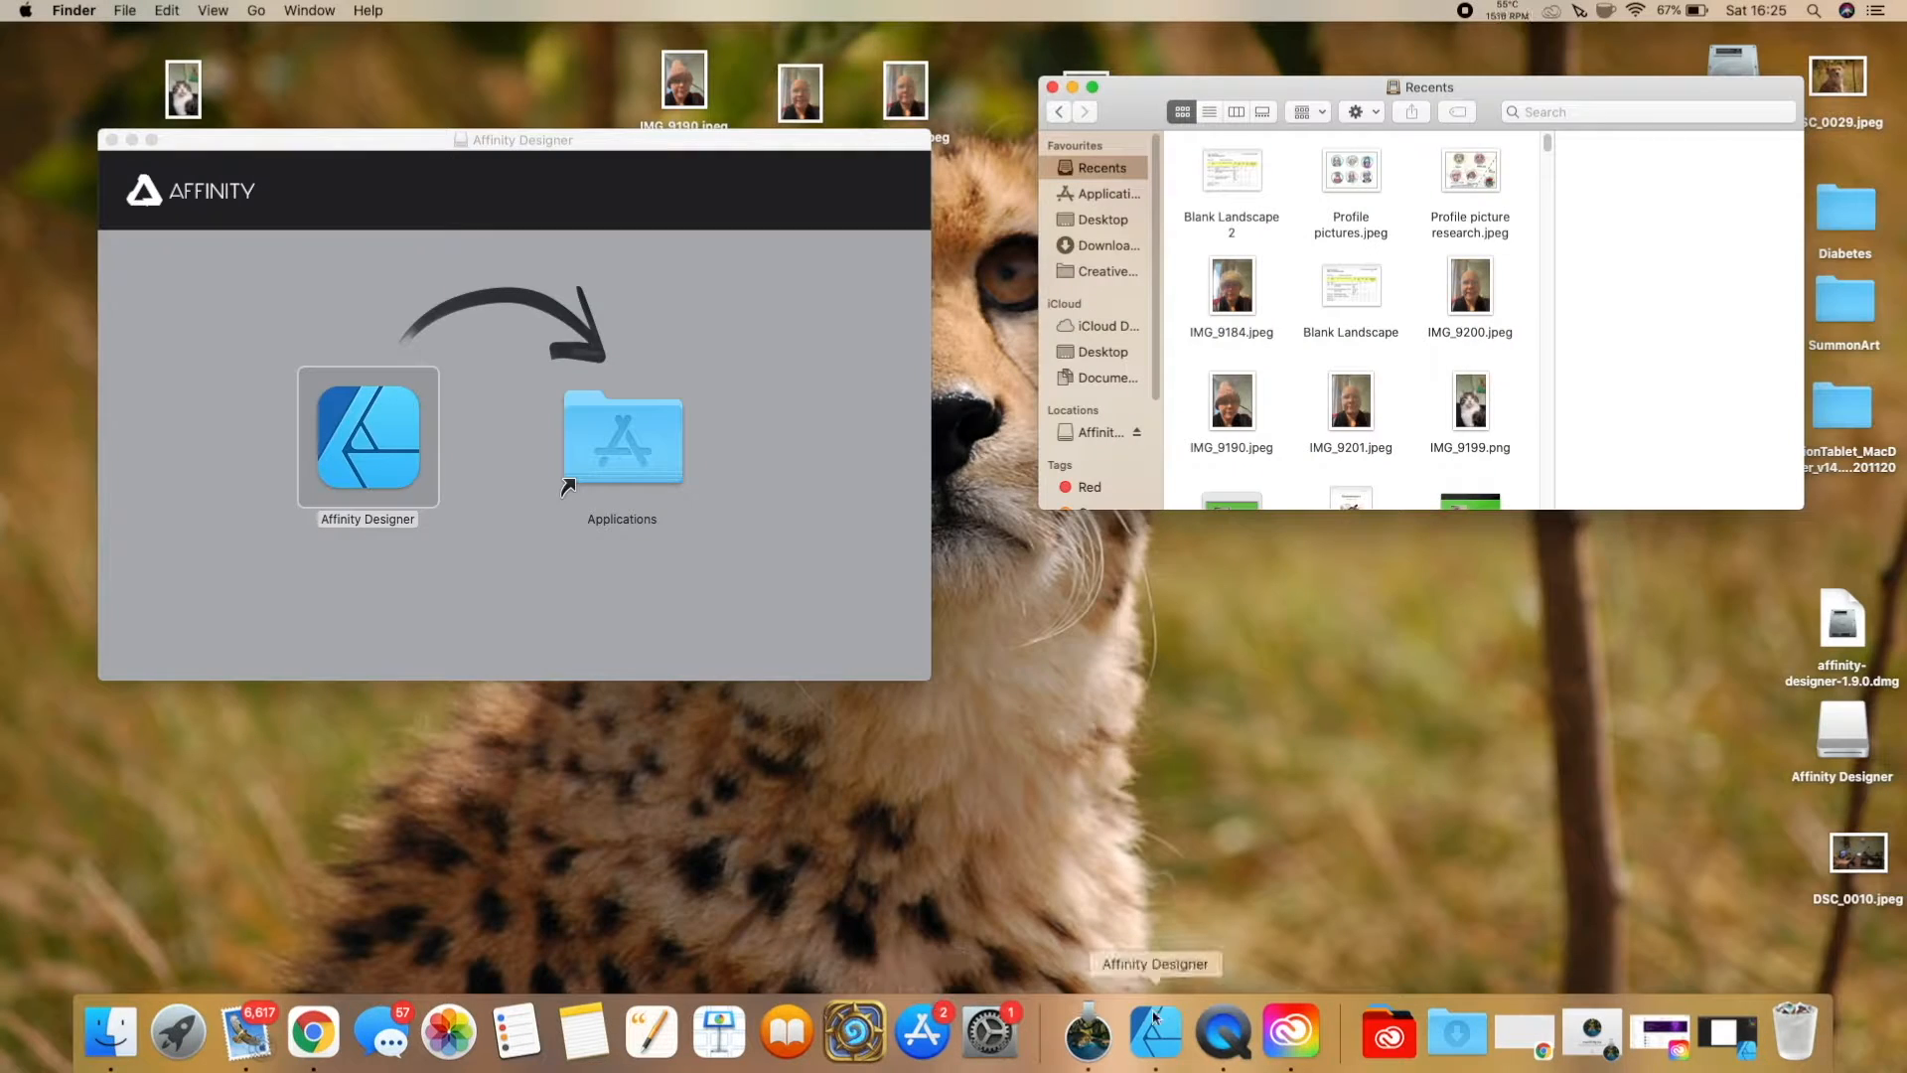
# Step: Return to Affinity Designer and examine the document's export formats and PNG options without exporting anything
pyautogui.click(1190, 1033)
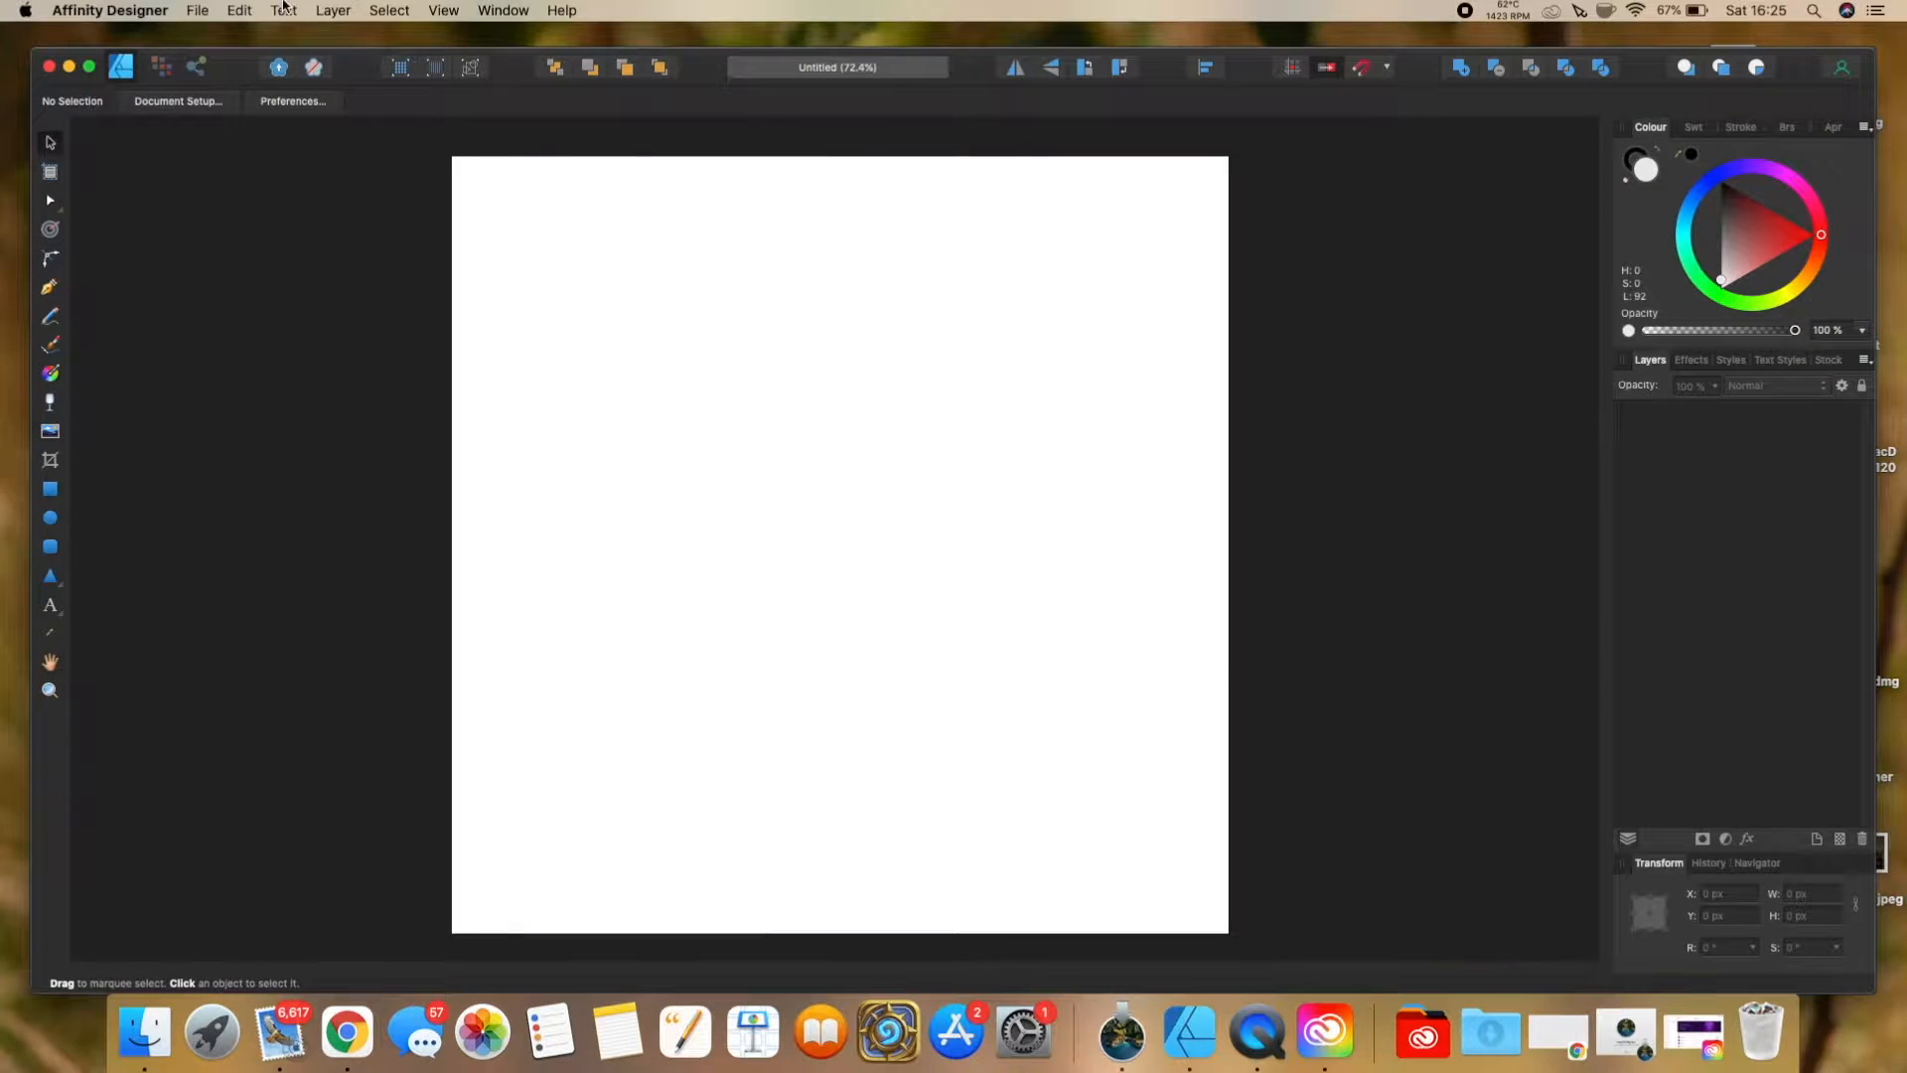
pyautogui.click(197, 10)
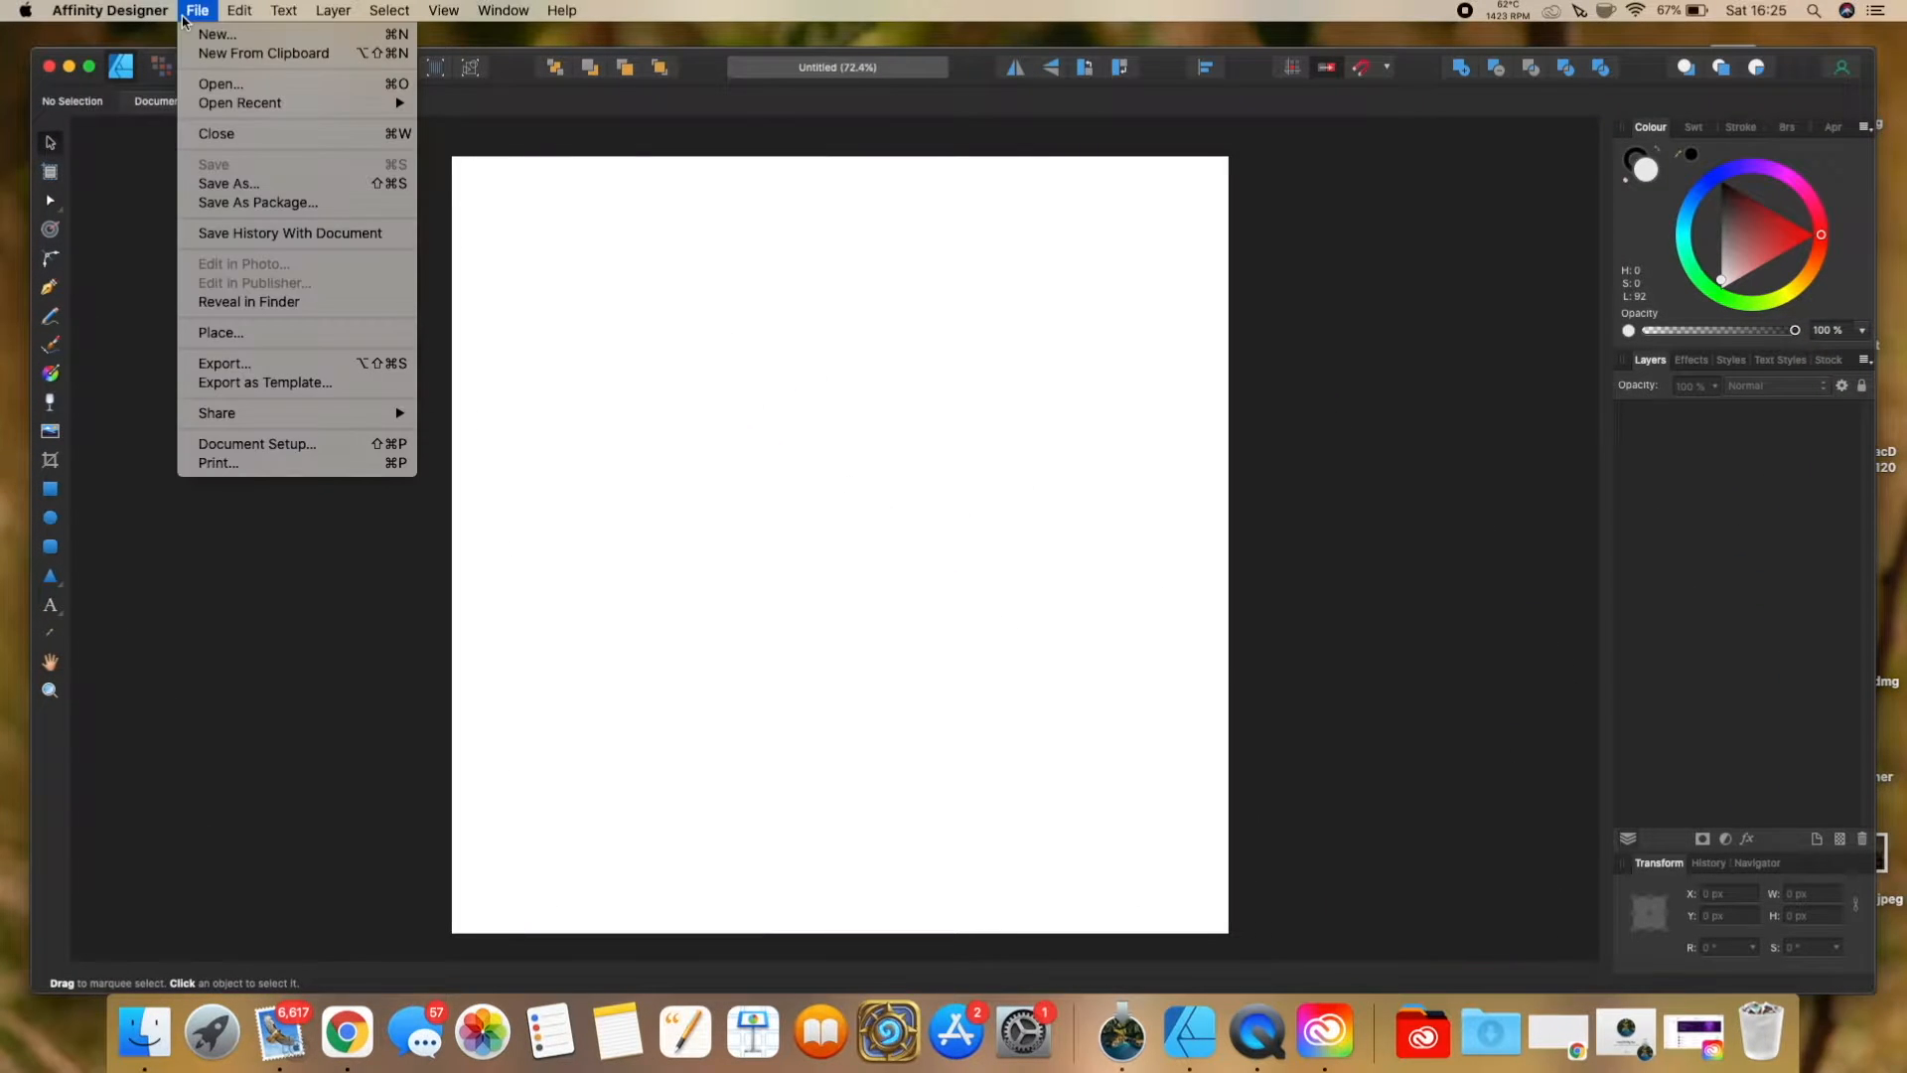
pyautogui.click(285, 369)
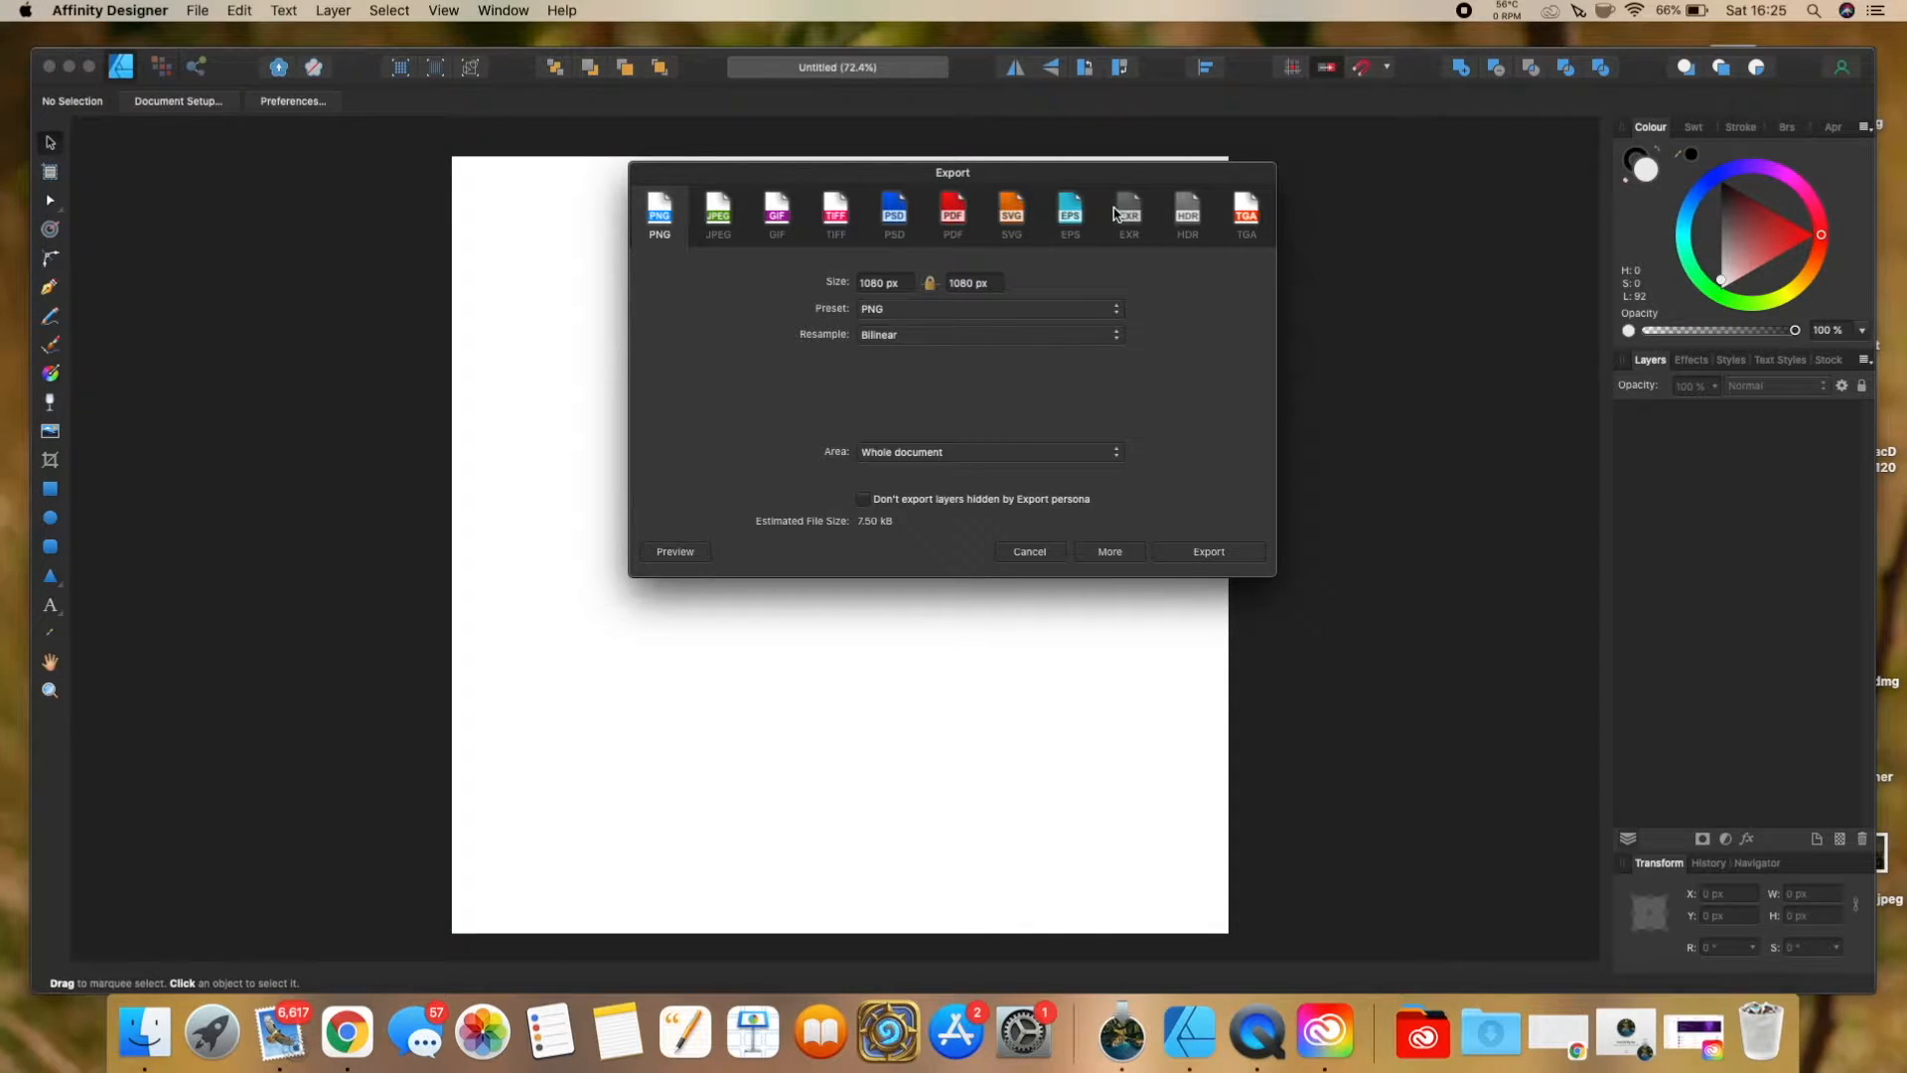
pyautogui.click(1032, 555)
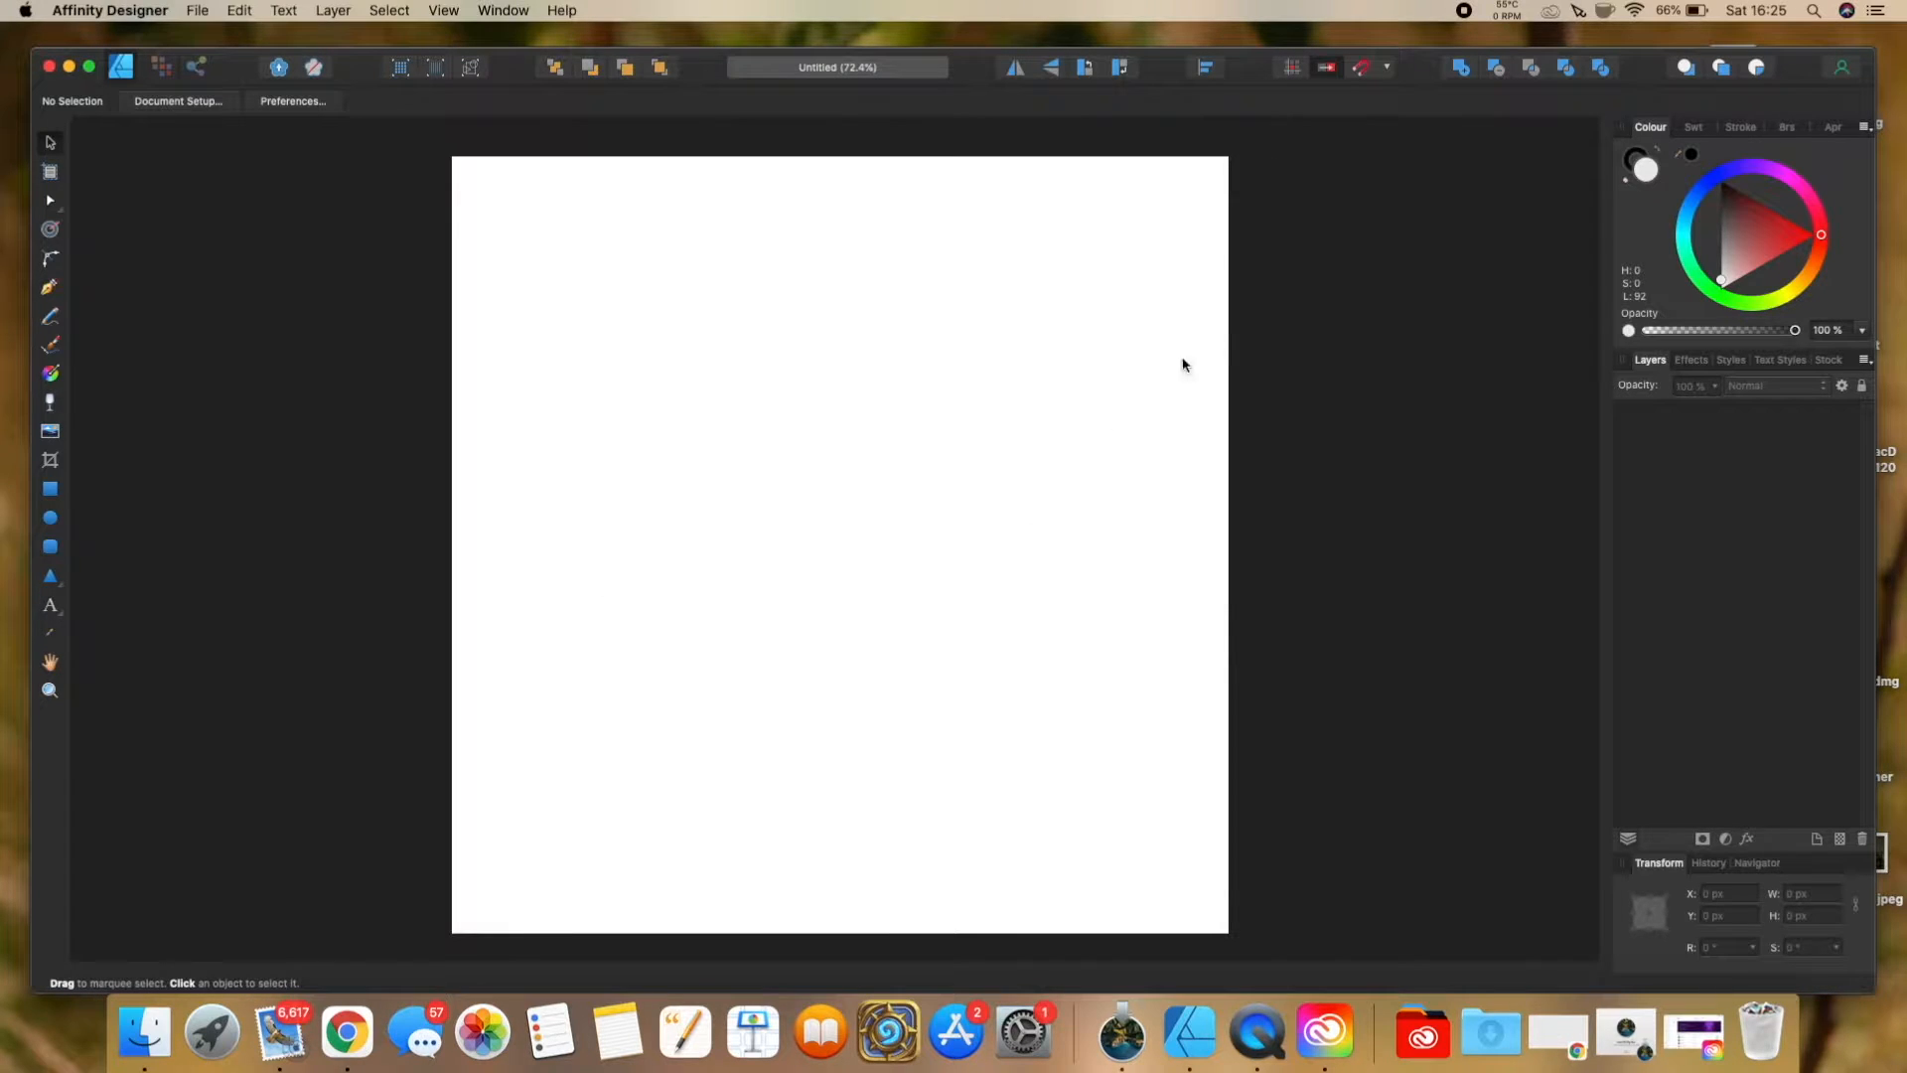
pyautogui.click(198, 12)
pyautogui.click(218, 365)
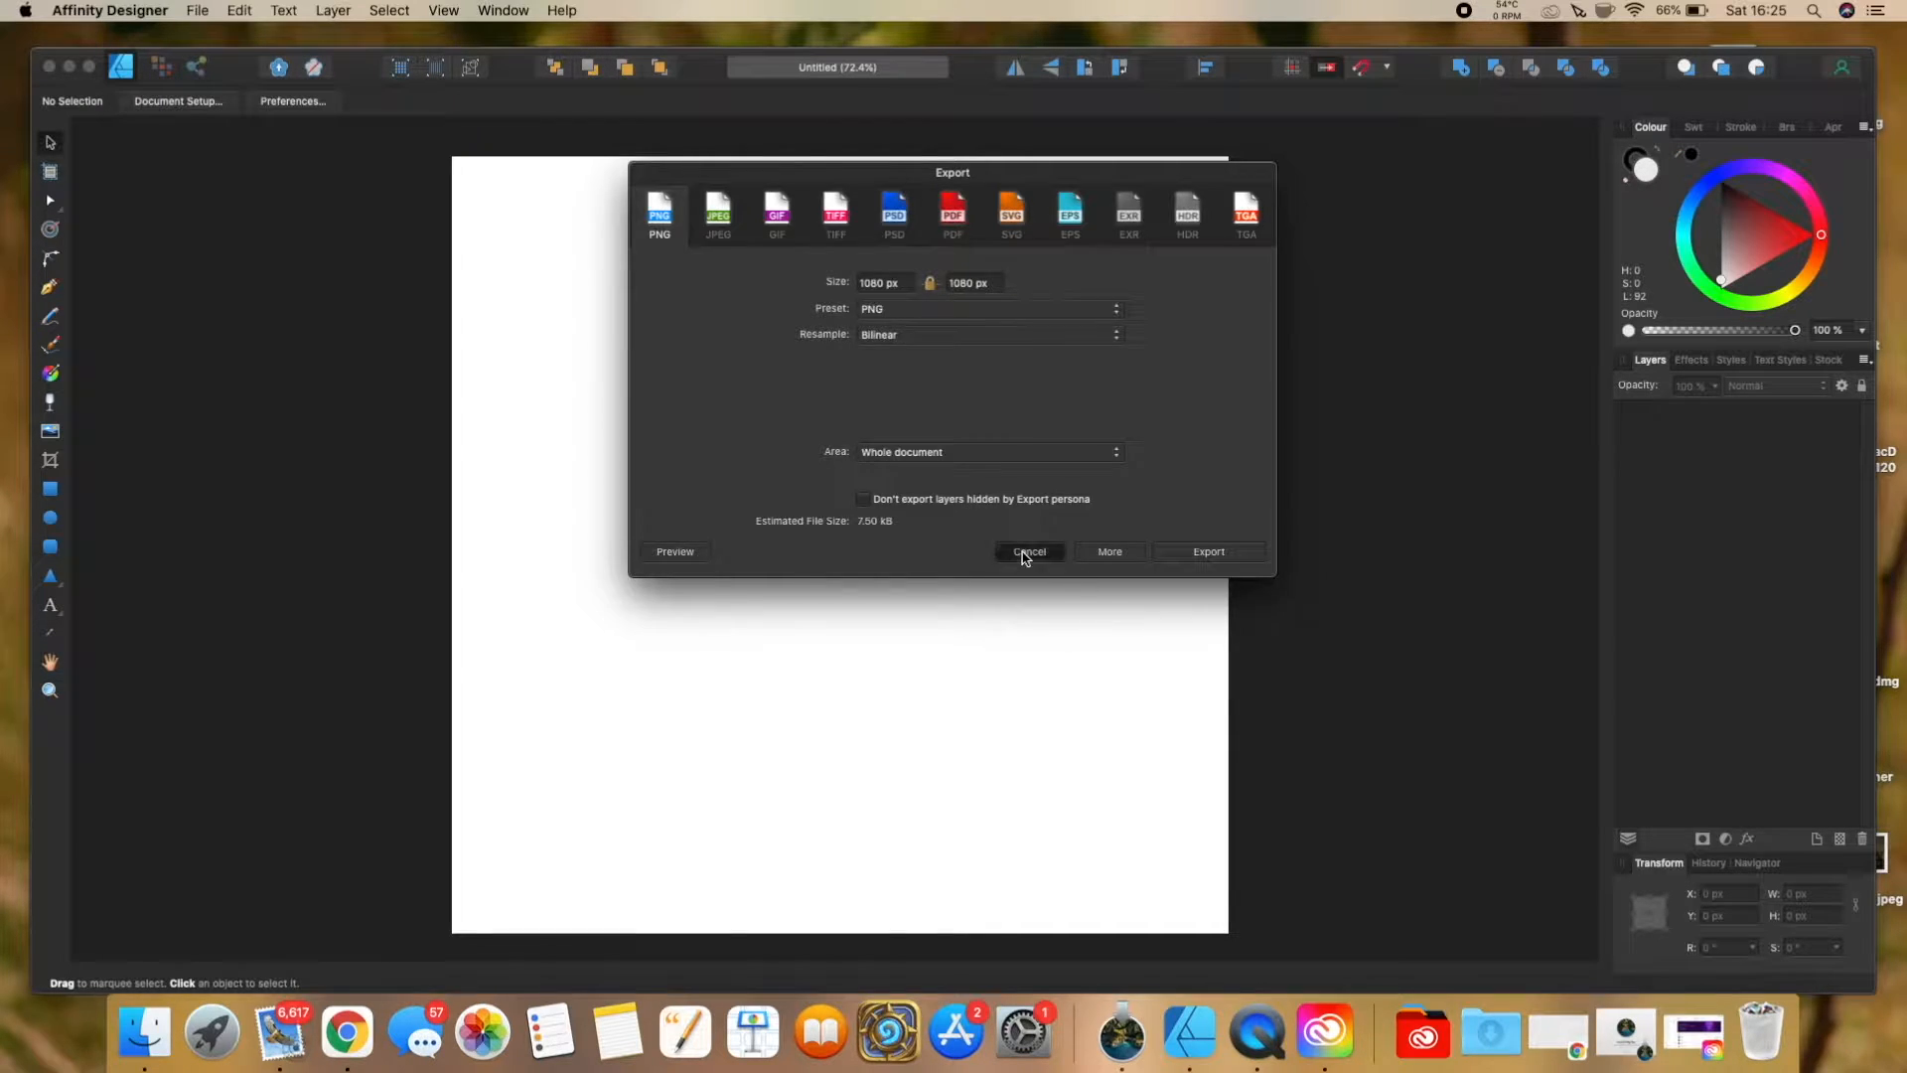
pyautogui.click(1025, 555)
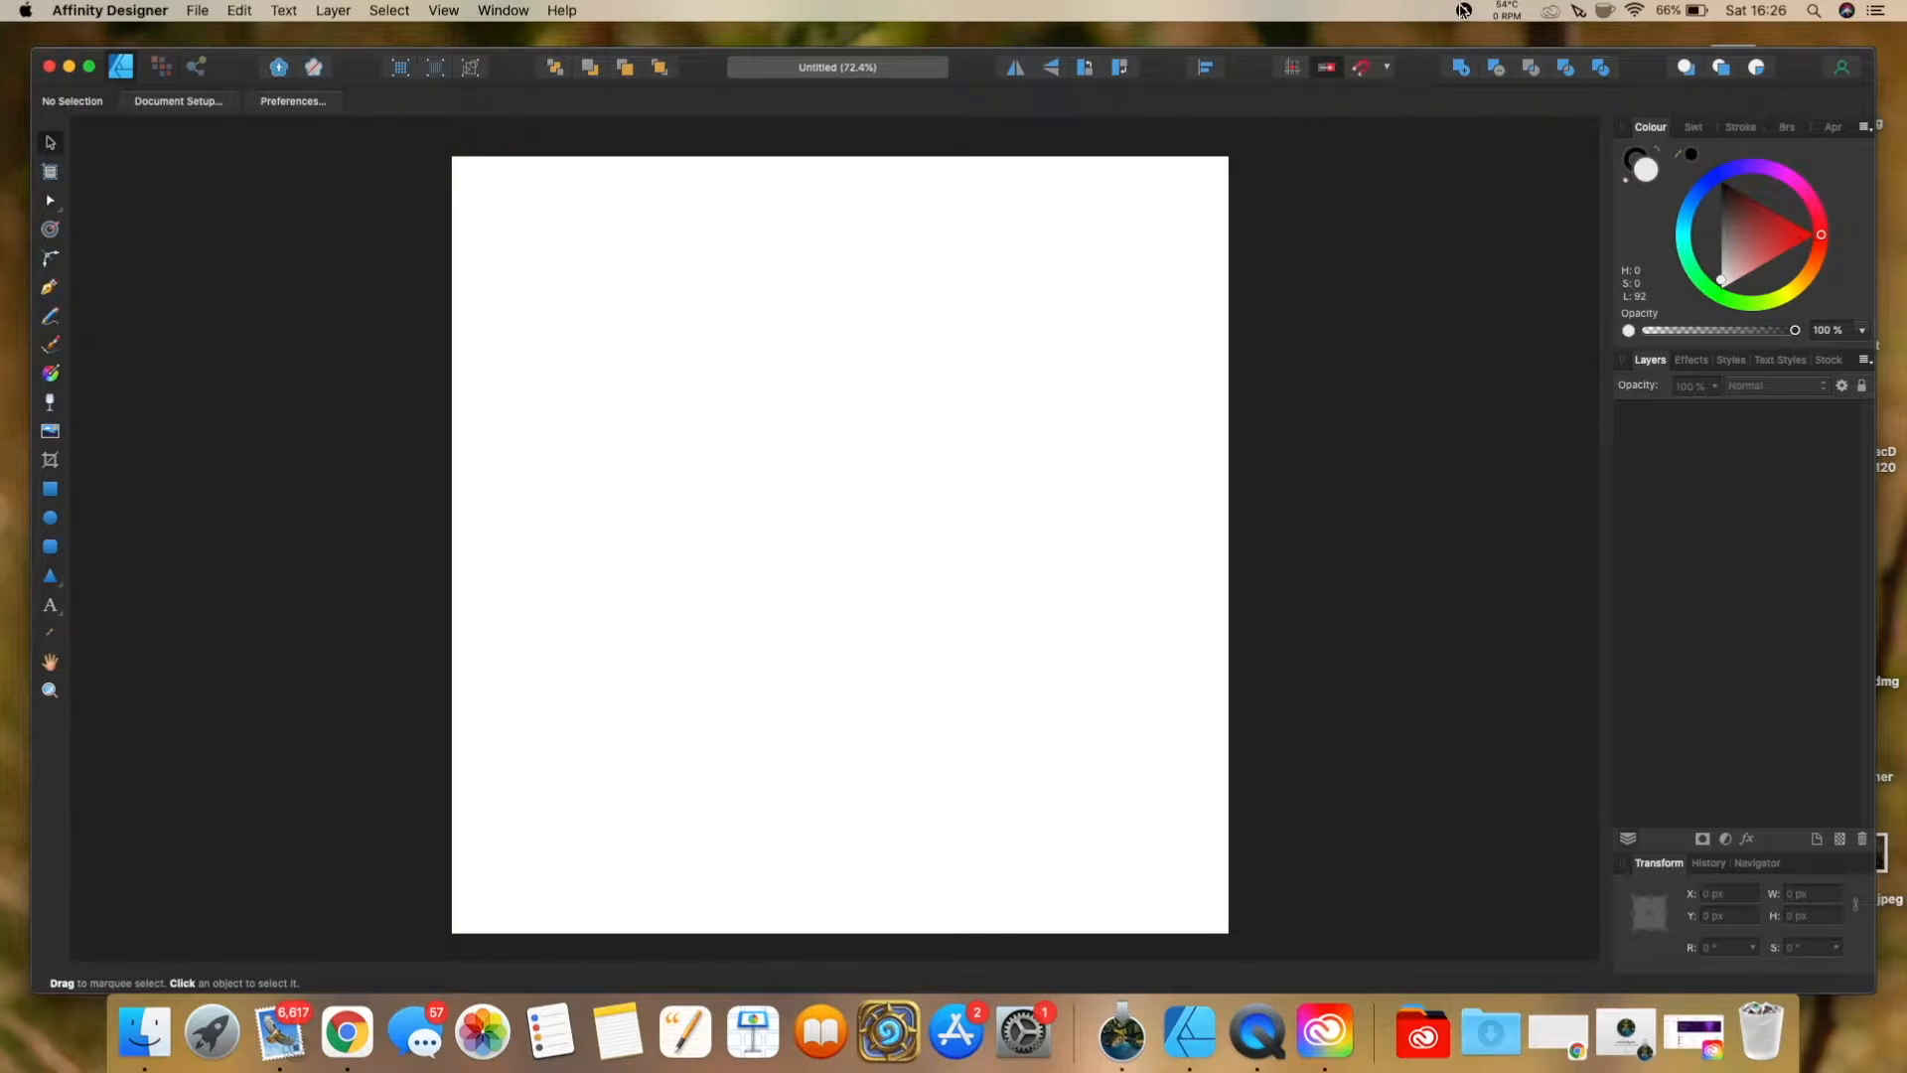
pyautogui.click(1463, 10)
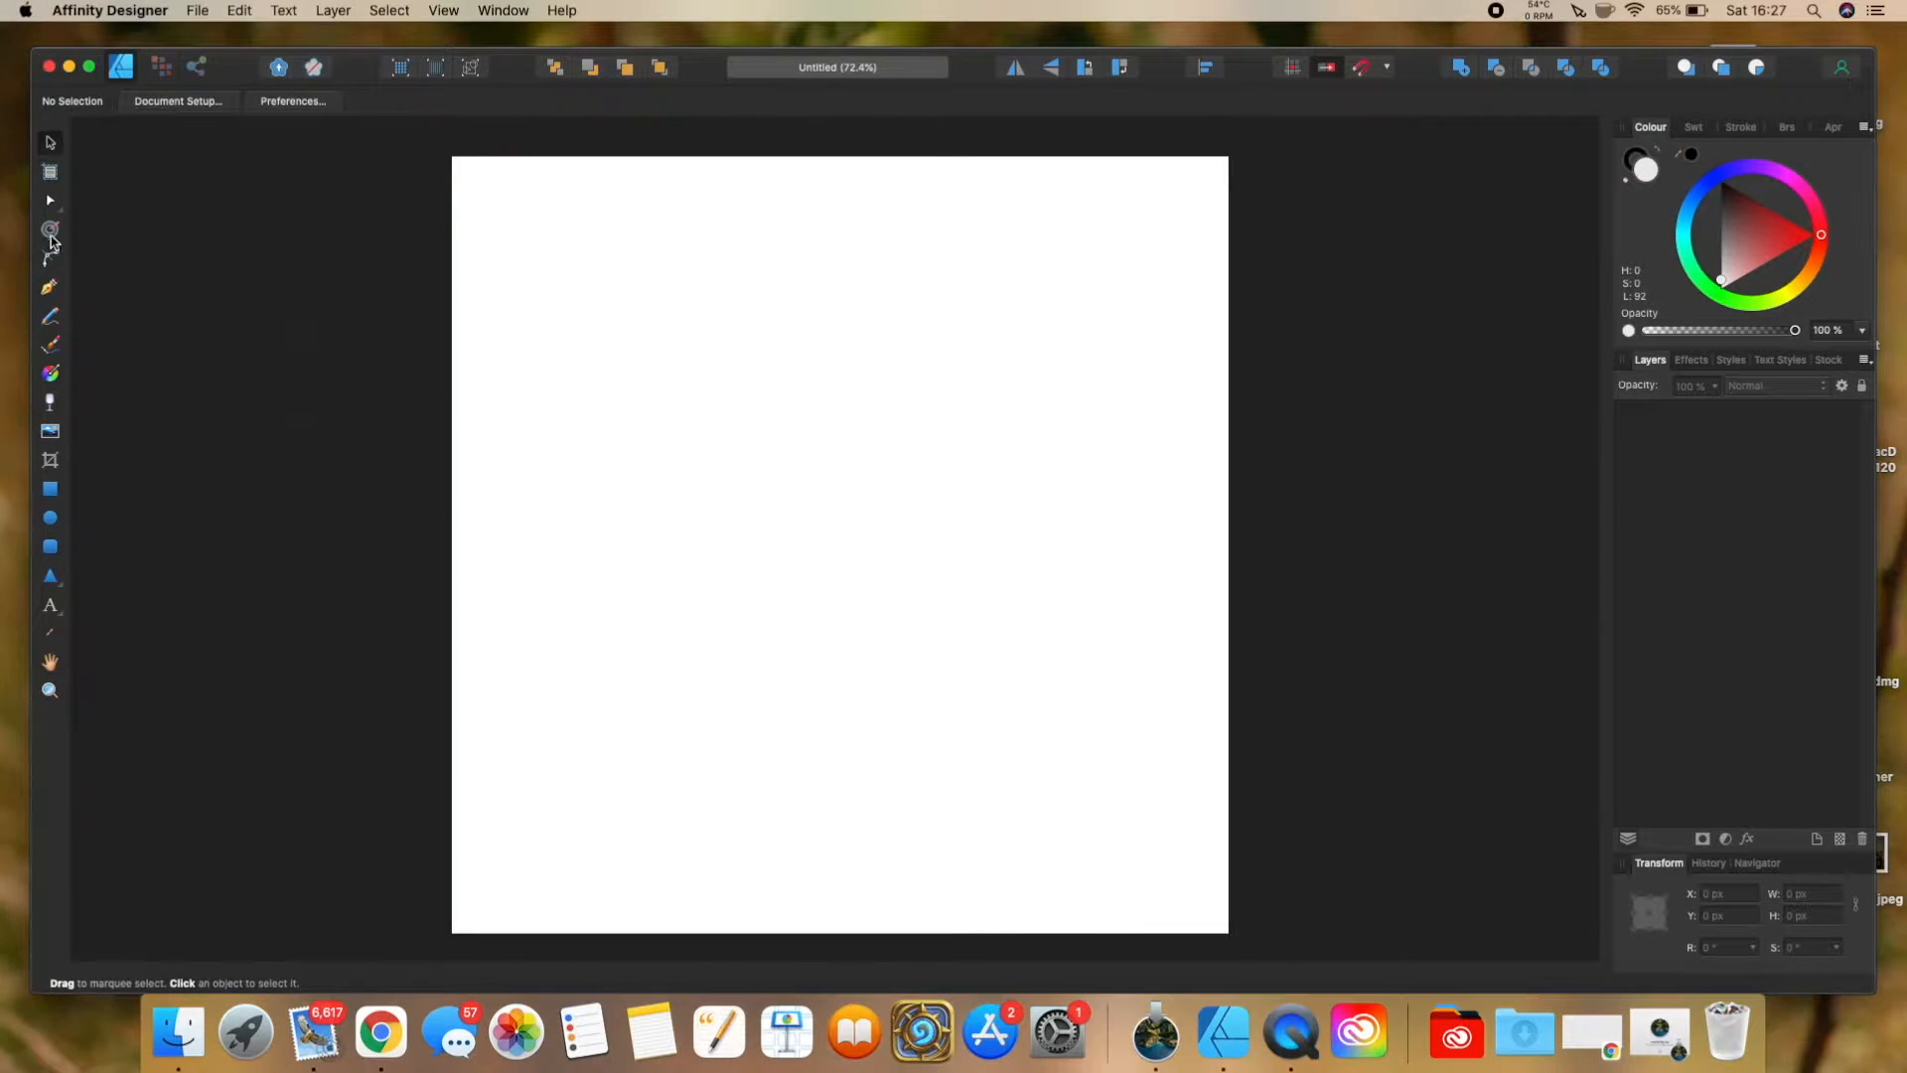
# Step: Draw an ellipse about 1083 px wide and 1076 px high that fills the page and give it a thin black outline
pyautogui.click(50, 344)
pyautogui.click(1742, 126)
pyautogui.click(1654, 128)
pyautogui.click(51, 230)
pyautogui.click(49, 517)
pyautogui.moveTo(584, 211); pyautogui.dragTo(1228, 934)
pyautogui.moveTo(584, 212); pyautogui.dragTo(449, 158)
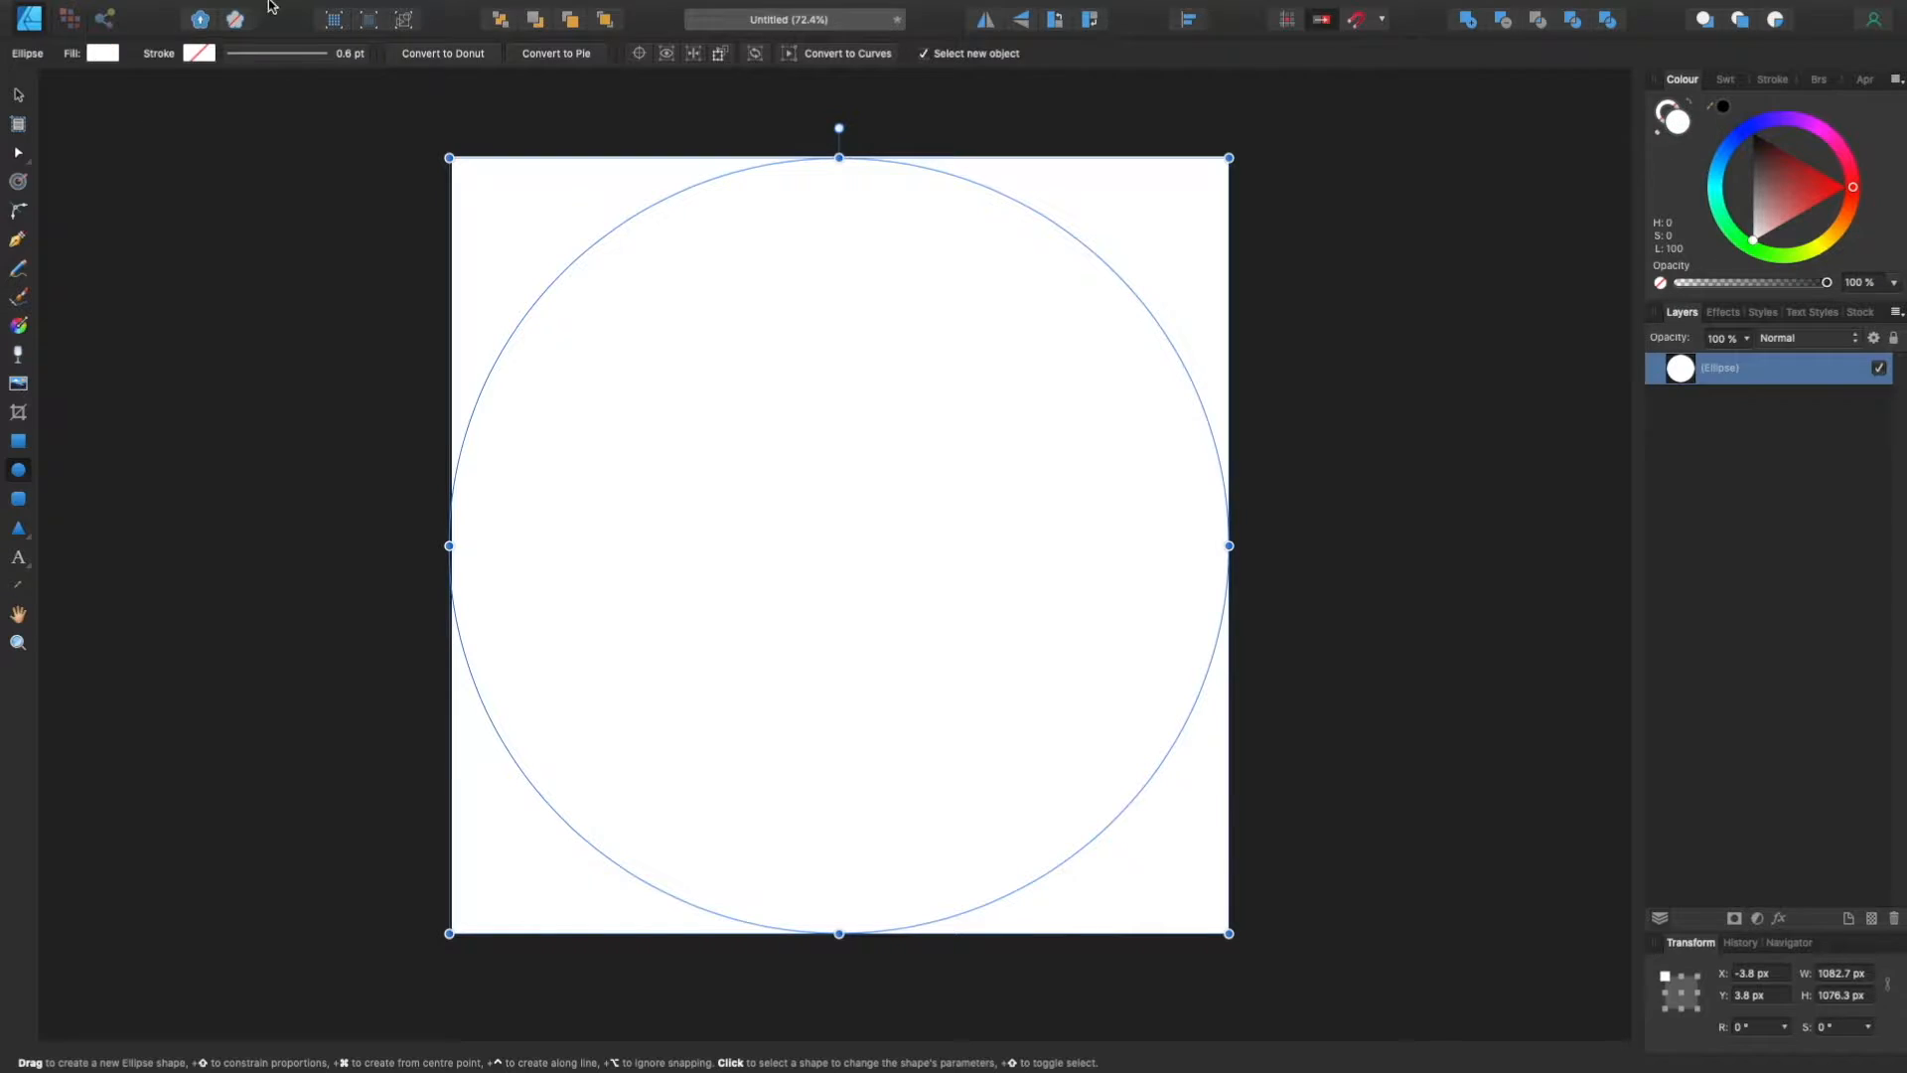
pyautogui.click(198, 54)
pyautogui.click(300, 161)
pyautogui.click(498, 300)
pyautogui.click(19, 296)
pyautogui.click(598, 824)
pyautogui.moveTo(593, 849); pyautogui.dragTo(638, 750)
pyautogui.press('super+z')
pyautogui.press('super+z')
pyautogui.moveTo(667, 874)
pyautogui.mouseDown()
pyautogui.moveTo(687, 751)
pyautogui.moveTo(751, 797)
pyautogui.moveTo(851, 788)
pyautogui.mouseUp()
pyautogui.press('super+z')
pyautogui.press('super+z')
pyautogui.moveTo(686, 902); pyautogui.dragTo(701, 810)
pyautogui.moveTo(703, 808)
pyautogui.mouseDown()
pyautogui.moveTo(698, 764)
pyautogui.moveTo(737, 742)
pyautogui.moveTo(827, 796)
pyautogui.mouseUp()
pyautogui.click(239, 11)
pyautogui.click(248, 32)
pyautogui.click(239, 11)
pyautogui.click(248, 32)
pyautogui.moveTo(672, 895); pyautogui.dragTo(705, 817)
pyautogui.press('super+z')
pyautogui.press('super+z')
# Step: Brush a left and a right shoulder line freehand in the lower part of the circle
pyautogui.moveTo(519, 768)
pyautogui.mouseDown()
pyautogui.moveTo(617, 702)
pyautogui.moveTo(607, 660)
pyautogui.moveTo(700, 661)
pyautogui.mouseUp()
pyautogui.press('super+z')
pyautogui.moveTo(939, 671); pyautogui.dragTo(1145, 791)
pyautogui.press('y')
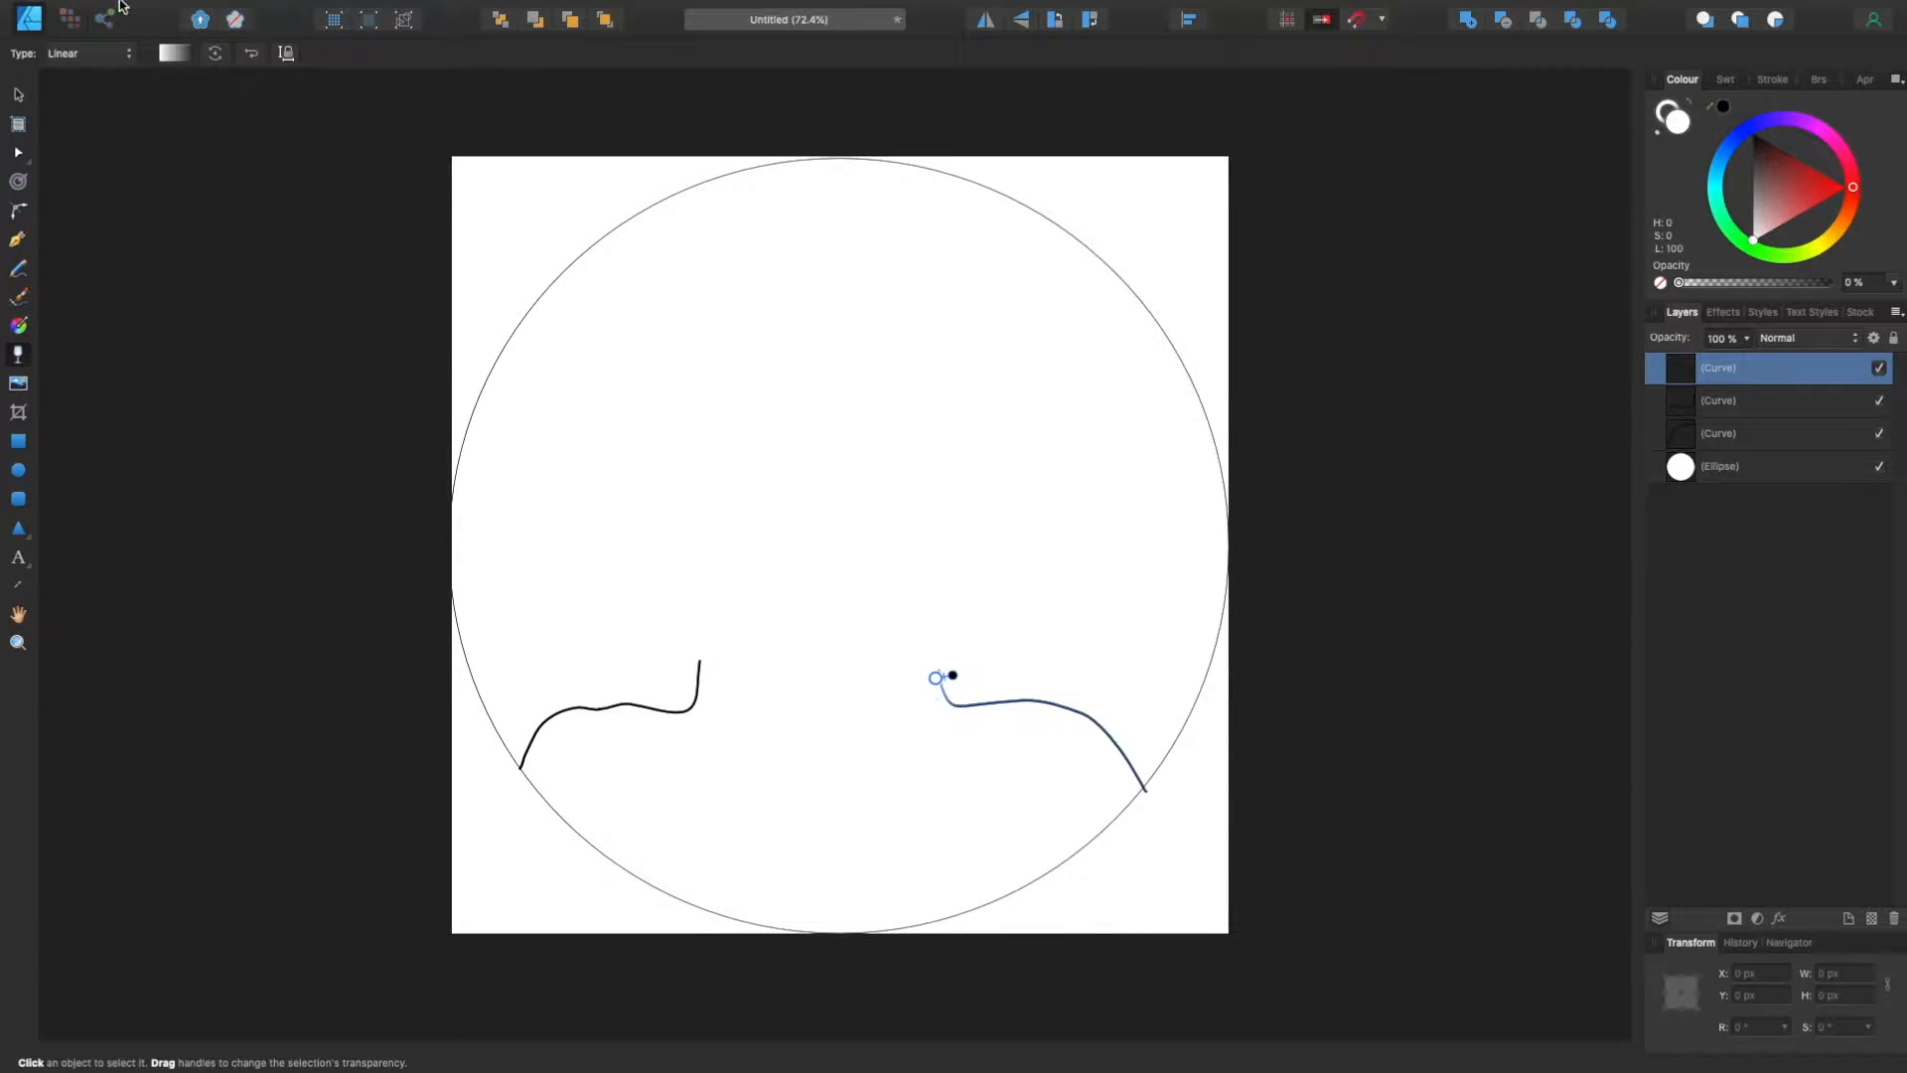
# Step: Place the image Profile pictures.jpeg on the page and send it behind all other layers
pyautogui.click(19, 383)
pyautogui.doubleClick(996, 264)
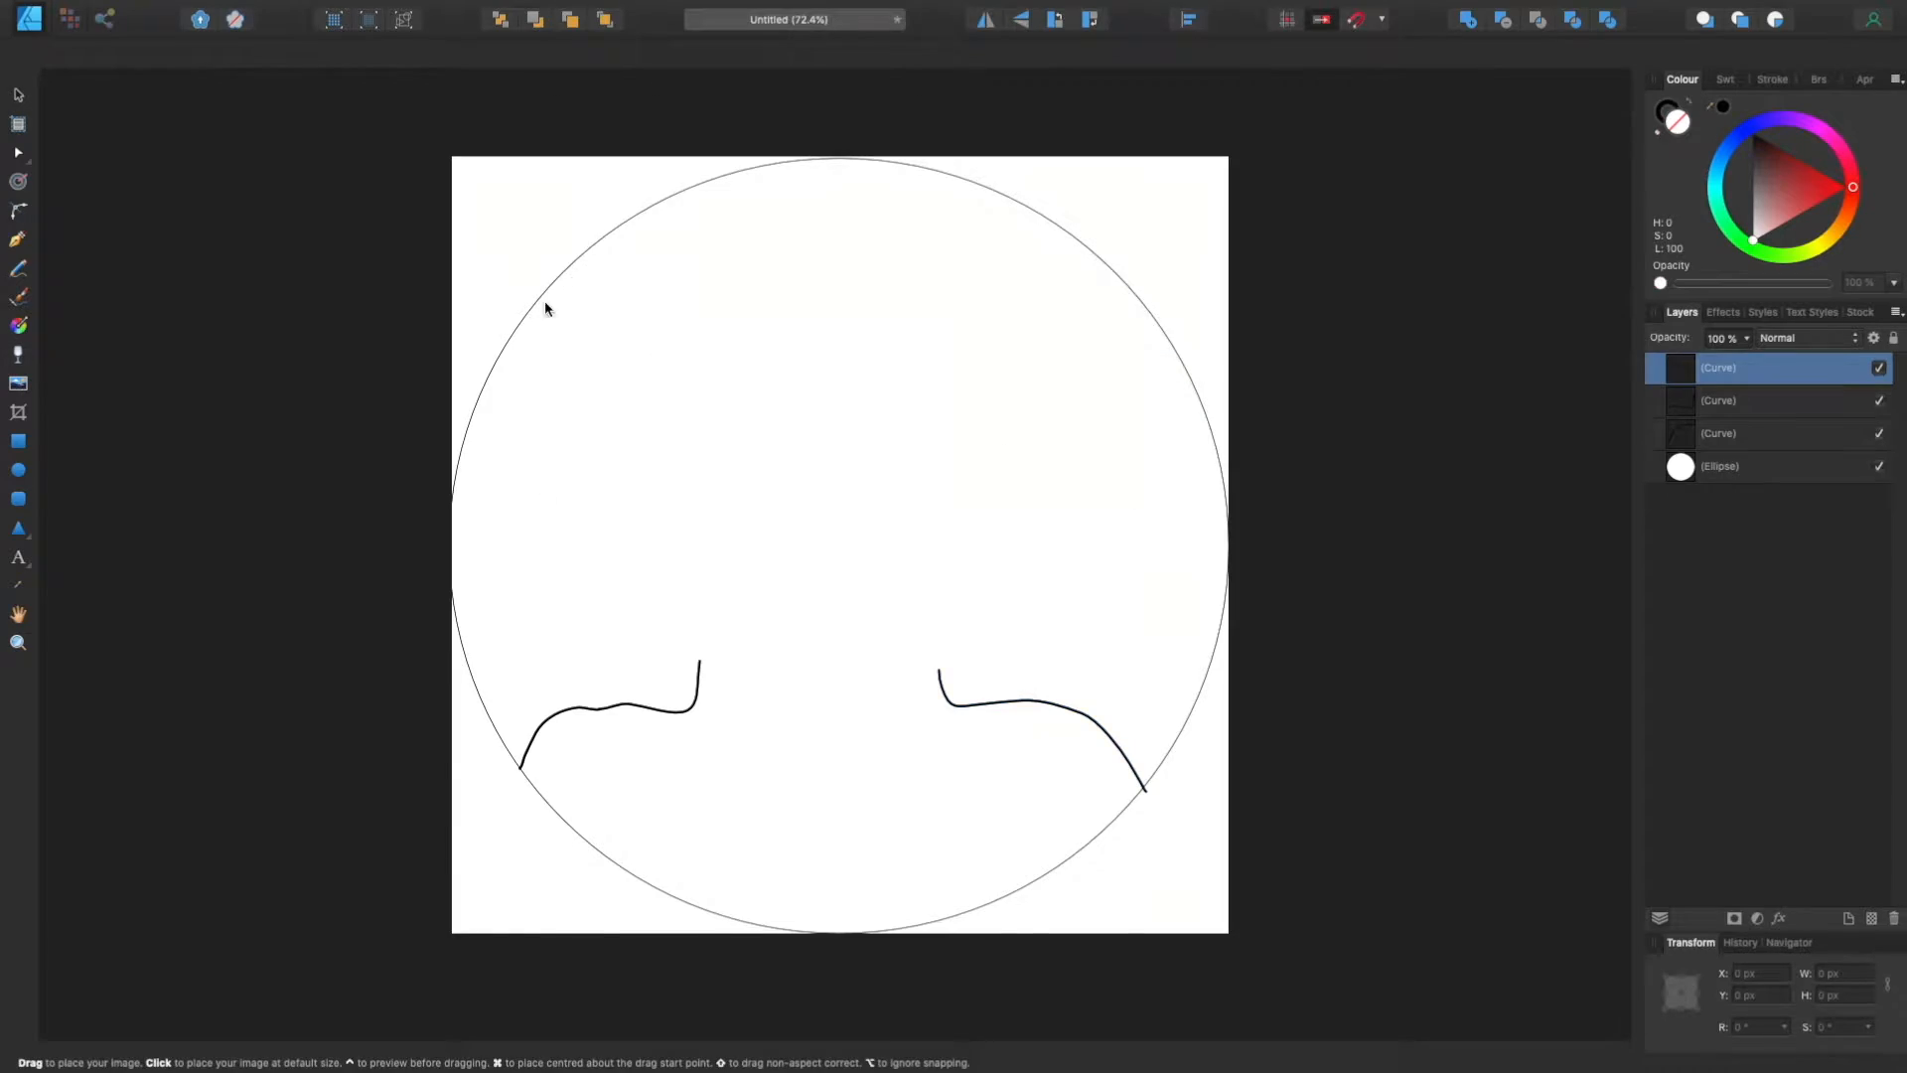
pyautogui.click(545, 307)
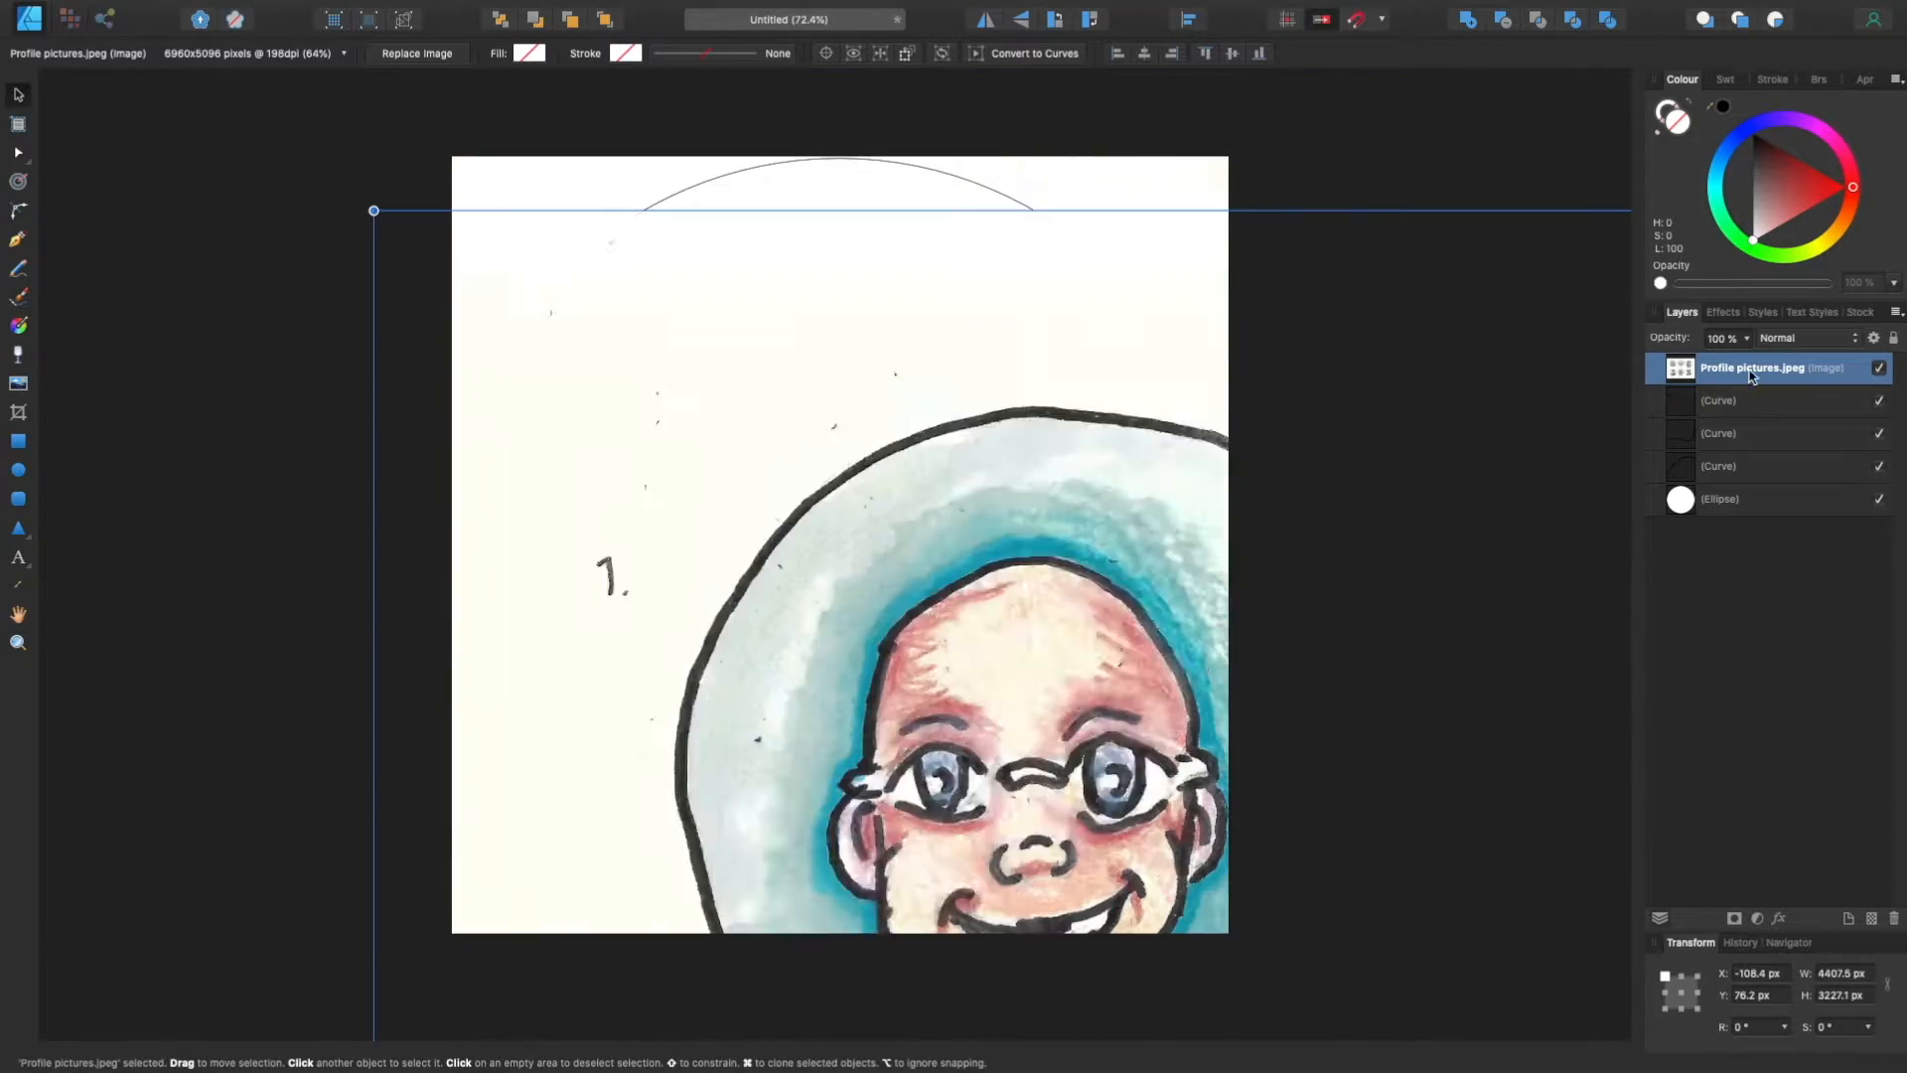
pyautogui.press('super+shift+bracketleft')
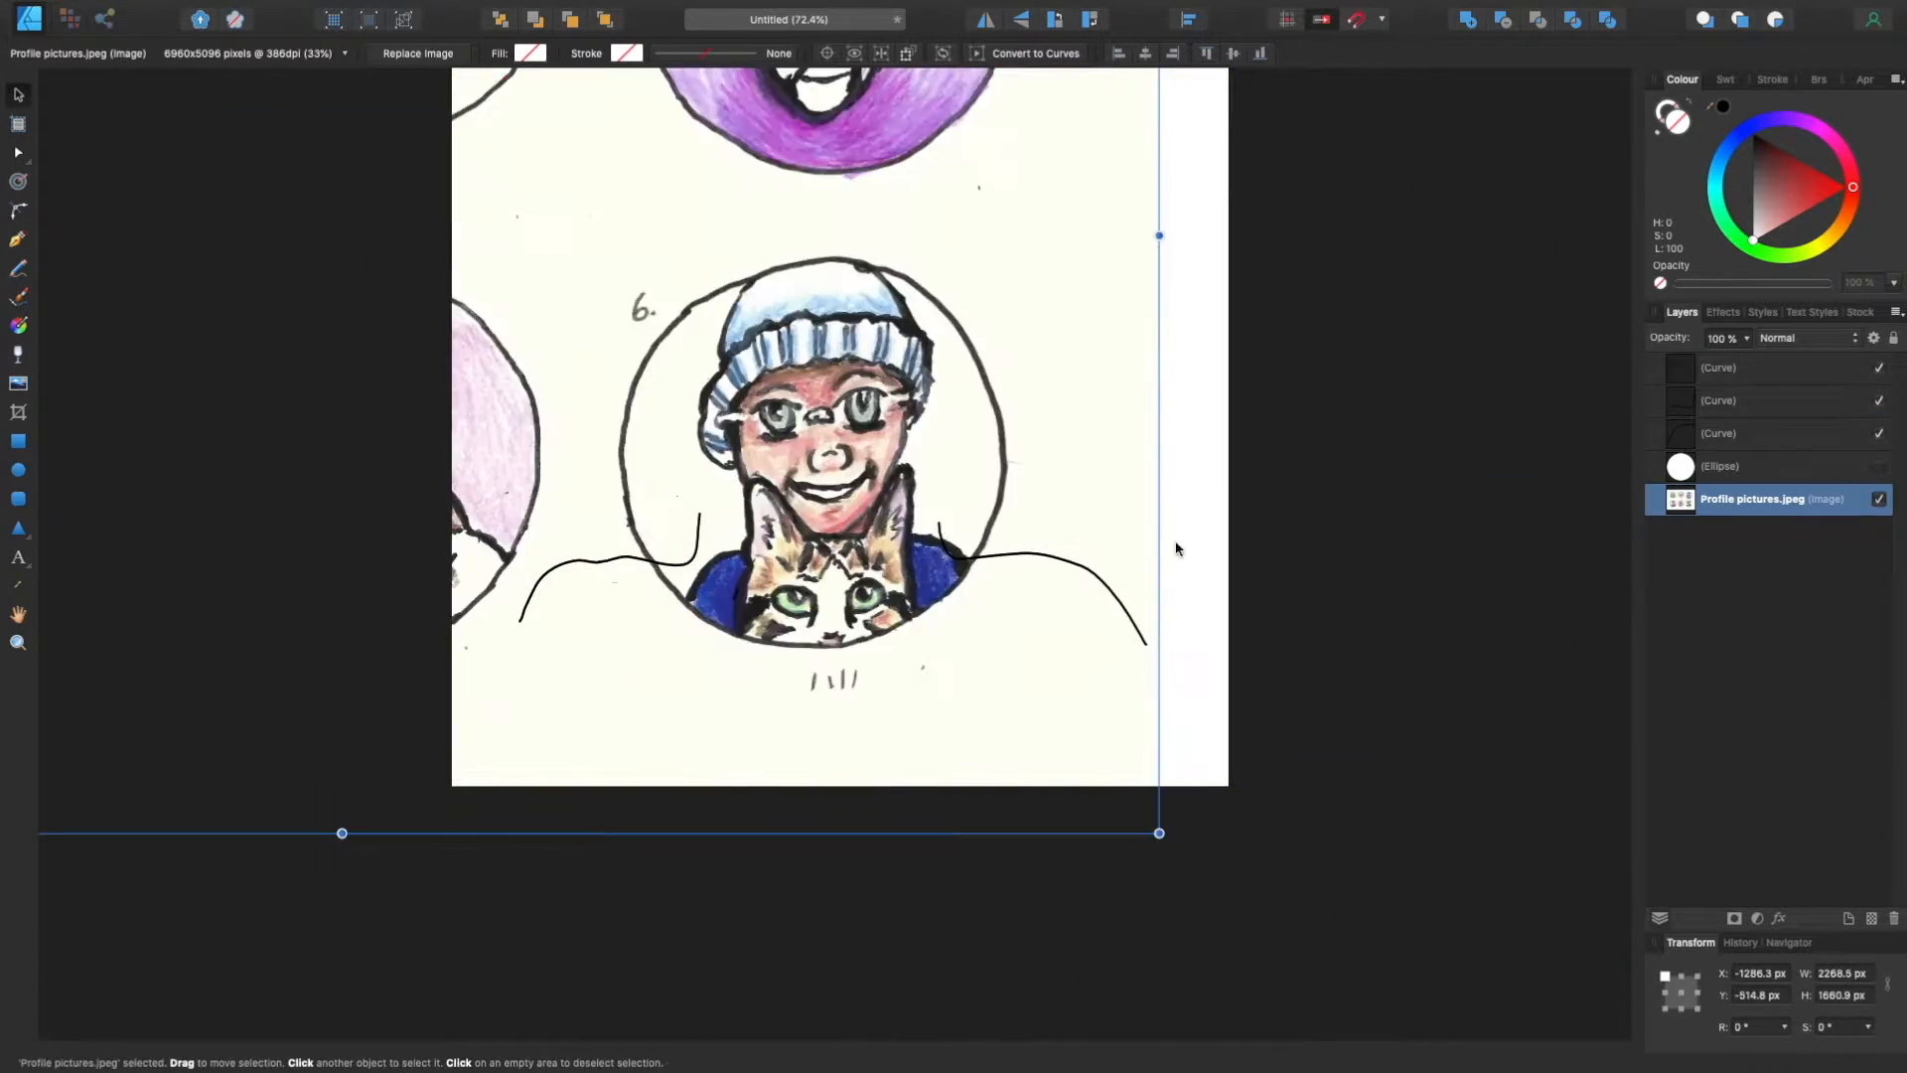
# Step: Scale and reposition the placed image so that portrait number 6 fills the square page
pyautogui.moveTo(1159, 833); pyautogui.dragTo(1887, 1053)
pyautogui.moveTo(1172, 765); pyautogui.dragTo(573, 374)
pyautogui.moveTo(1295, 945); pyautogui.dragTo(1887, 1052)
pyautogui.scroll(-5, 1092, 595)
pyautogui.scroll(6, 1093, 596)
pyautogui.moveTo(1377, 773); pyautogui.dragTo(1113, 537)
pyautogui.scroll(-5, 1411, 542)
pyautogui.click(1768, 465)
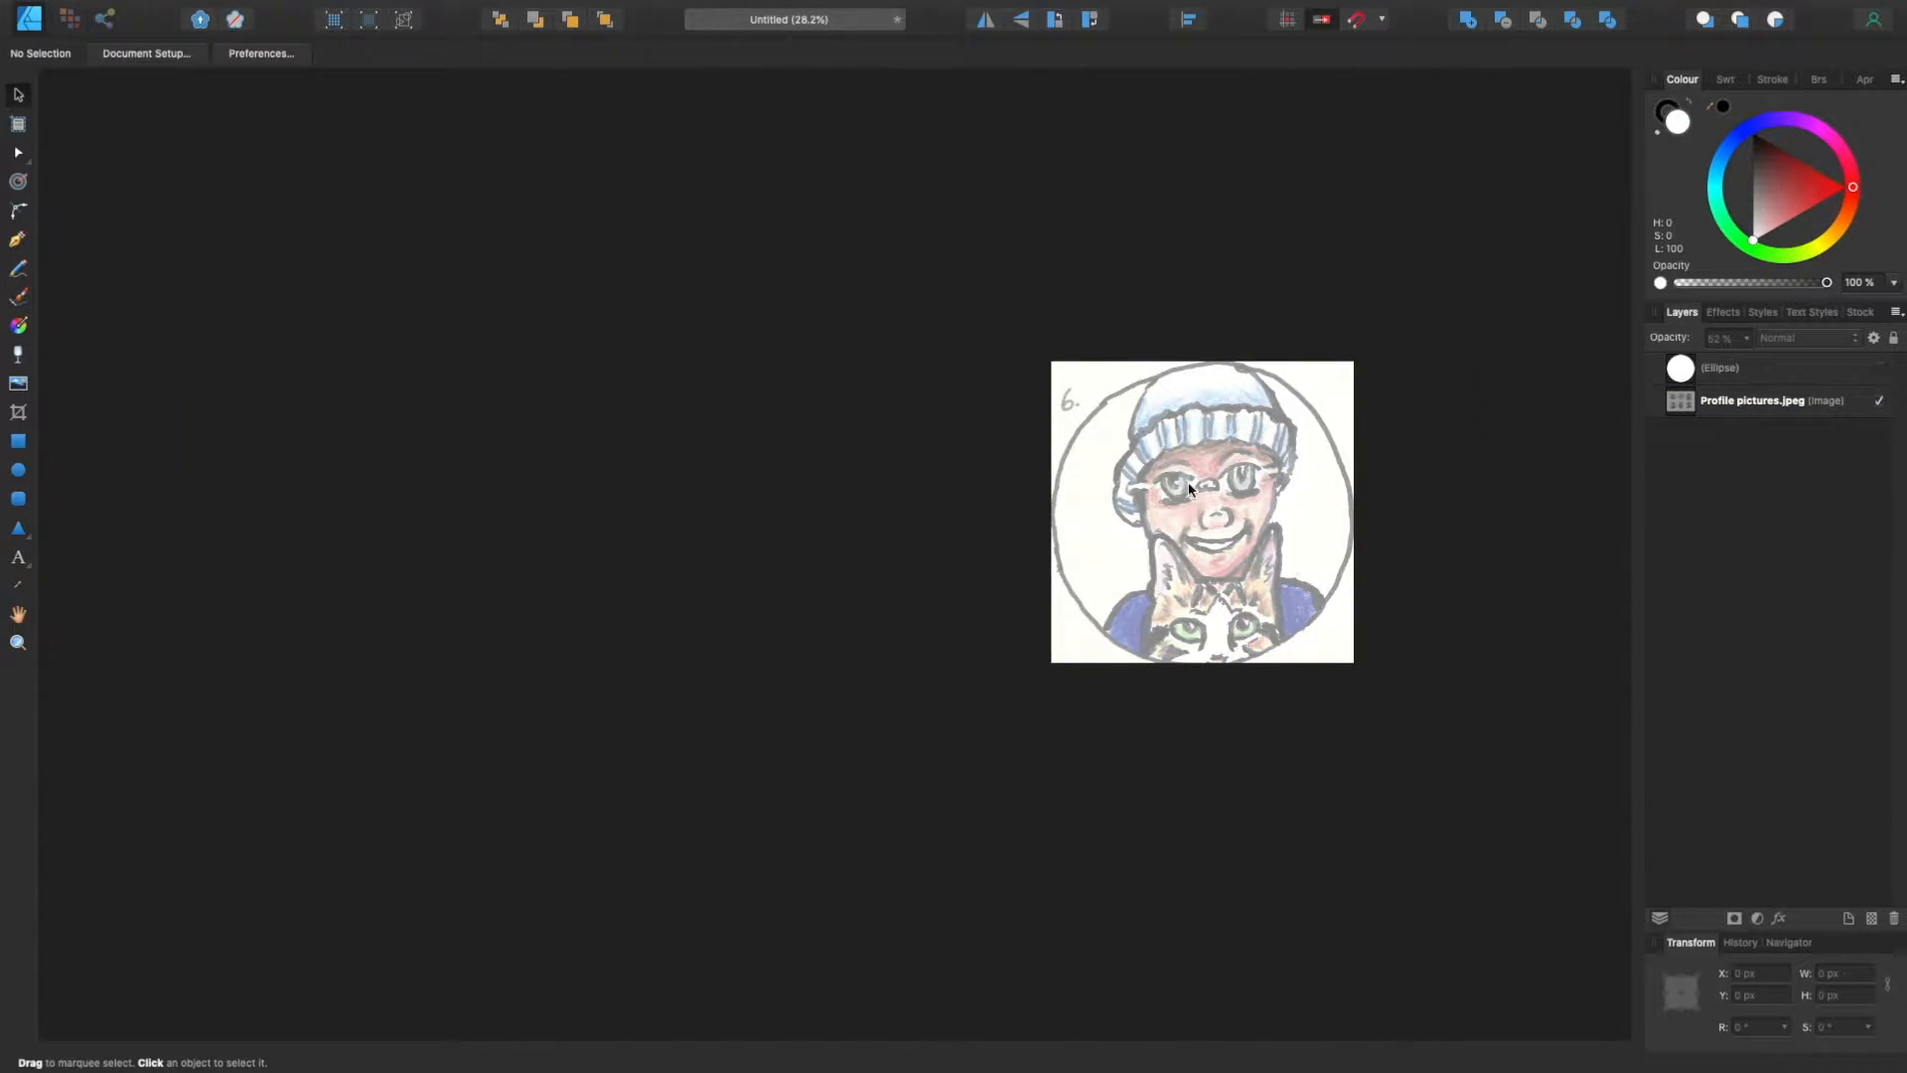
# Step: Save the document under the new name Profile picture
pyautogui.click(197, 10)
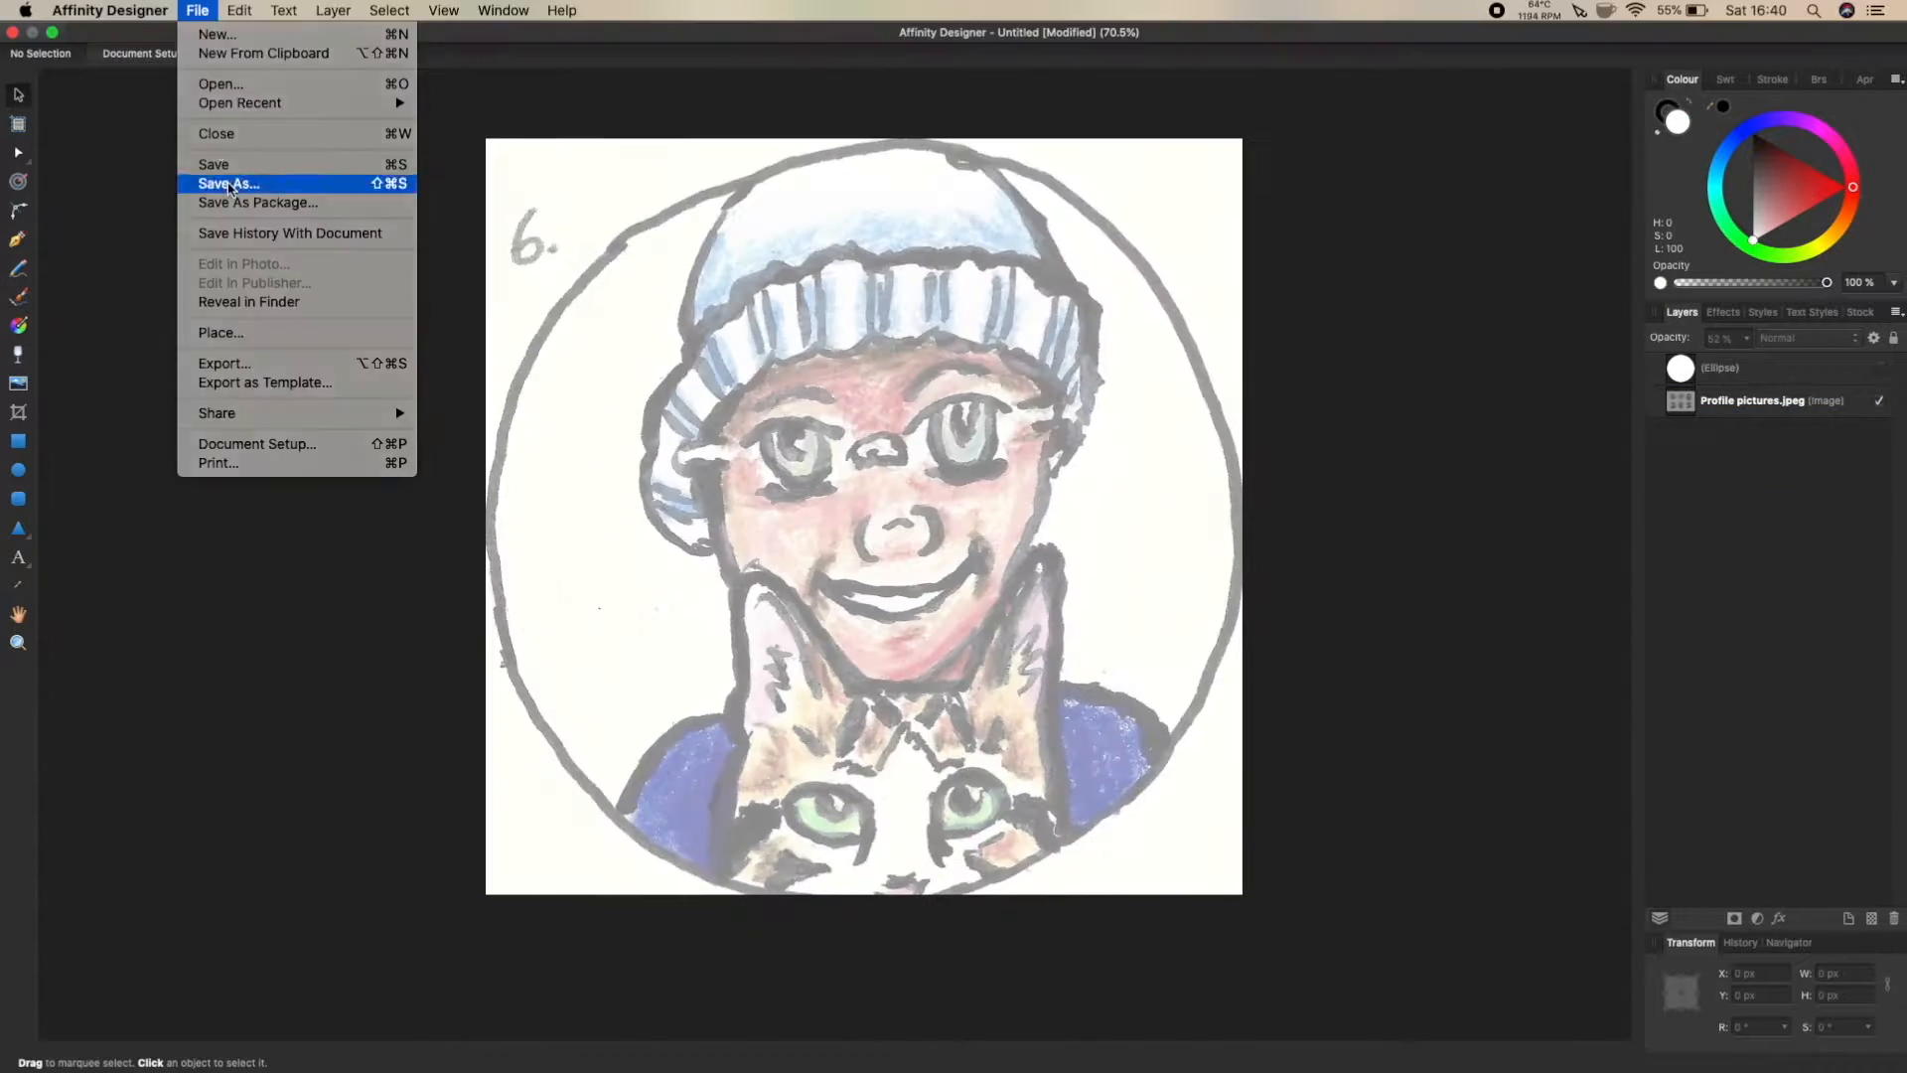
pyautogui.click(230, 184)
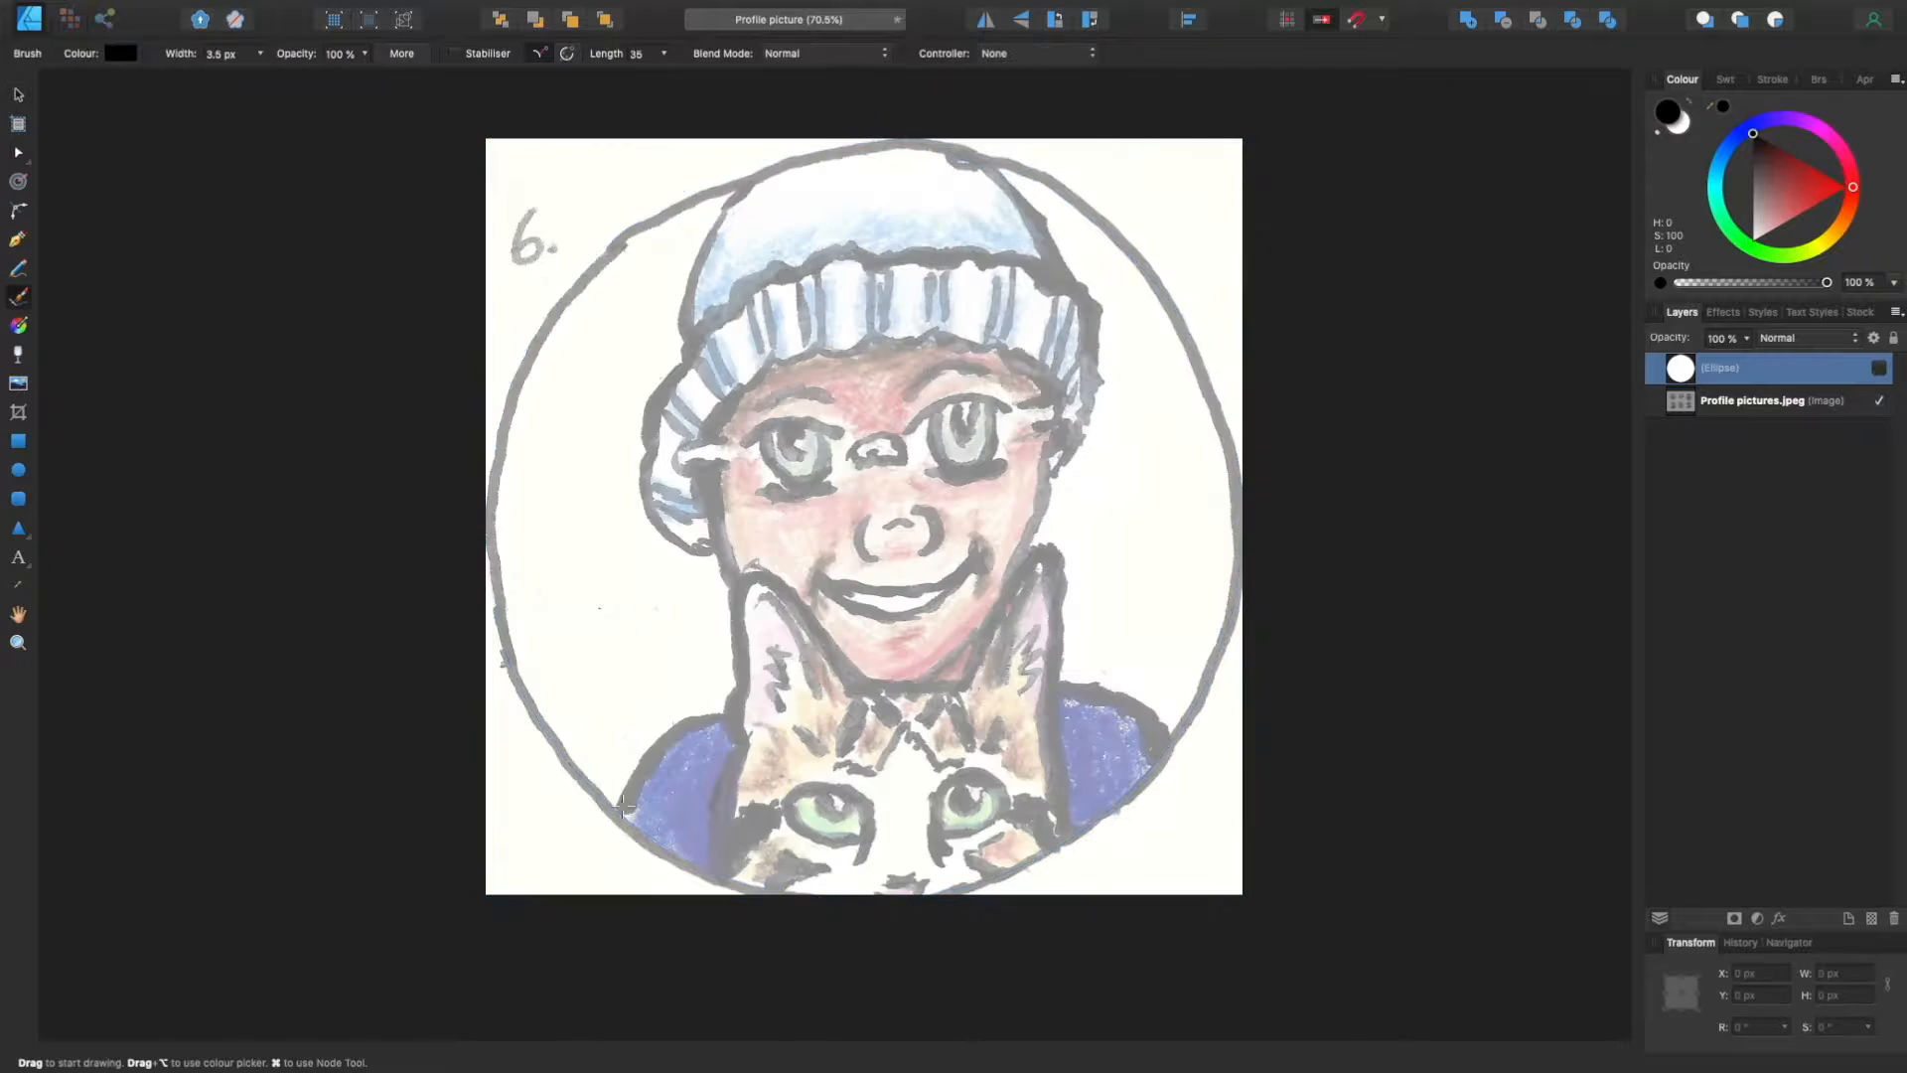
# Step: Trace the left shoulder, the cat's head and ear outlines and the circle's lower edge with a 3.5 px black brush
pyautogui.moveTo(624, 804); pyautogui.dragTo(723, 717)
pyautogui.moveTo(710, 869)
pyautogui.mouseDown()
pyautogui.moveTo(733, 765)
pyautogui.moveTo(884, 685)
pyautogui.mouseUp()
pyautogui.moveTo(1067, 666); pyautogui.dragTo(1077, 840)
pyautogui.moveTo(759, 601)
pyautogui.mouseDown()
pyautogui.moveTo(822, 695)
pyautogui.moveTo(788, 713)
pyautogui.mouseUp()
pyautogui.moveTo(709, 870); pyautogui.dragTo(773, 892)
pyautogui.moveTo(1078, 840); pyautogui.dragTo(943, 892)
# Step: Group the traced cat outline curves and name the group Tyson
pyautogui.keyDown('shift'); pyautogui.click(1779, 596); pyautogui.keyUp('shift')
pyautogui.press('super+g')
pyautogui.doubleClick(1780, 368)
pyautogui.write('Tyson')
pyautogui.press('Return')
# Step: Trace the cat's inner ear fur, left eye detail and forehead markings with the black brush
pyautogui.moveTo(853, 813)
pyautogui.mouseDown()
pyautogui.moveTo(851, 840)
pyautogui.moveTo(933, 845)
pyautogui.moveTo(941, 862)
pyautogui.moveTo(906, 880)
pyautogui.mouseUp()
pyautogui.press('super+z')
pyautogui.moveTo(1040, 624); pyautogui.dragTo(1026, 703)
pyautogui.moveTo(826, 692); pyautogui.dragTo(787, 711)
pyautogui.moveTo(814, 795); pyautogui.dragTo(839, 820)
pyautogui.moveTo(948, 697); pyautogui.dragTo(950, 699)
pyautogui.moveTo(938, 696); pyautogui.dragTo(875, 708)
pyautogui.moveTo(855, 712); pyautogui.dragTo(852, 714)
pyautogui.moveTo(1007, 719); pyautogui.dragTo(1005, 722)
pyautogui.moveTo(791, 728); pyautogui.dragTo(793, 731)
# Step: Trace the stripes on both of the cat's cheeks and the marking lines above its eyes
pyautogui.moveTo(1011, 798); pyautogui.dragTo(1068, 841)
pyautogui.moveTo(1010, 805); pyautogui.dragTo(1046, 853)
pyautogui.moveTo(791, 794); pyautogui.dragTo(720, 842)
pyautogui.moveTo(776, 836); pyautogui.dragTo(726, 880)
pyautogui.moveTo(874, 773); pyautogui.dragTo(969, 765)
pyautogui.moveTo(828, 775); pyautogui.dragTo(899, 744)
# Step: Group the cat's detail curves and place that group beneath the Tyson group
pyautogui.scroll(-5, 1753, 768)
pyautogui.keyDown('shift'); pyautogui.click(1754, 801); pyautogui.keyUp('shift')
pyautogui.rightClick(1754, 803)
pyautogui.click(1736, 1053)
pyautogui.moveTo(1754, 370); pyautogui.dragTo(1754, 411)
pyautogui.rightClick(1722, 402)
pyautogui.click(1735, 816)
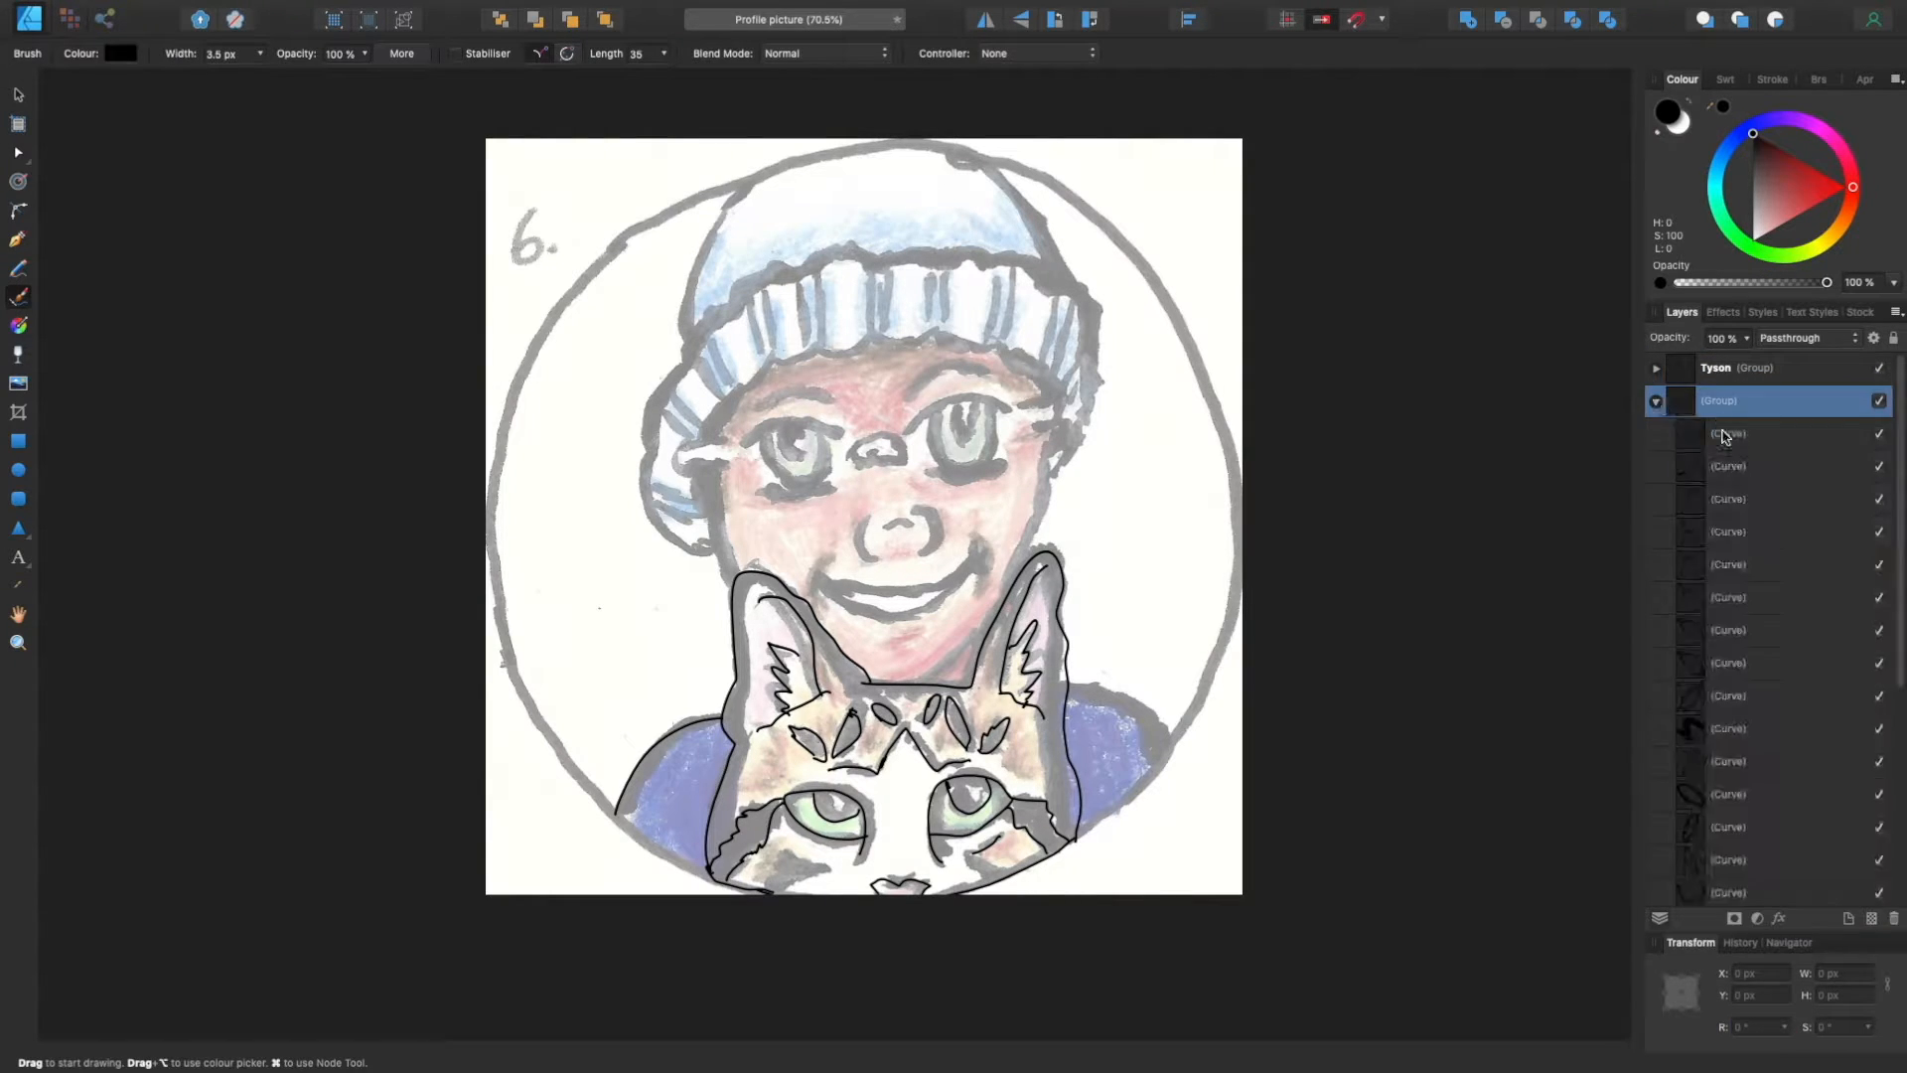
# Step: Combine the detail group and the Tyson group into one group and name it Tyson
pyautogui.keyDown('shift'); pyautogui.click(1723, 372); pyautogui.keyUp('shift')
pyautogui.rightClick(1722, 403)
pyautogui.click(1736, 637)
pyautogui.doubleClick(1719, 368)
pyautogui.write('Tyson')
pyautogui.click(1631, 433)
pyautogui.press('super+z')
# Step: Trace the person's right shoulder and the right side of the face down to the chin
pyautogui.moveTo(1069, 690); pyautogui.dragTo(1167, 755)
pyautogui.moveTo(1049, 473); pyautogui.dragTo(1035, 546)
pyautogui.moveTo(1003, 593); pyautogui.dragTo(993, 616)
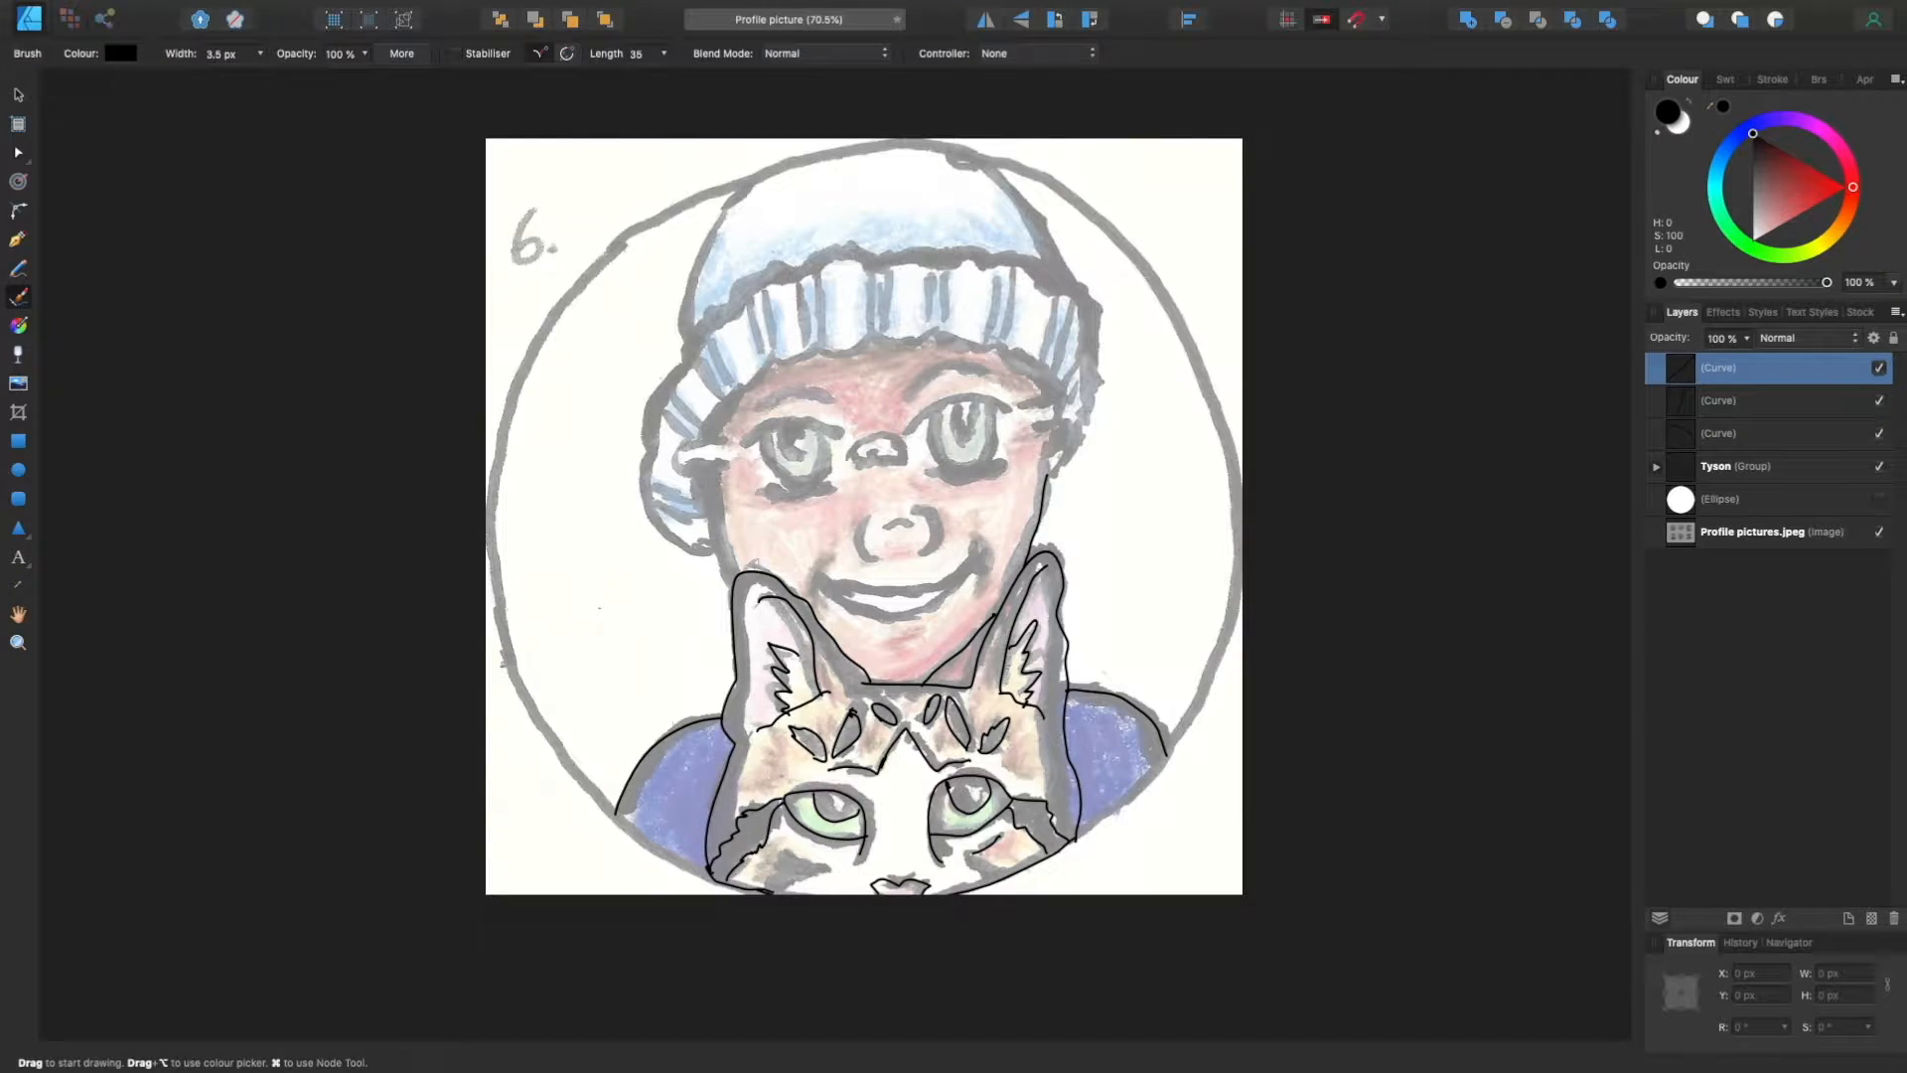
pyautogui.press('super+z')
pyautogui.moveTo(1058, 481)
pyautogui.mouseDown()
pyautogui.moveTo(1060, 437)
pyautogui.moveTo(1049, 482)
pyautogui.mouseUp()
# Step: Trace the right arm of the glasses, the right eye and eyebrow, and the bridge of the glasses
pyautogui.click(1043, 427)
pyautogui.moveTo(1053, 429)
pyautogui.mouseDown()
pyautogui.moveTo(1054, 463)
pyautogui.moveTo(911, 427)
pyautogui.moveTo(992, 401)
pyautogui.mouseUp()
pyautogui.moveTo(932, 470); pyautogui.dragTo(1005, 463)
pyautogui.moveTo(953, 401)
pyautogui.mouseDown()
pyautogui.moveTo(982, 415)
pyautogui.moveTo(976, 400)
pyautogui.mouseUp()
pyautogui.moveTo(908, 398); pyautogui.dragTo(1001, 381)
pyautogui.moveTo(864, 439)
pyautogui.mouseDown()
pyautogui.moveTo(875, 459)
pyautogui.moveTo(864, 439)
pyautogui.mouseUp()
# Step: Trace the left eye's upper eyelid, eye outline, iris and pupil with brush strokes
pyautogui.moveTo(745, 443)
pyautogui.mouseDown()
pyautogui.moveTo(842, 432)
pyautogui.moveTo(825, 427)
pyautogui.mouseUp()
pyautogui.moveTo(778, 425)
pyautogui.mouseDown()
pyautogui.moveTo(809, 425)
pyautogui.moveTo(791, 484)
pyautogui.moveTo(823, 424)
pyautogui.mouseUp()
pyautogui.click(222, 11)
pyautogui.click(244, 35)
pyautogui.moveTo(778, 423); pyautogui.dragTo(800, 422)
pyautogui.scroll(10, 785, 424)
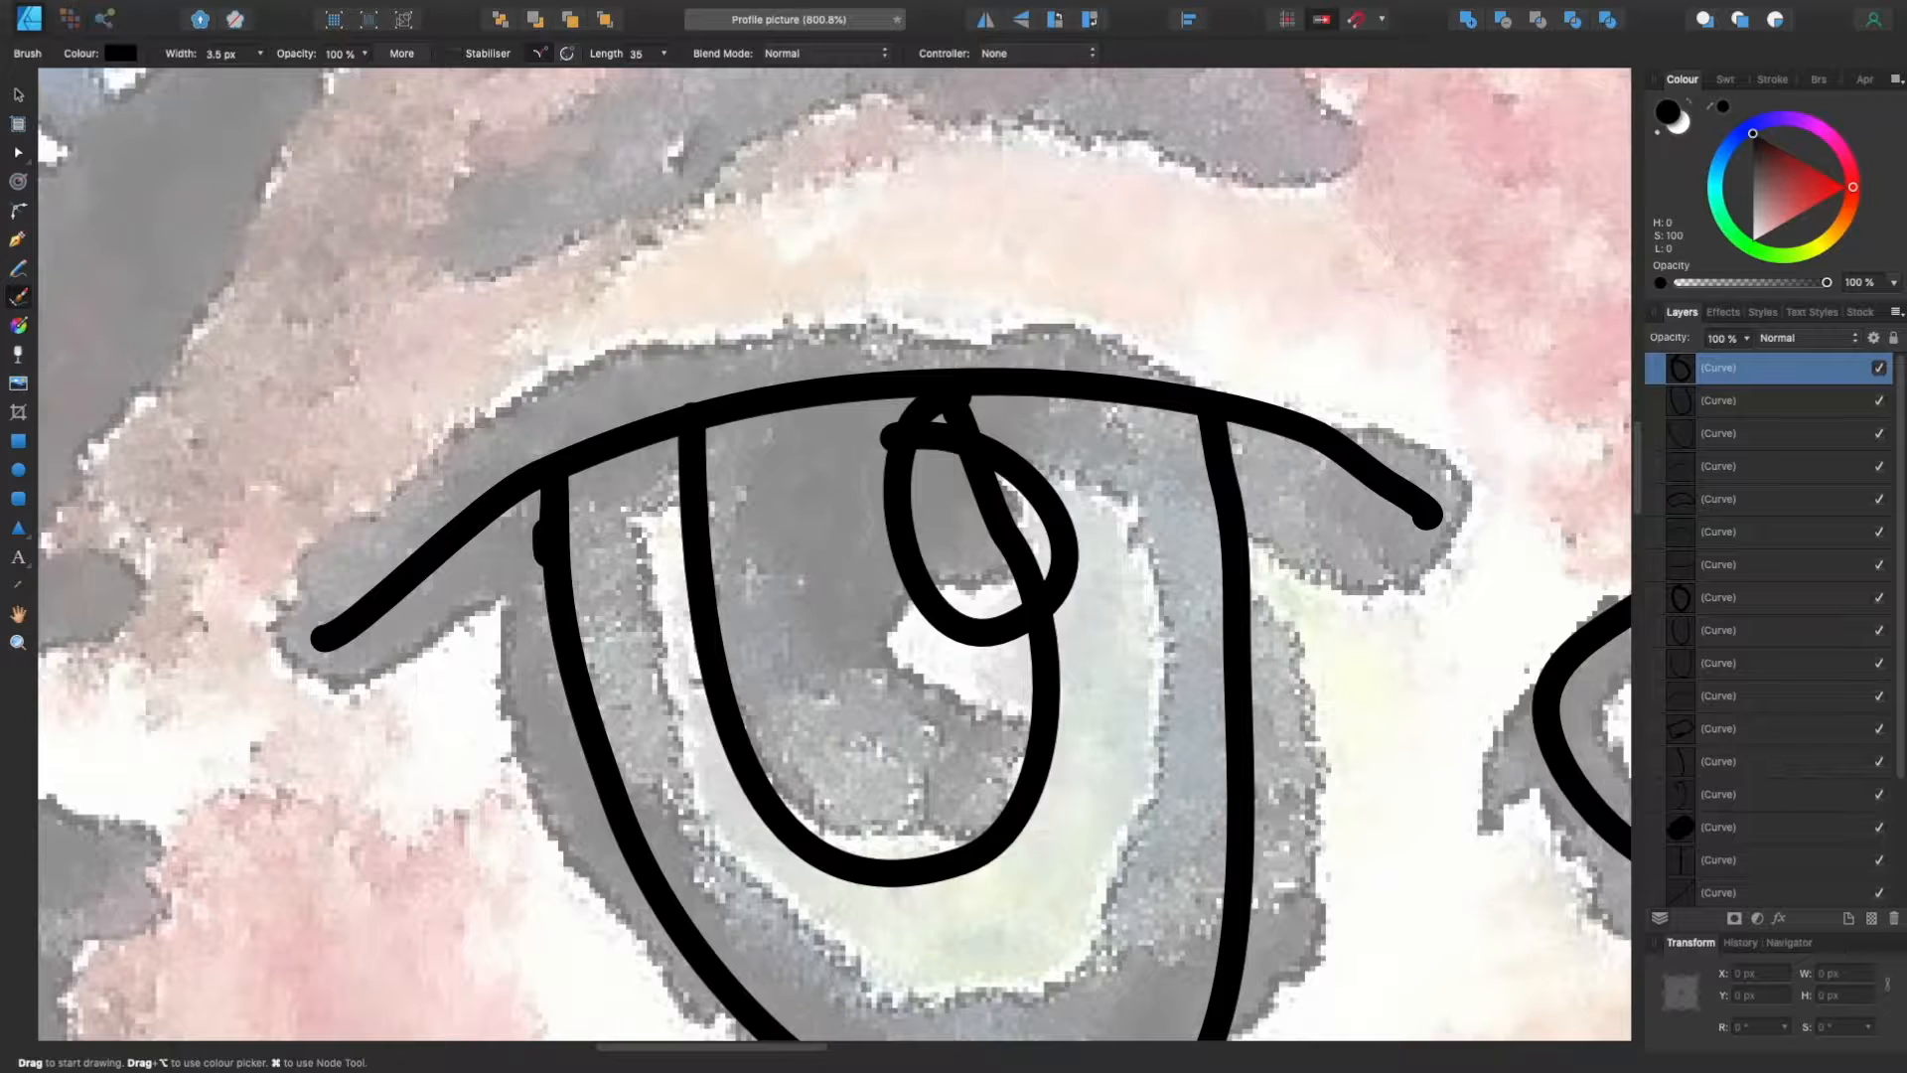
pyautogui.click(566, 10)
pyautogui.write('eyedro')
pyautogui.moveTo(813, 44); pyautogui.dragTo(664, 30)
pyautogui.write('e')
pyautogui.click(19, 588)
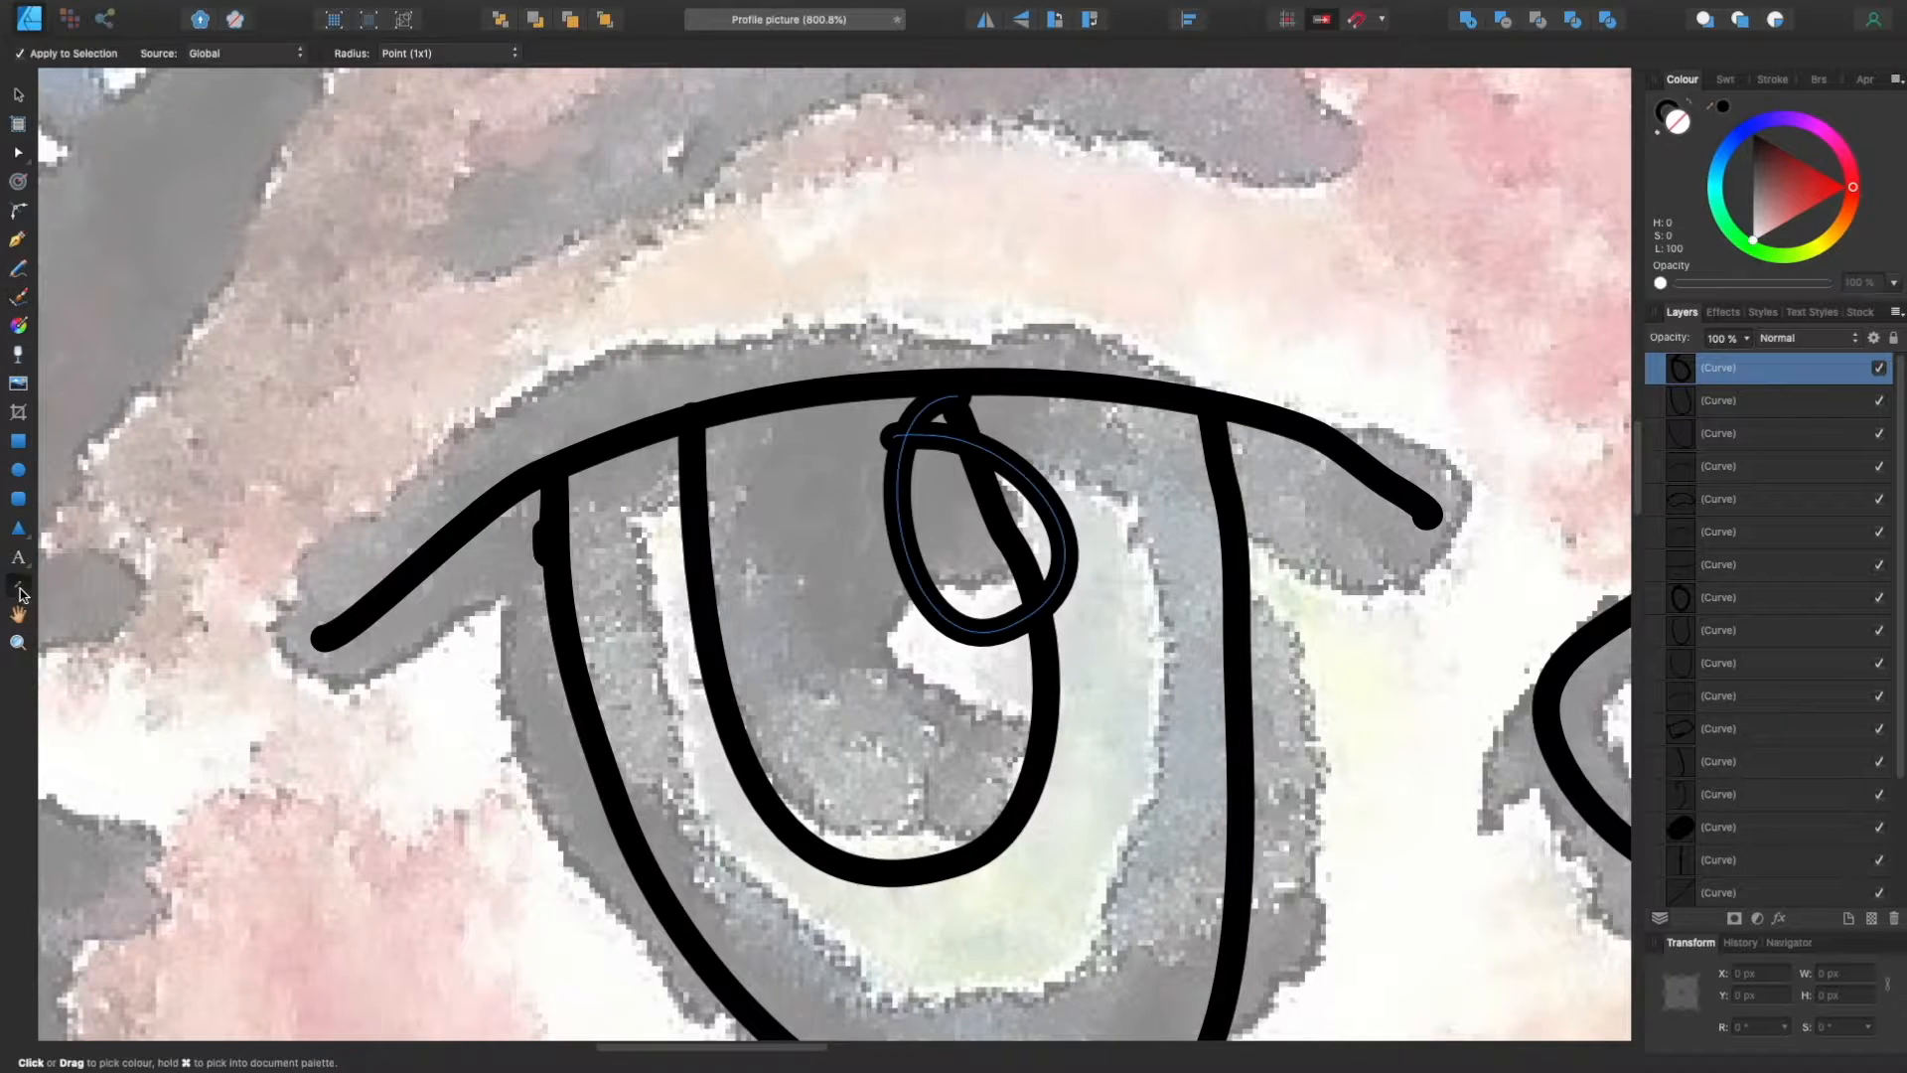
# Step: Move the upper right end node of the left eye's iris outline onto the eyelid line
pyautogui.click(18, 152)
pyautogui.click(996, 402)
pyautogui.keyDown('alt'); pyautogui.click(995, 397); pyautogui.keyUp('alt')
pyautogui.scroll(4, 957, 417)
pyautogui.moveTo(956, 403); pyautogui.dragTo(1077, 341)
pyautogui.rightClick(1165, 624)
pyautogui.click(1208, 532)
pyautogui.press('super+t')
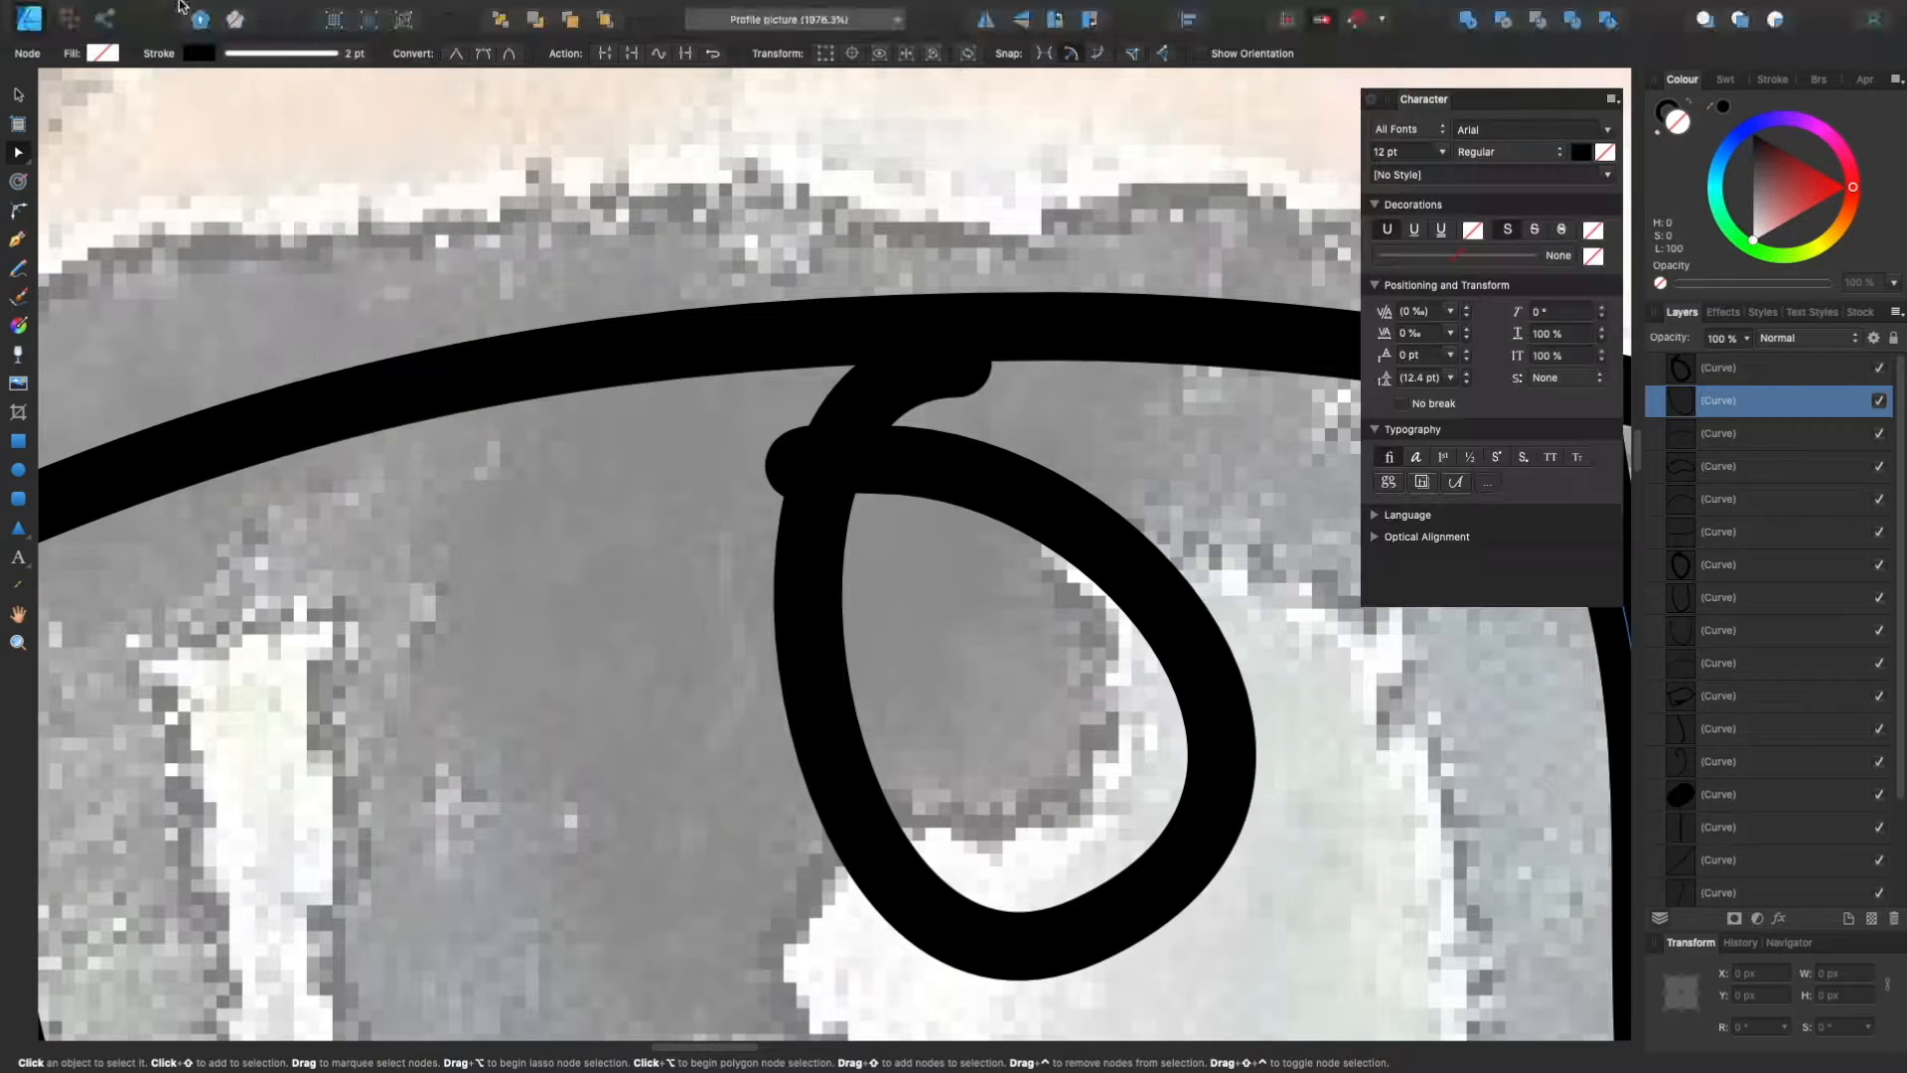
pyautogui.press('super+z')
# Step: Reshape the right side of the iris outline and shift its end node further right beneath the eyelid line
pyautogui.click(27, 159)
pyautogui.click(100, 192)
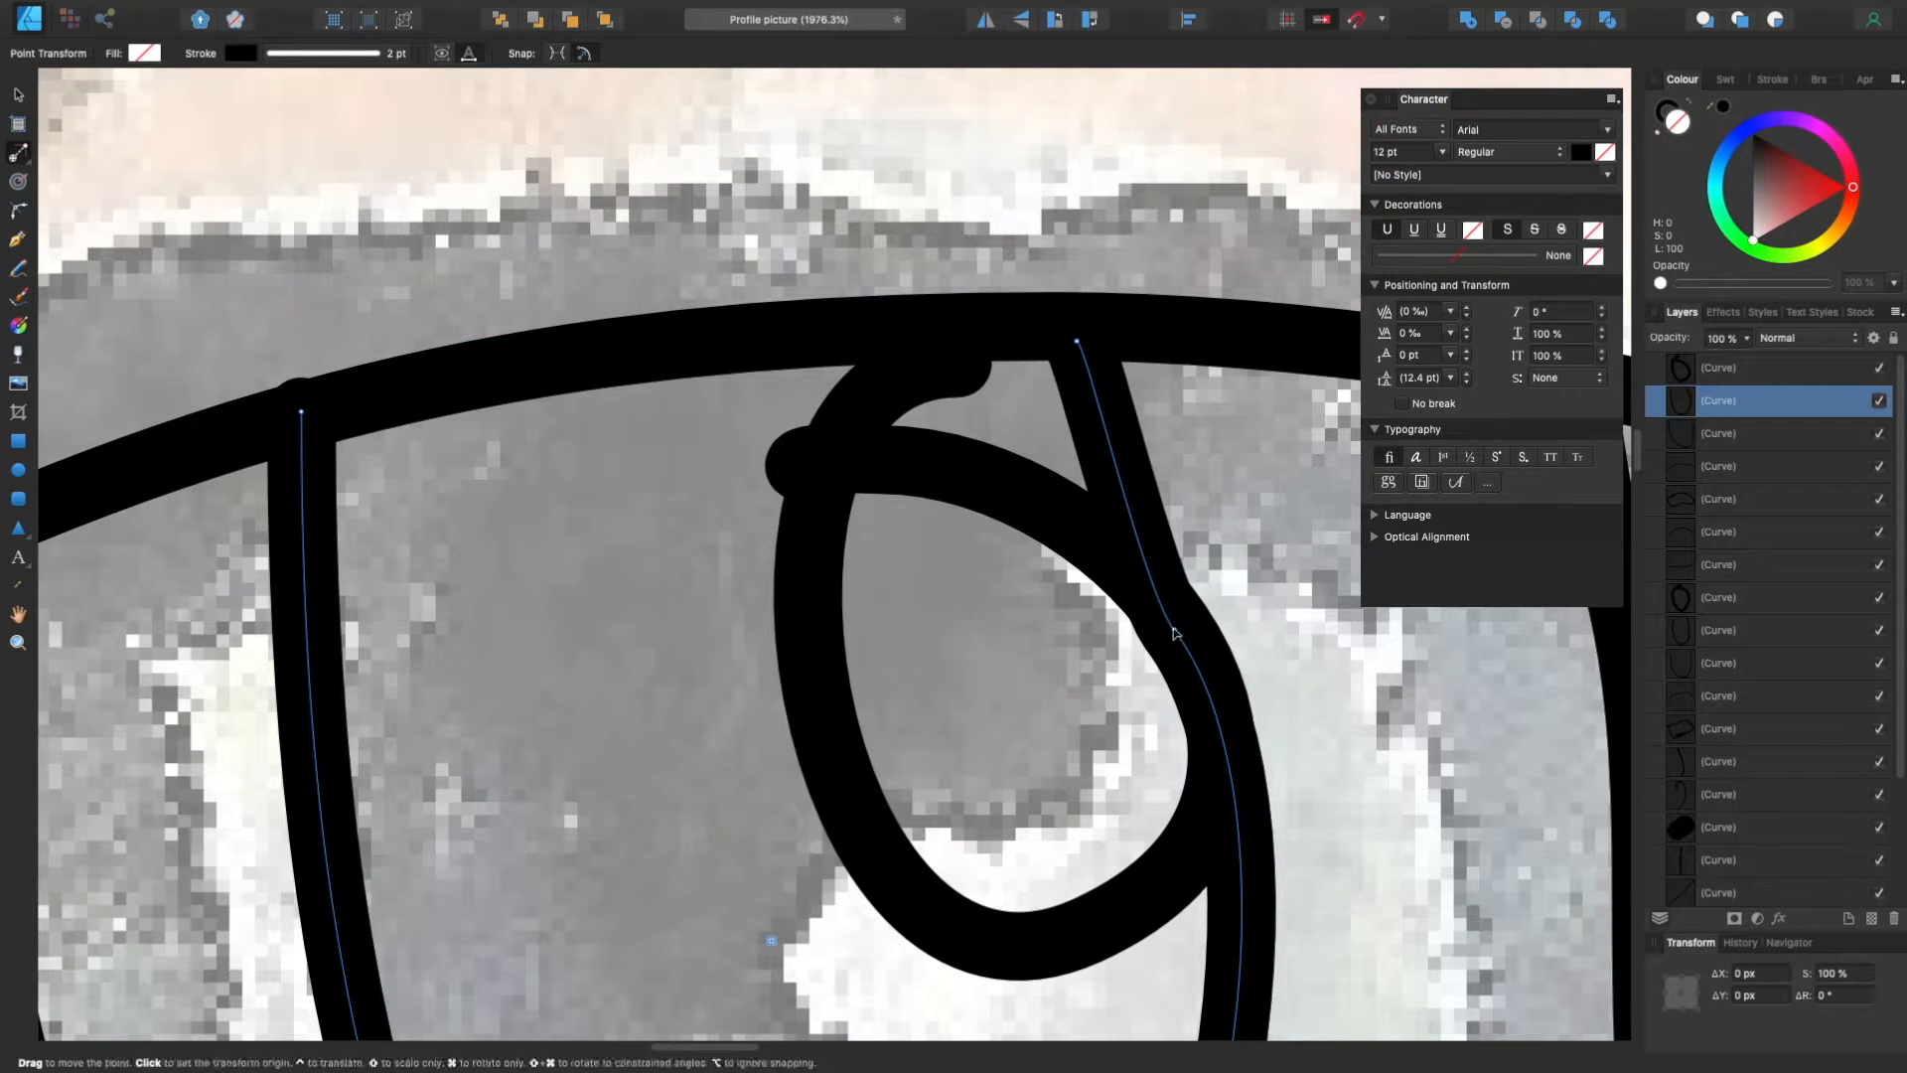
pyautogui.click(27, 160)
pyautogui.click(100, 164)
pyautogui.moveTo(1174, 632); pyautogui.dragTo(1207, 600)
pyautogui.moveTo(1346, 785); pyautogui.dragTo(1274, 823)
pyautogui.scroll(4, 1081, 344)
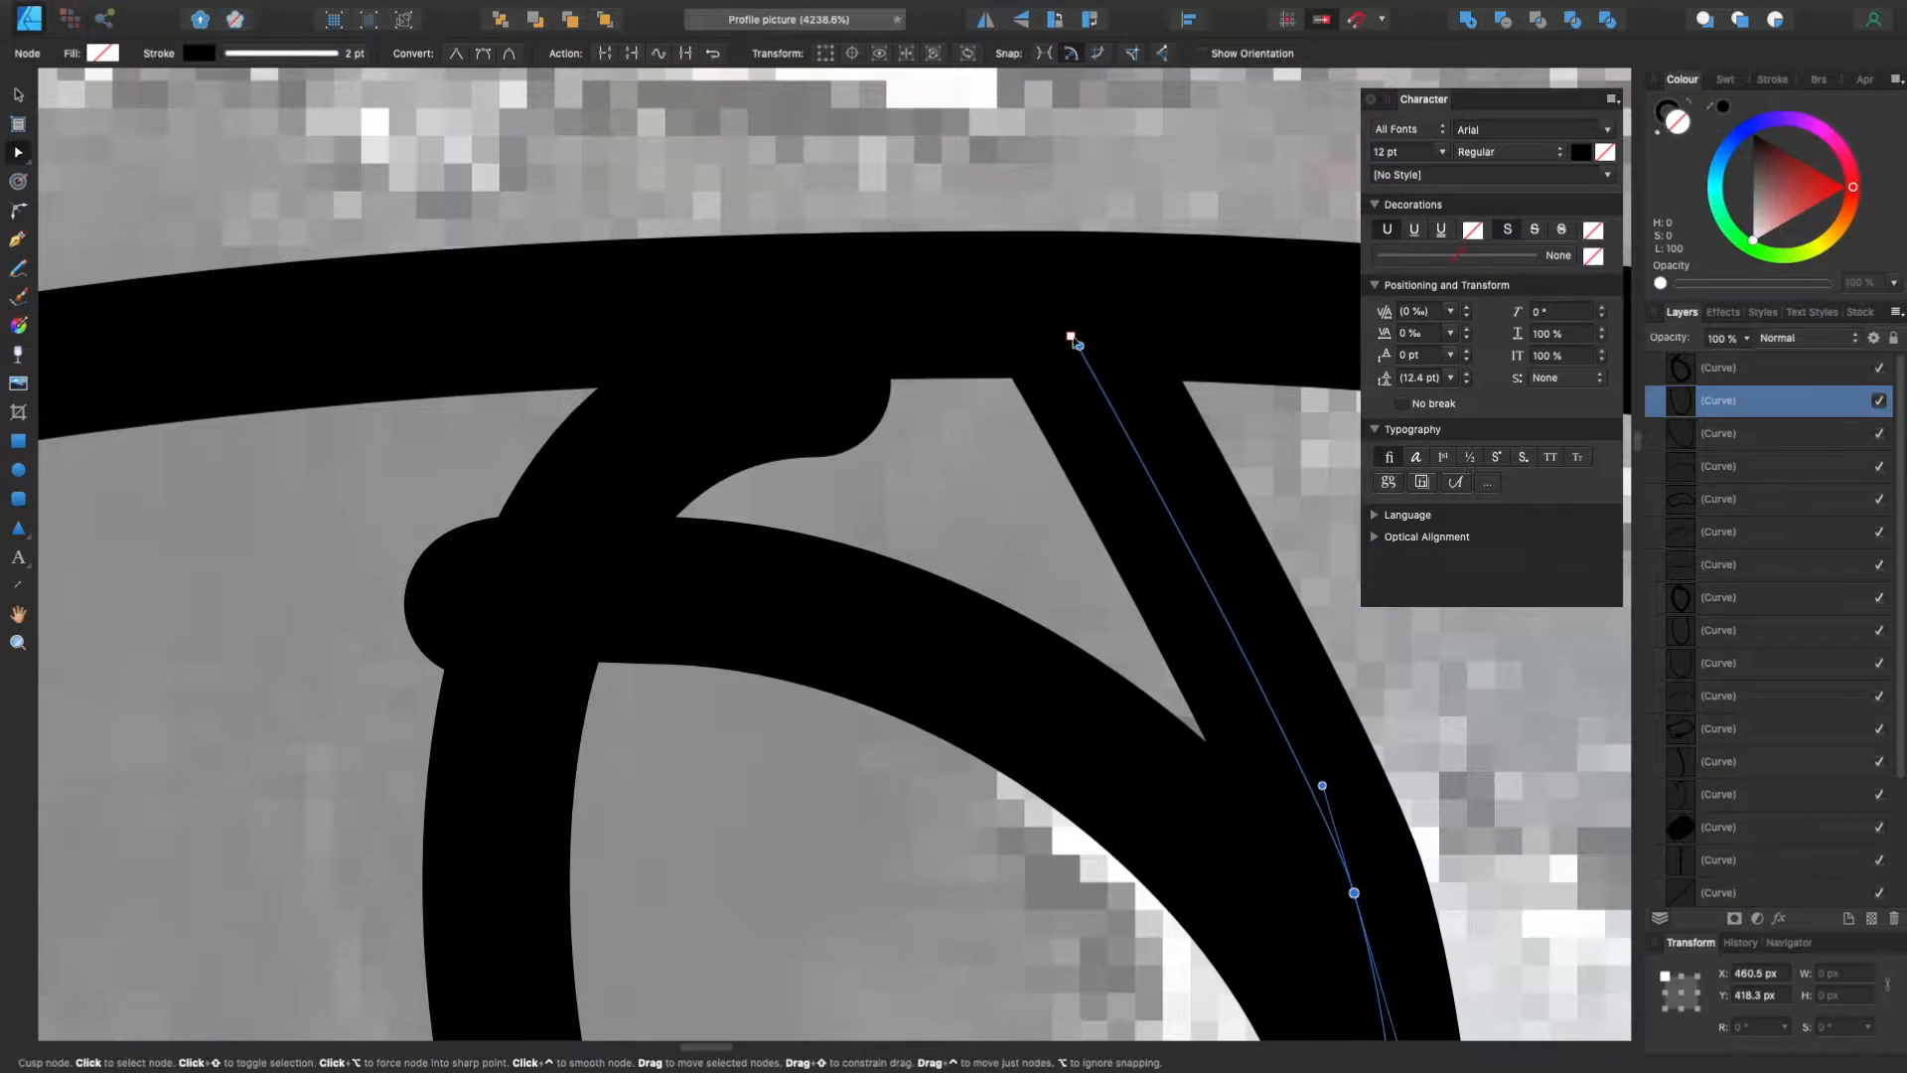
pyautogui.moveTo(1070, 338); pyautogui.dragTo(1195, 316)
# Step: Close up the small pupil loop in the left eye by moving its loose end node and adjusting its curve
pyautogui.scroll(-4, 1193, 313)
pyautogui.click(969, 422)
pyautogui.moveTo(978, 421)
pyautogui.mouseDown()
pyautogui.moveTo(1055, 335)
pyautogui.moveTo(831, 434)
pyautogui.mouseUp()
pyautogui.click(1262, 551)
pyautogui.moveTo(1267, 564); pyautogui.dragTo(1285, 576)
# Step: Trace the line under the left eye and the left arm of the glasses
pyautogui.scroll(-10, 1064, 602)
pyautogui.press('b')
pyautogui.moveTo(854, 638); pyautogui.dragTo(894, 633)
pyautogui.moveTo(712, 557)
pyautogui.mouseDown()
pyautogui.moveTo(669, 592)
pyautogui.moveTo(659, 581)
pyautogui.mouseUp()
pyautogui.click(658, 564)
pyautogui.moveTo(657, 564); pyautogui.dragTo(711, 557)
pyautogui.click(235, 6)
pyautogui.click(278, 36)
pyautogui.click(234, 7)
pyautogui.click(278, 35)
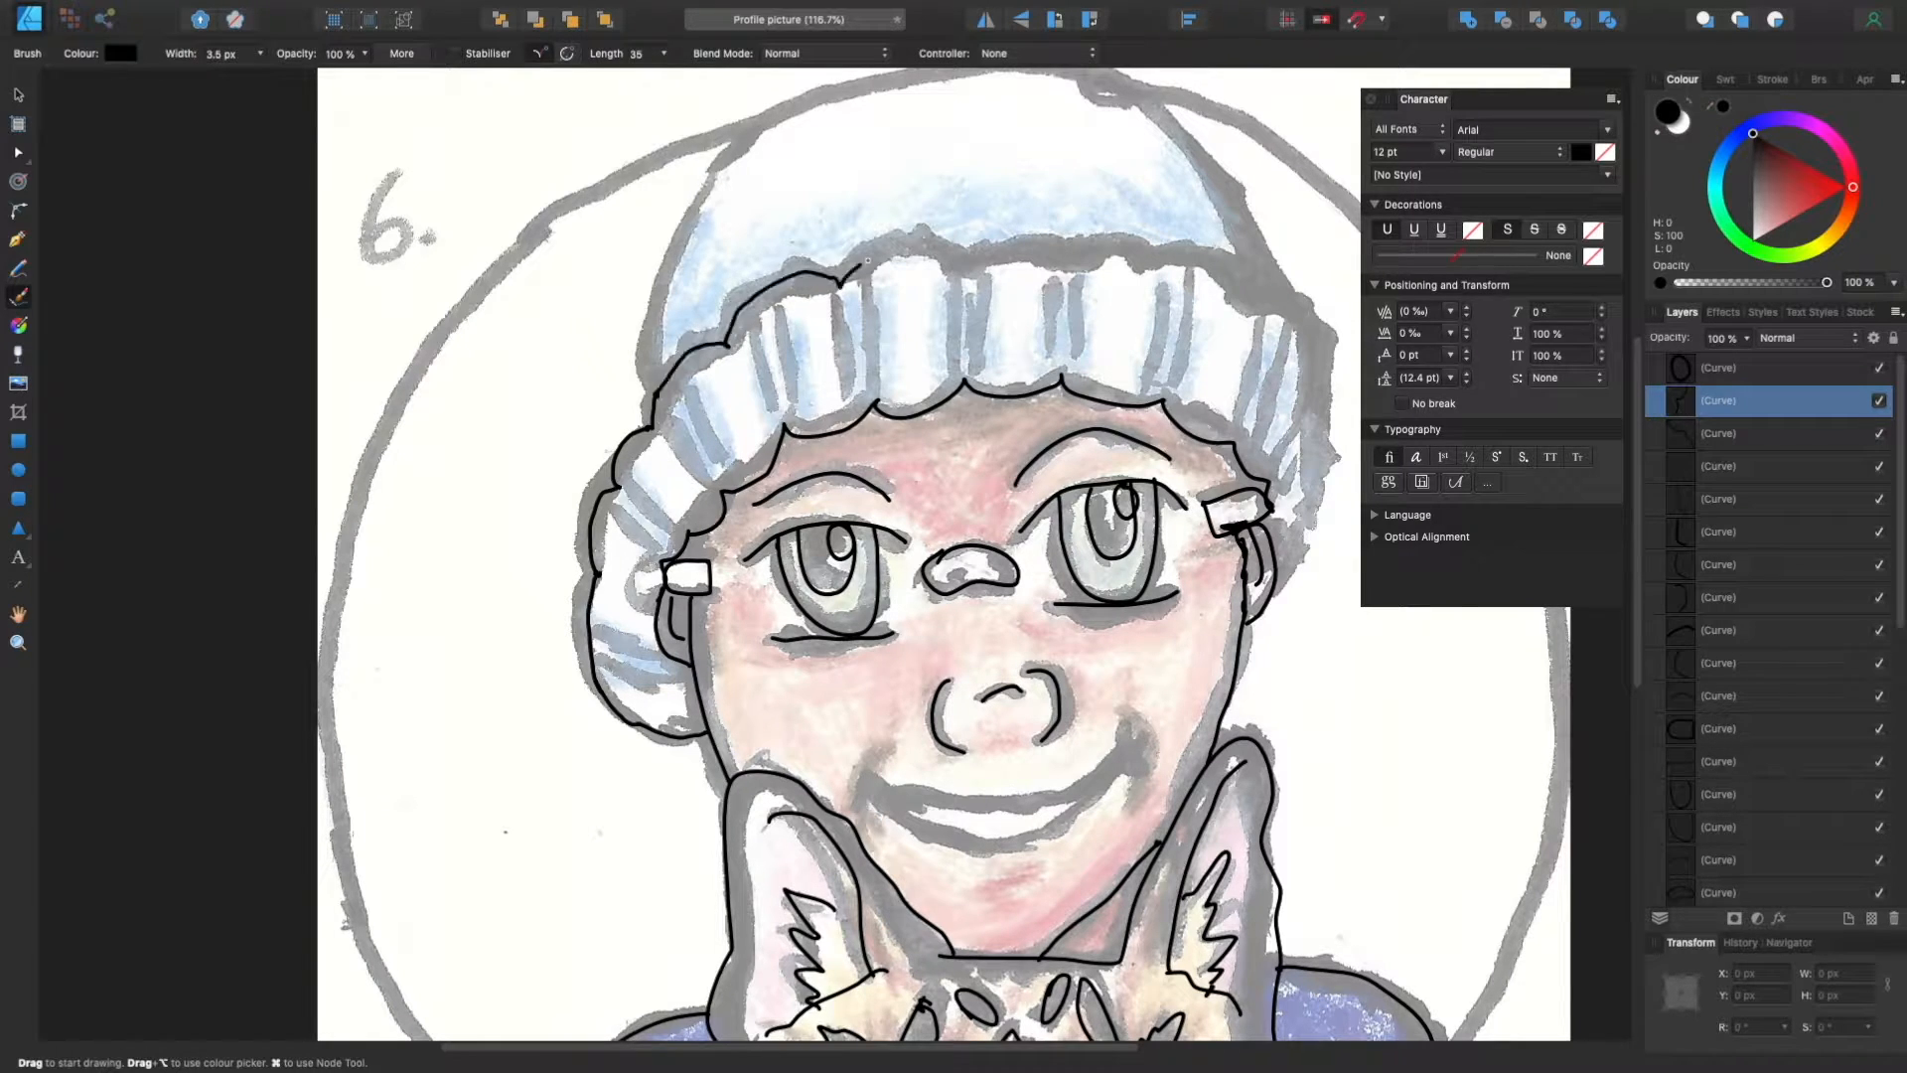
# Step: Trace the rest of the hat brim's outer edge and overlay a horizontally flipped copy of it along the brim's right side
pyautogui.moveTo(867, 260)
pyautogui.mouseDown()
pyautogui.moveTo(1321, 382)
pyautogui.moveTo(1331, 472)
pyautogui.mouseUp()
pyautogui.click(18, 95)
pyautogui.rightClick(628, 457)
pyautogui.click(661, 470)
pyautogui.click(241, 11)
pyautogui.click(256, 121)
pyautogui.moveTo(726, 345); pyautogui.dragTo(626, 302)
pyautogui.click(993, 27)
pyautogui.moveTo(989, 241); pyautogui.dragTo(1097, 245)
pyautogui.scroll(3, 1089, 432)
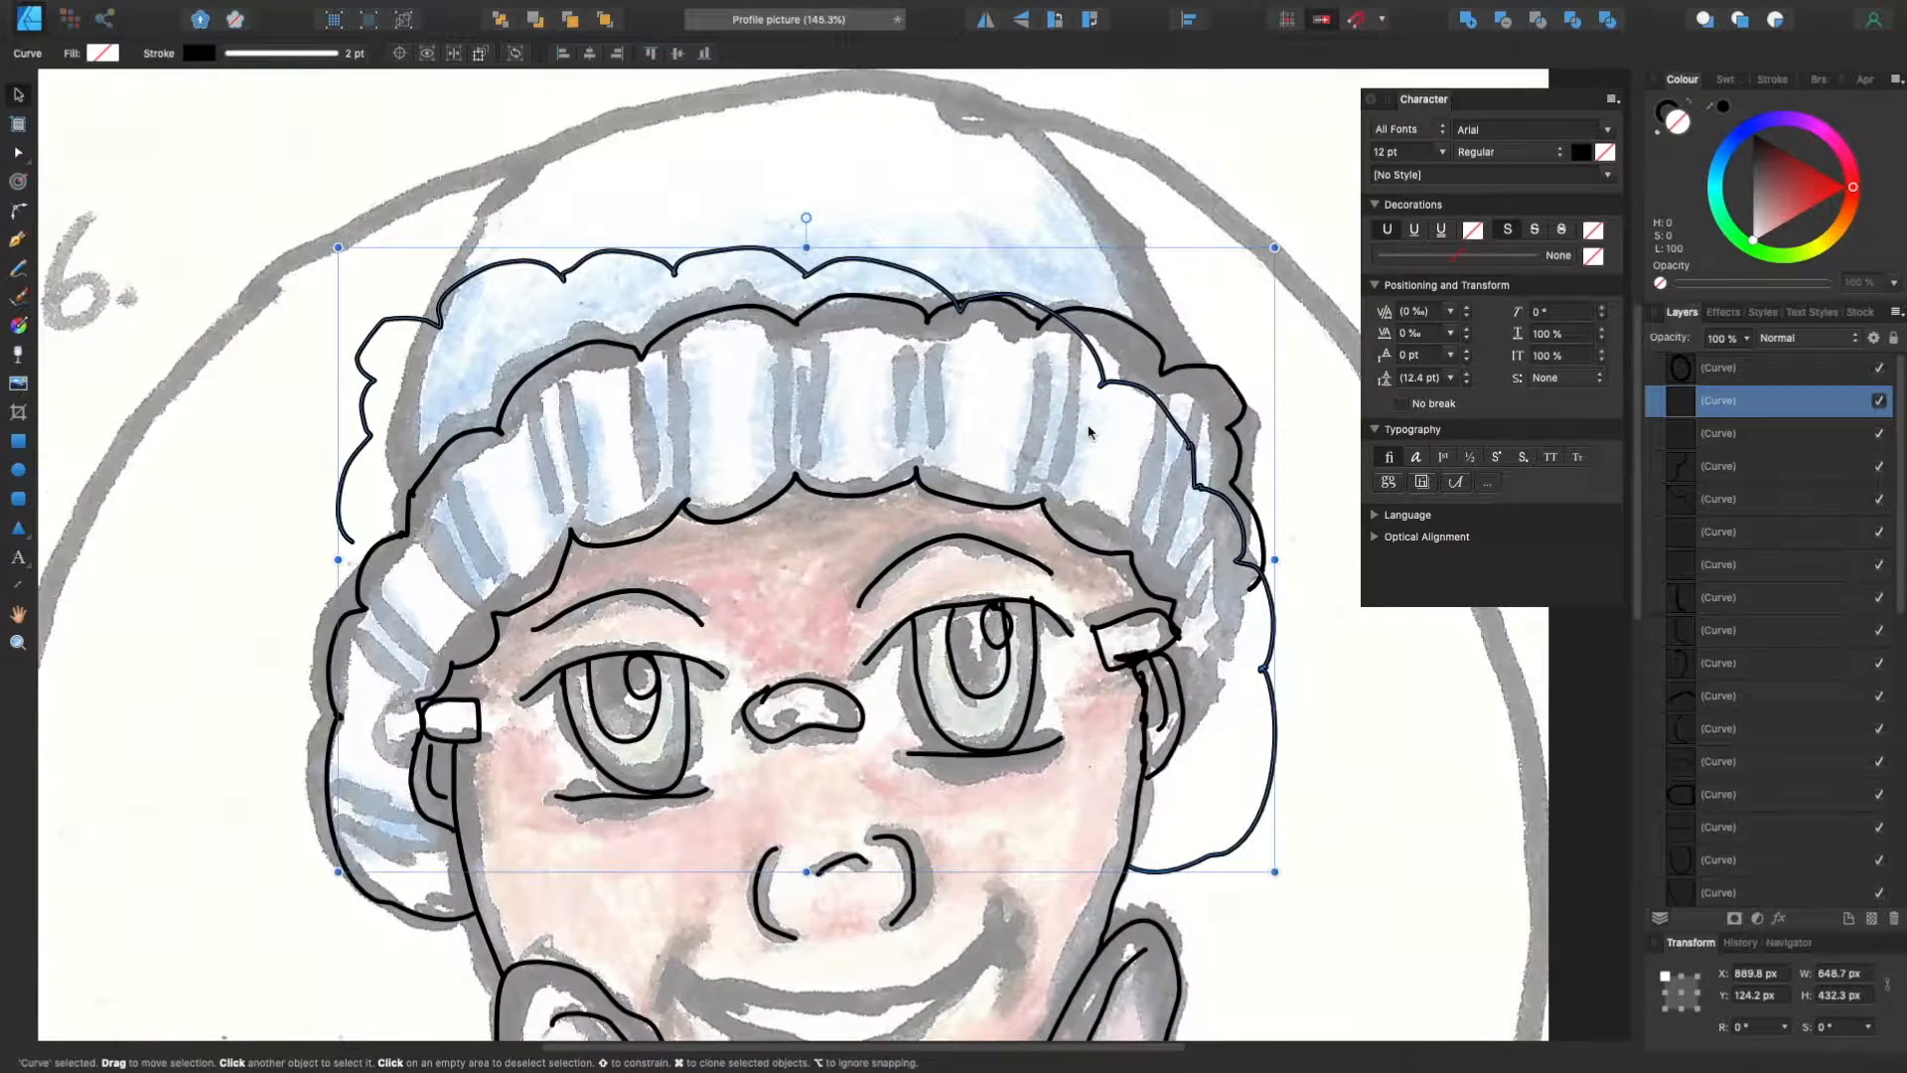
pyautogui.click(17, 354)
pyautogui.moveTo(272, 283)
pyautogui.mouseDown()
pyautogui.moveTo(942, 289)
pyautogui.moveTo(121, 648)
pyautogui.moveTo(272, 285)
pyautogui.mouseUp()
pyautogui.click(227, 10)
pyautogui.click(243, 34)
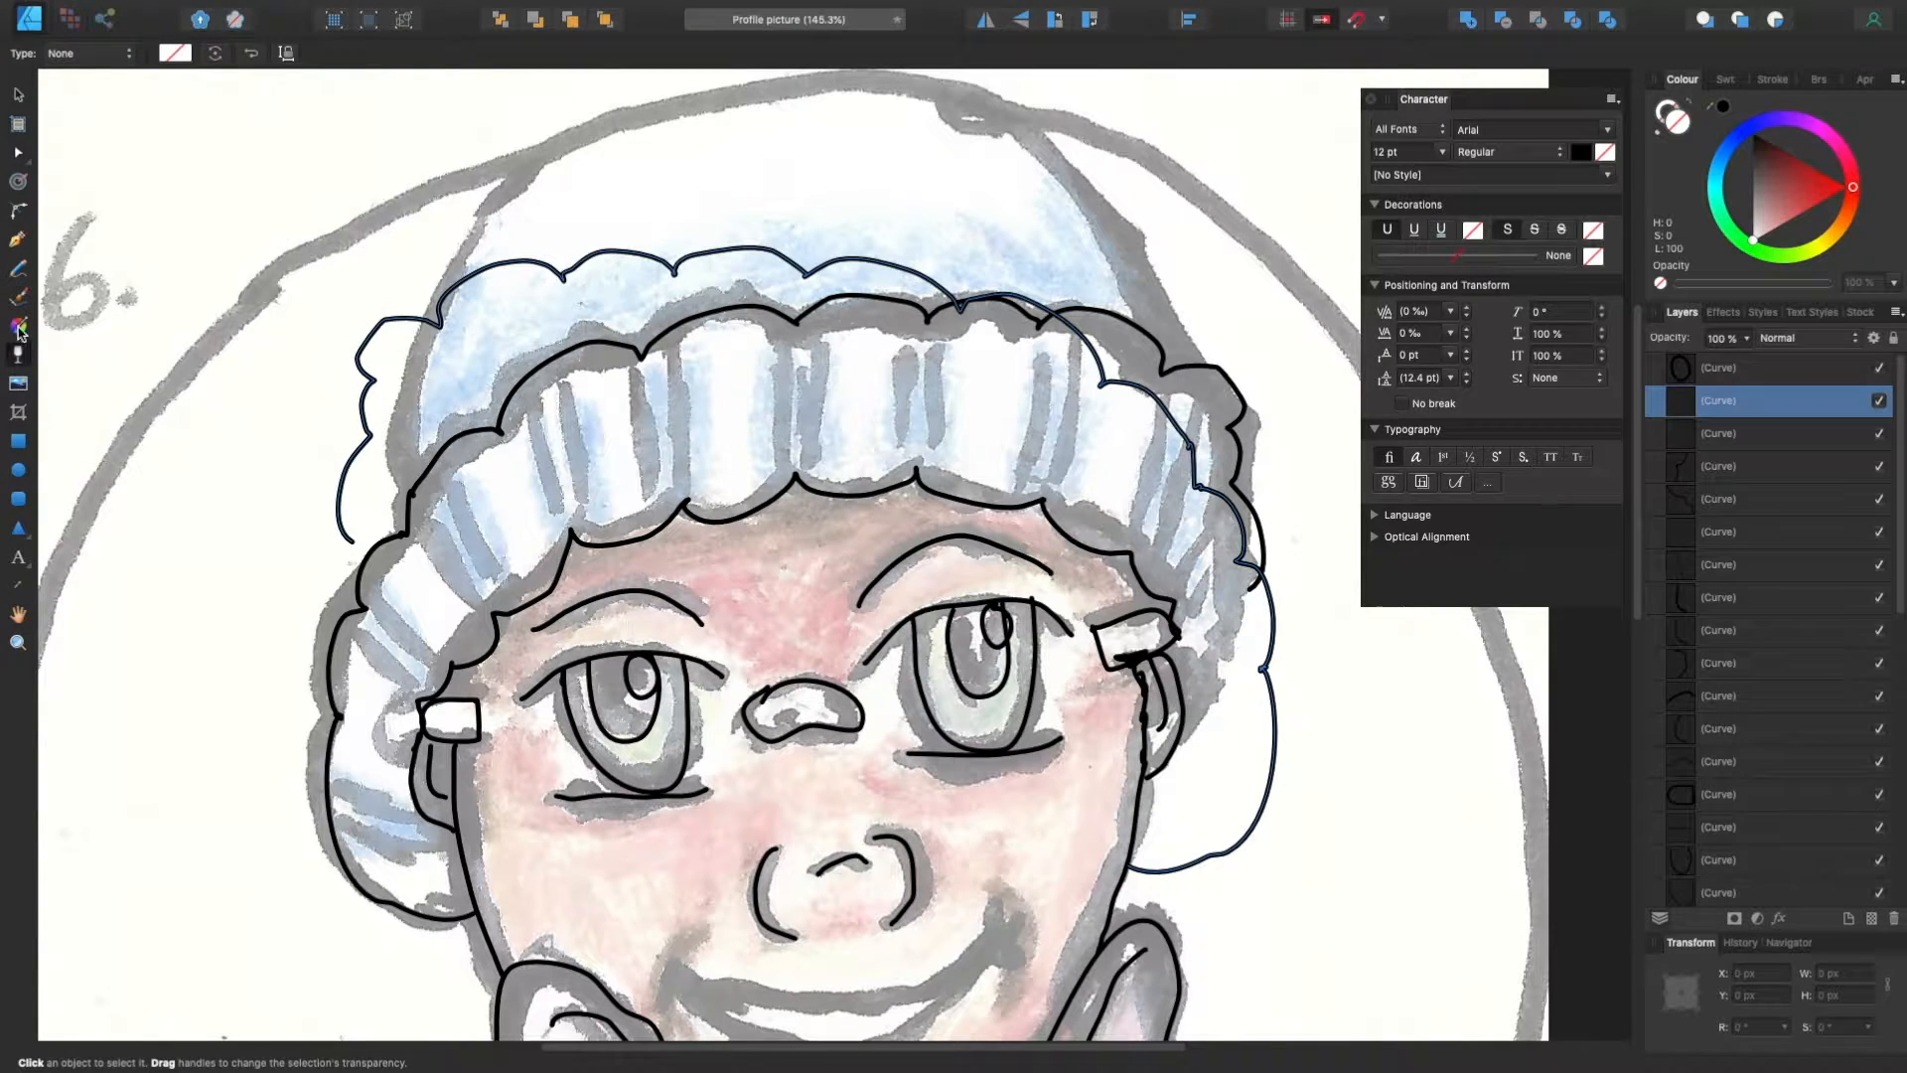
# Step: Try to divide the flipped brim curve at a node near its left end and reposition its end node
pyautogui.click(17, 151)
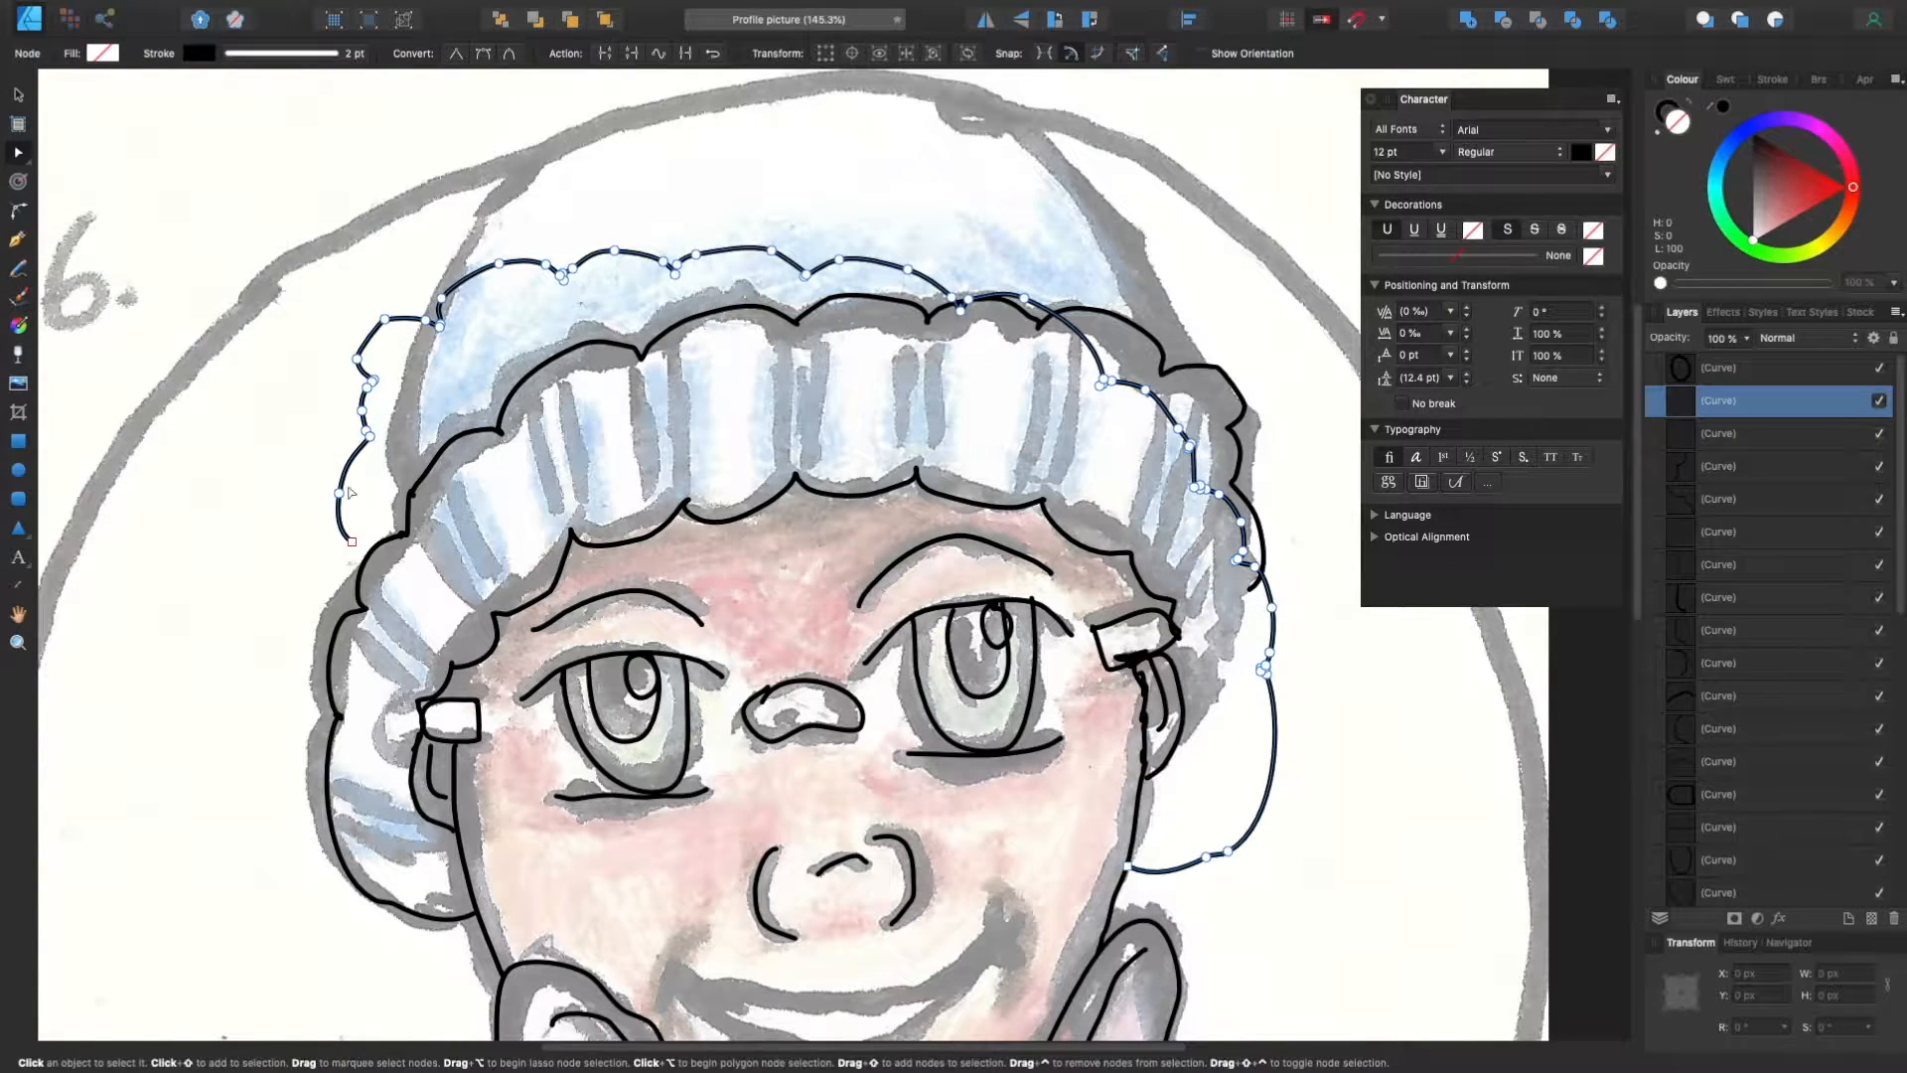
pyautogui.scroll(10, 347, 491)
pyautogui.click(537, 389)
pyautogui.rightClick(536, 390)
pyautogui.moveTo(596, 640)
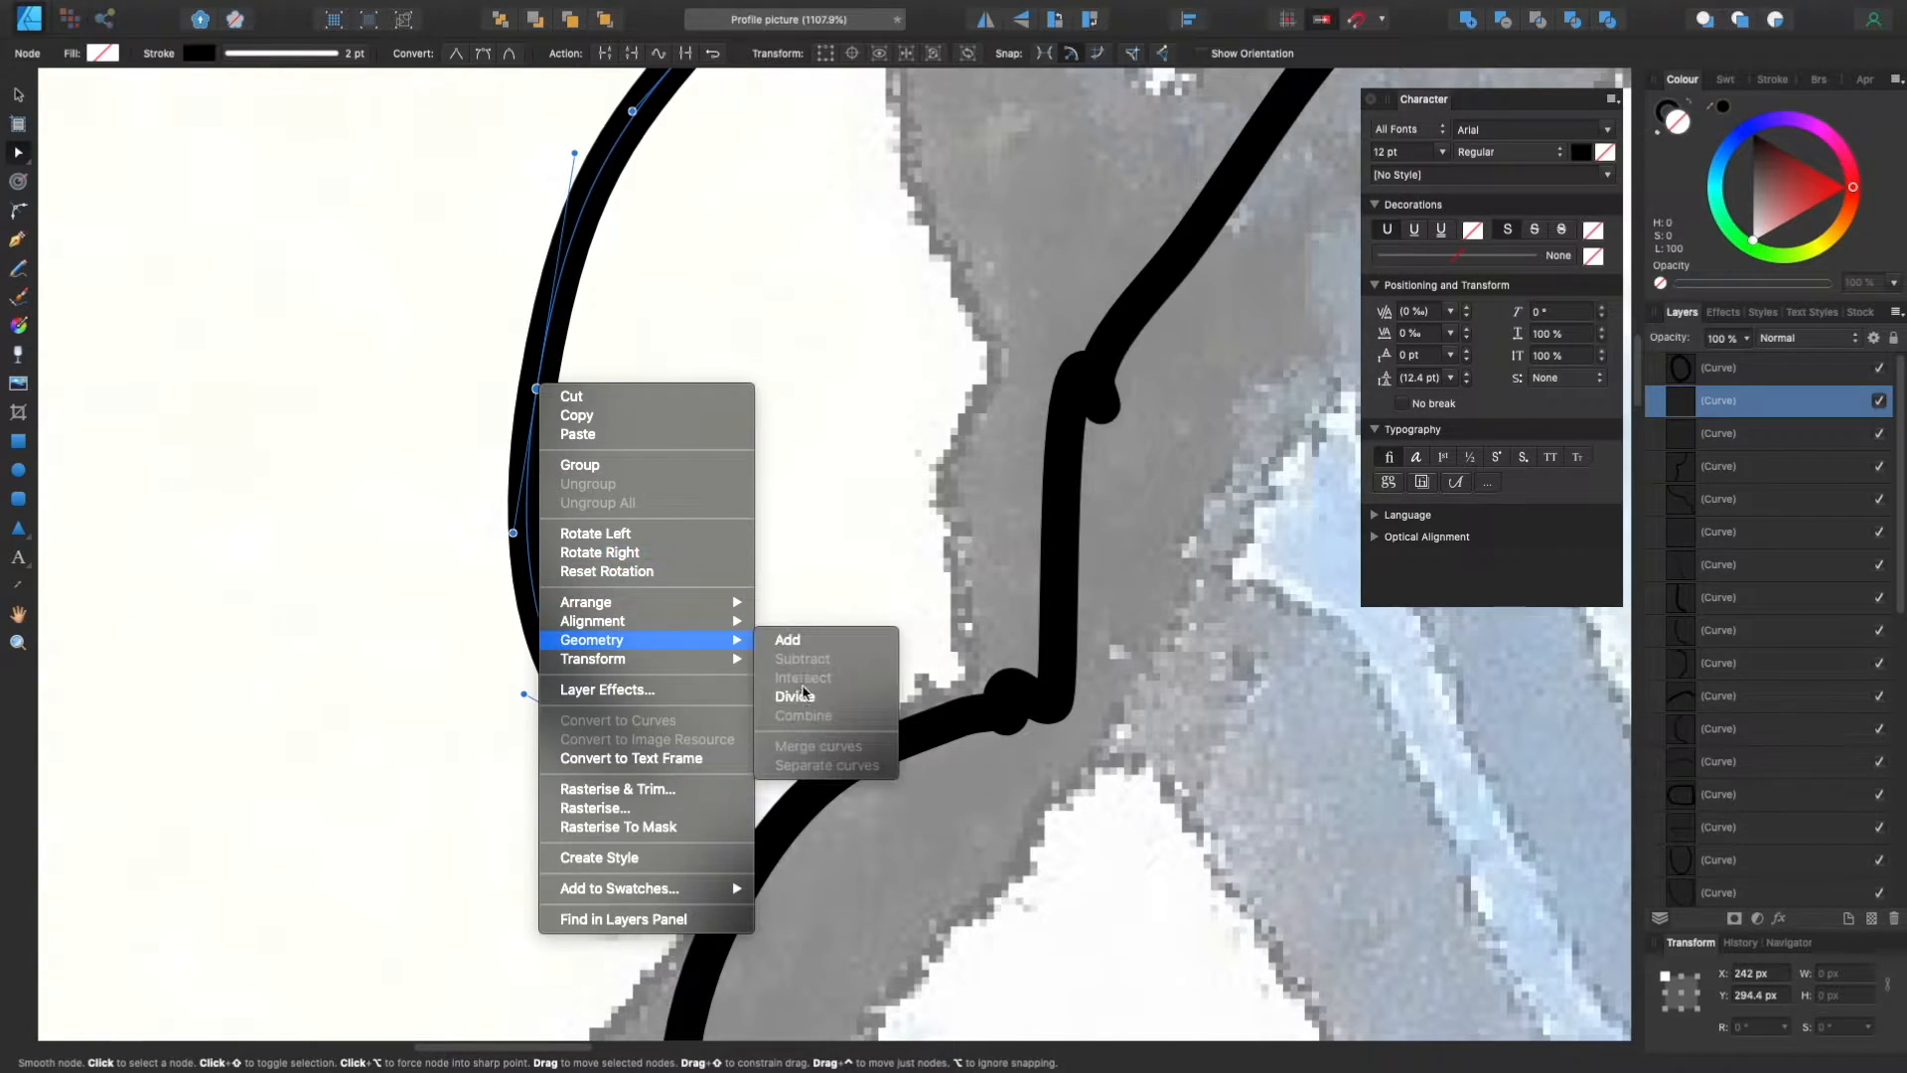
pyautogui.click(805, 695)
pyautogui.scroll(-10, 637, 348)
pyautogui.press('super+z')
pyautogui.scroll(9, 638, 350)
pyautogui.moveTo(647, 557); pyautogui.dragTo(505, 517)
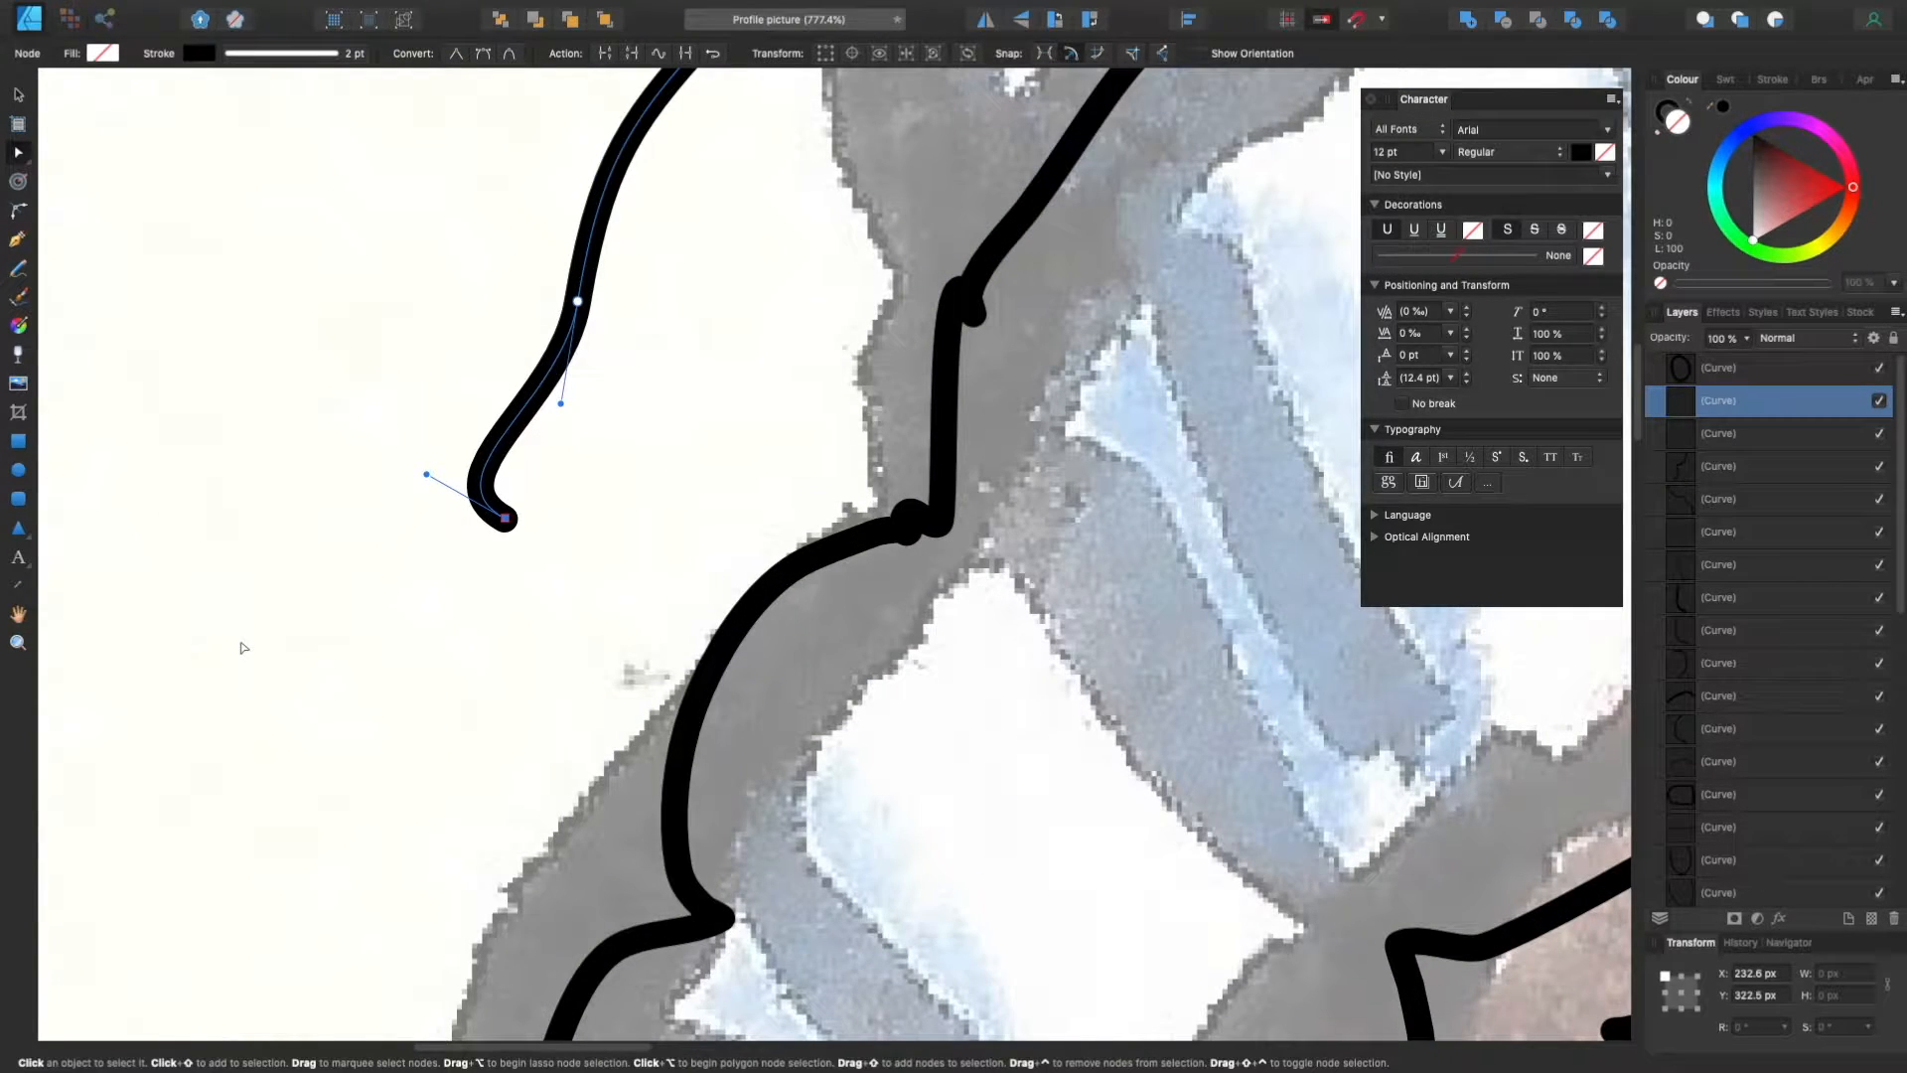
# Step: Search the help for "delete node" and look up node deletion in the topic on editing vector curves and shapes
pyautogui.press('super+shift+slash')
pyautogui.write('delete node')
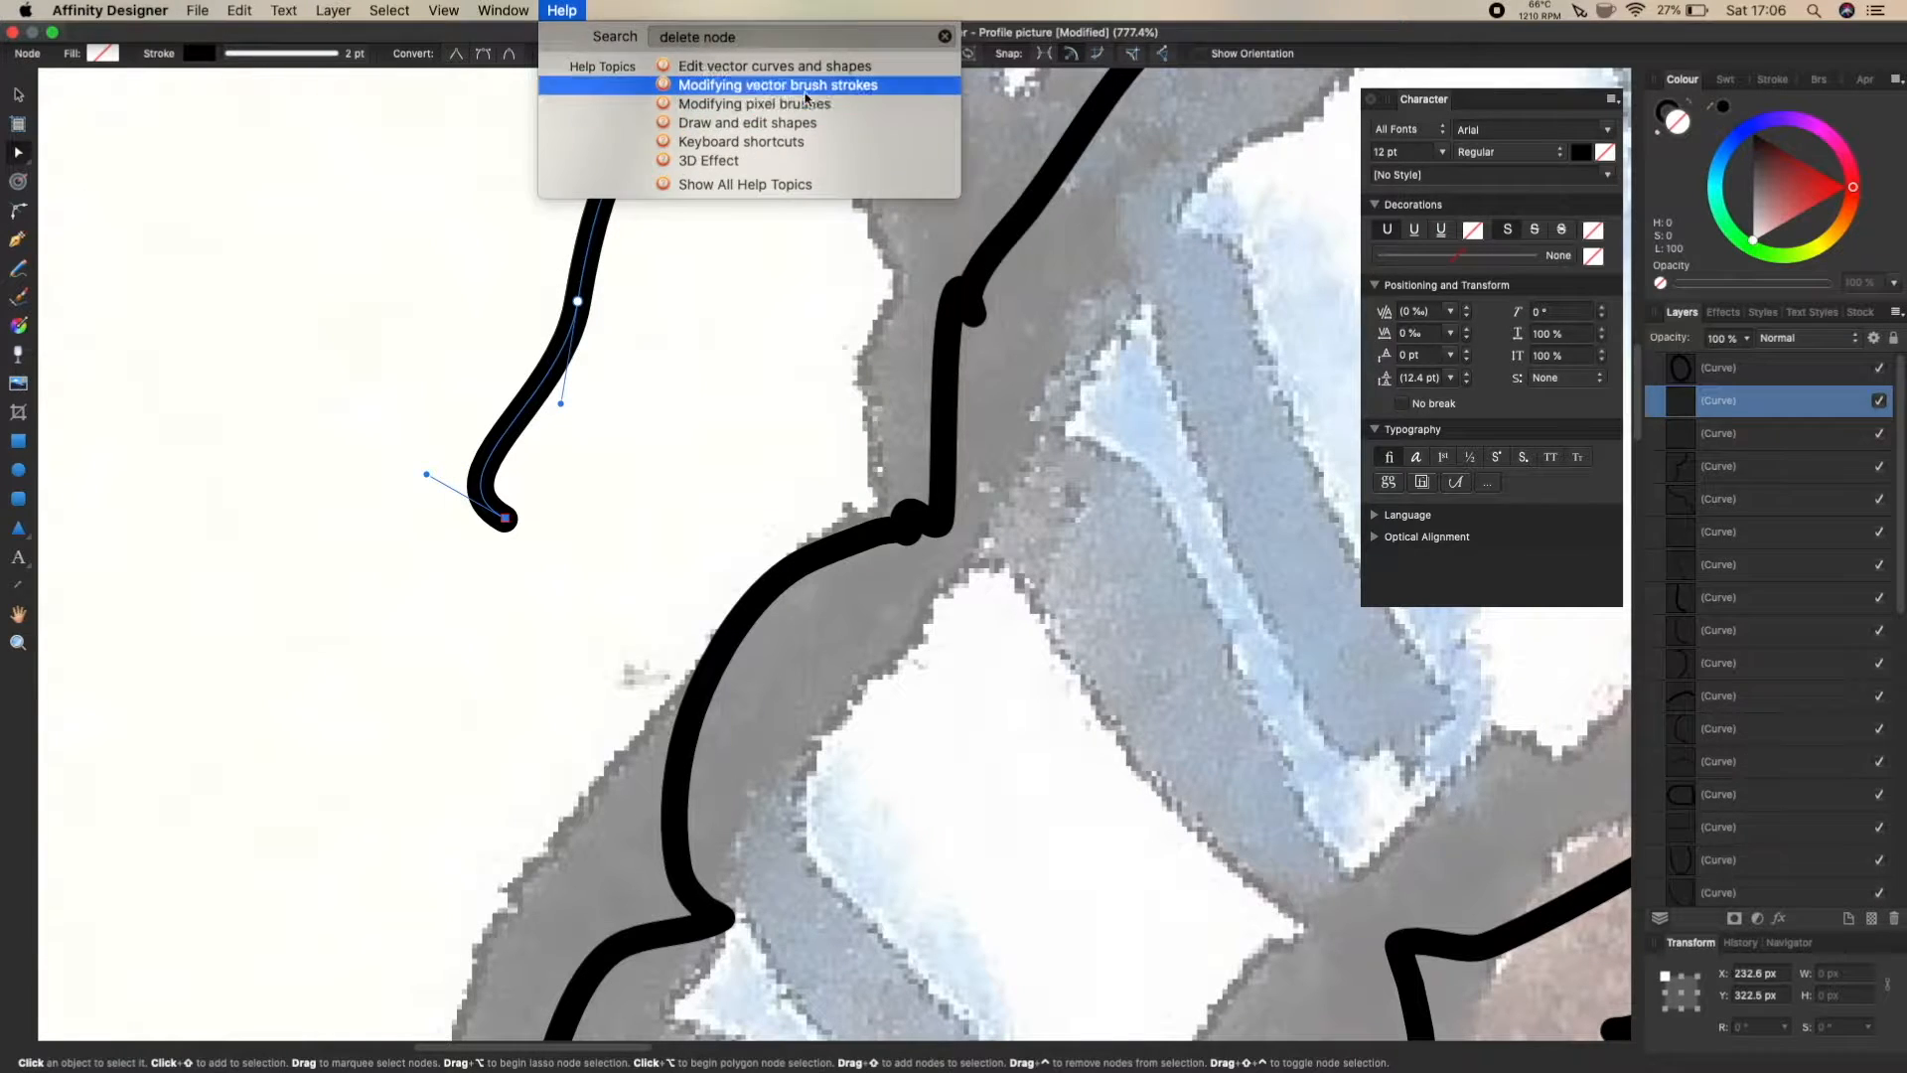
pyautogui.click(806, 102)
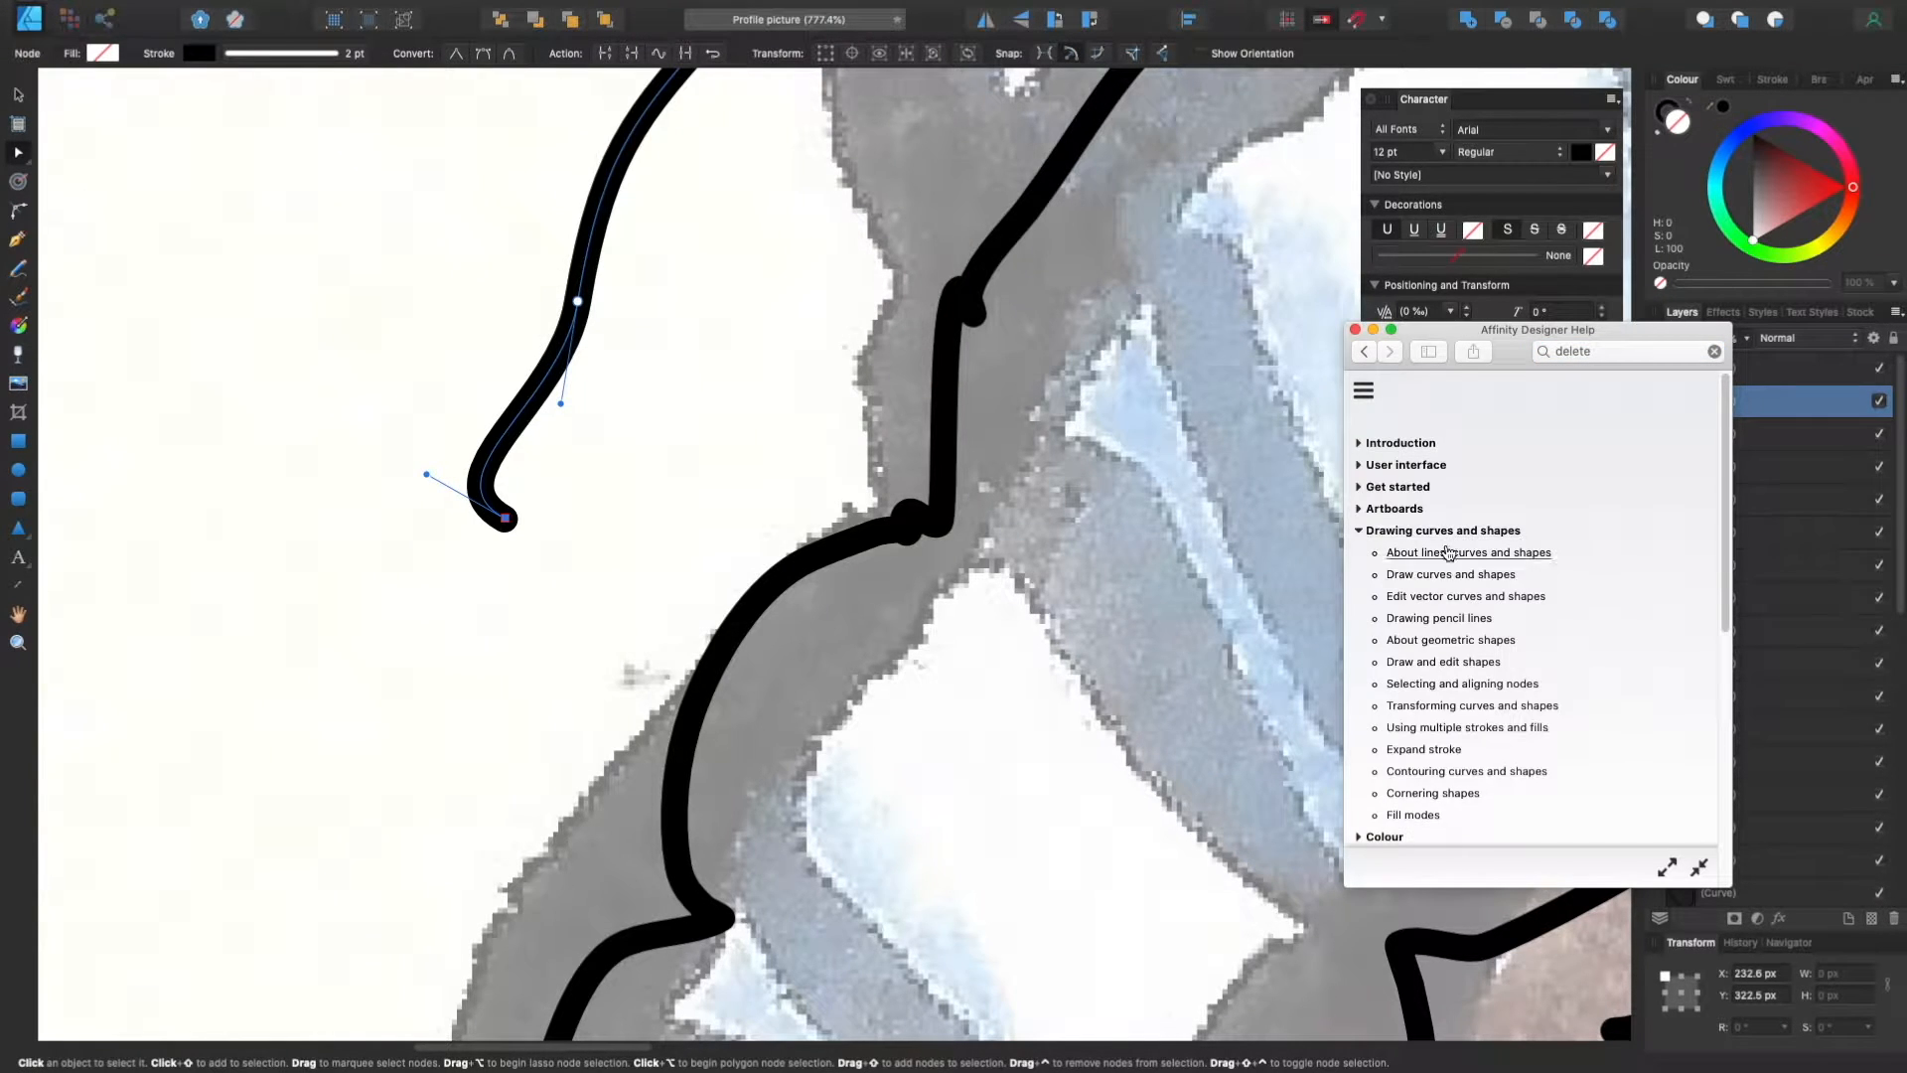
pyautogui.click(1452, 597)
pyautogui.scroll(-15, 1520, 616)
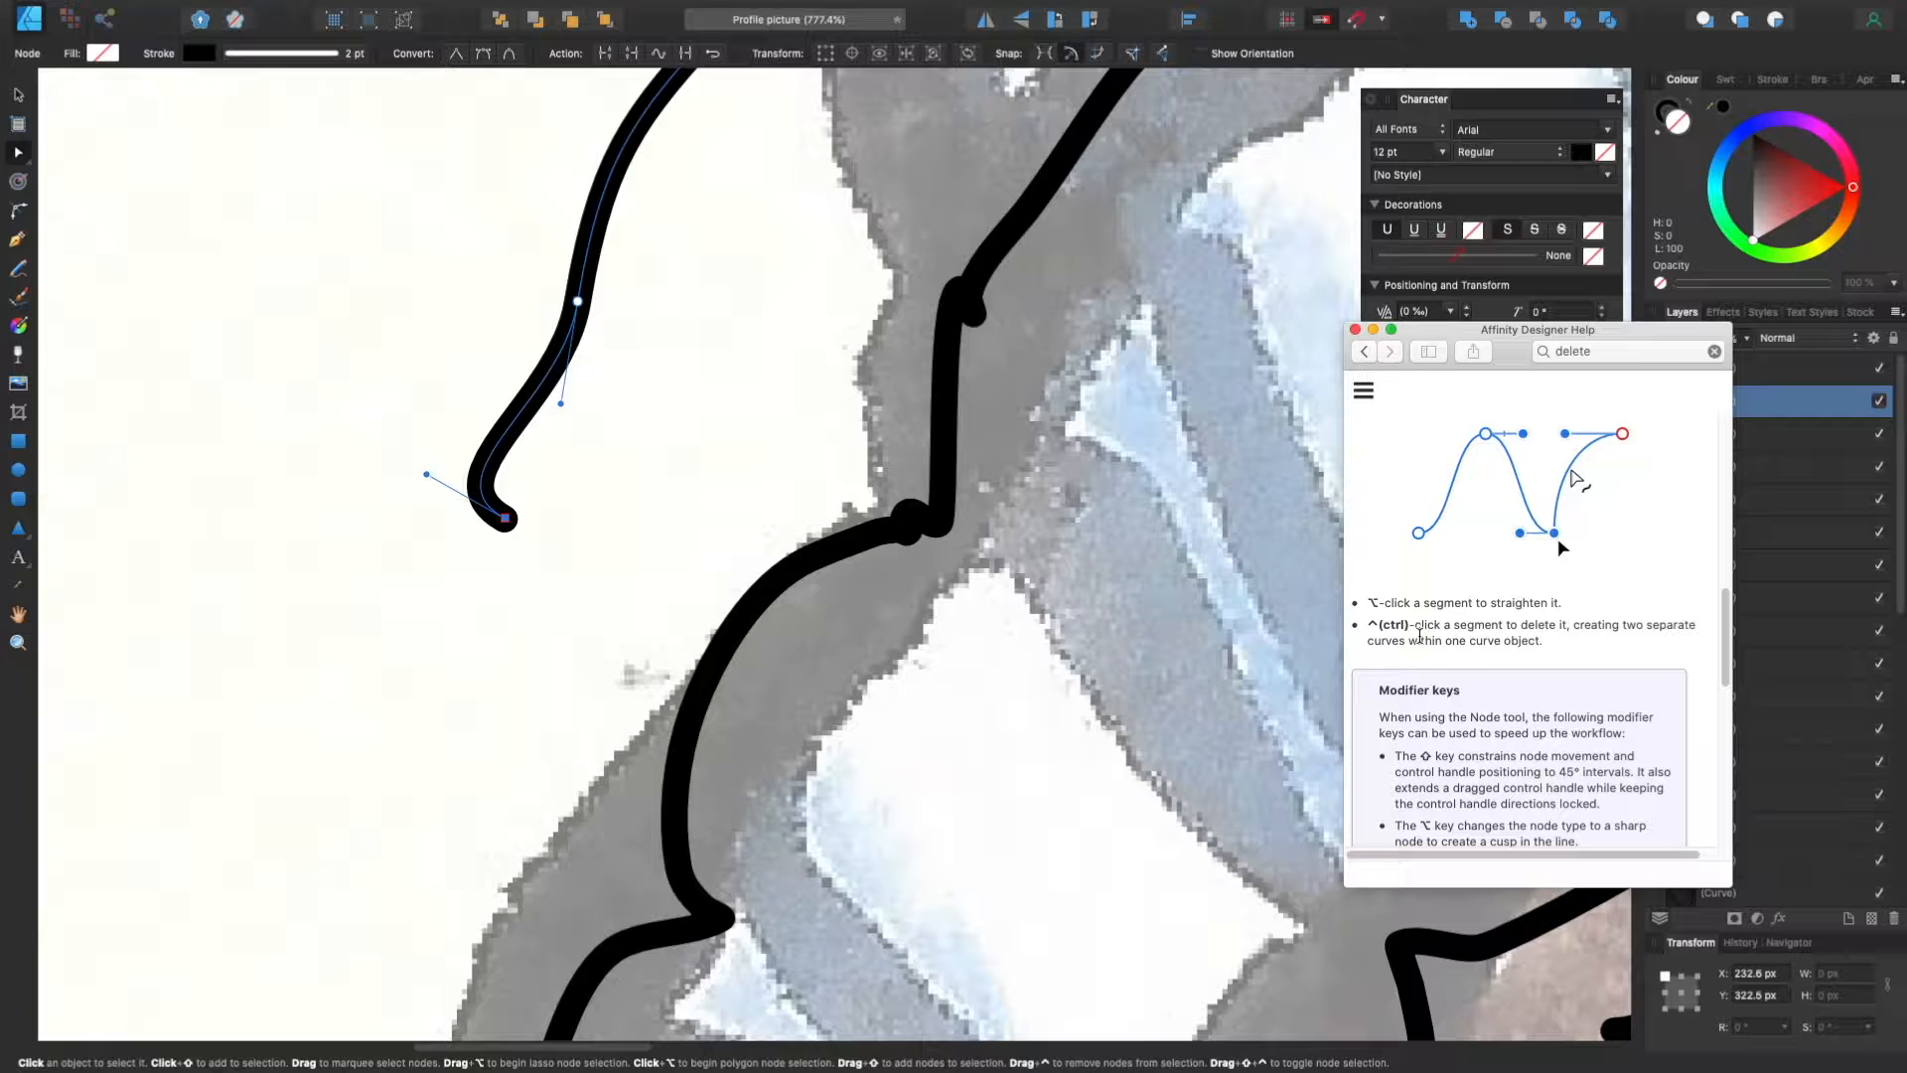
pyautogui.keyDown('alt'); pyautogui.click(507, 520); pyautogui.keyUp('alt')
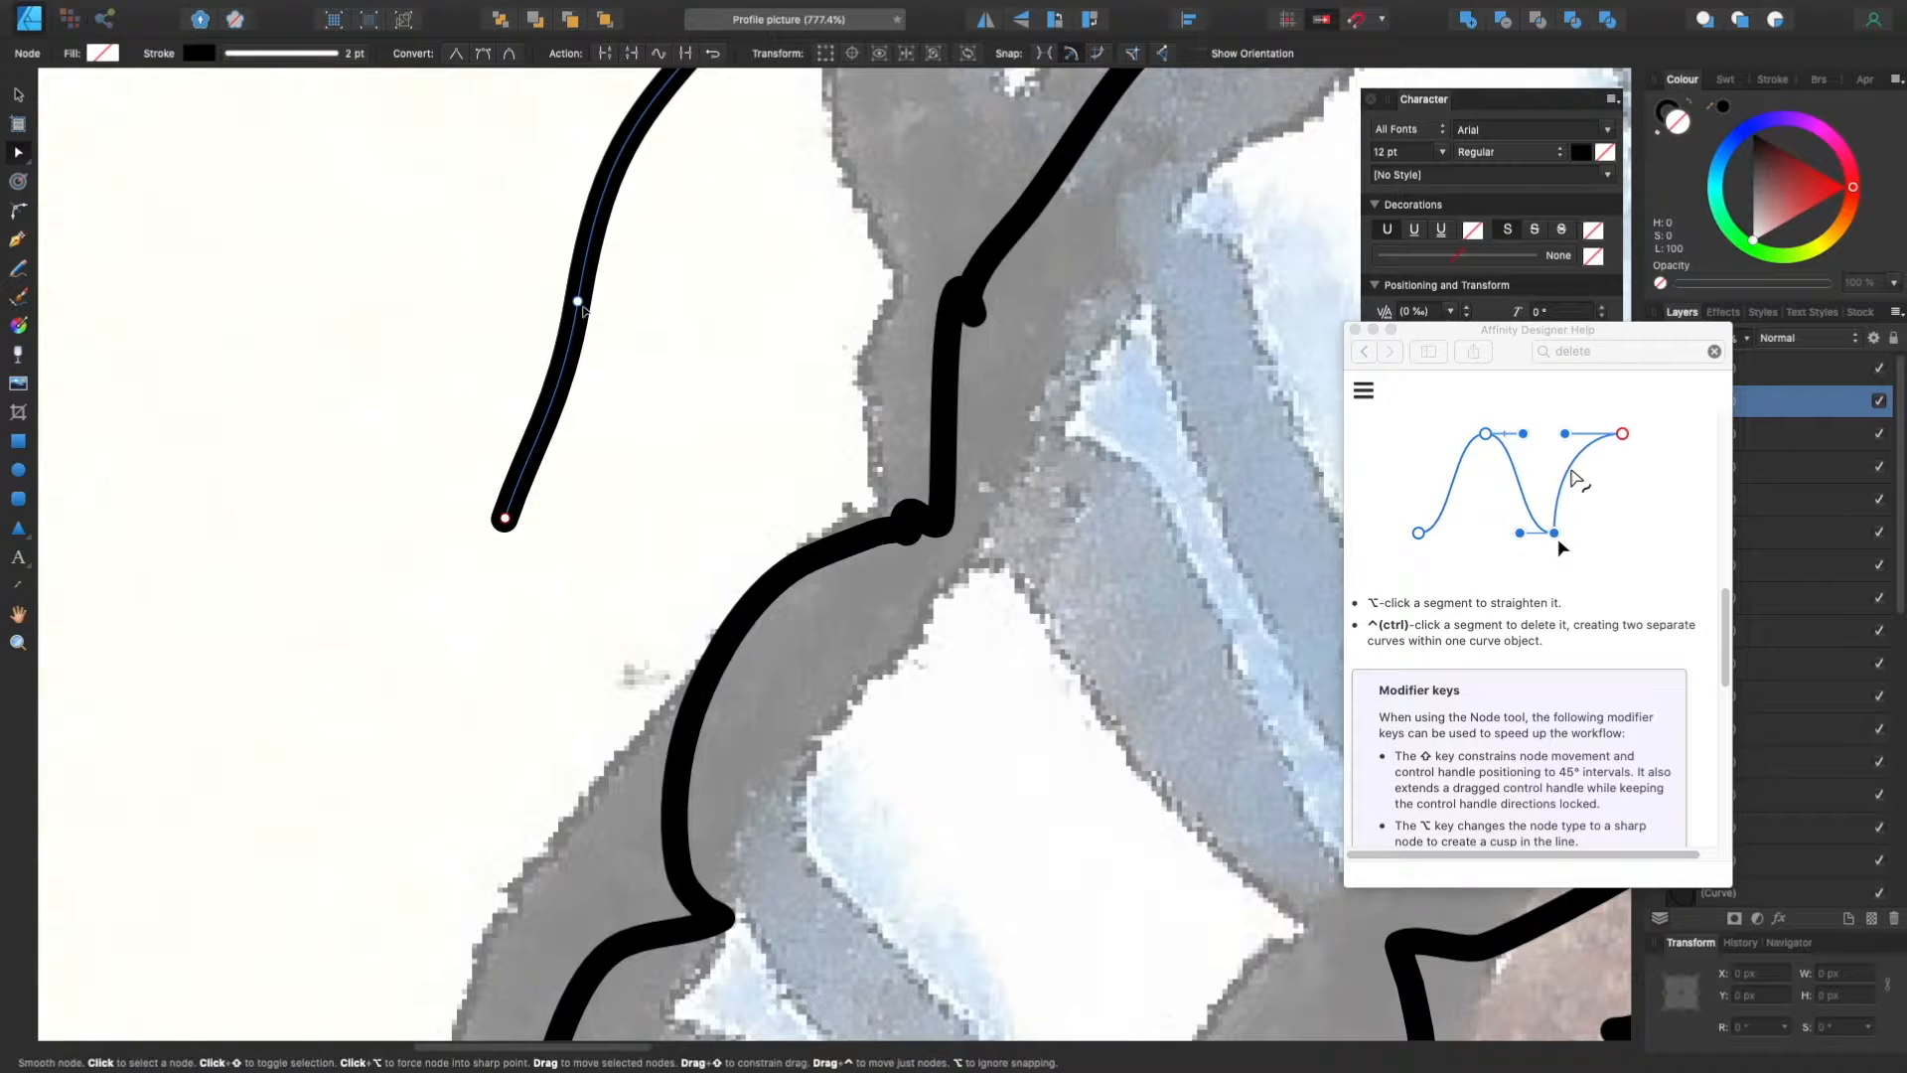
pyautogui.moveTo(505, 517); pyautogui.dragTo(741, 392)
pyautogui.scroll(-2, 1452, 707)
pyautogui.scroll(-10, 1452, 707)
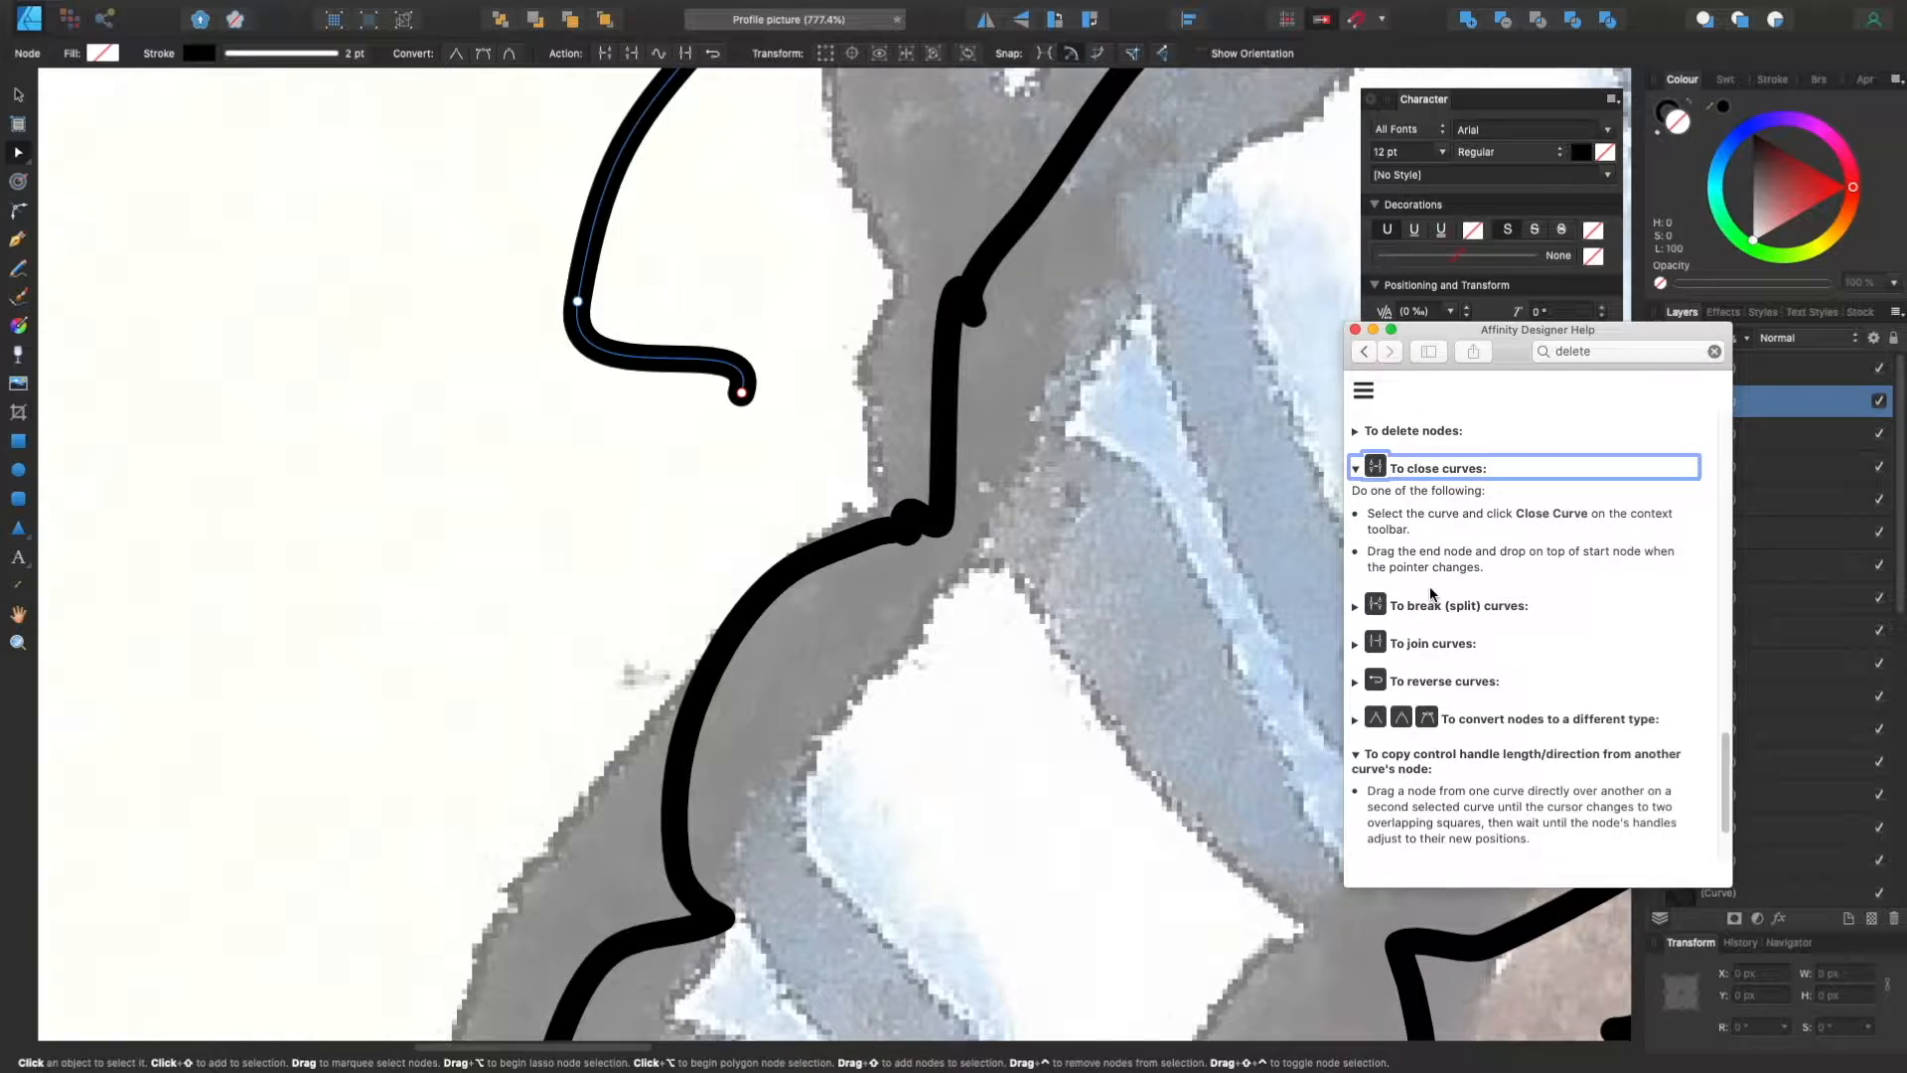
# Step: Delete the flipped brim curve's nodes one after another from its left end to the middle of the brim
pyautogui.click(743, 395)
pyautogui.press('BackSpace')
pyautogui.scroll(-5, 600, 596)
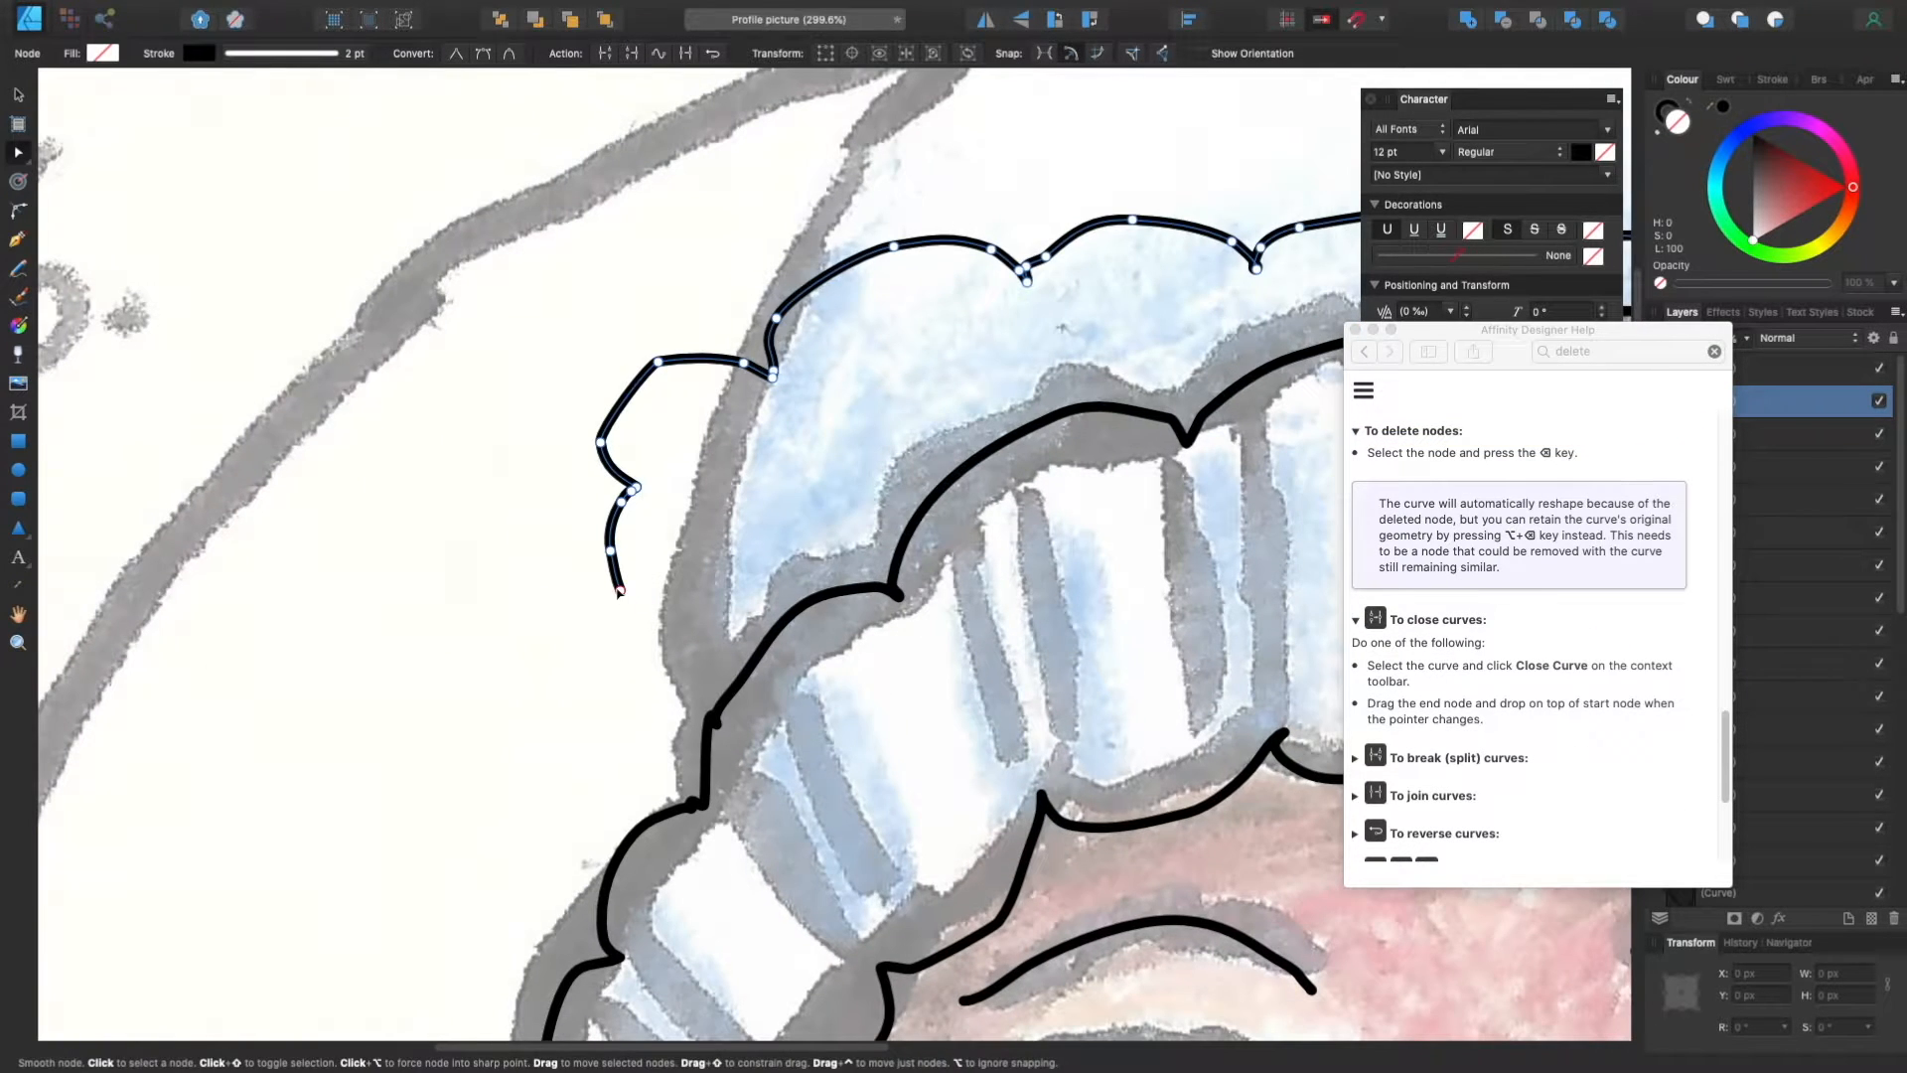
pyautogui.press('BackSpace')
pyautogui.press('BackSpace')
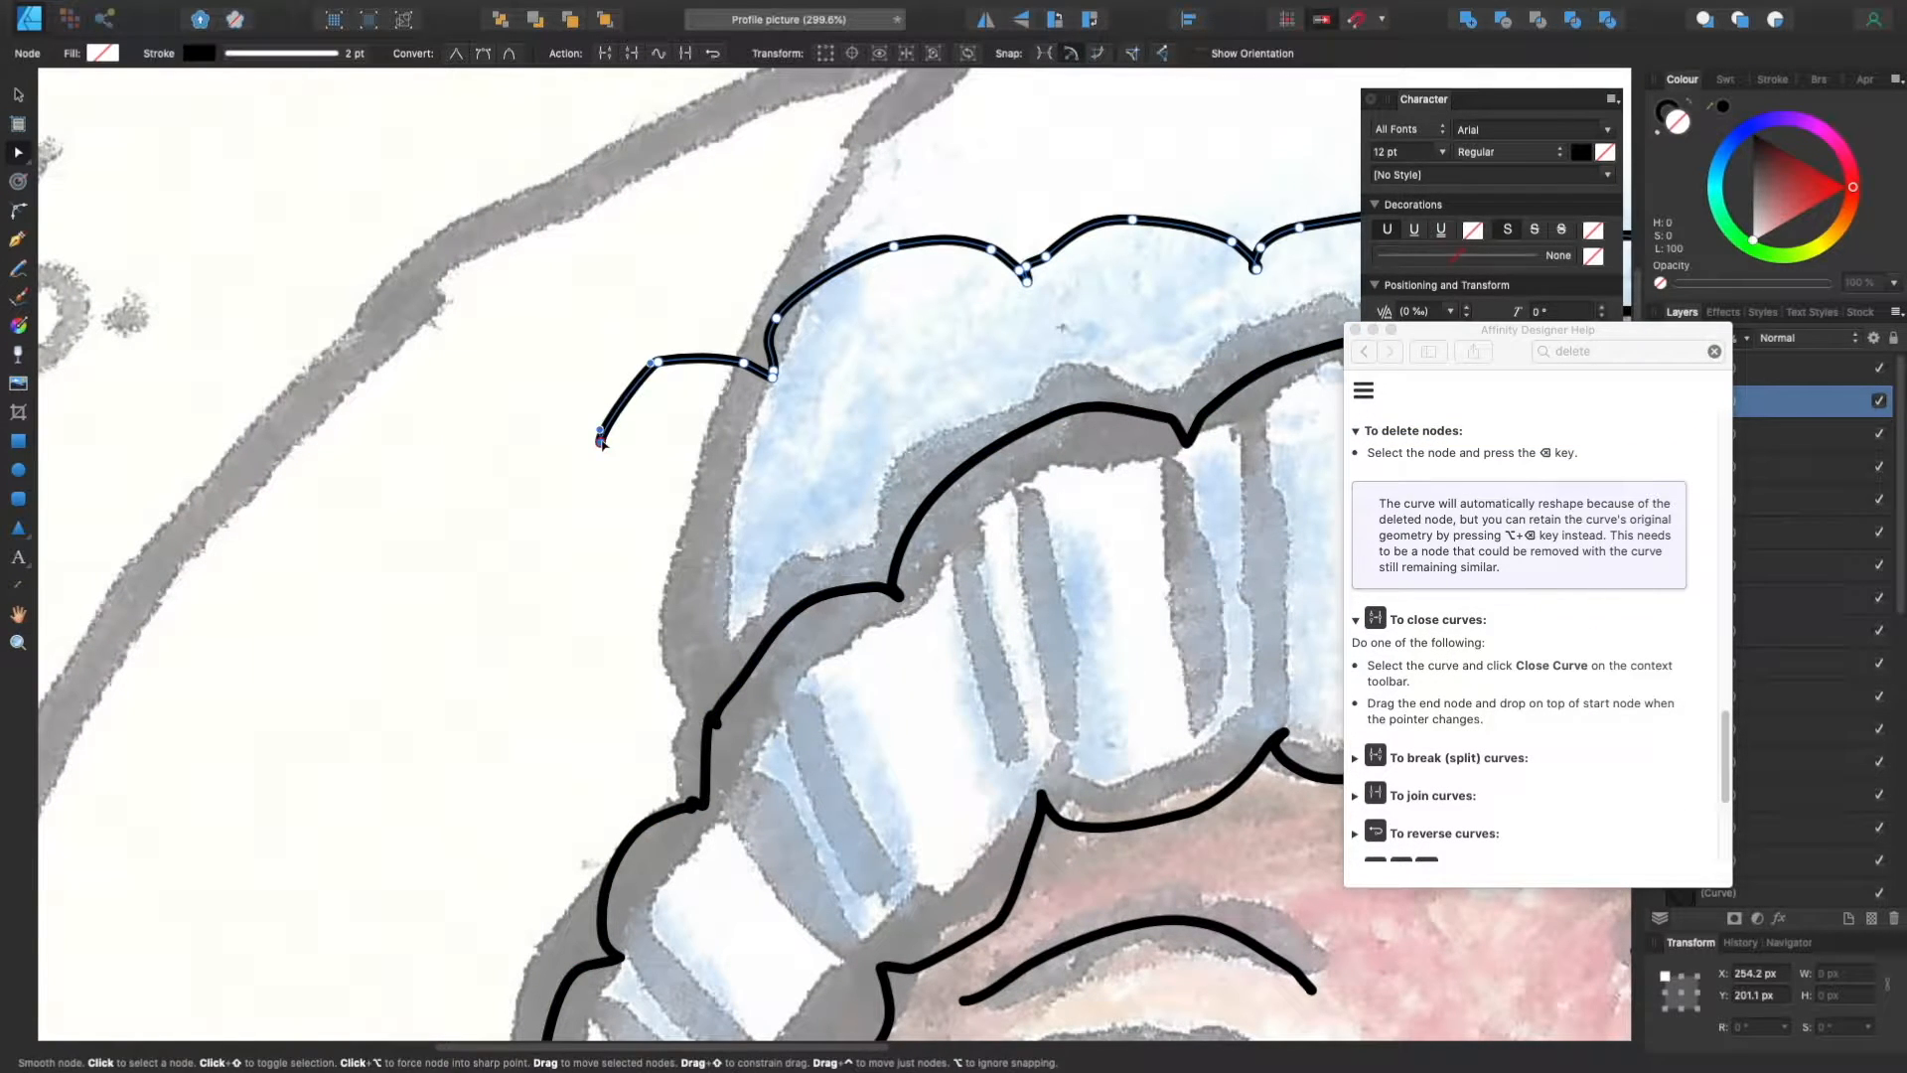
pyautogui.press('BackSpace')
pyautogui.press('BackSpace')
pyautogui.hscroll(5, 923, 309)
pyautogui.scroll(2, 922, 309)
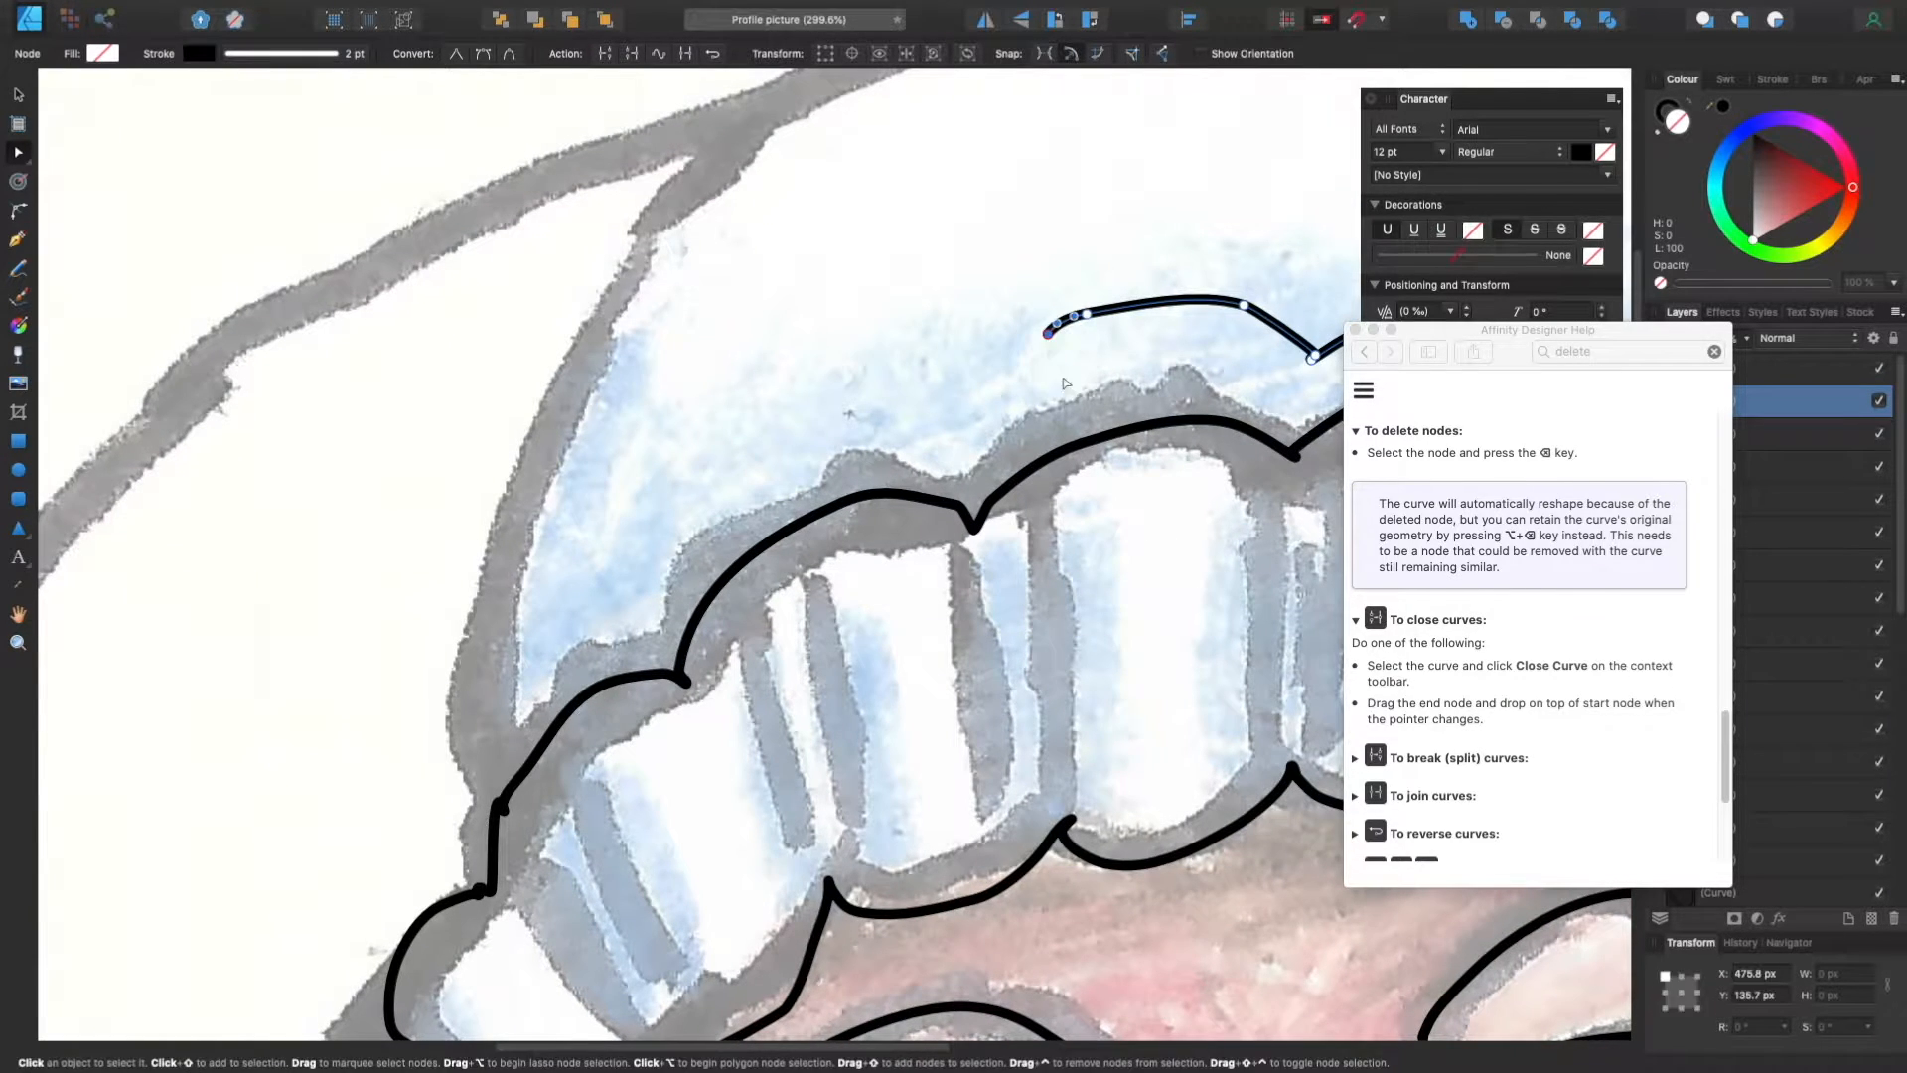
pyautogui.press('BackSpace')
pyautogui.press('BackSpace')
pyautogui.hscroll(6, 1047, 339)
pyautogui.scroll(1, 1046, 338)
pyautogui.press('BackSpace')
pyautogui.hscroll(6, 995, 377)
pyautogui.scroll(-2, 994, 377)
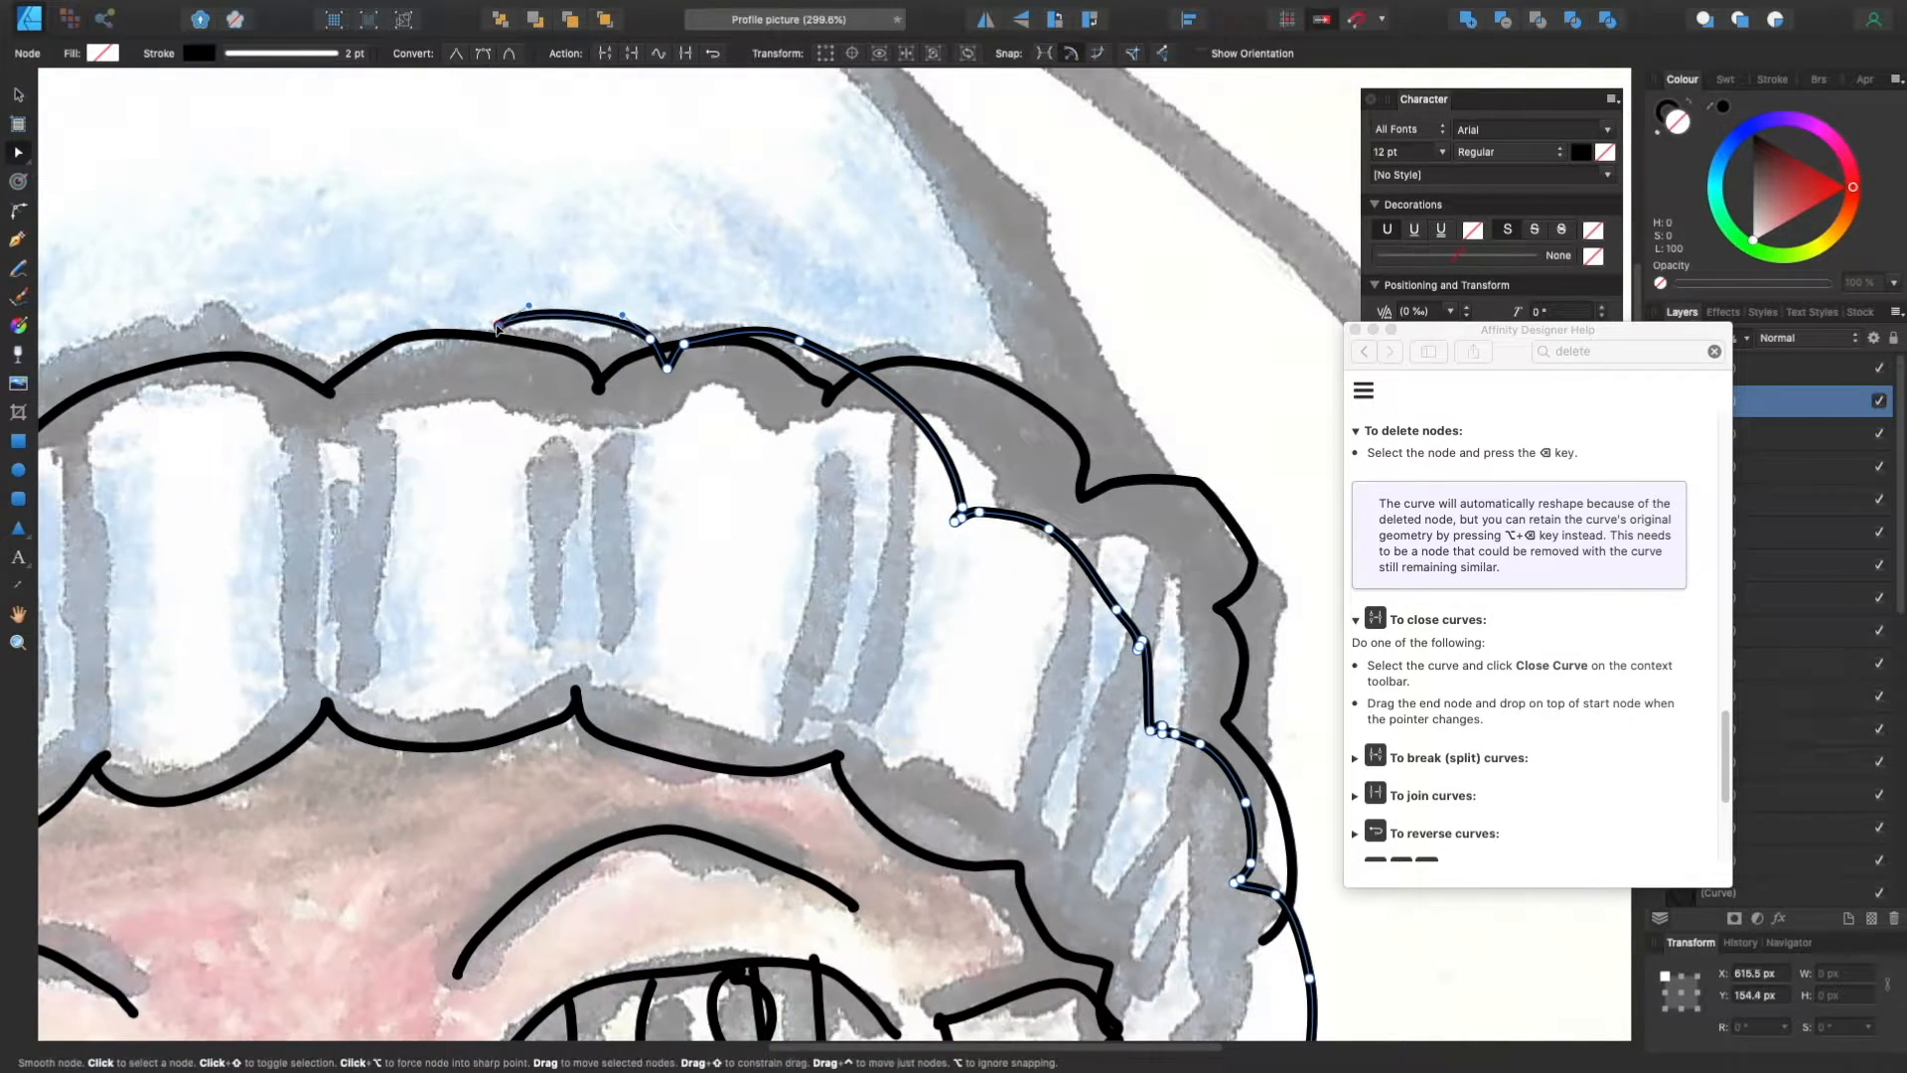
# Step: Trim the original brim curve from its right end back to the middle by deleting nodes, and look up joining curves in the help
pyautogui.click(523, 343)
pyautogui.hscroll(4, 523, 343)
pyautogui.scroll(-1, 524, 343)
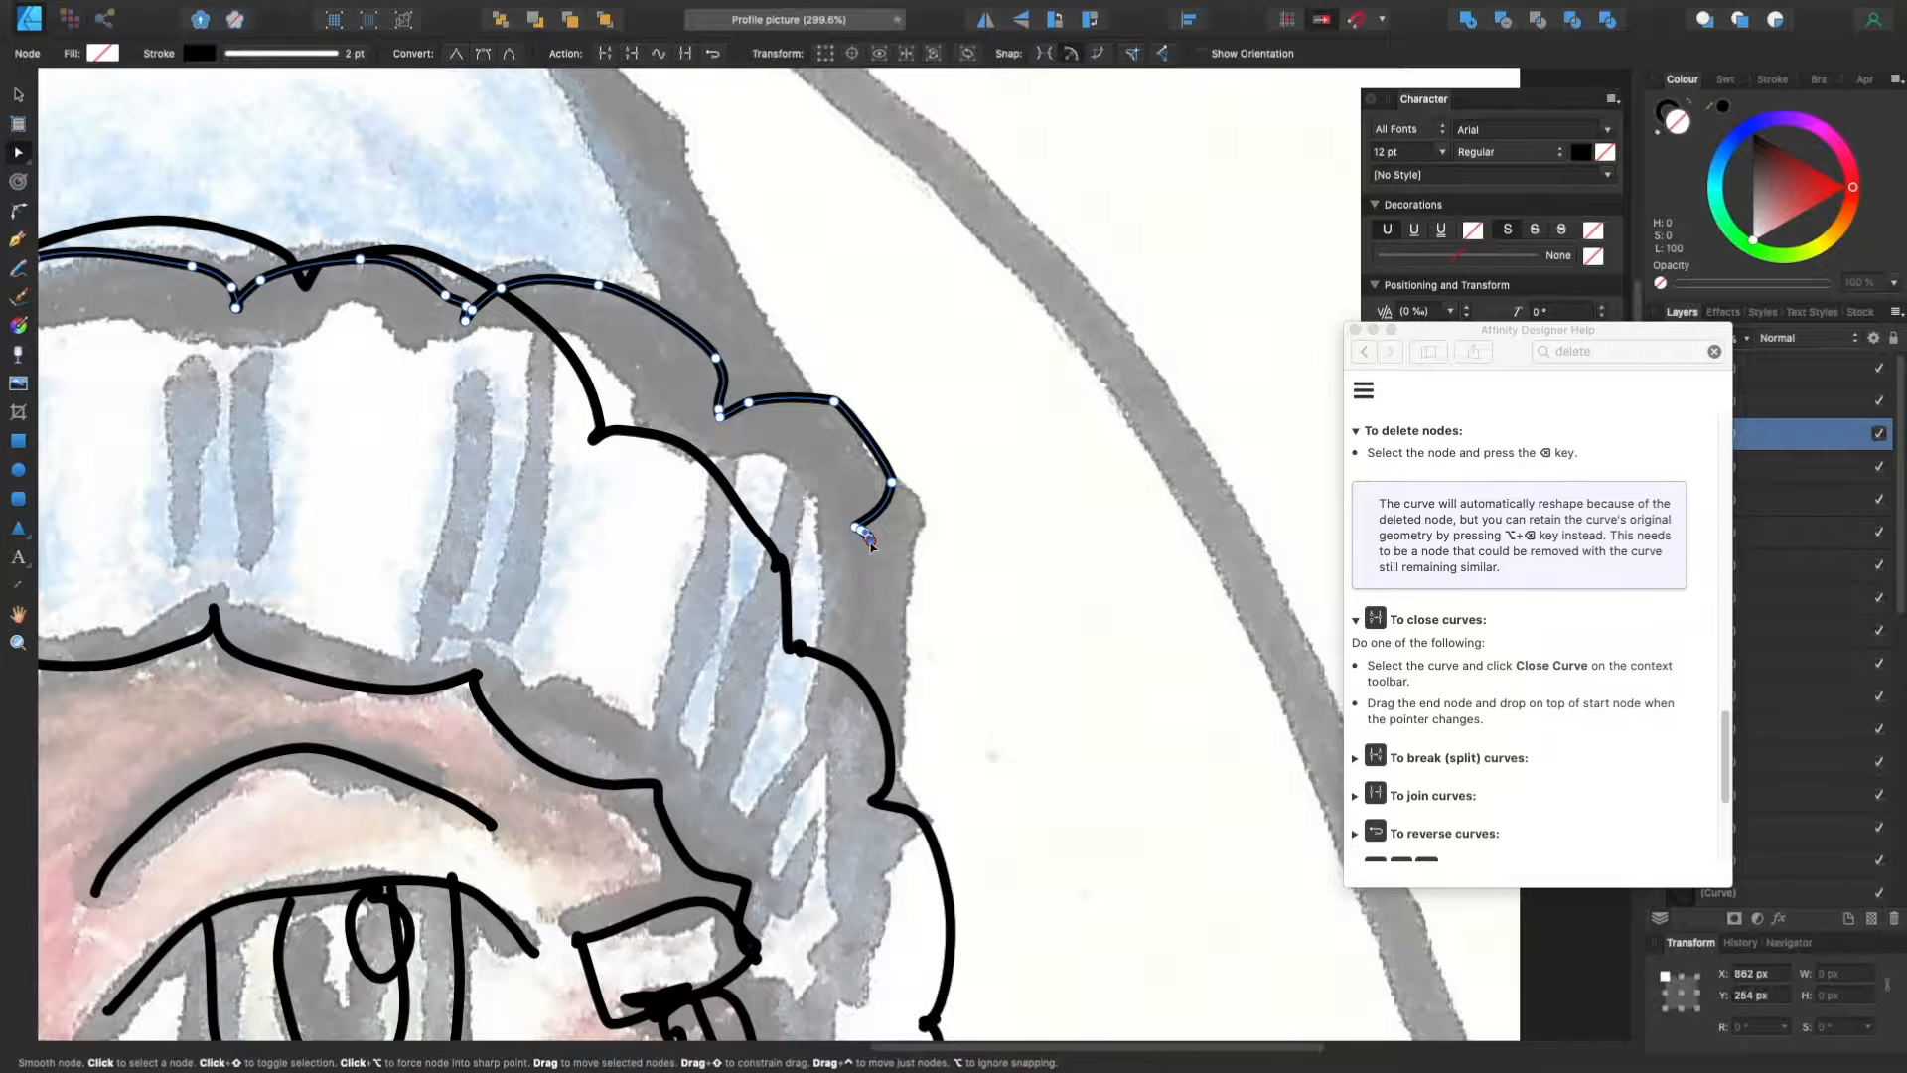
pyautogui.press('BackSpace')
pyautogui.hscroll(-2, 839, 404)
pyautogui.scroll(1, 839, 404)
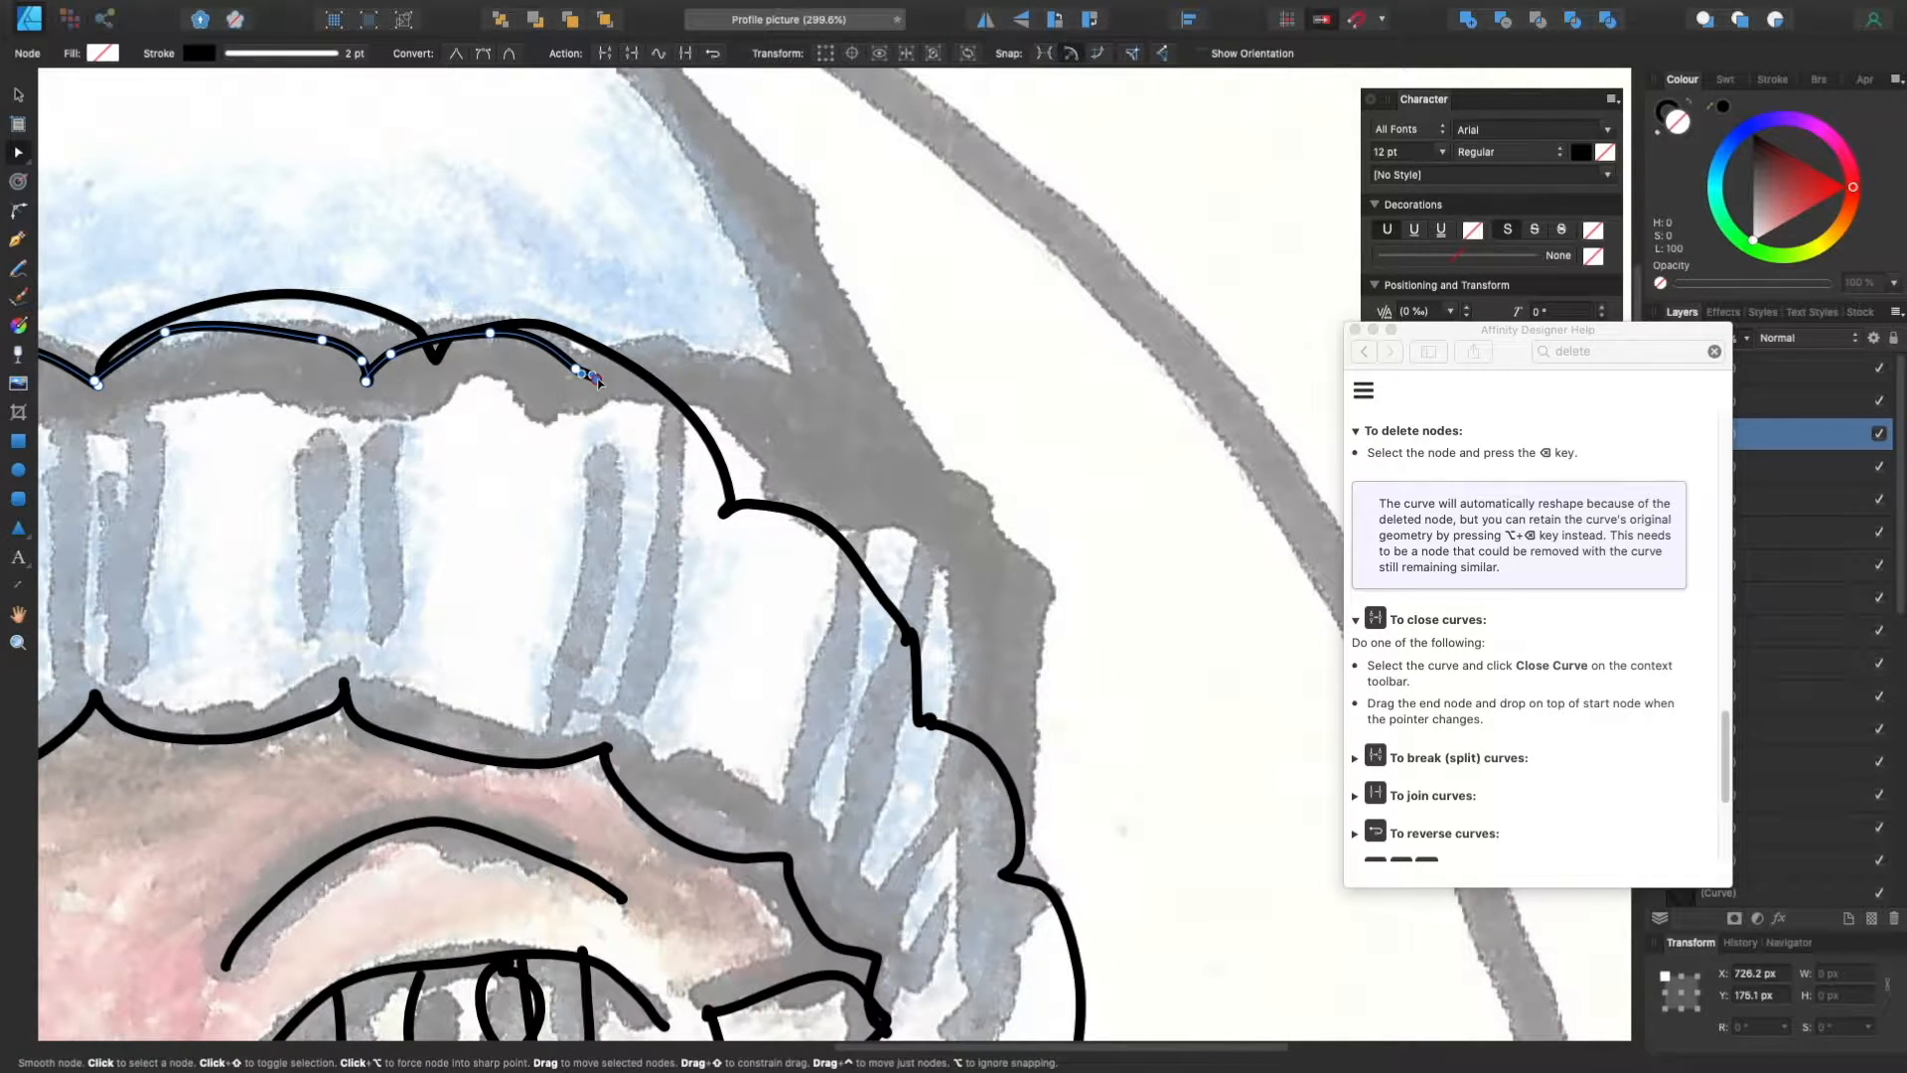
pyautogui.click(1432, 796)
pyautogui.click(1432, 796)
pyautogui.scroll(-3, 1520, 695)
pyautogui.click(576, 370)
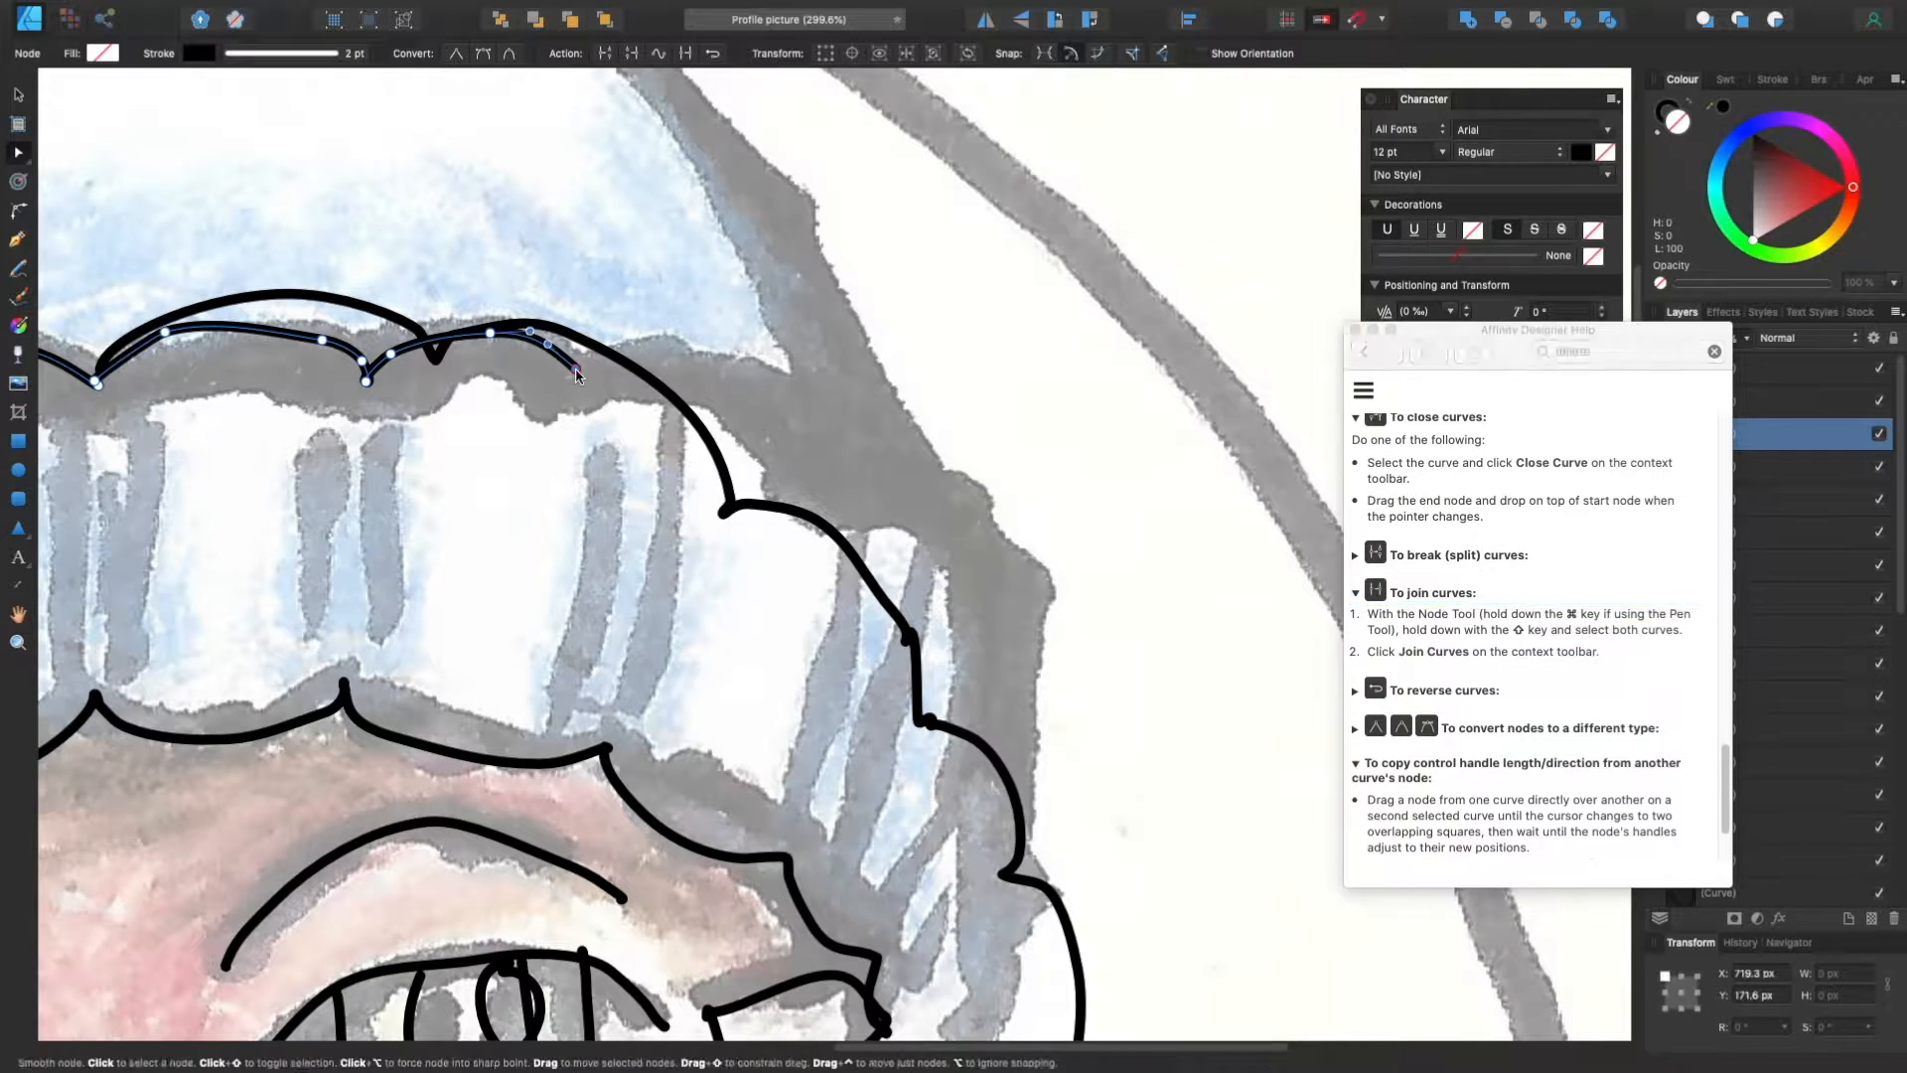
pyautogui.hscroll(-5, 340, 358)
# Step: Select both brim curves and try to connect them with the close curve action
pyautogui.press('v')
pyautogui.click(606, 324)
pyautogui.moveTo(1629, 331); pyautogui.dragTo(1416, 369)
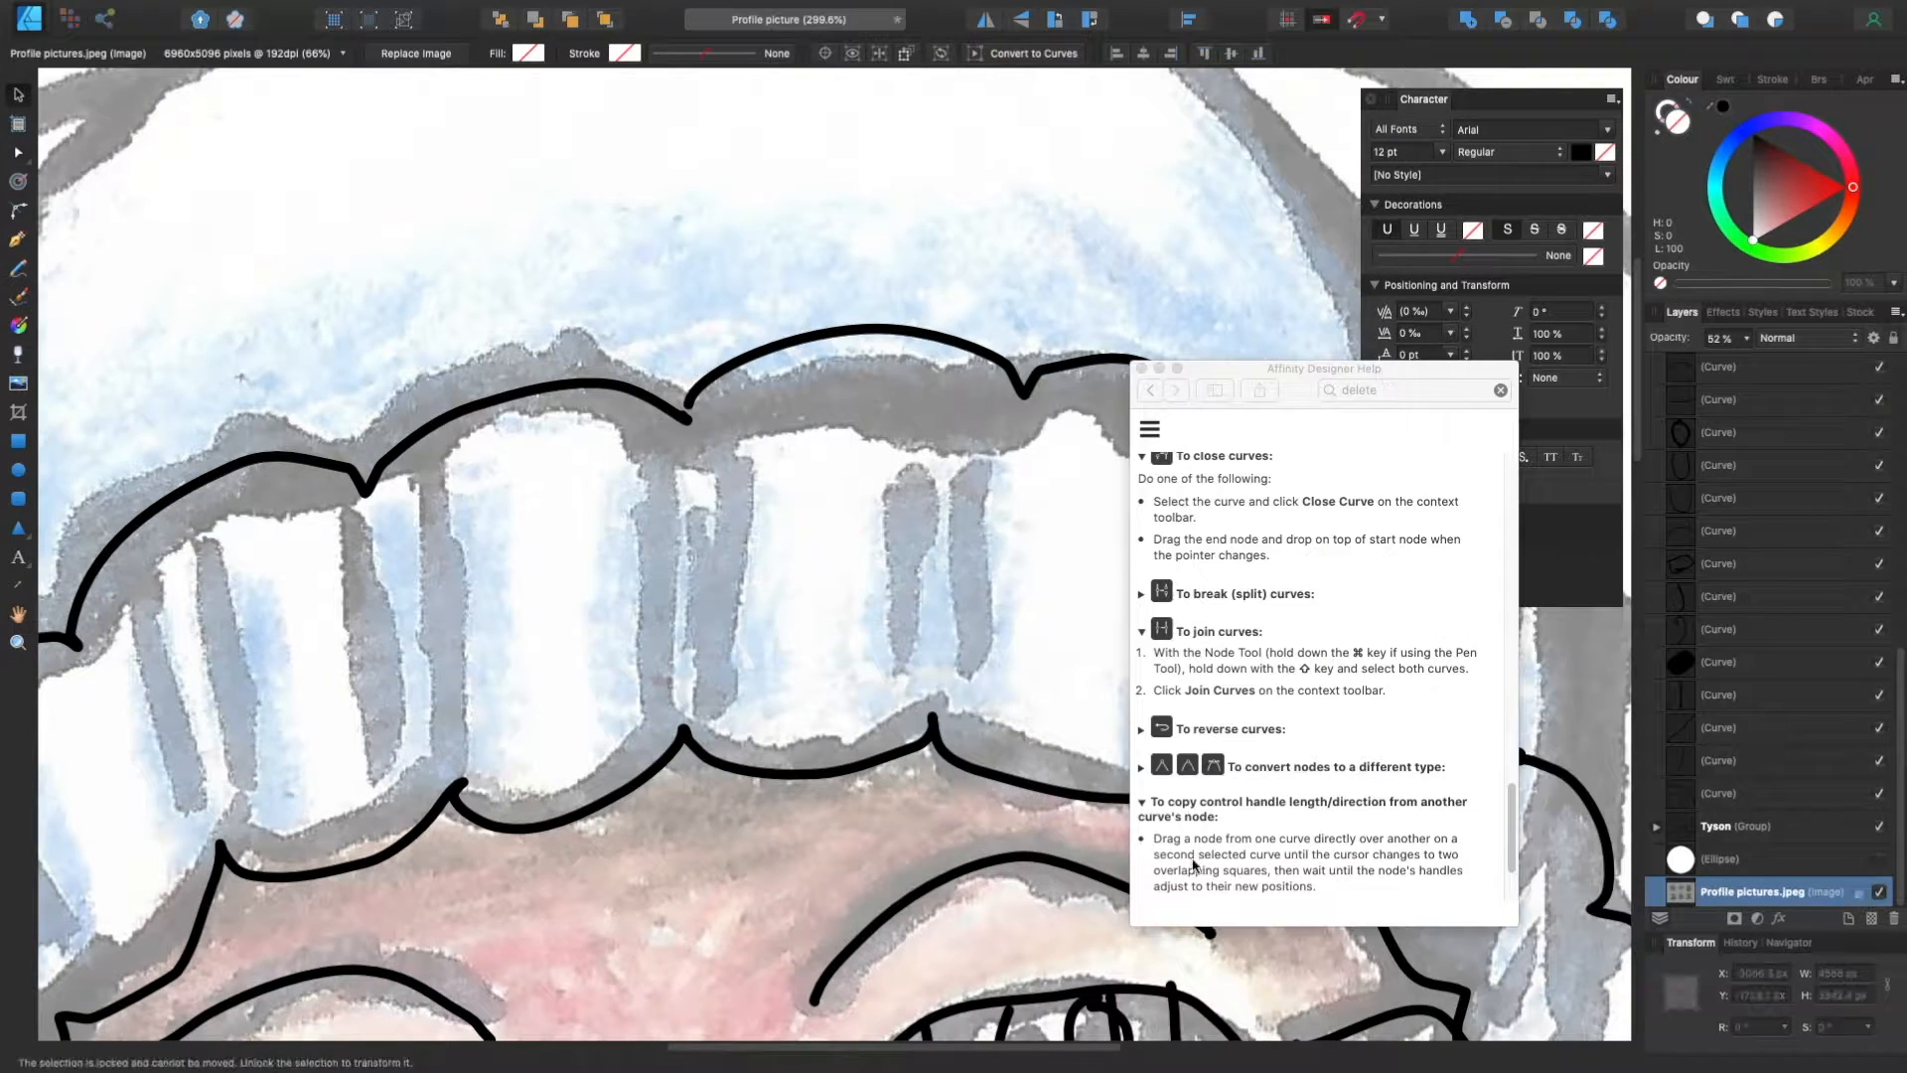
pyautogui.click(644, 378)
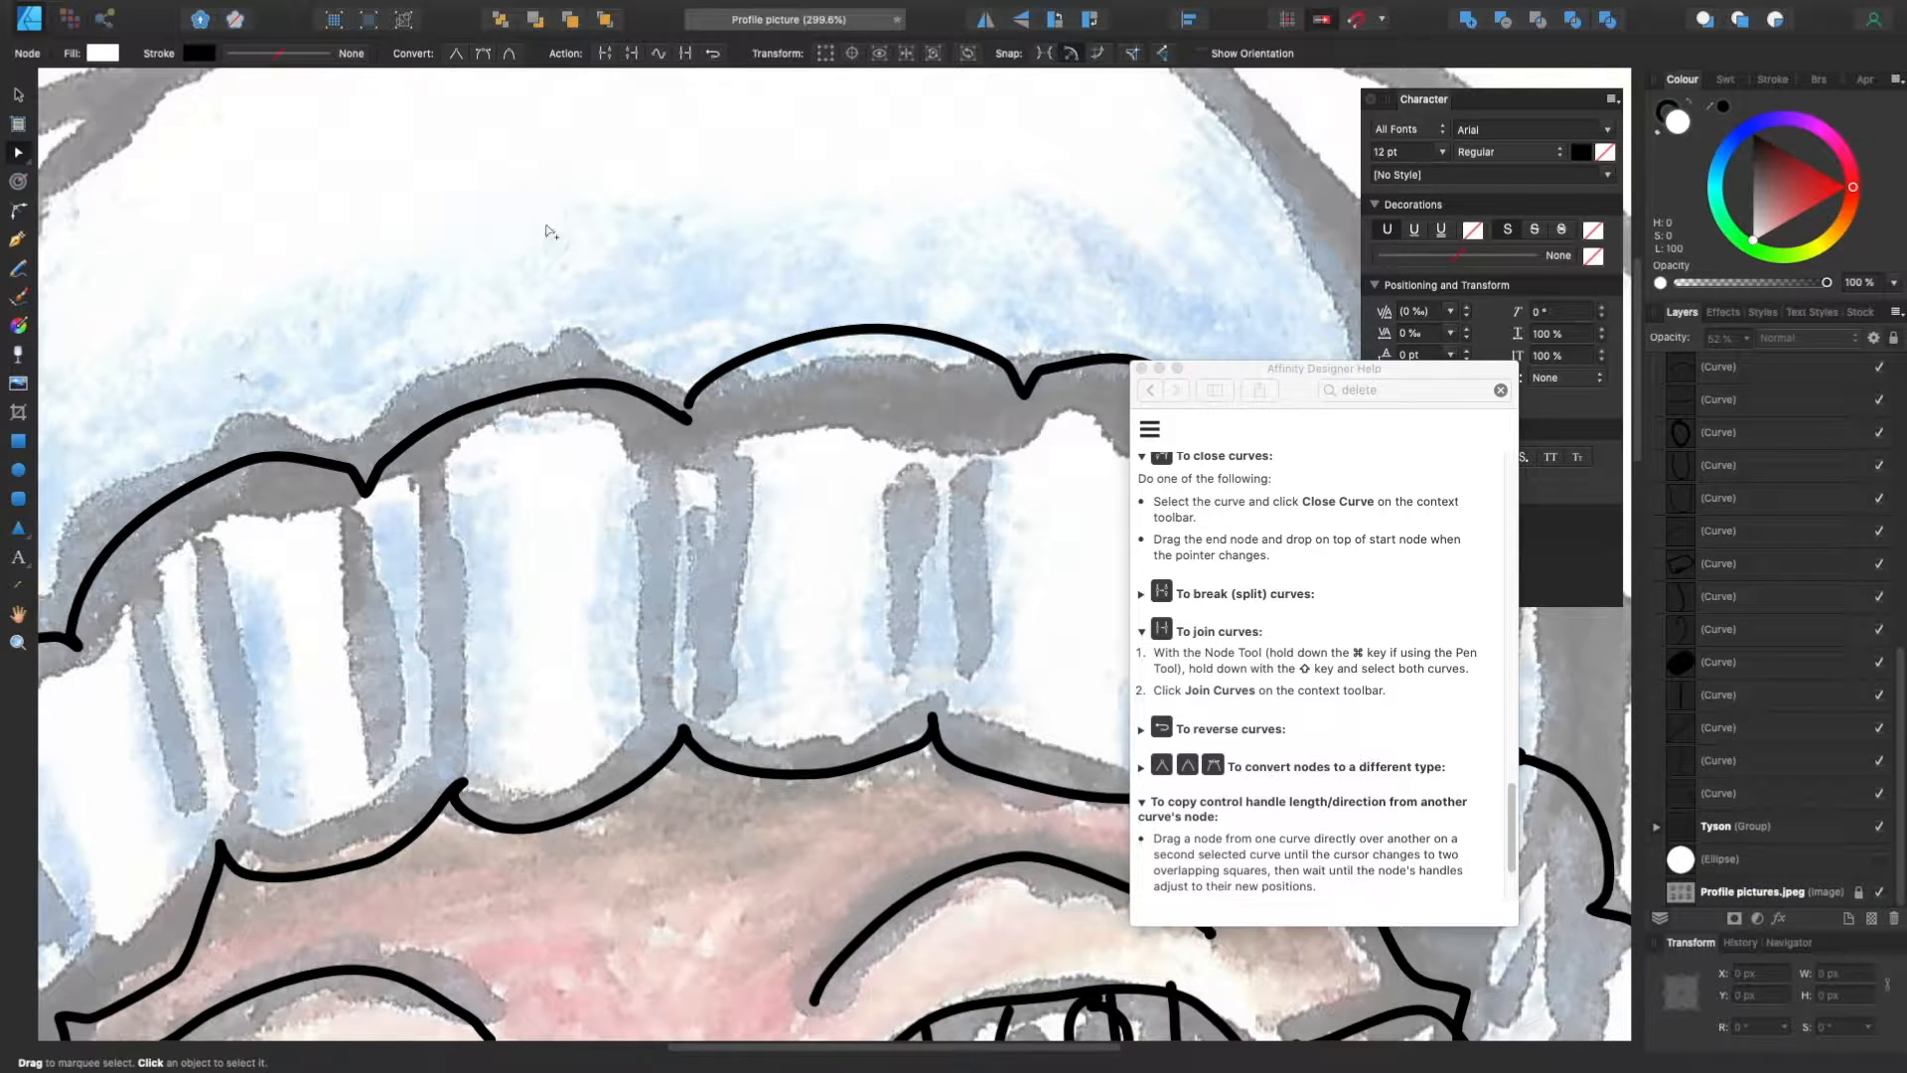
pyautogui.click(692, 404)
pyautogui.keyDown('shift'); pyautogui.click(685, 415); pyautogui.keyUp('shift')
pyautogui.moveTo(1232, 369); pyautogui.dragTo(1164, 632)
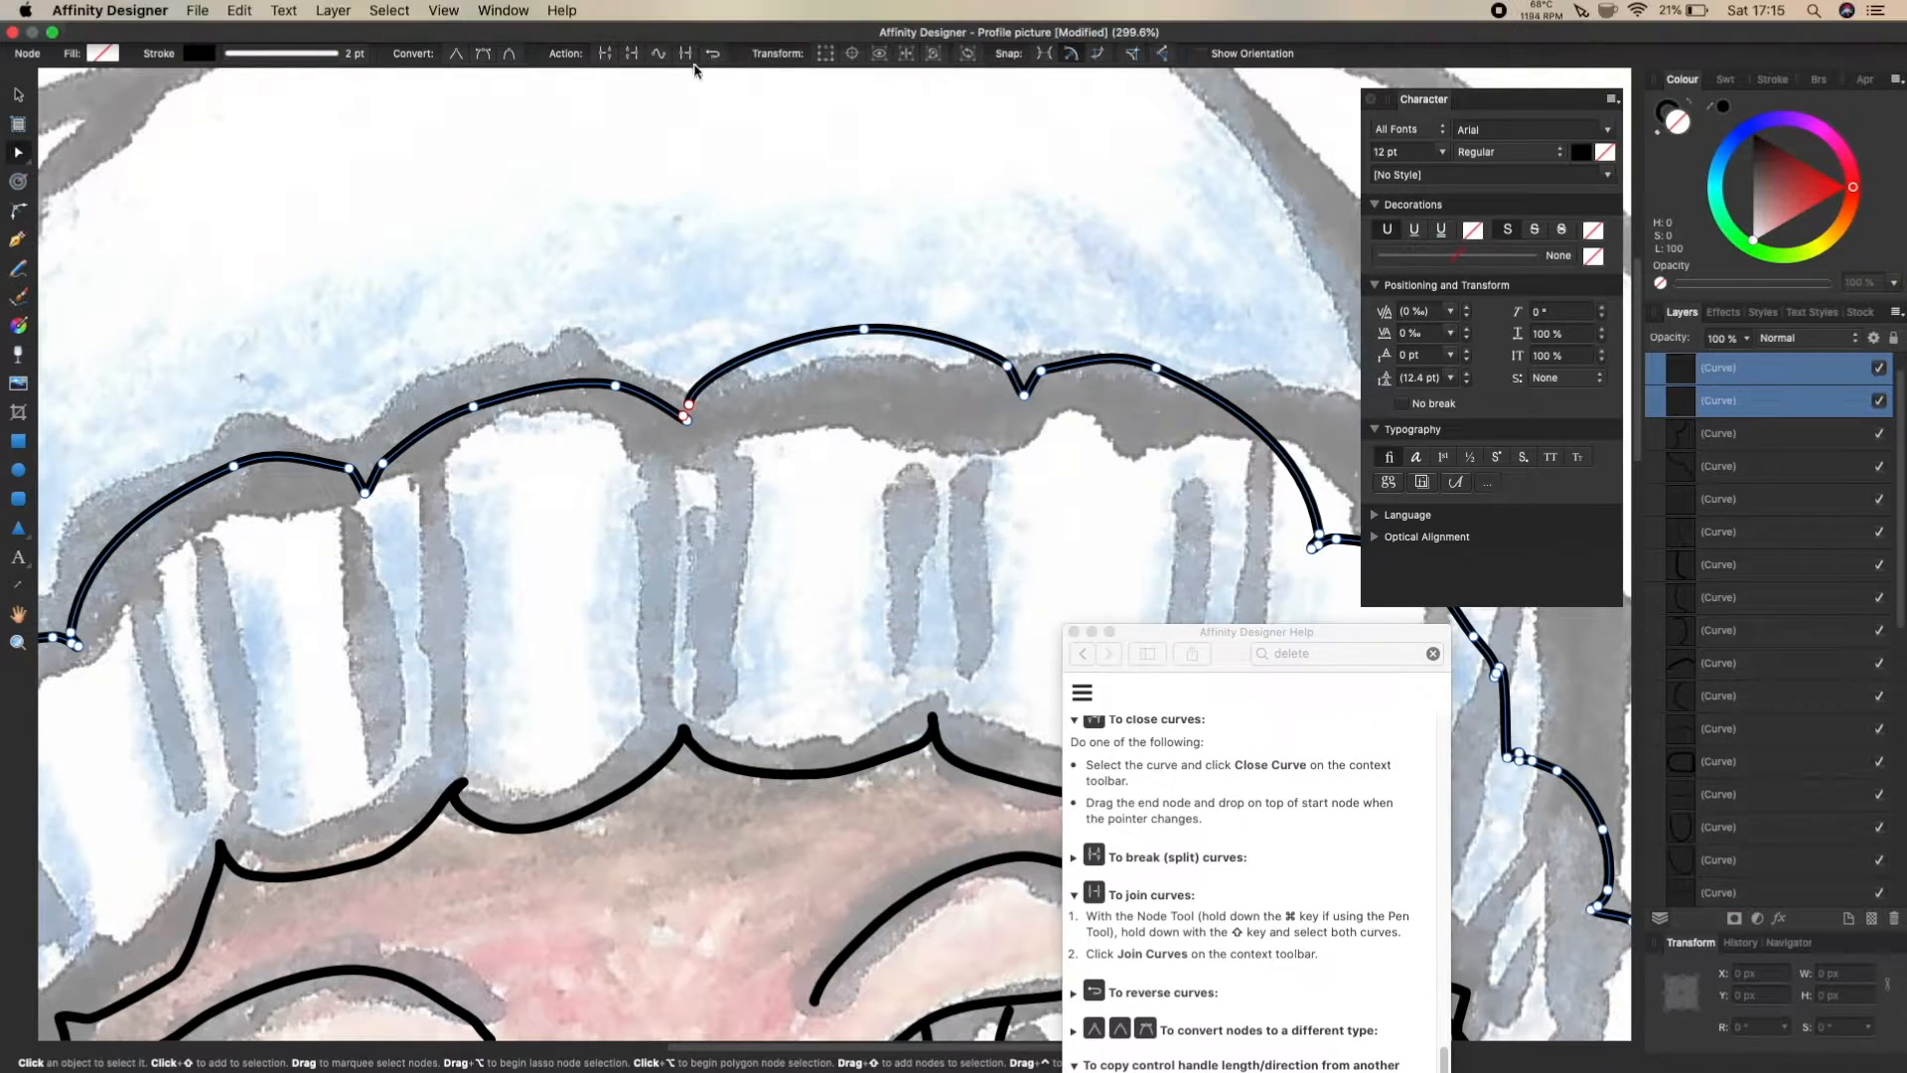
pyautogui.click(636, 57)
pyautogui.click(239, 11)
pyautogui.click(293, 36)
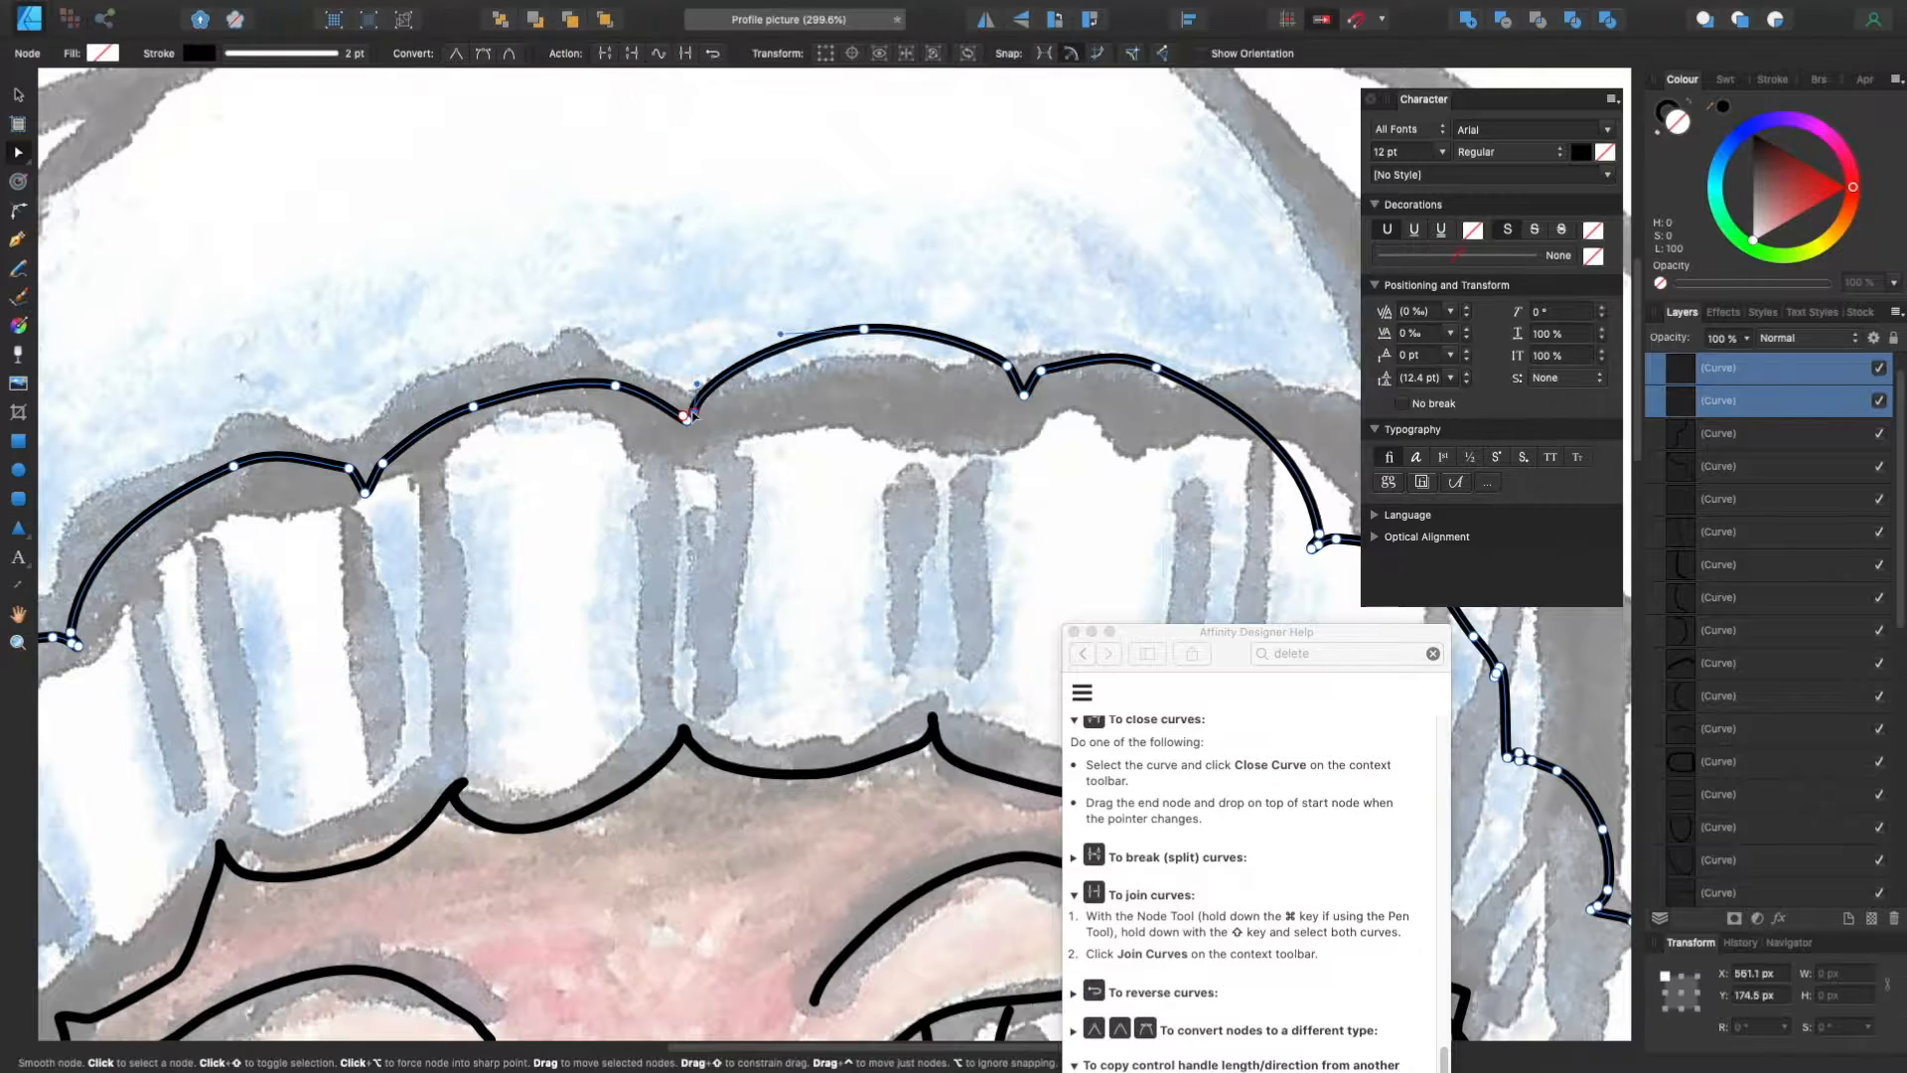
# Step: Move the right brim curve's left end node onto the end of the left brim curve
pyautogui.click(691, 363)
pyautogui.press('v')
pyautogui.click(691, 416)
pyautogui.press('a')
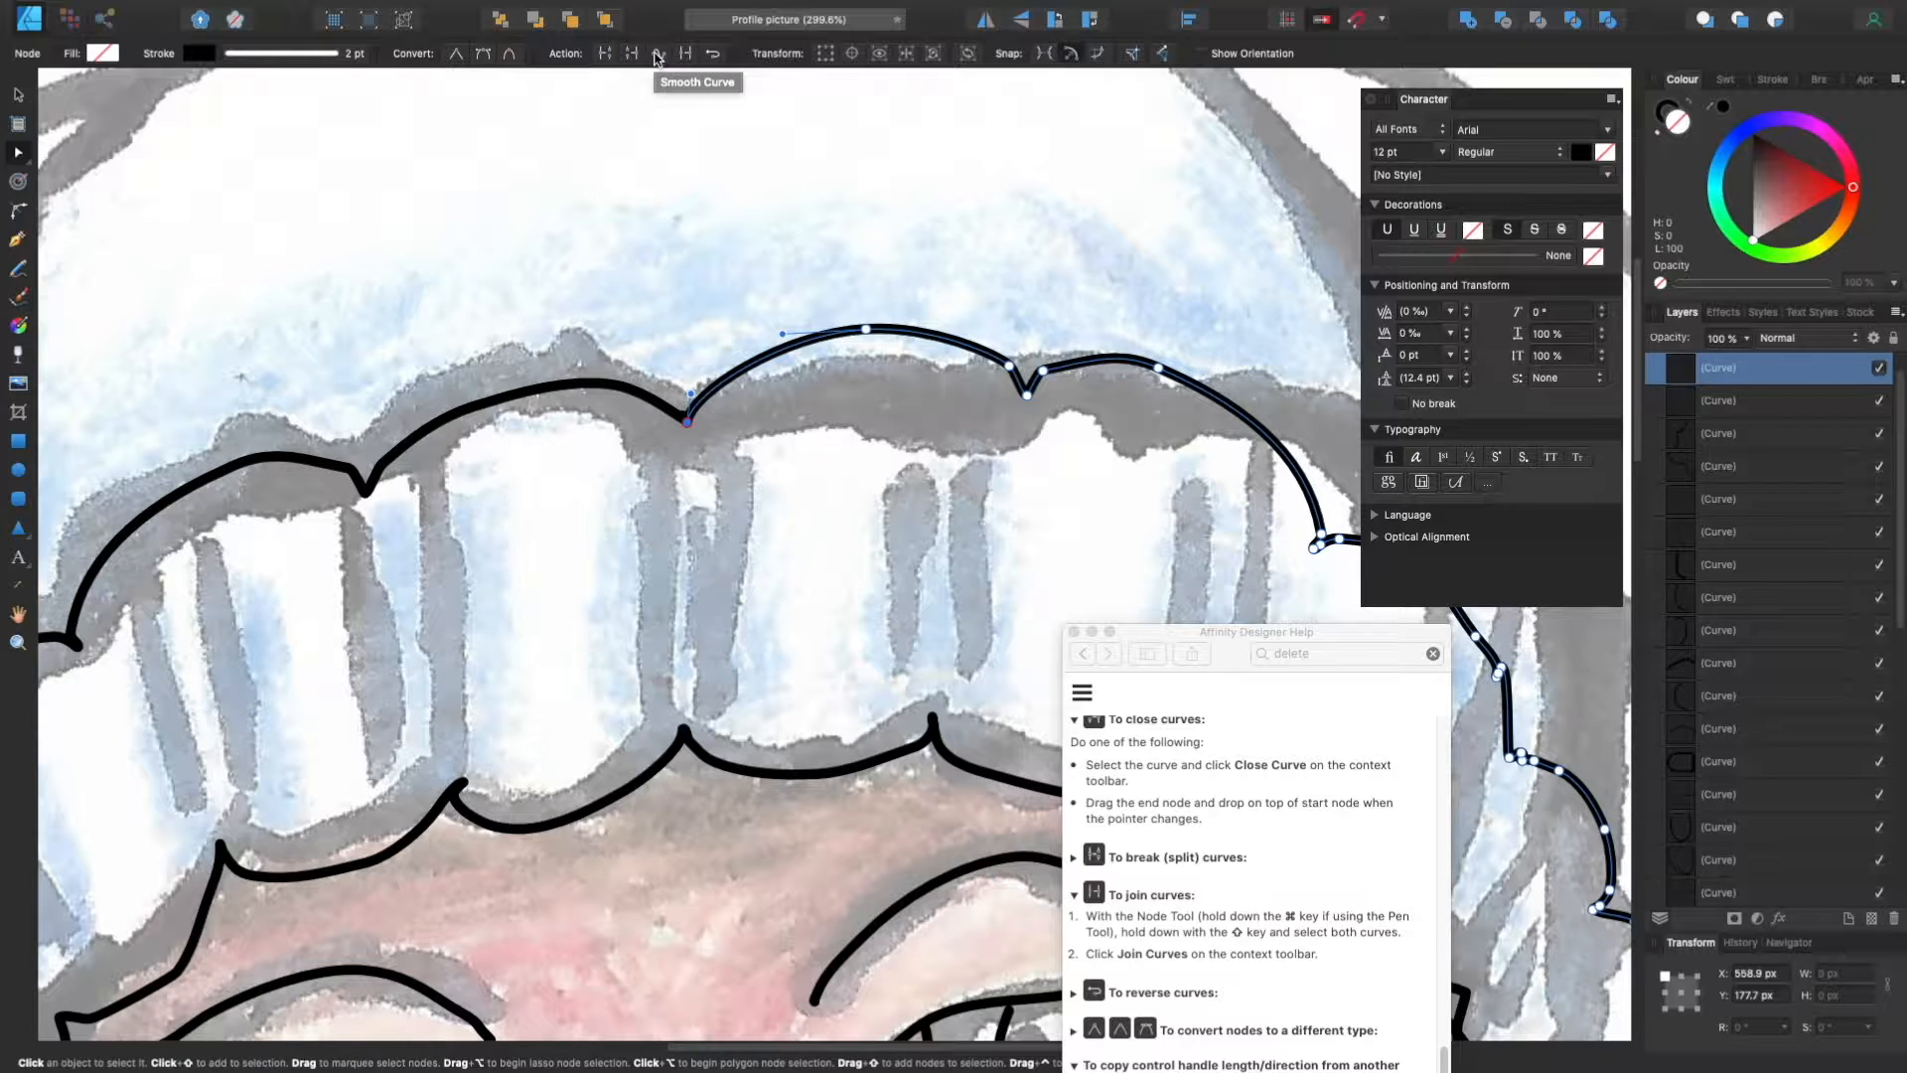
pyautogui.click(686, 419)
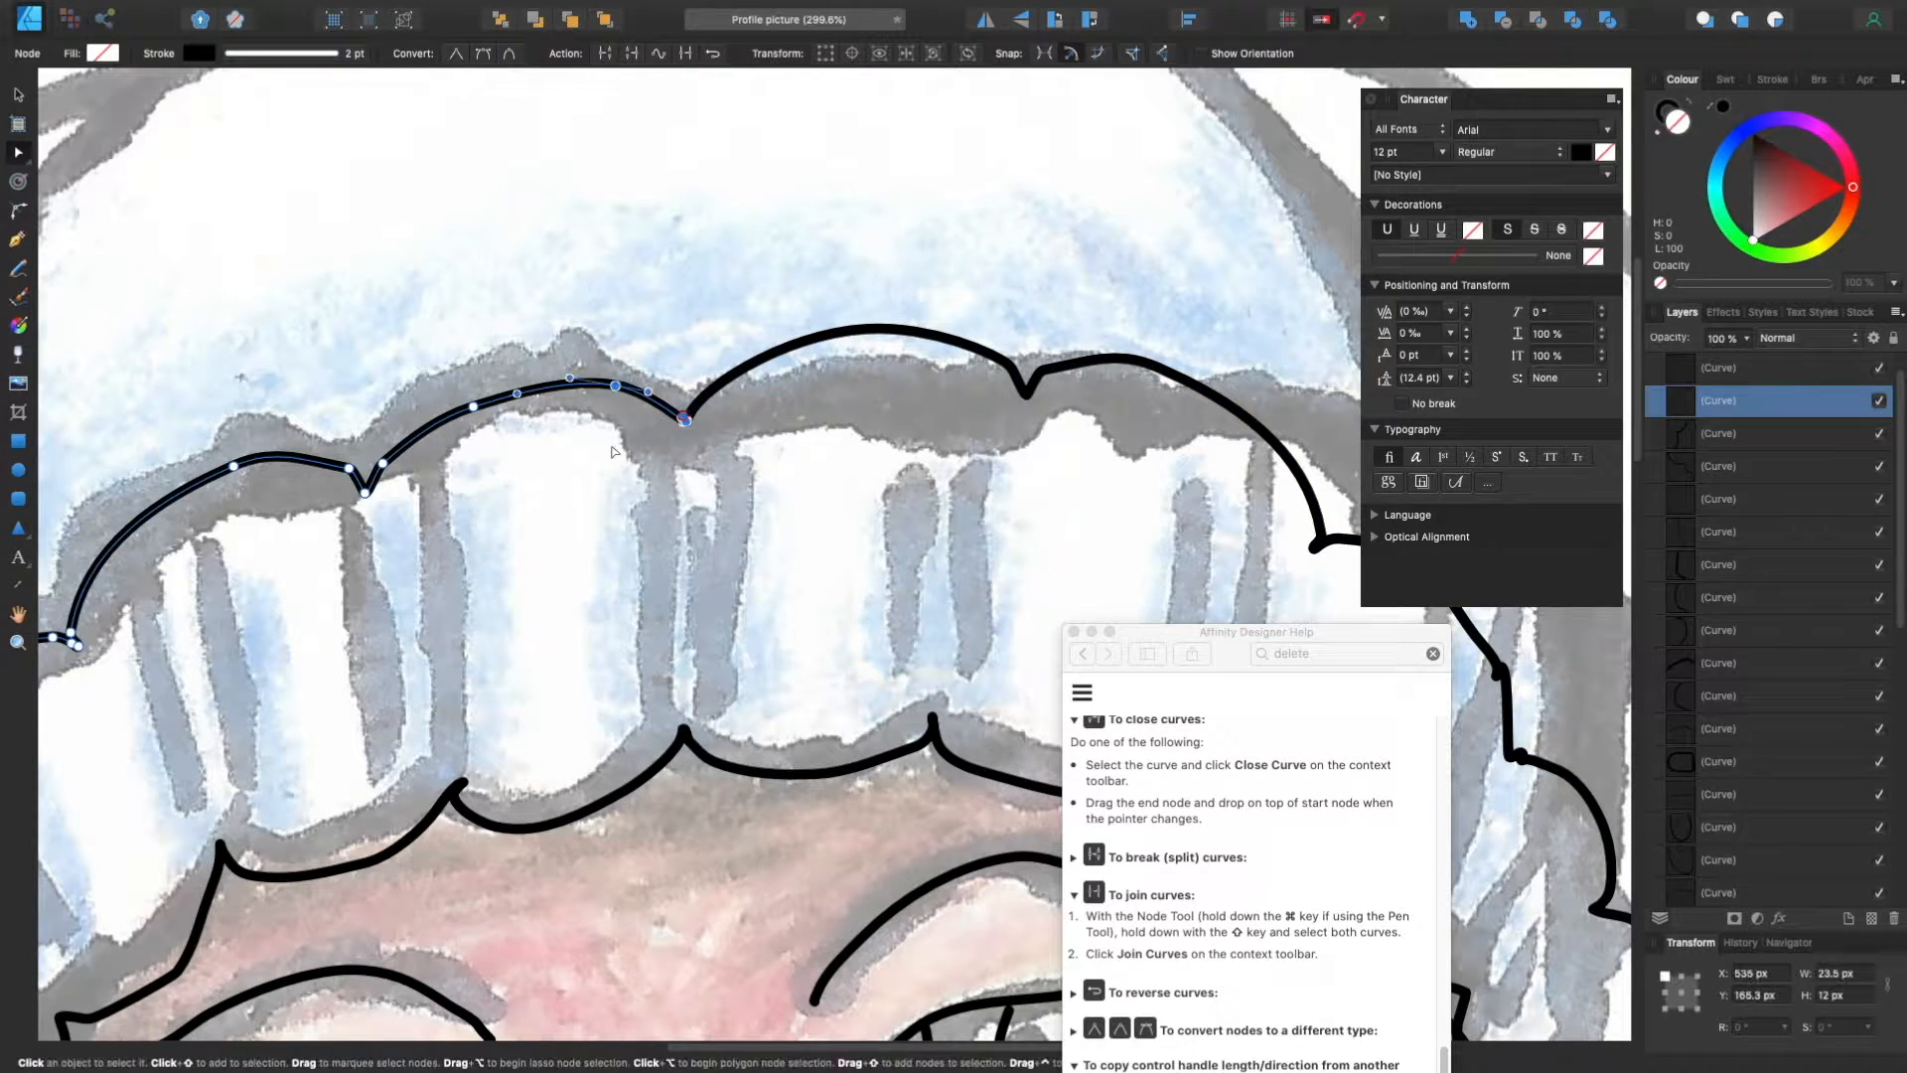
pyautogui.click(623, 379)
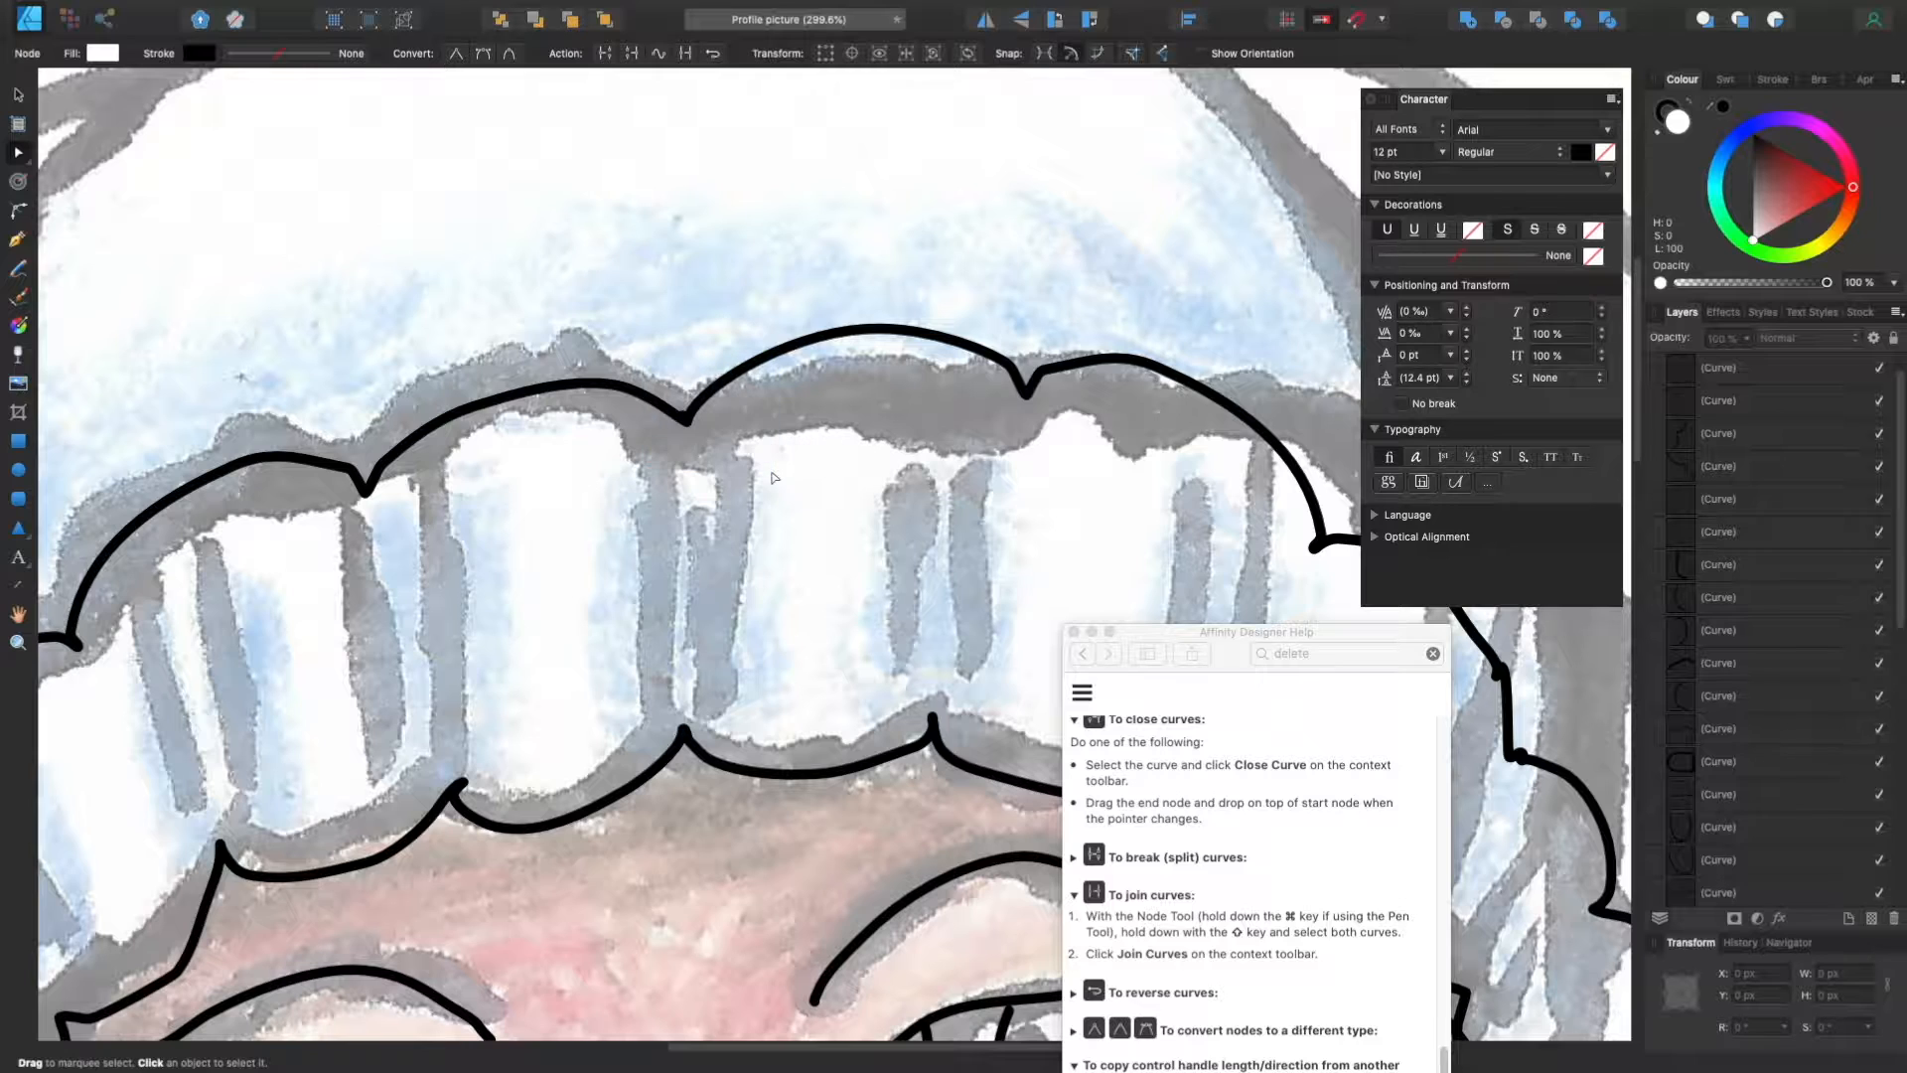
# Step: Join the two hat brim curves into a single curve and fit the whole artwork in view
pyautogui.press('p')
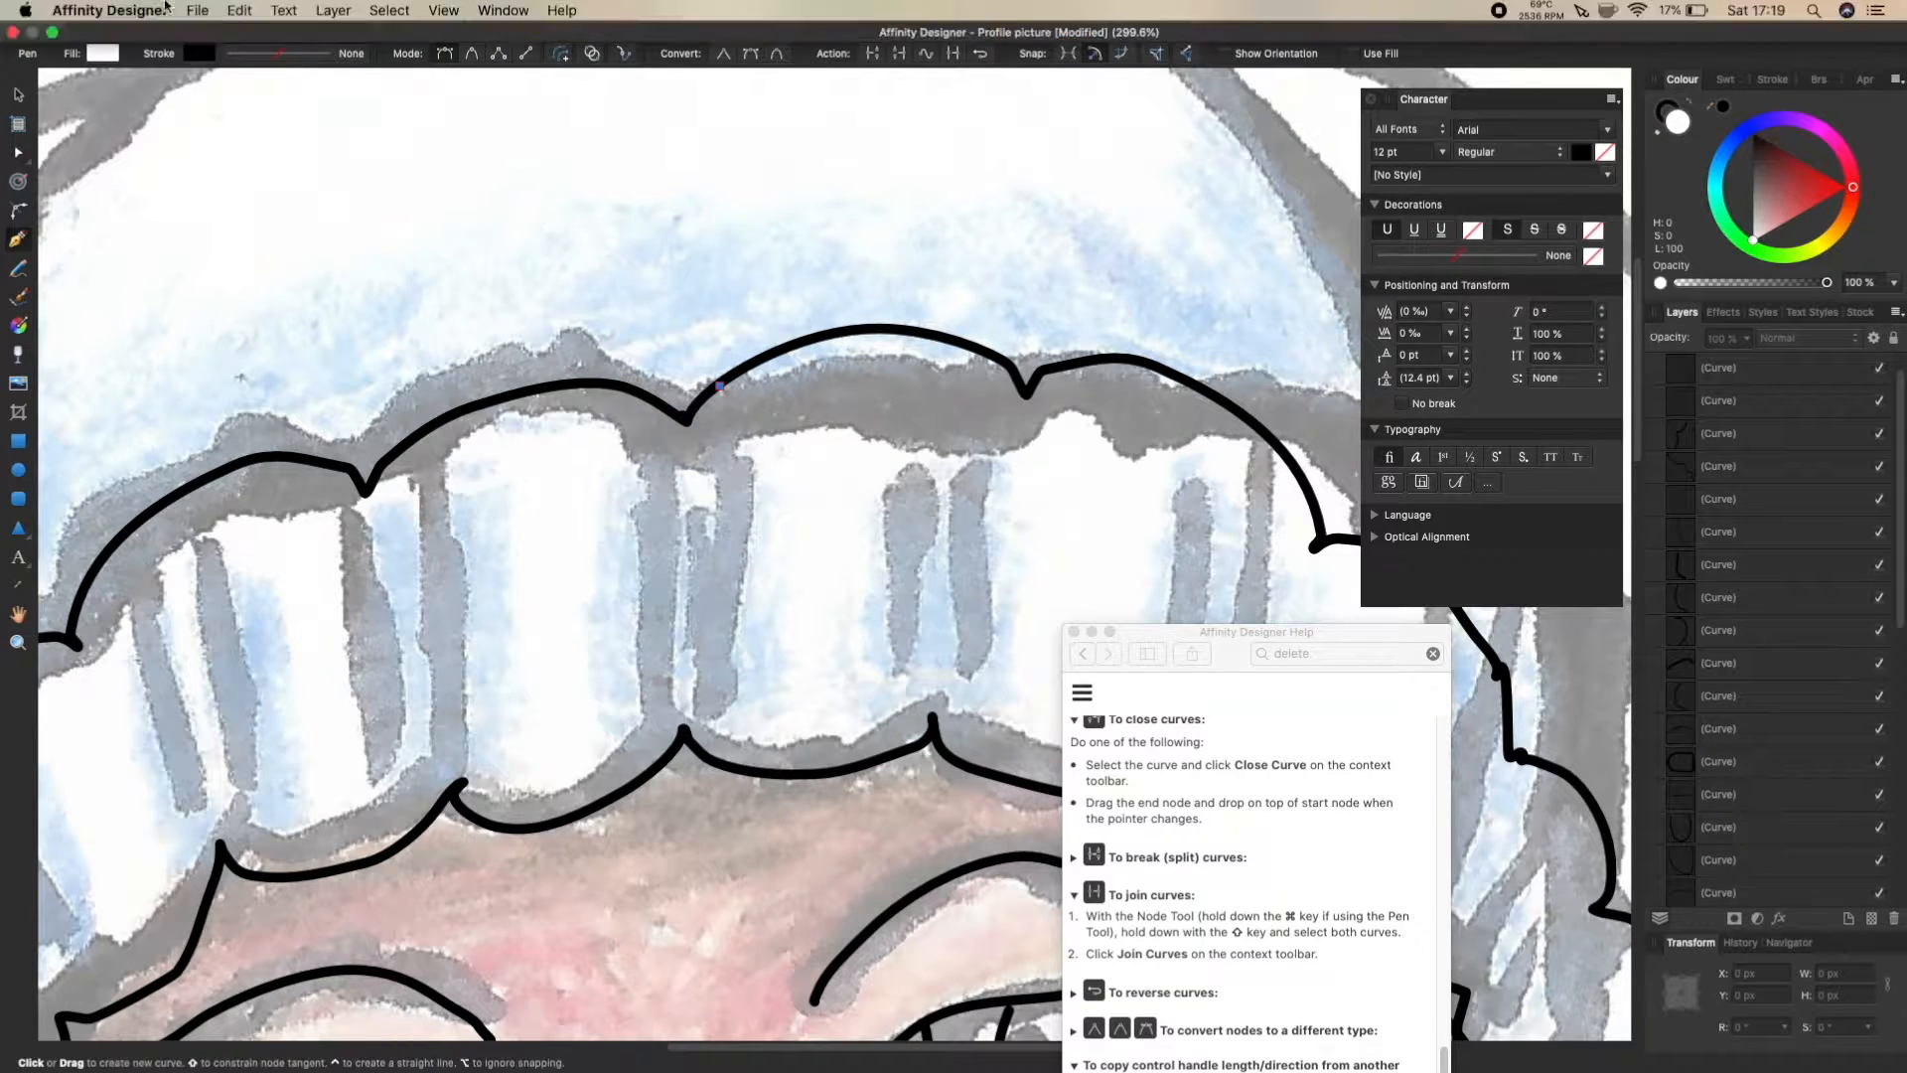
pyautogui.press('a')
pyautogui.click(1848, 368)
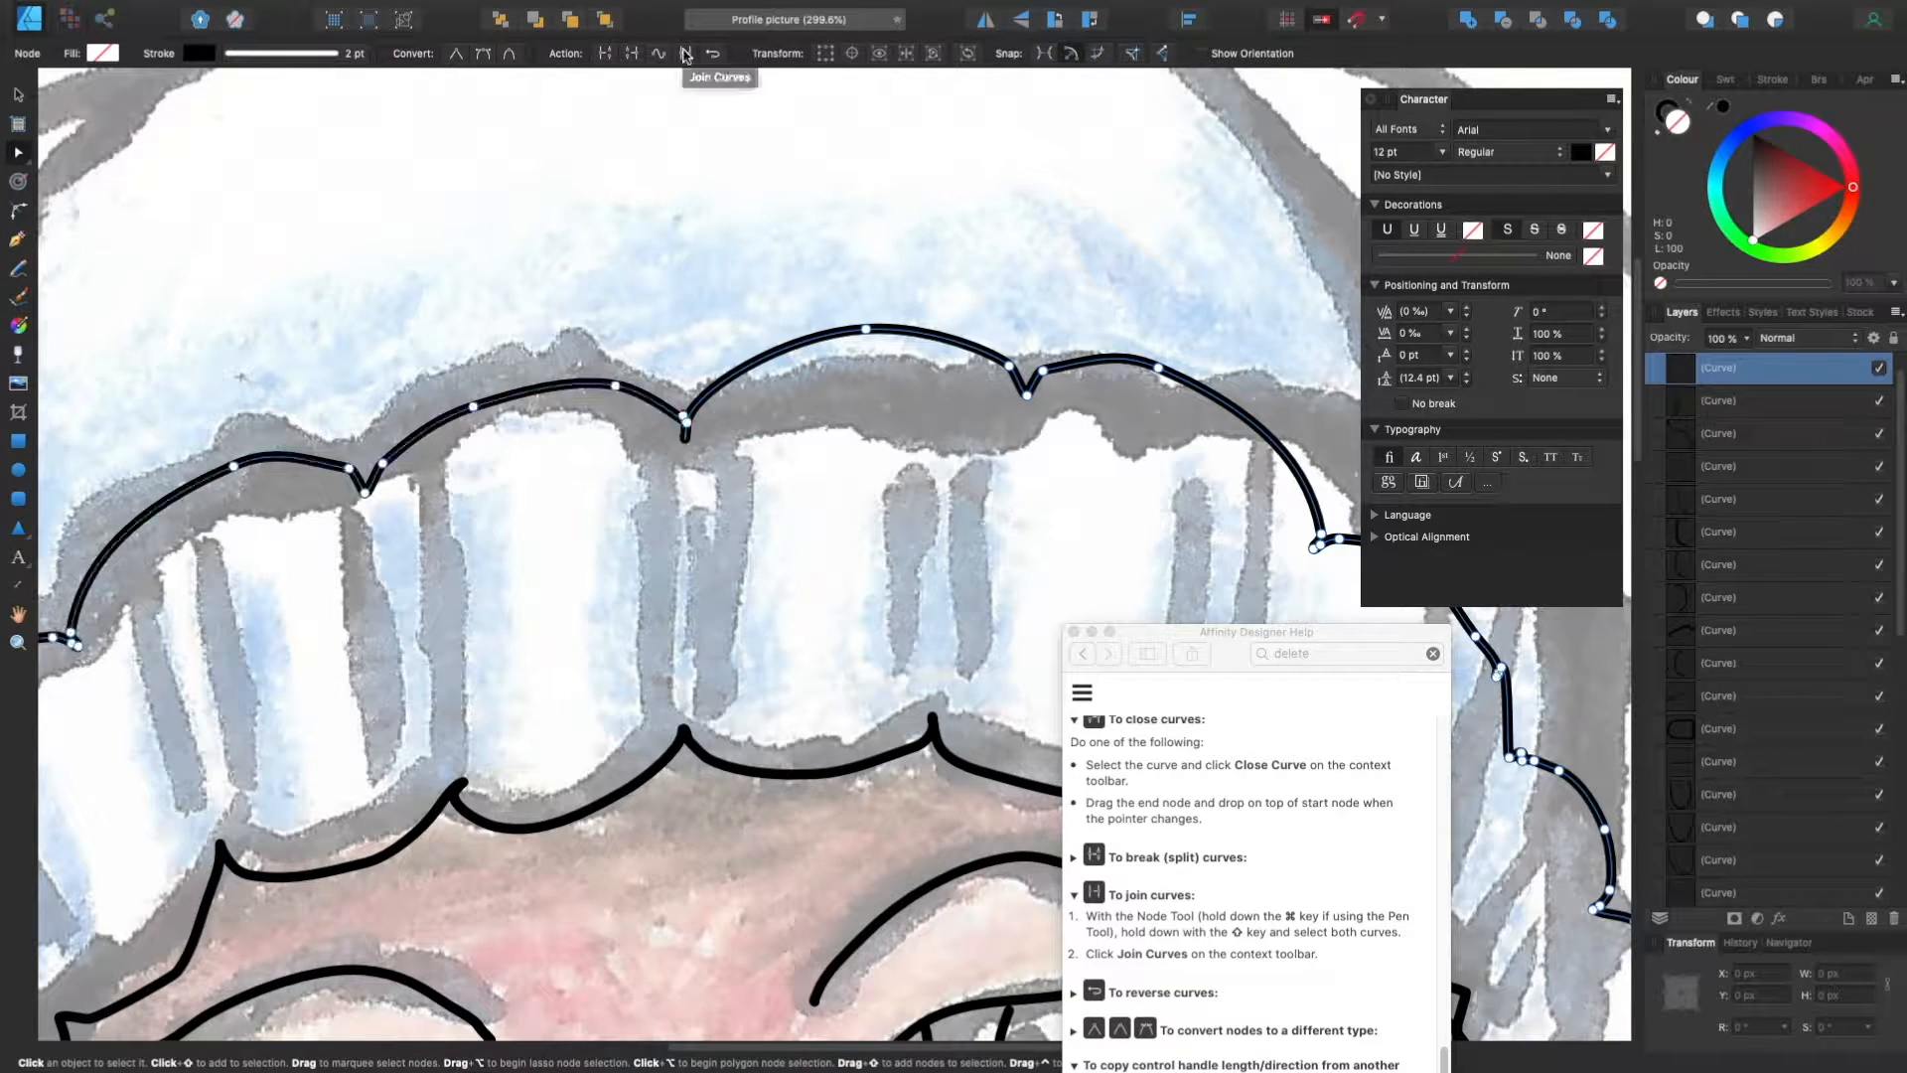
pyautogui.press('v')
pyautogui.press('super+d')
pyautogui.press('super+0')
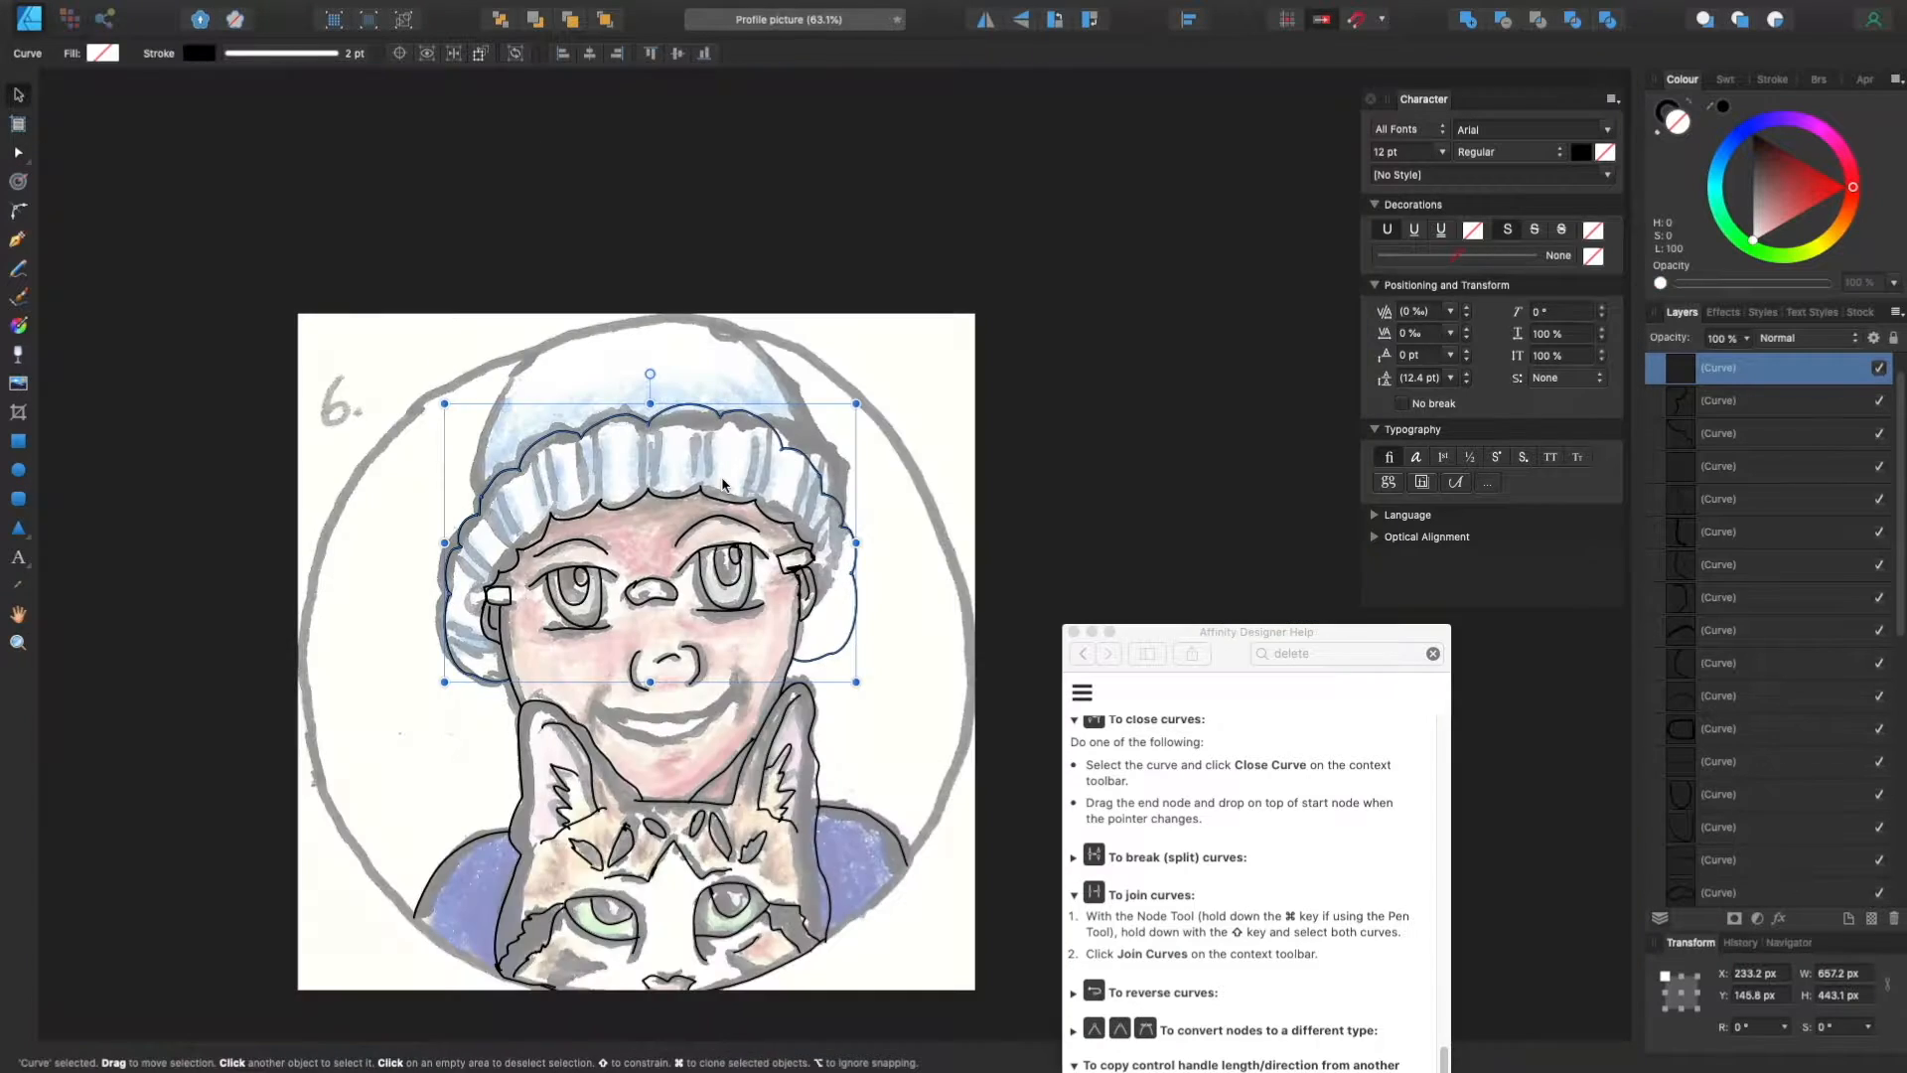
# Step: Group all of the person's curves above the Tyson group and name the group Me
pyautogui.click(1777, 369)
pyautogui.scroll(-10, 1778, 553)
pyautogui.keyDown('shift'); pyautogui.click(1754, 792); pyautogui.keyUp('shift')
pyautogui.rightClick(1754, 789)
pyautogui.click(1737, 1018)
pyautogui.doubleClick(1724, 369)
pyautogui.write('Me')
pyautogui.click(826, 584)
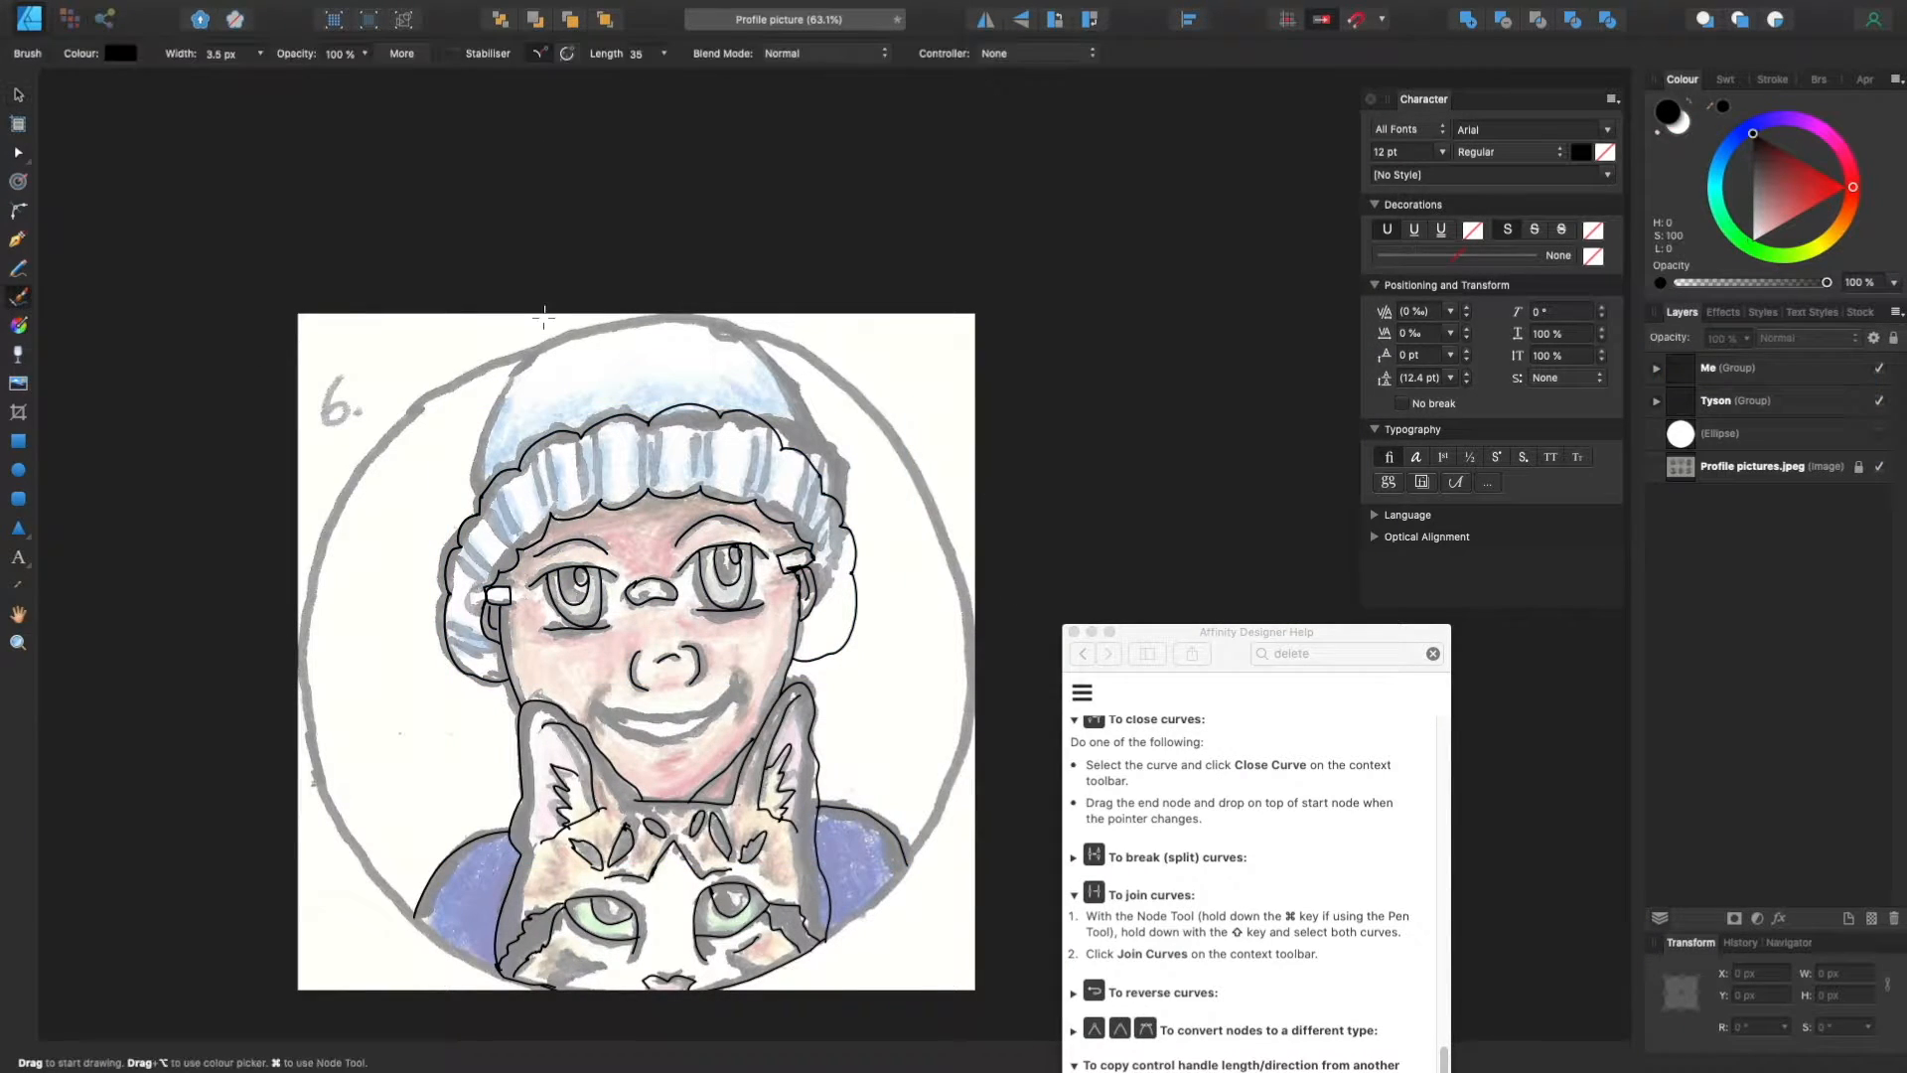
# Step: Brush in the smiling mouth, with creases at both corners, upper and lower lip lines and a broken line between them
pyautogui.moveTo(594, 707); pyautogui.dragTo(665, 726)
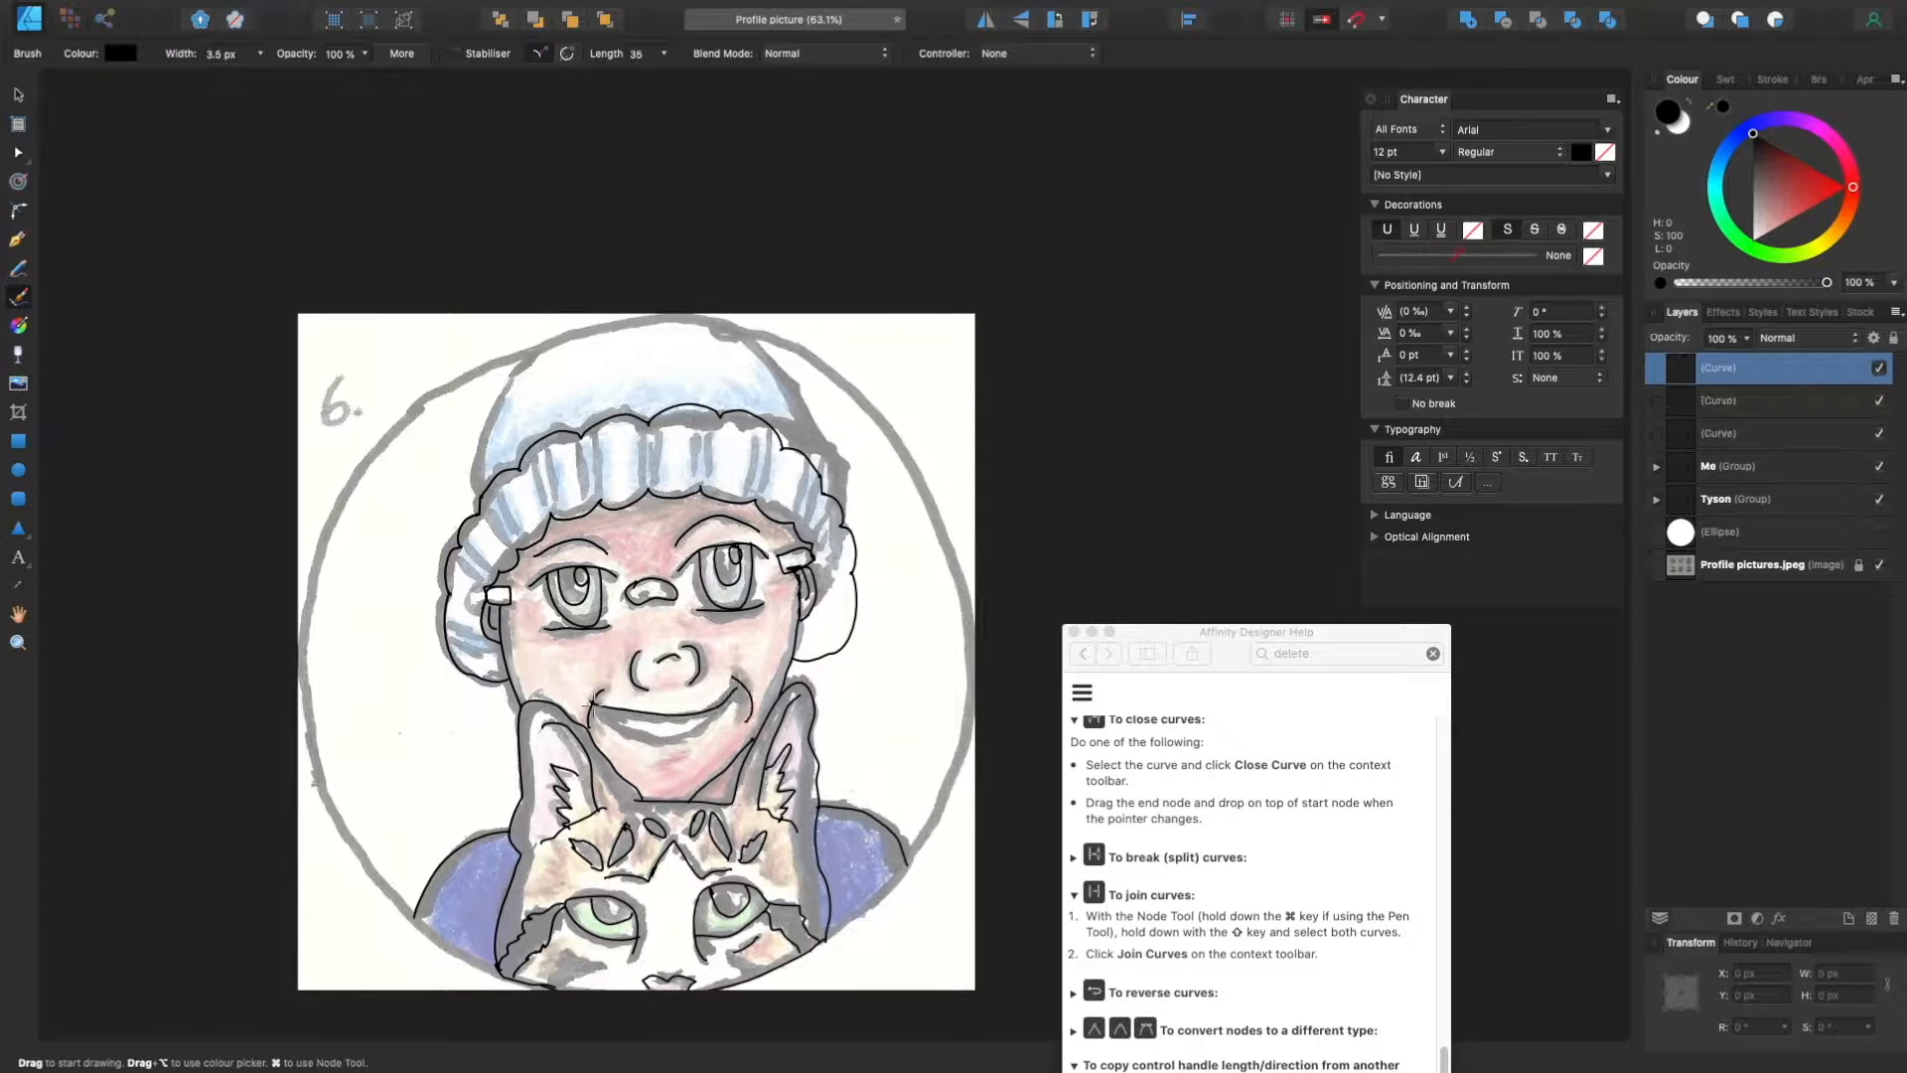
pyautogui.scroll(5, 594, 705)
pyautogui.scroll(5, 594, 705)
pyautogui.scroll(-8, 594, 706)
pyautogui.moveTo(502, 458); pyautogui.dragTo(581, 472)
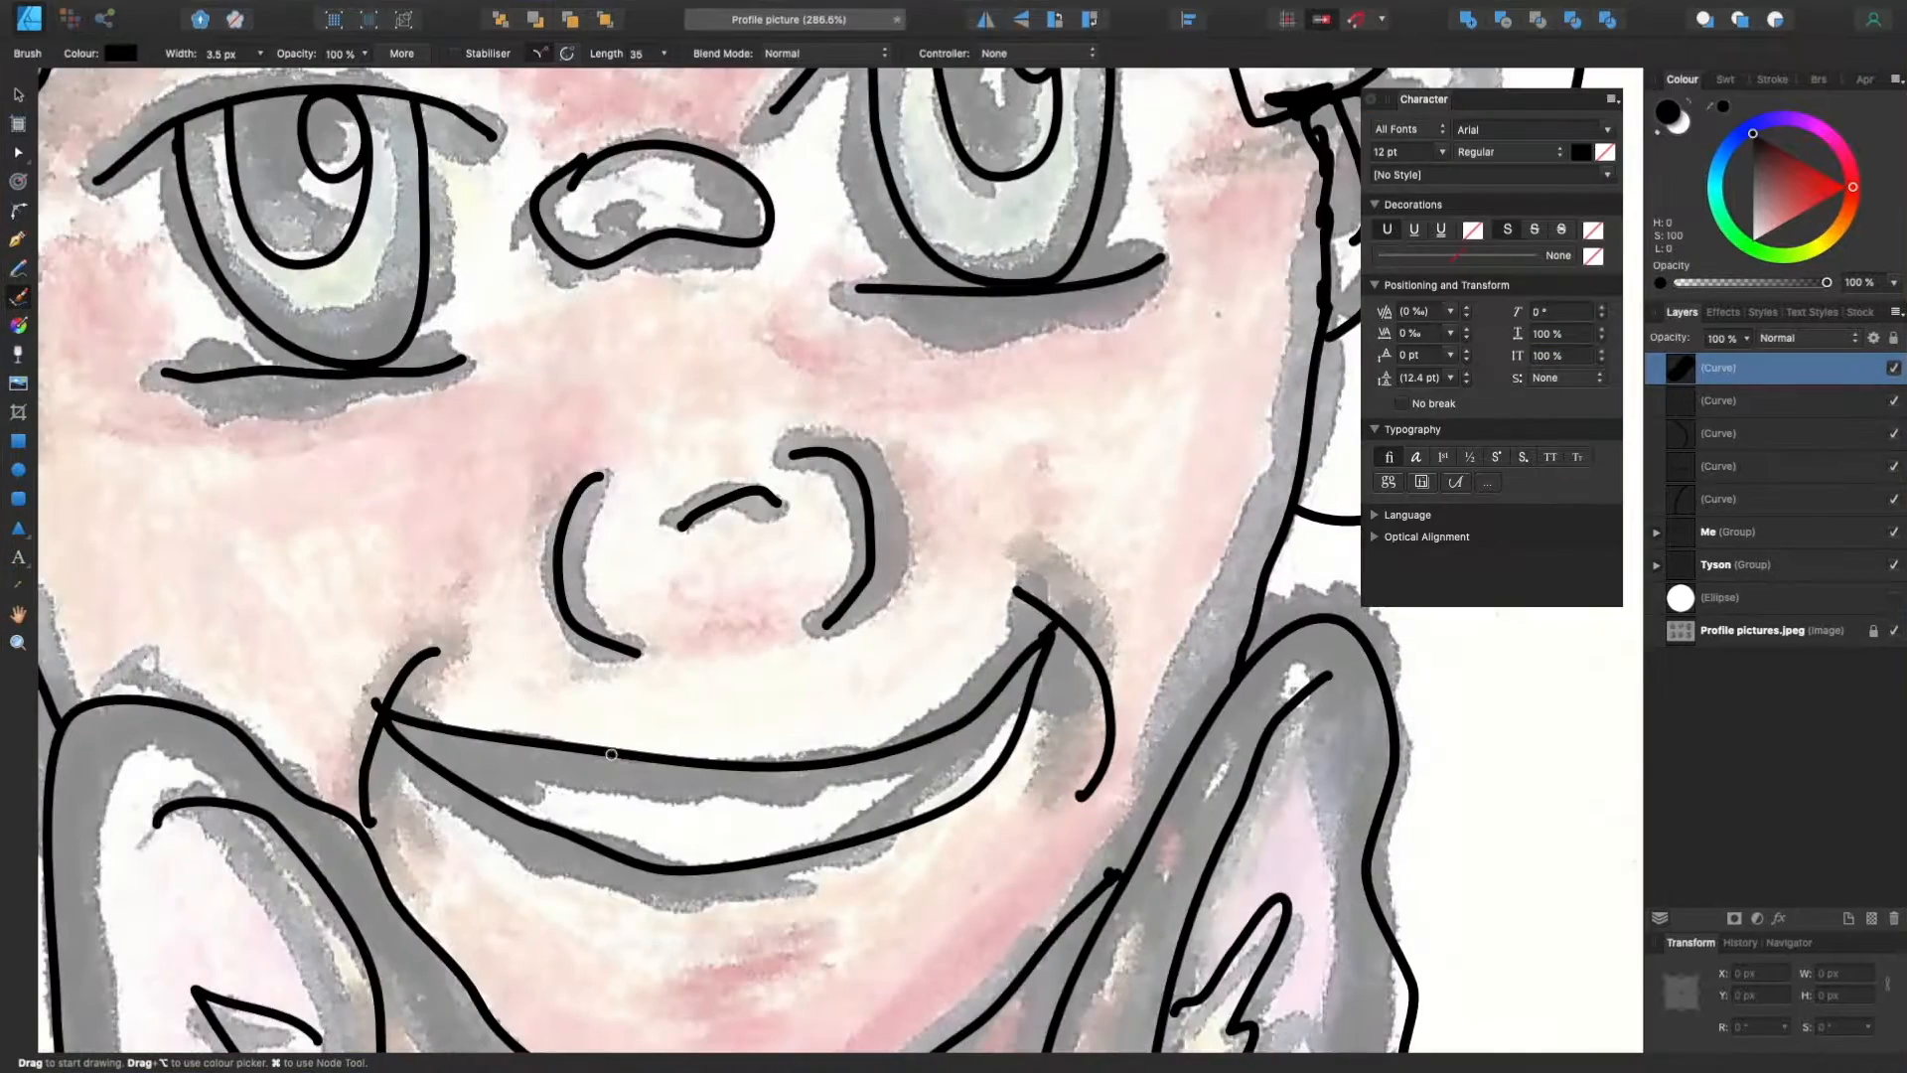
pyautogui.moveTo(380, 710); pyautogui.dragTo(545, 788)
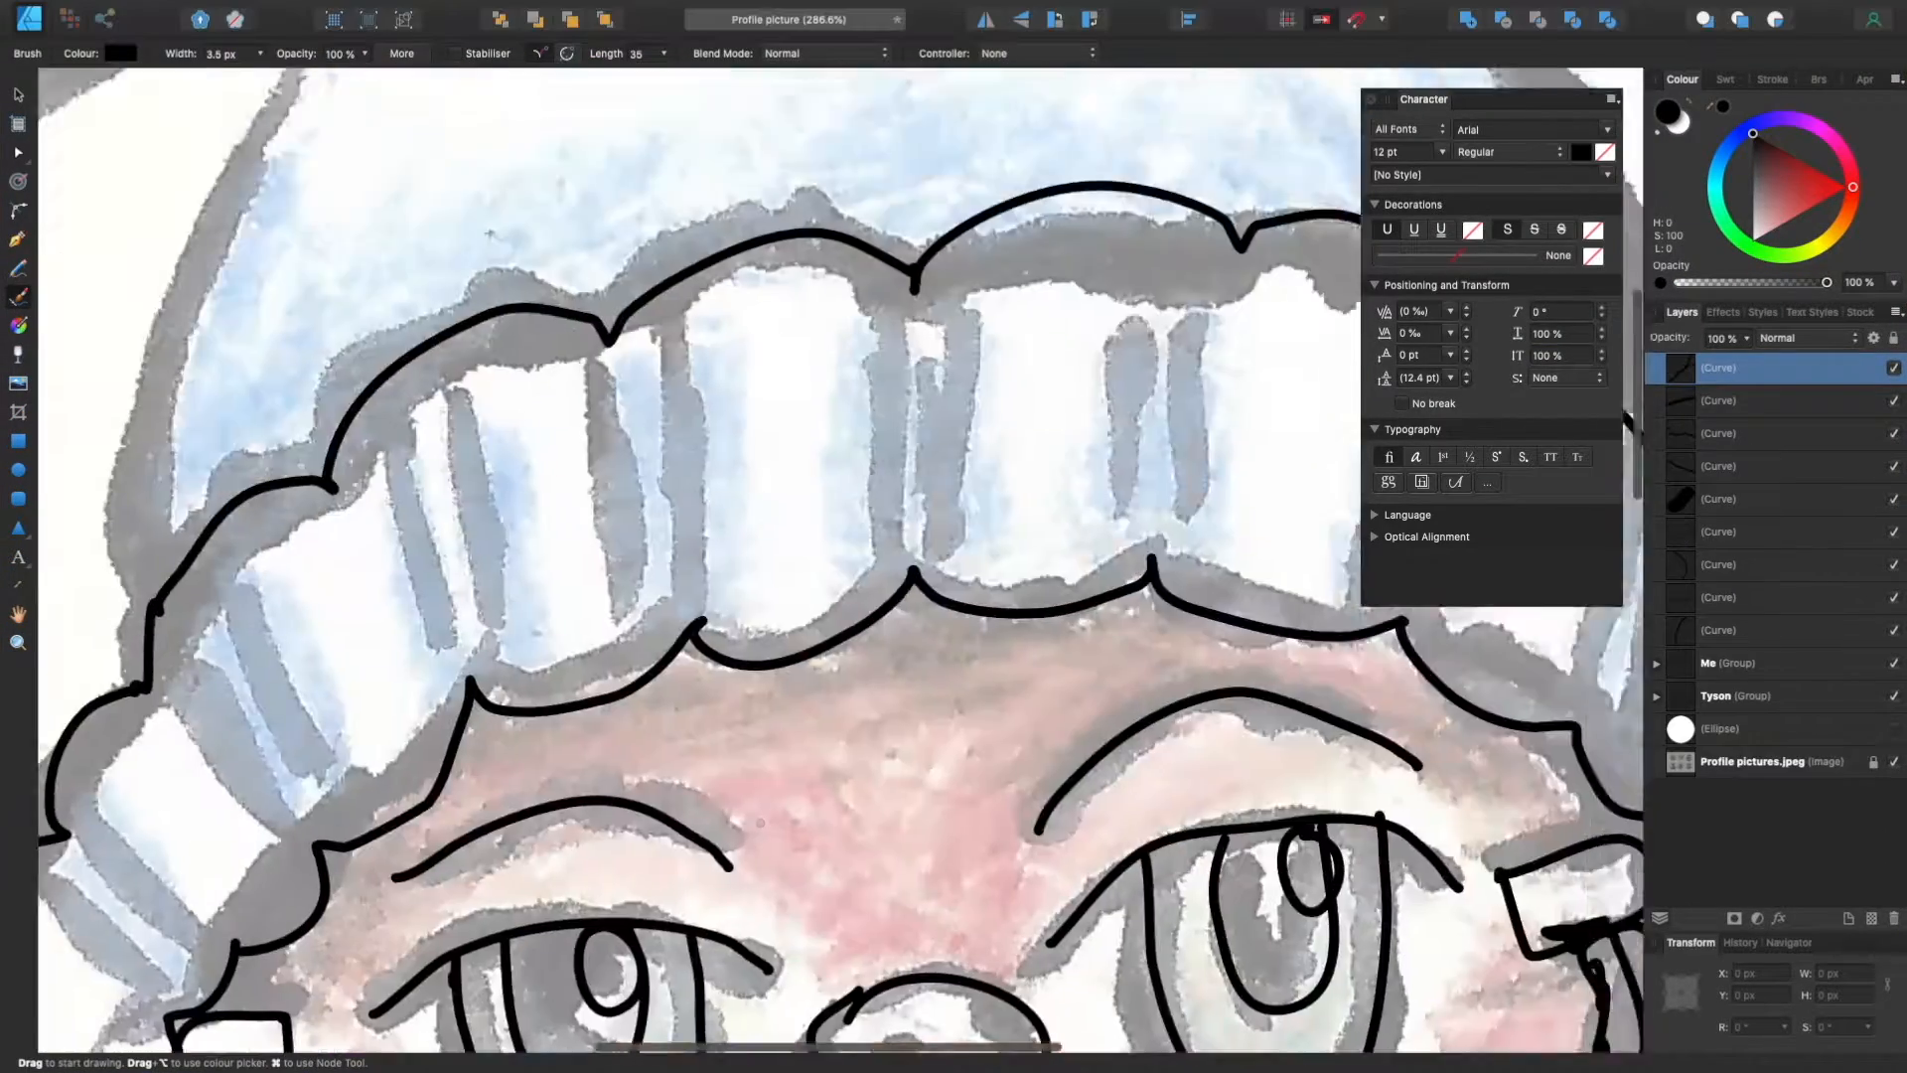
# Step: Brush broken rib lines between the upper and lower scallops all along the hat's brim
pyautogui.scroll(3, 695, 496)
pyautogui.moveTo(60, 248)
pyautogui.mouseDown()
pyautogui.moveTo(383, 235)
pyautogui.moveTo(723, 331)
pyautogui.mouseUp()
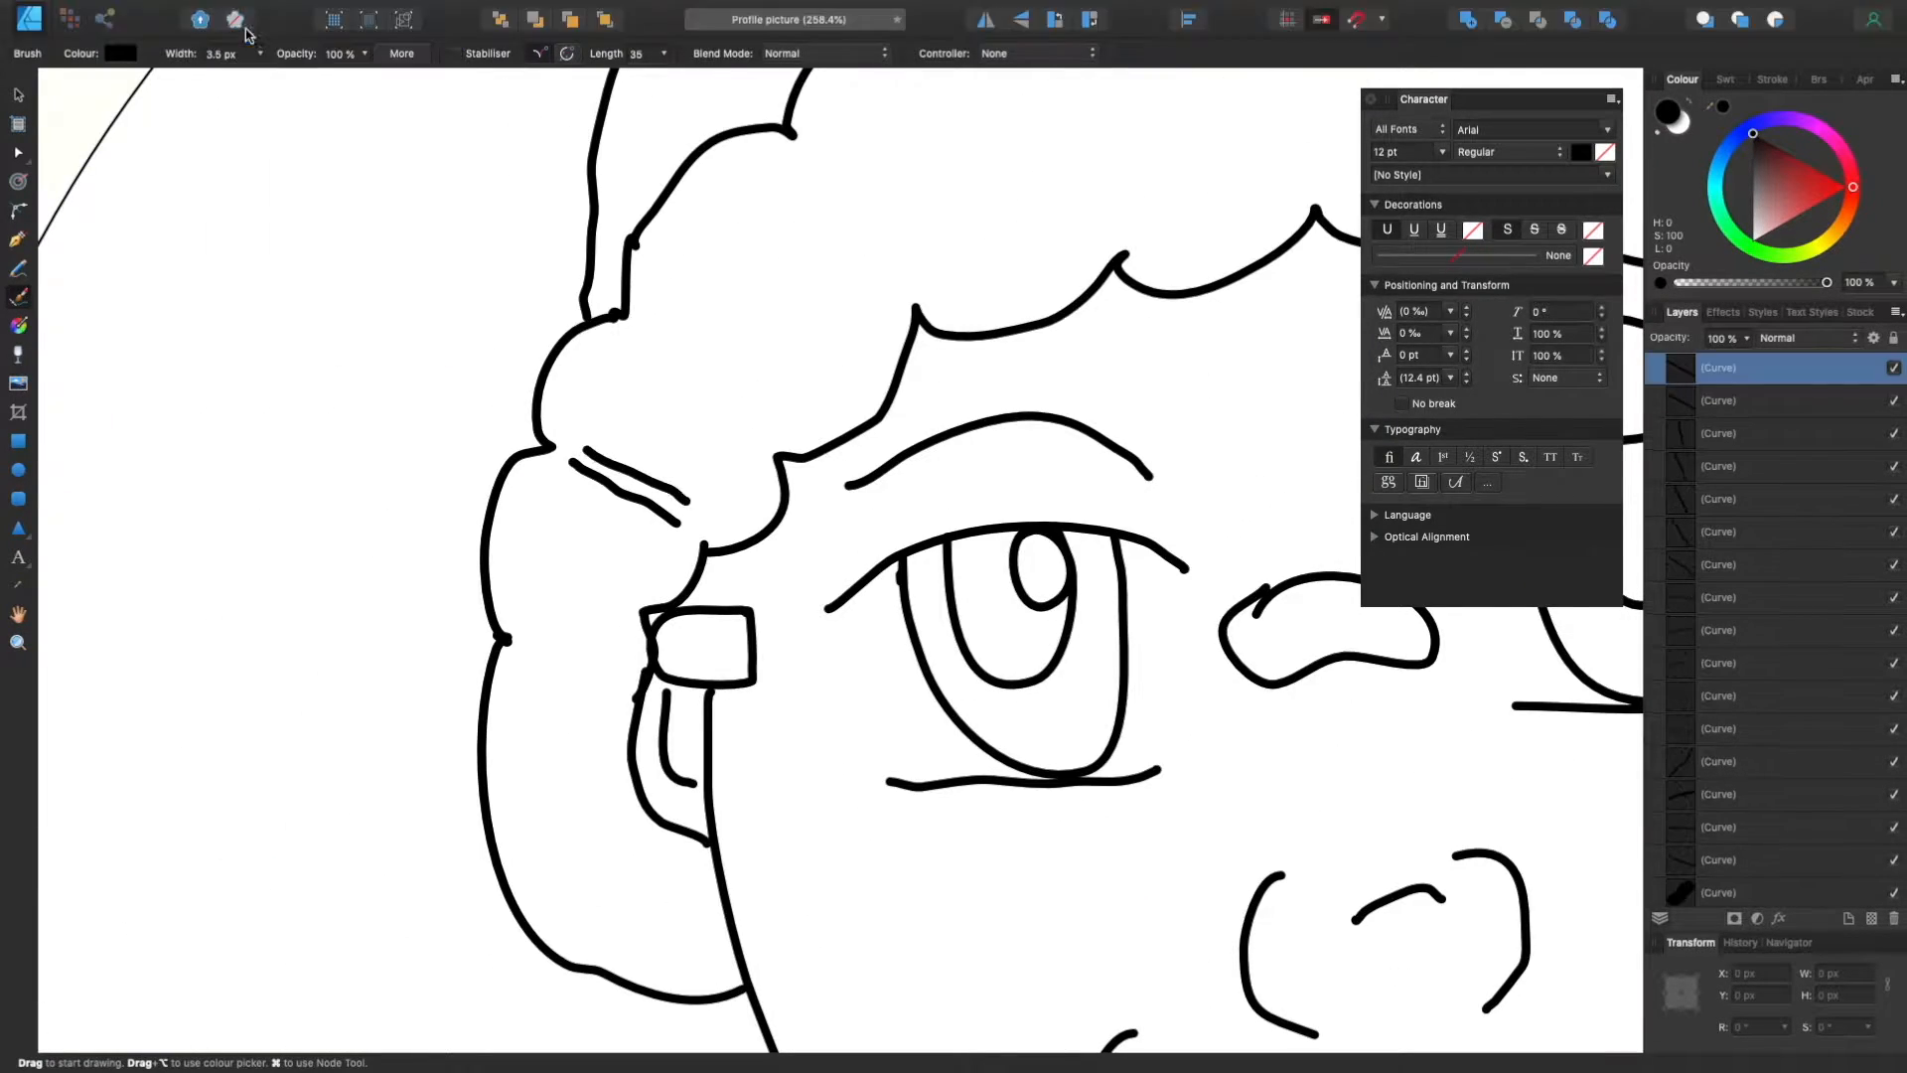
pyautogui.press('super+z')
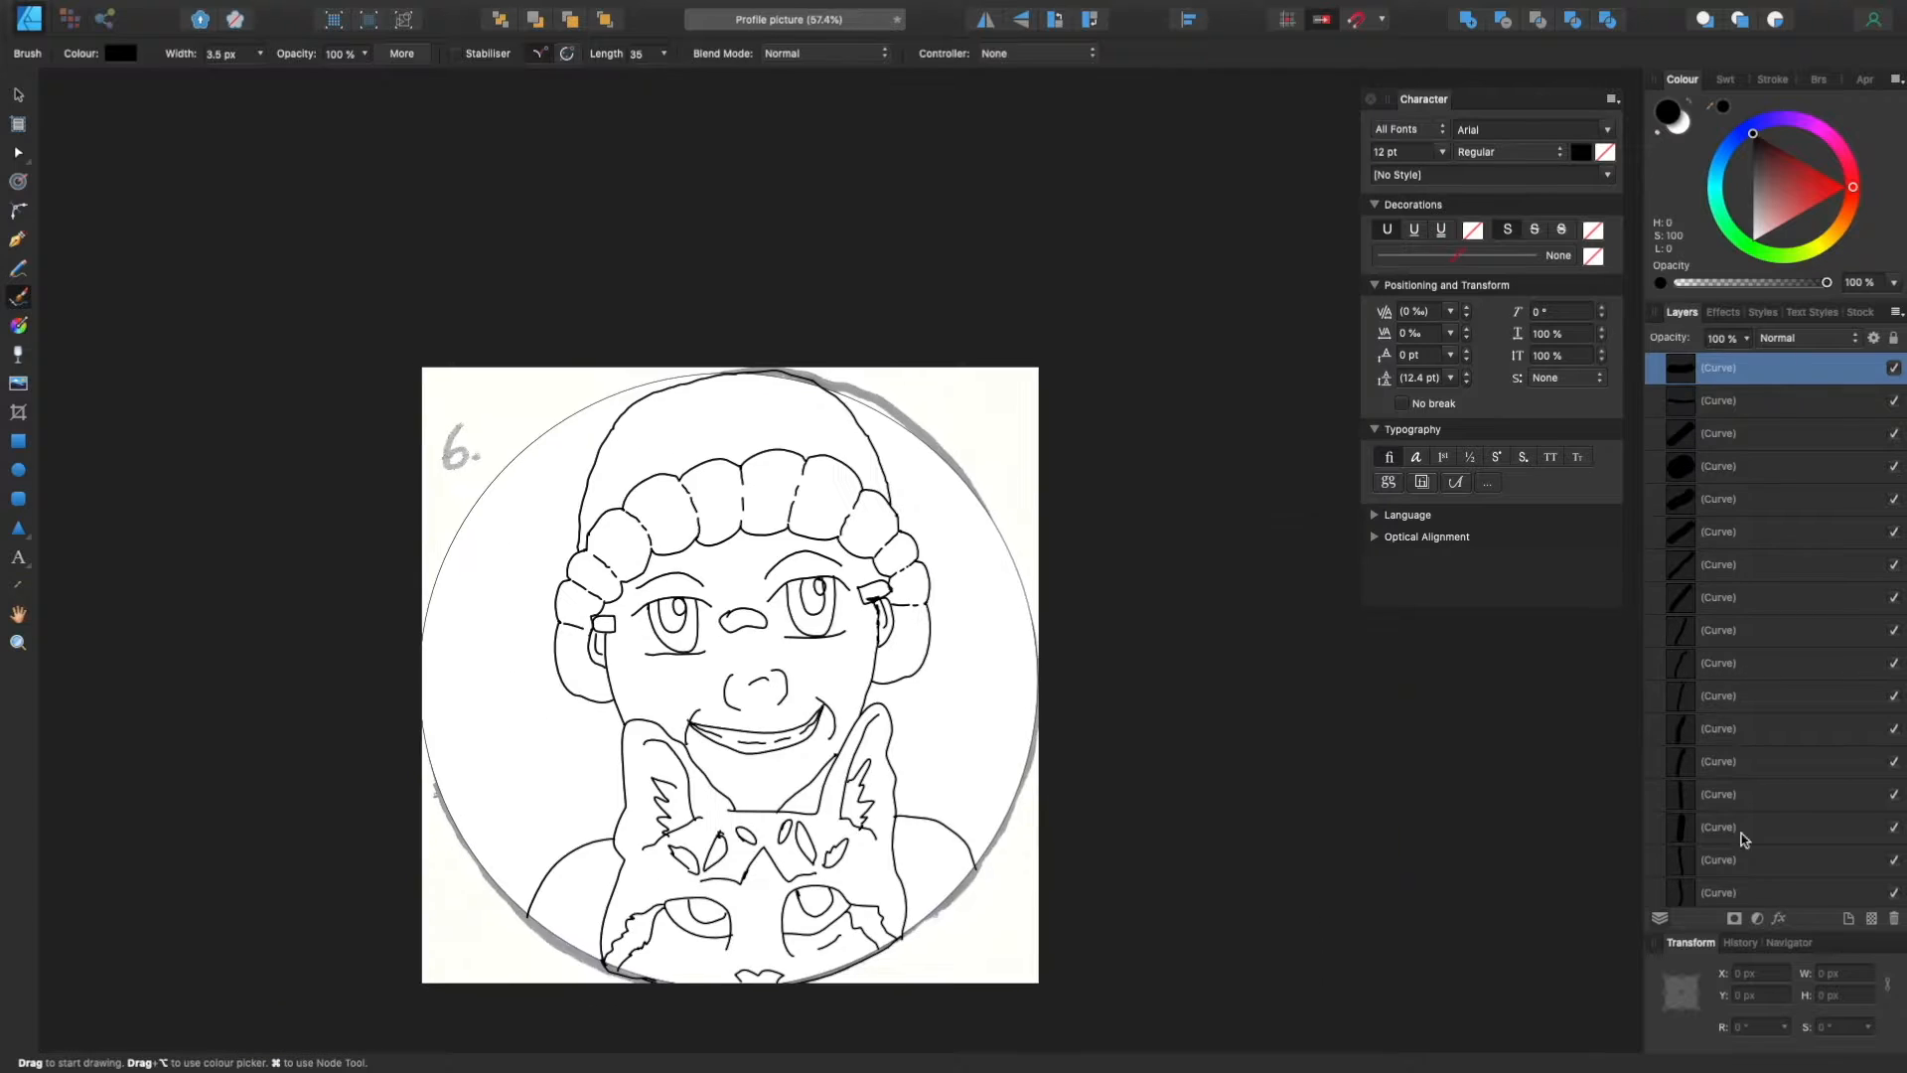
# Step: Save the document and group all the newly drawn curves together with the Me group
pyautogui.scroll(-15, 1744, 839)
pyautogui.press('super+s')
pyautogui.click(1754, 374)
pyautogui.scroll(3, 1754, 374)
pyautogui.scroll(-3, 1754, 374)
pyautogui.keyDown('shift'); pyautogui.click(1753, 768); pyautogui.keyUp('shift')
pyautogui.rightClick(1753, 767)
pyautogui.click(1748, 579)
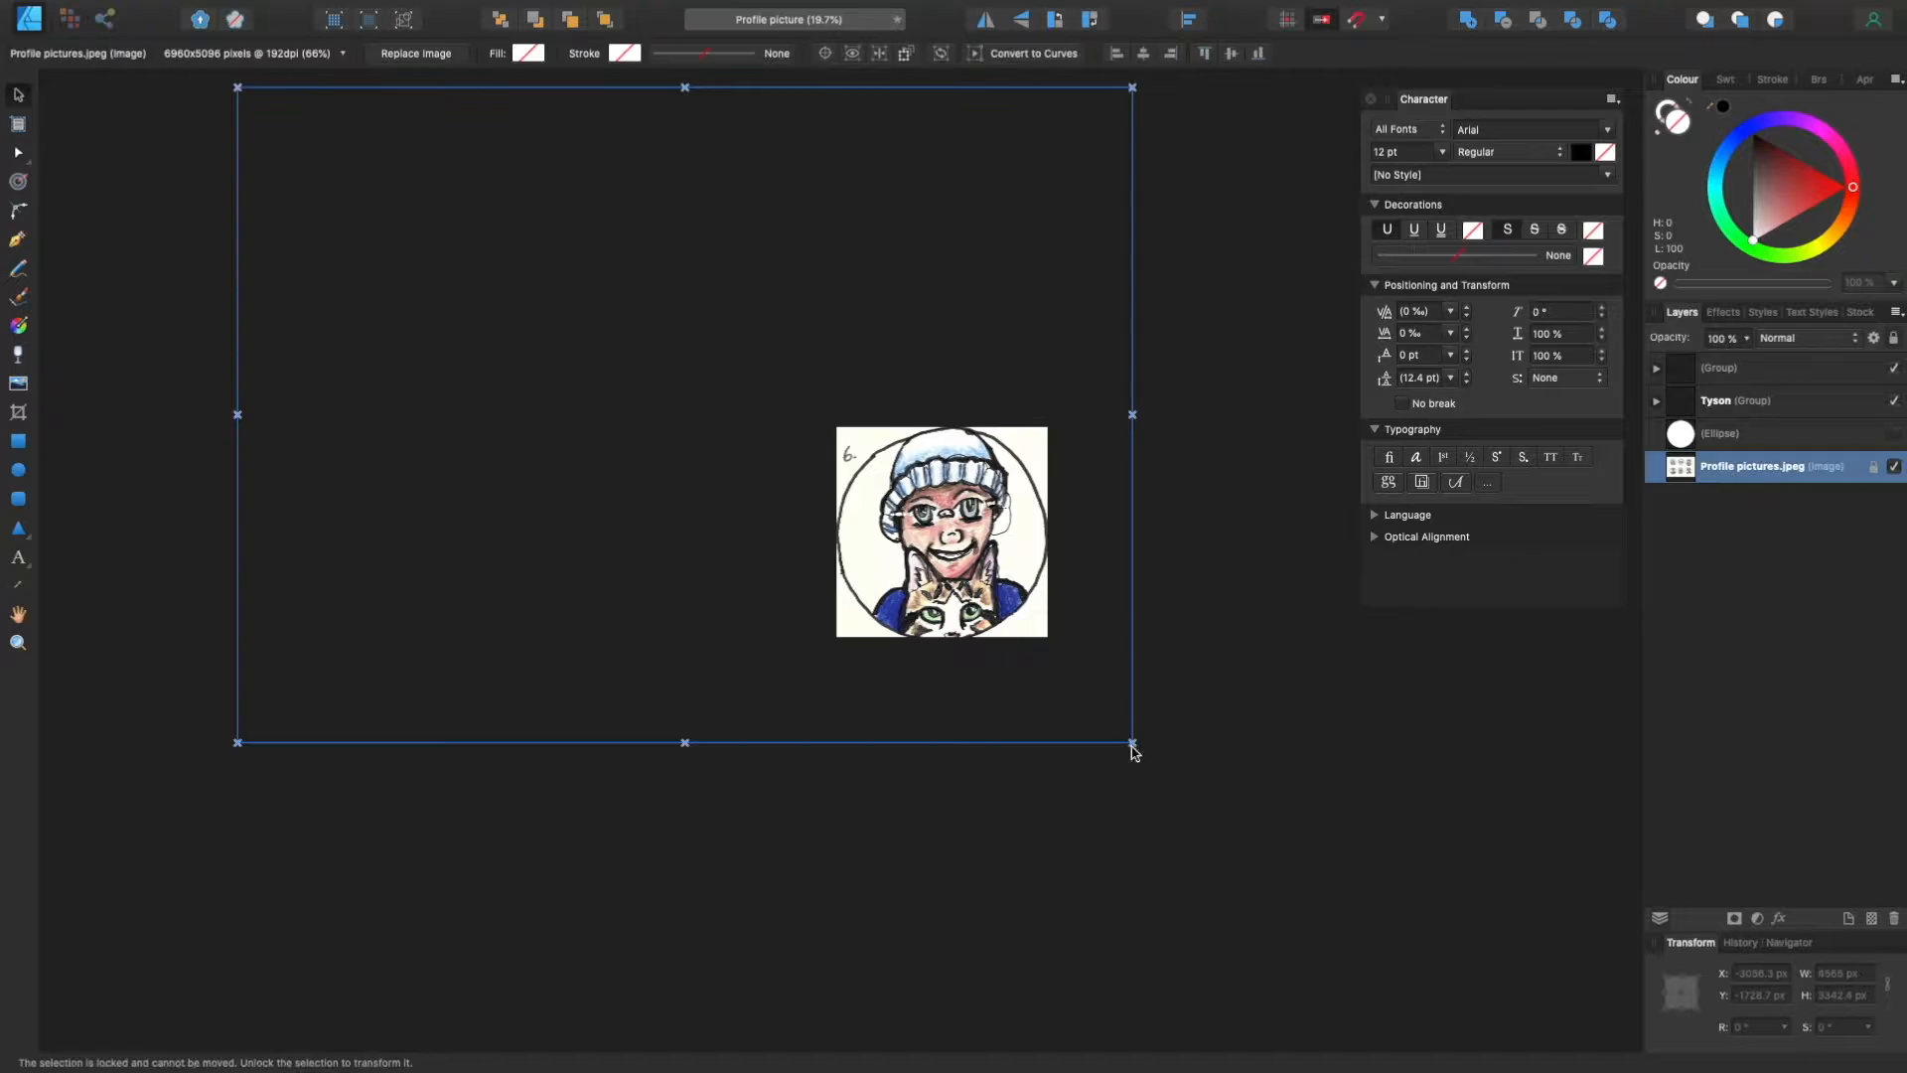
# Step: Scale down the Profile pictures.jpeg reference image and place its portrait in the artboard's upper left corner
pyautogui.moveTo(1132, 744); pyautogui.dragTo(1110, 724)
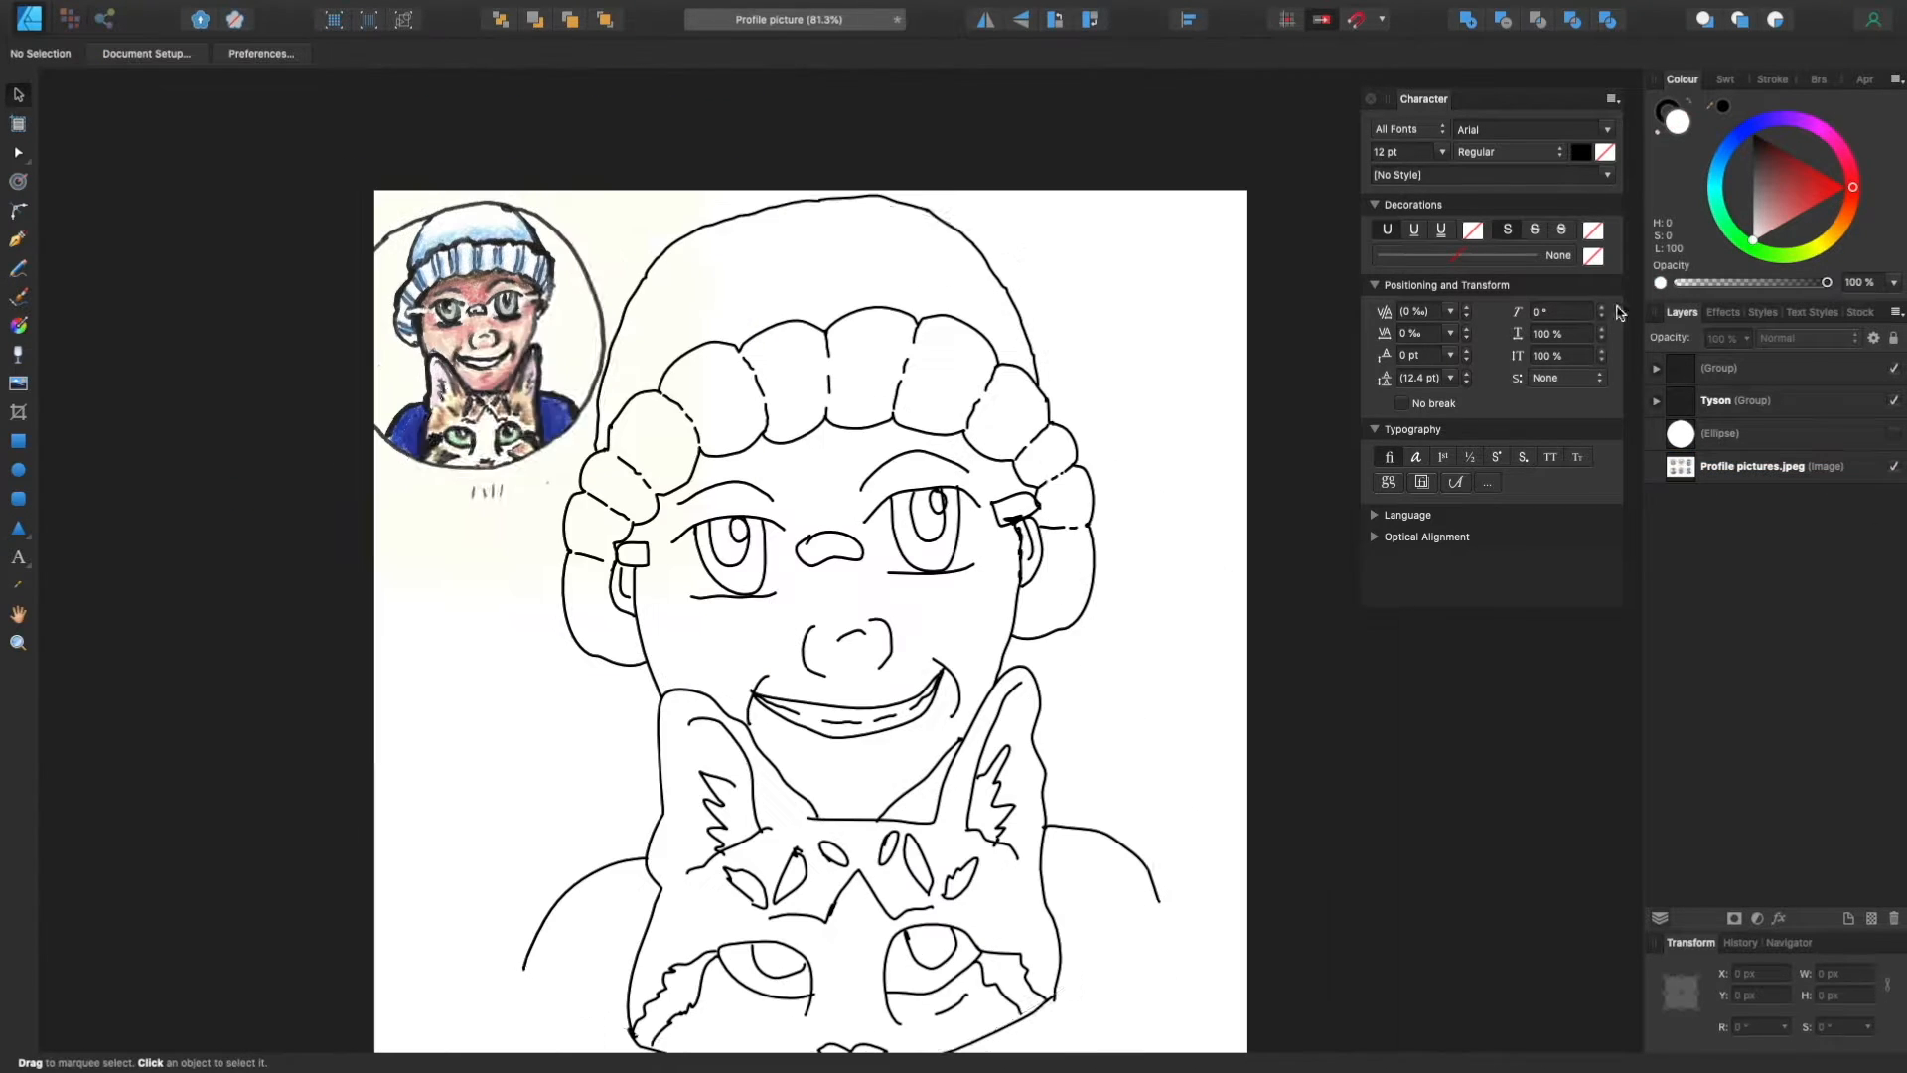
pyautogui.click(196, 12)
pyautogui.click(257, 170)
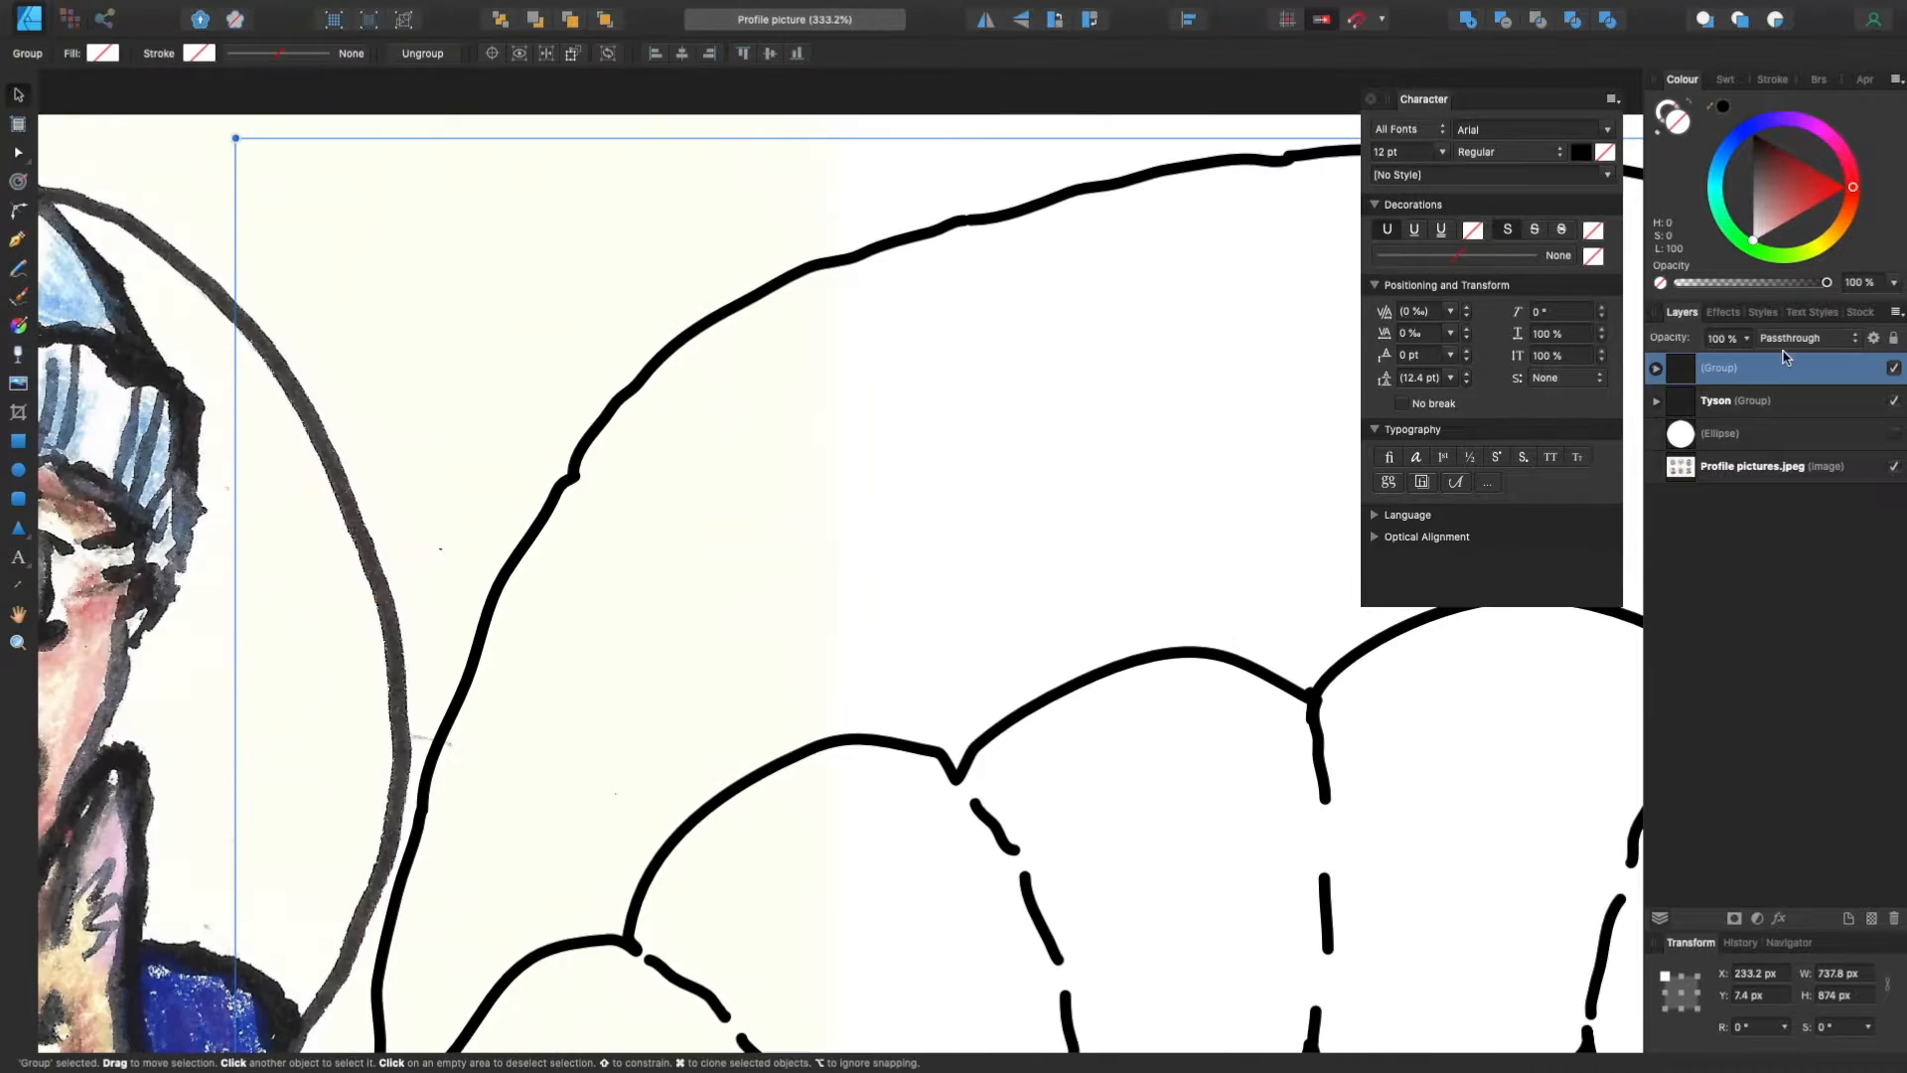
# Step: Expand the new group and join the curves forming the left part of the hat's crown outline
pyautogui.click(1656, 368)
pyautogui.doubleClick(616, 403)
pyautogui.scroll(-10, 1764, 772)
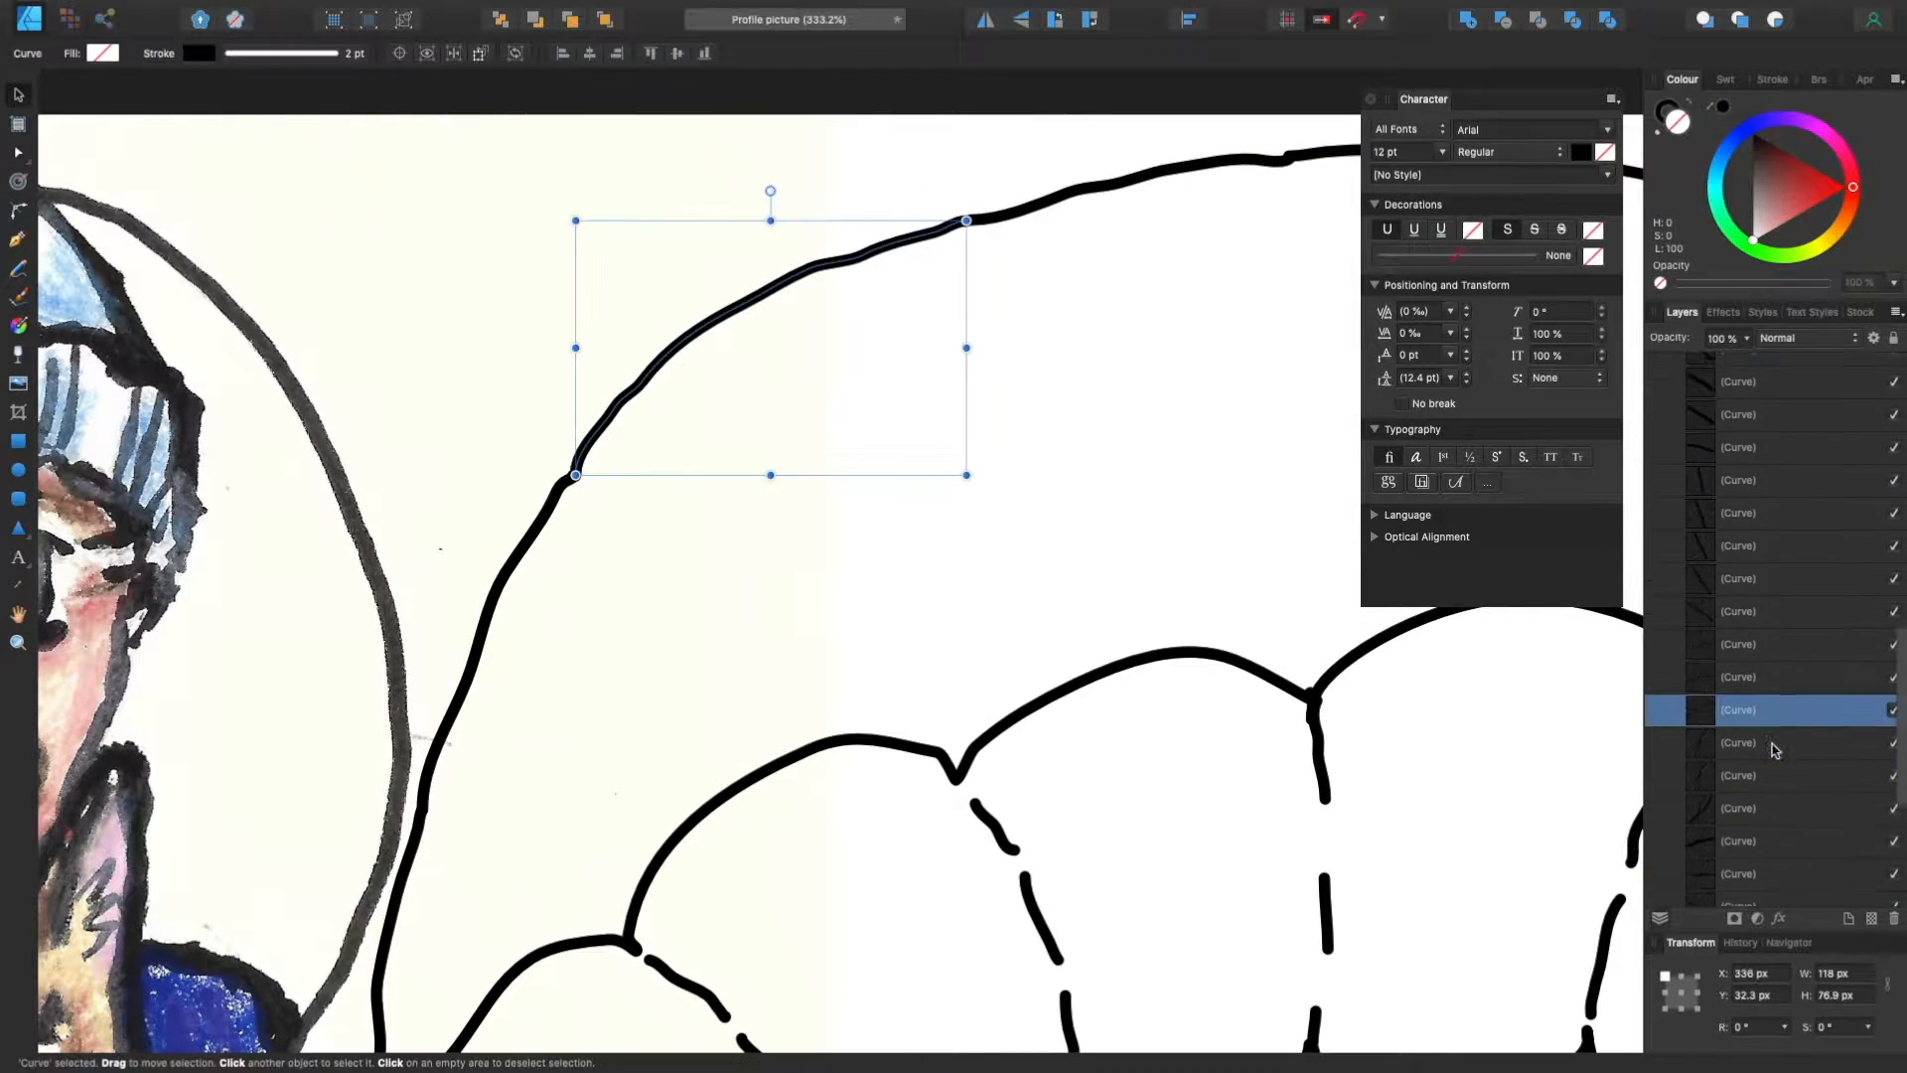
pyautogui.click(1764, 743)
pyautogui.keyDown('shift'); pyautogui.click(1764, 712); pyautogui.keyUp('shift')
pyautogui.click(18, 153)
pyautogui.click(685, 54)
pyautogui.click(1763, 678)
pyautogui.keyDown('shift'); pyautogui.click(1763, 708); pyautogui.keyUp('shift')
pyautogui.click(685, 53)
pyautogui.hscroll(4, 945, 287)
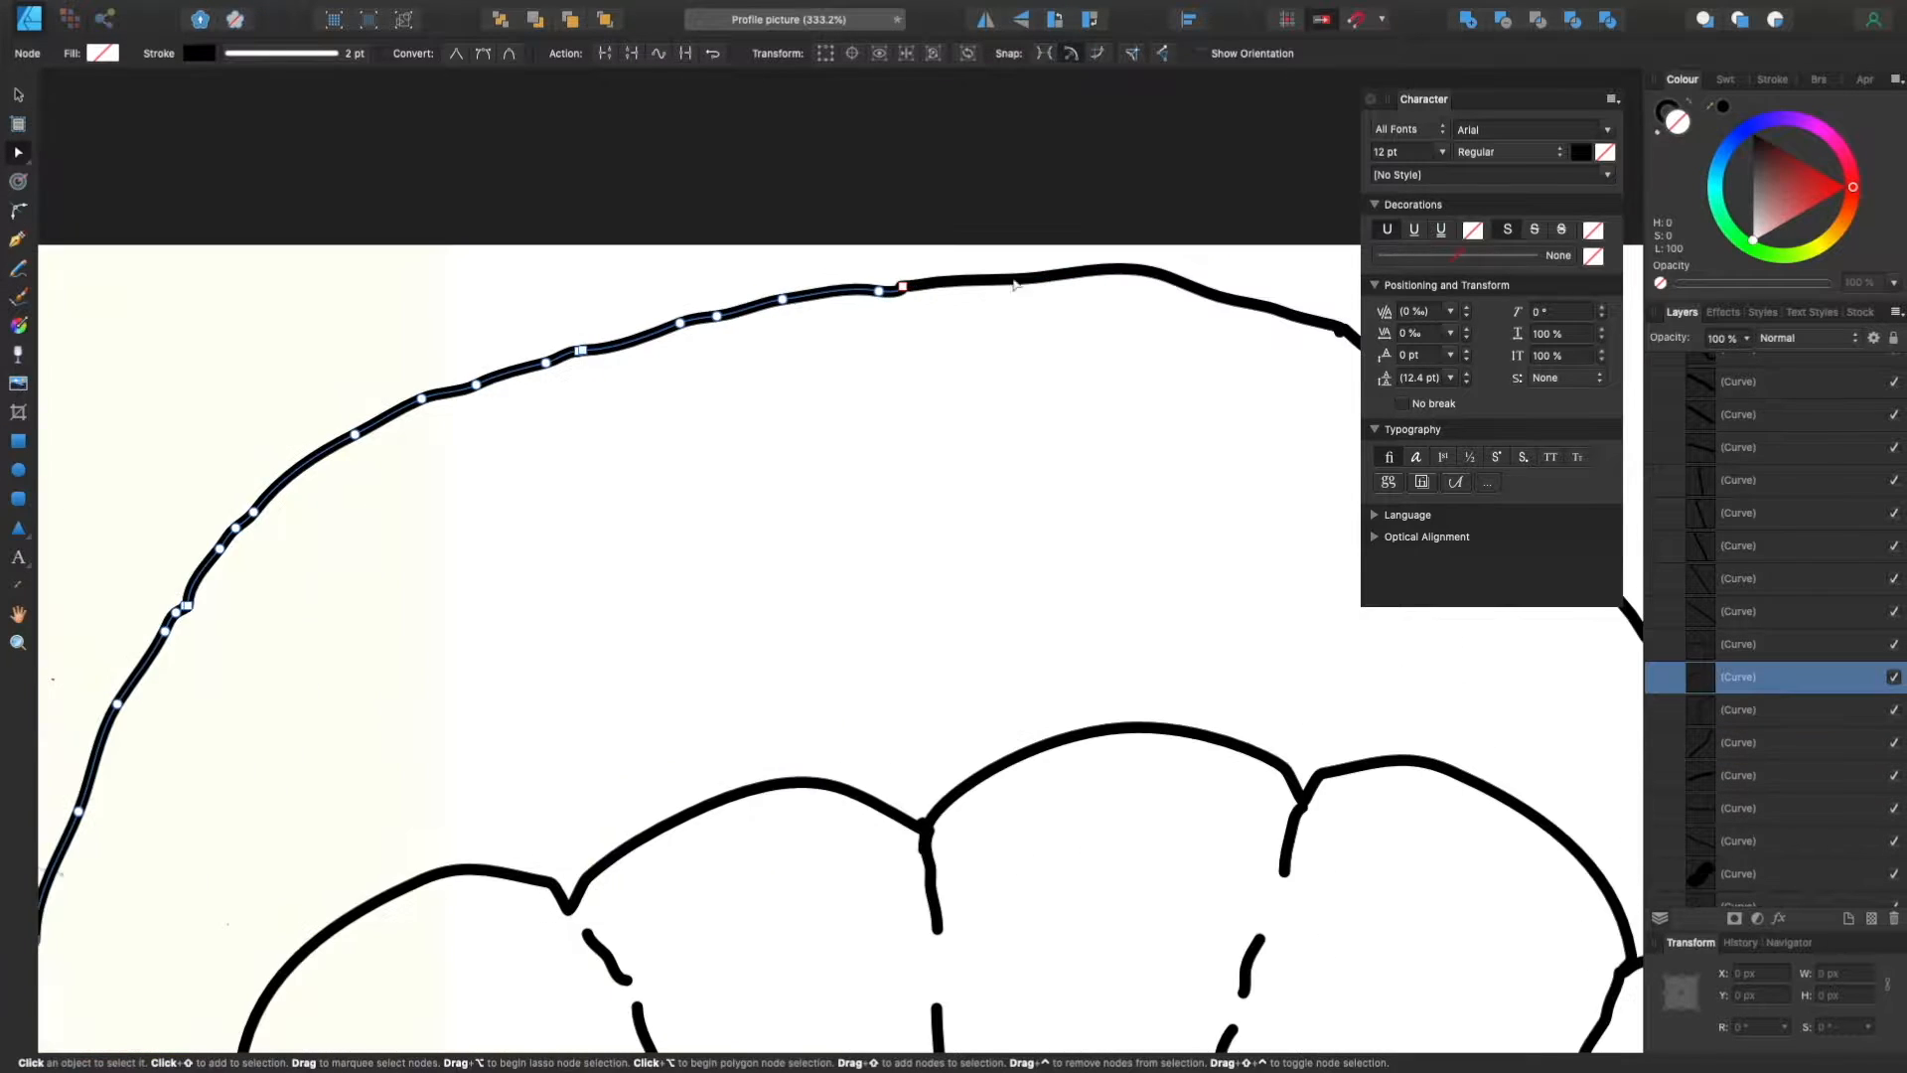
# Step: Join the curves over the top of the hat's crown, one after another, to the left part of the outline
pyautogui.click(1764, 643)
pyautogui.keyDown('shift'); pyautogui.click(1764, 676); pyautogui.keyUp('shift')
pyautogui.click(685, 53)
pyautogui.keyDown('shift'); pyautogui.click(1764, 612); pyautogui.keyUp('shift')
pyautogui.click(685, 54)
pyautogui.click(1766, 579)
pyautogui.keyDown('shift'); pyautogui.click(1766, 612); pyautogui.keyUp('shift')
pyautogui.click(1768, 546)
pyautogui.keyDown('shift'); pyautogui.click(1776, 580); pyautogui.keyUp('shift')
pyautogui.click(686, 54)
# Step: Join the remaining curves down the right side of the crown to the hat outline
pyautogui.click(1756, 515)
pyautogui.keyDown('shift'); pyautogui.click(1756, 546); pyautogui.keyUp('shift')
pyautogui.click(685, 54)
pyautogui.click(1756, 481)
pyautogui.keyDown('shift'); pyautogui.click(1756, 514); pyautogui.keyUp('shift')
pyautogui.click(685, 54)
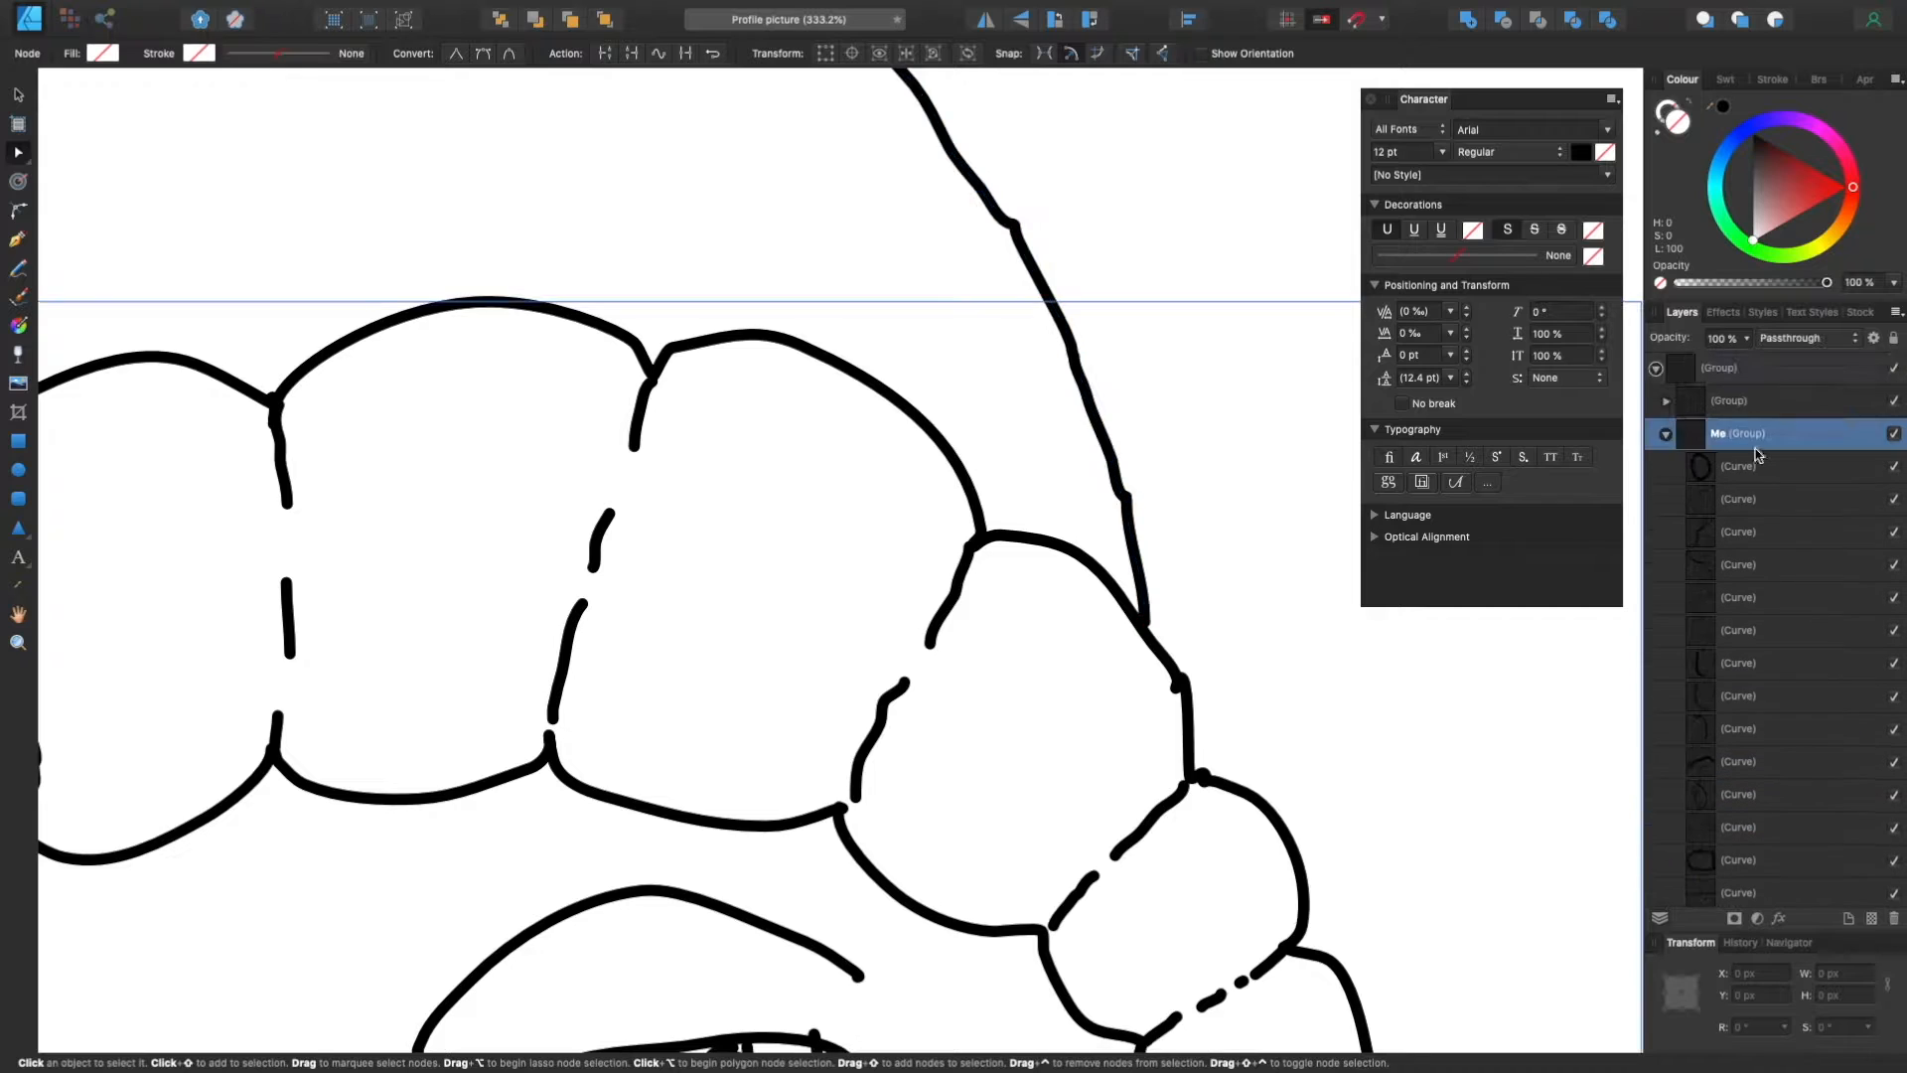
# Step: Select the ear curve and the face-side curve below the left glasses arm and join them
pyautogui.hscroll(4, 1190, 793)
pyautogui.scroll(-2, 1771, 629)
pyautogui.click(1771, 629)
pyautogui.click(1758, 368)
pyautogui.keyDown('shift'); pyautogui.click(1758, 400); pyautogui.keyUp('shift')
pyautogui.scroll(-6, 970, 485)
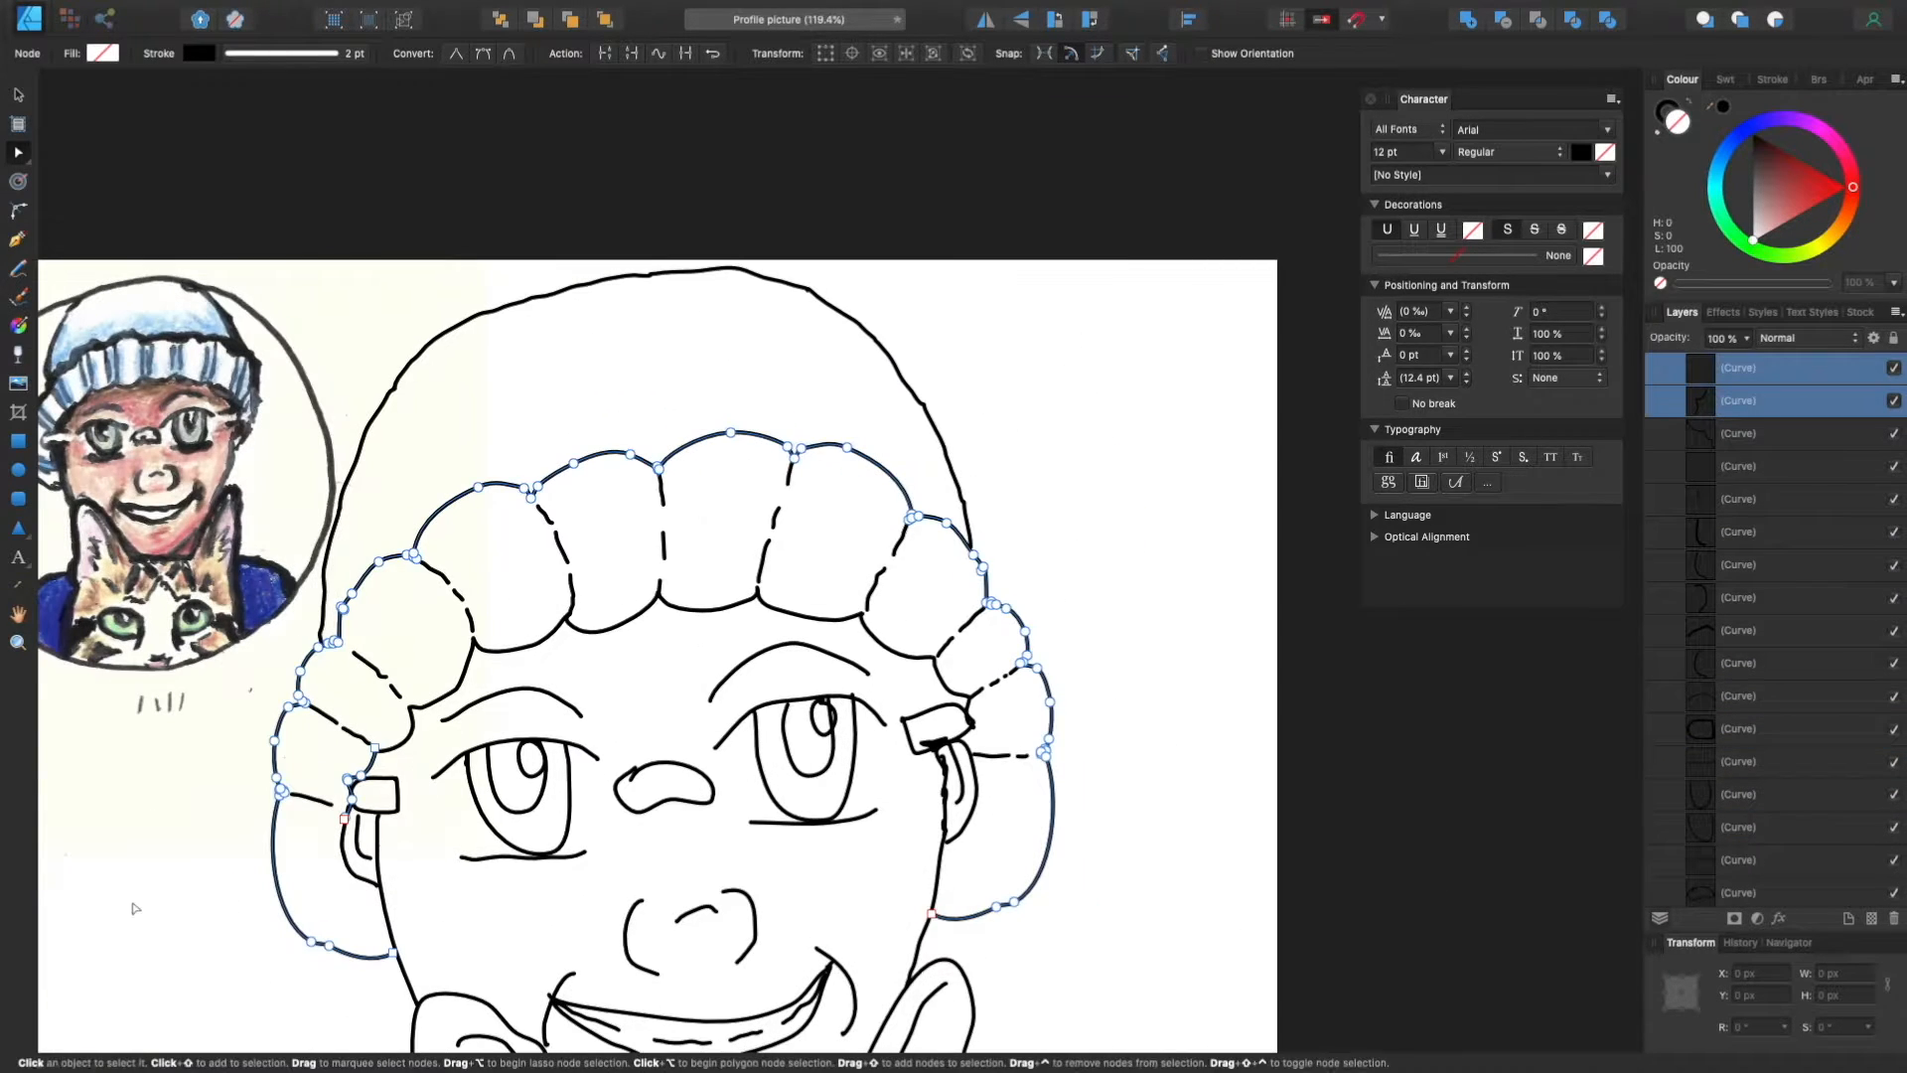
pyautogui.click(343, 847)
pyautogui.click(1823, 631)
pyautogui.keyDown('shift'); pyautogui.click(1823, 598); pyautogui.keyUp('shift')
pyautogui.moveTo(1778, 695); pyautogui.dragTo(1770, 648)
pyautogui.click(1767, 638)
pyautogui.keyDown('shift'); pyautogui.click(1767, 662); pyautogui.keyUp('shift')
pyautogui.click(685, 54)
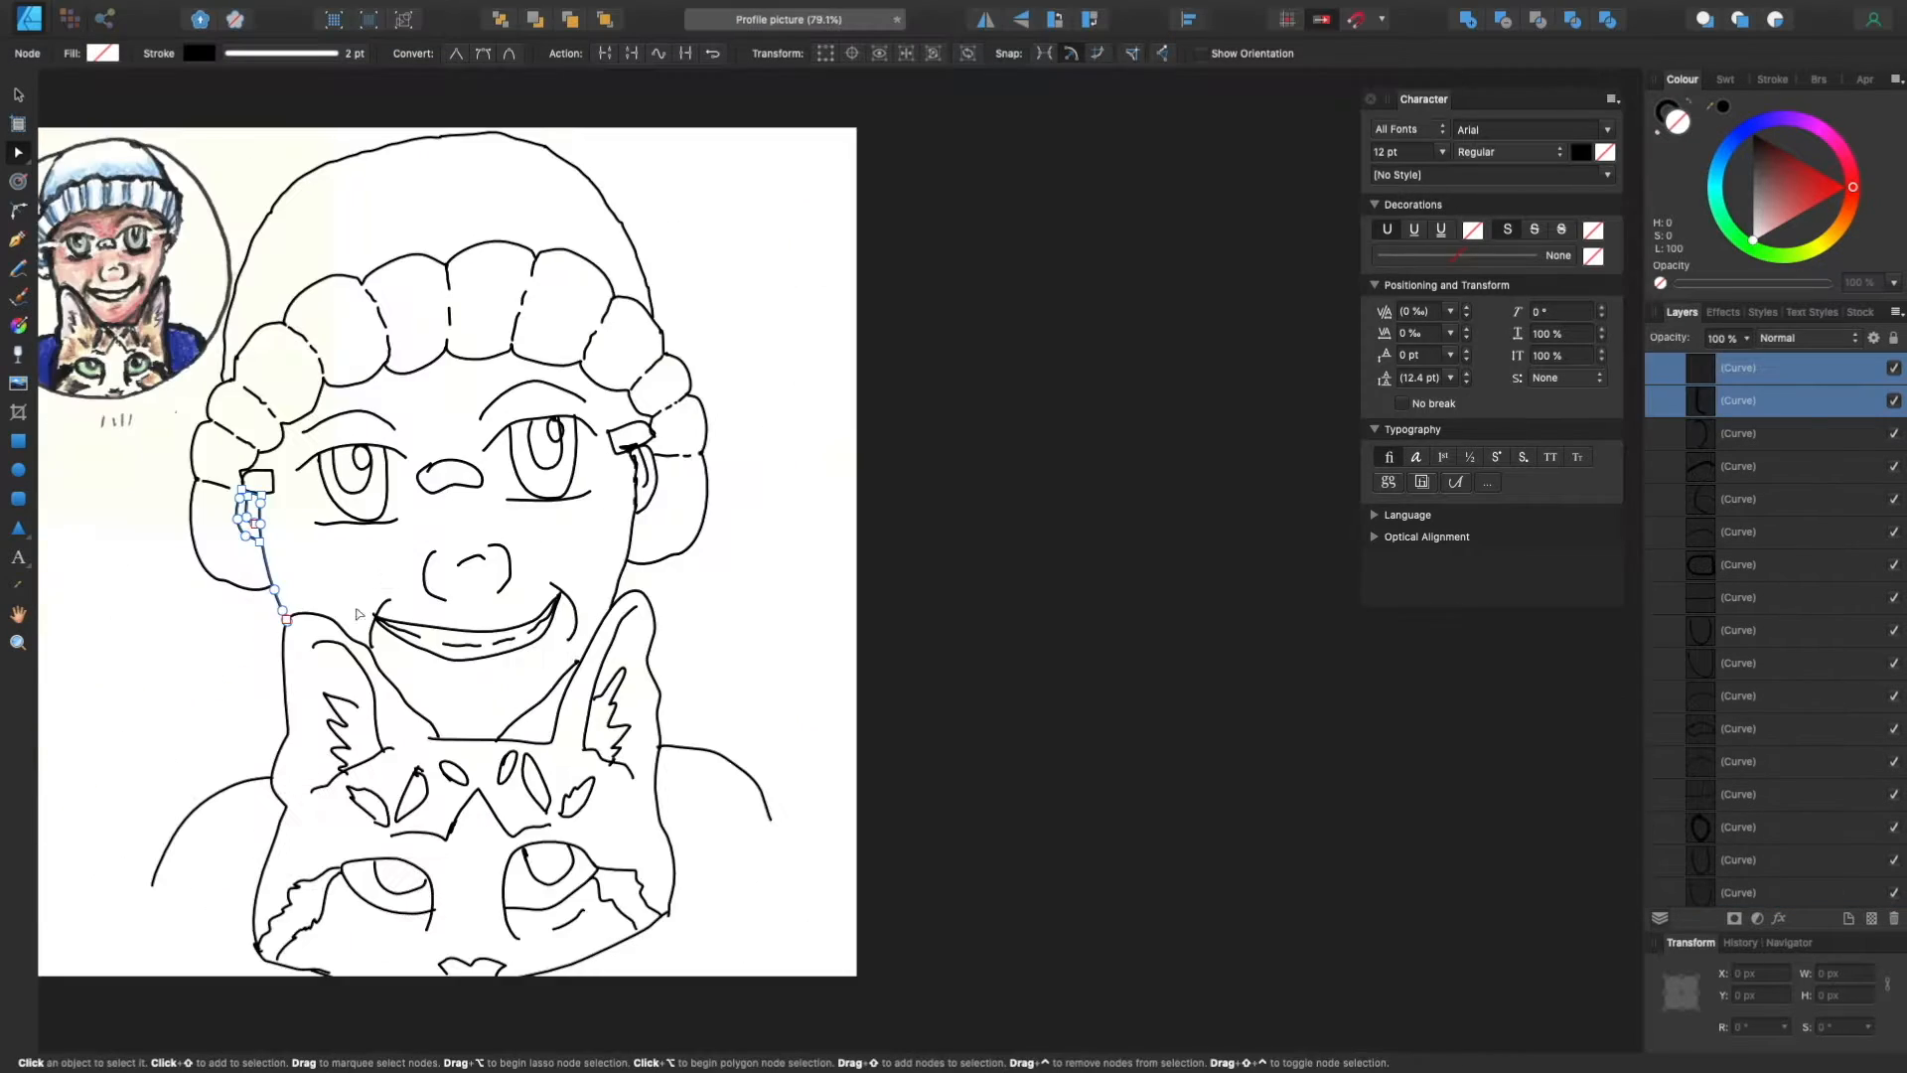
pyautogui.scroll(4, 485, 344)
pyautogui.click(471, 366)
pyautogui.click(144, 524)
pyautogui.click(635, 220)
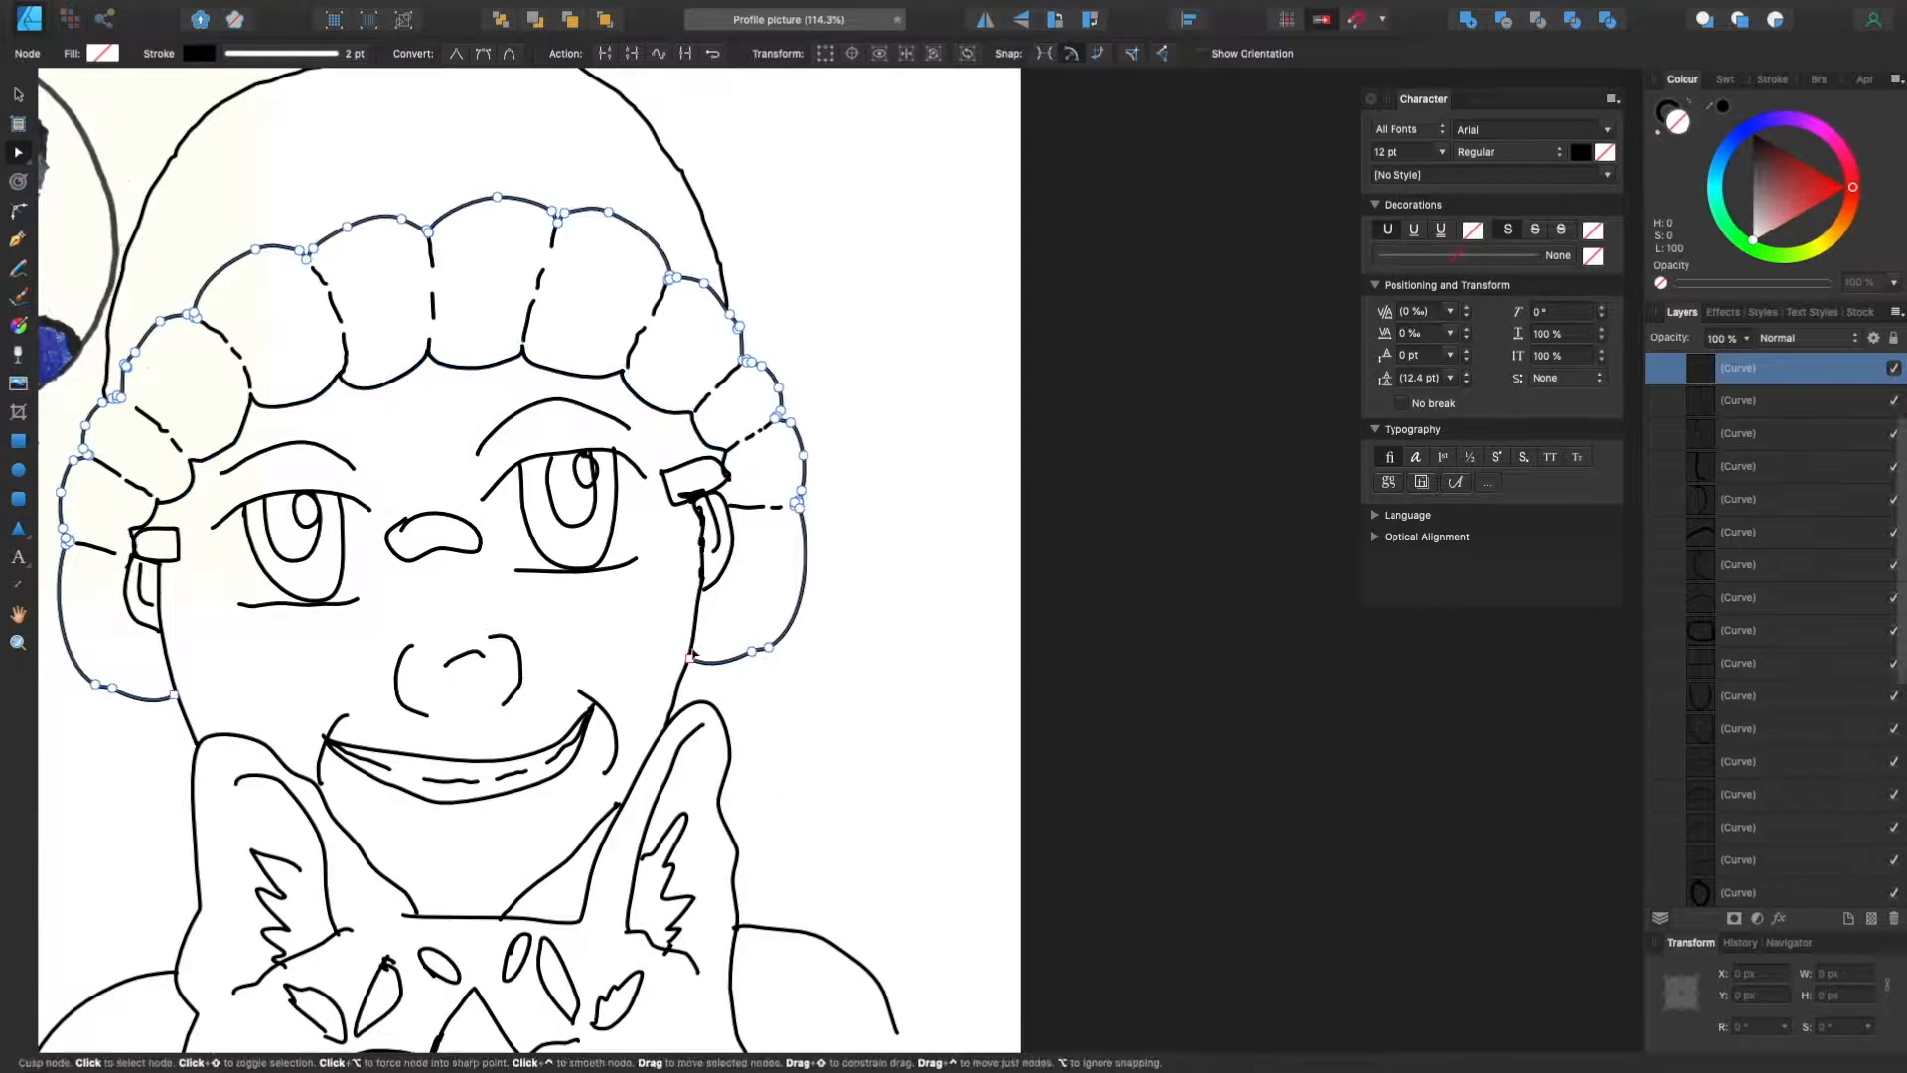
pyautogui.scroll(10, 695, 567)
pyautogui.scroll(-10, 1754, 795)
# Step: Join the two curves that run down the right side of the face
pyautogui.click(1754, 862)
pyautogui.scroll(-2, 1754, 863)
pyautogui.scroll(-7, 844, 398)
pyautogui.scroll(5, 844, 497)
pyautogui.click(1761, 770)
pyautogui.moveTo(1762, 771); pyautogui.dragTo(1762, 813)
pyautogui.keyDown('shift'); pyautogui.click(1762, 831); pyautogui.keyUp('shift')
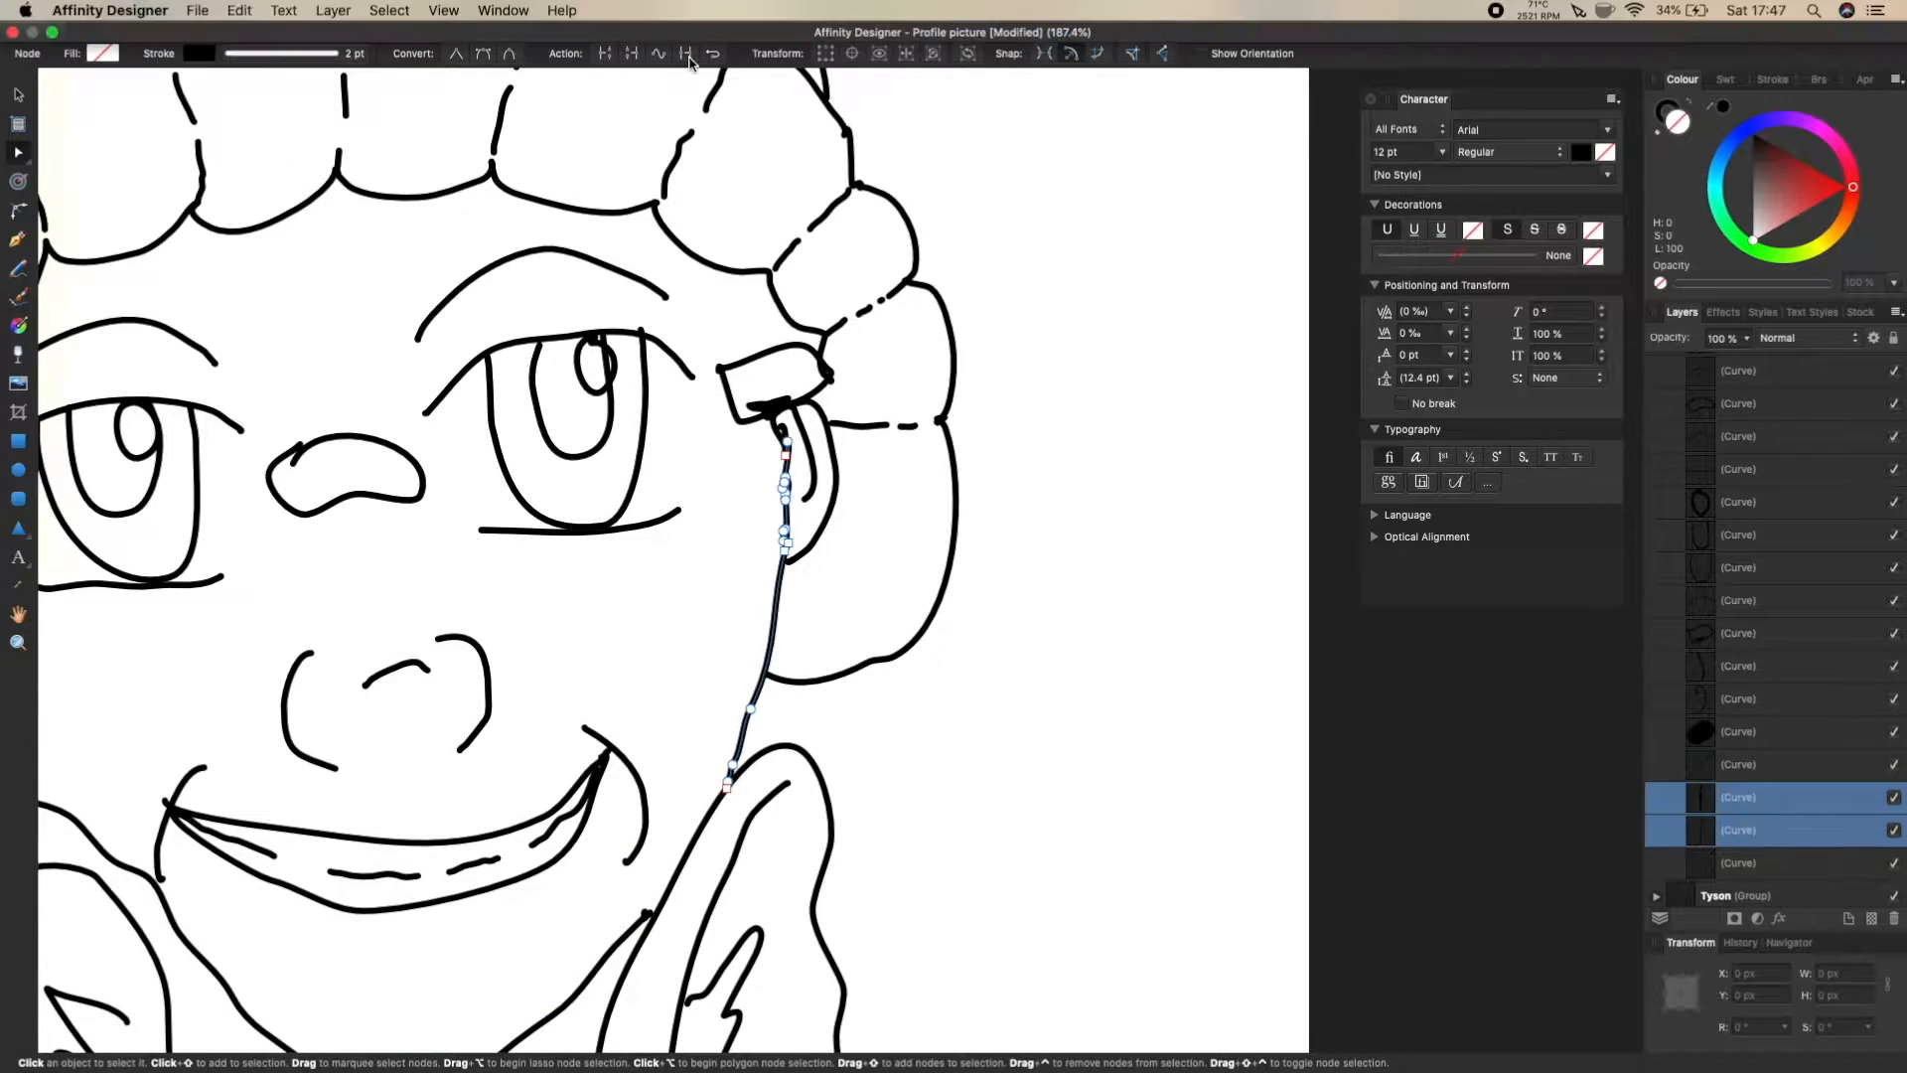
pyautogui.click(685, 53)
# Step: Join the right ear's outline to the short face-side curve running along its inner edge
pyautogui.click(188, 9)
pyautogui.click(214, 159)
pyautogui.scroll(10, 791, 444)
pyautogui.click(885, 713)
pyautogui.moveTo(1753, 728); pyautogui.dragTo(1756, 792)
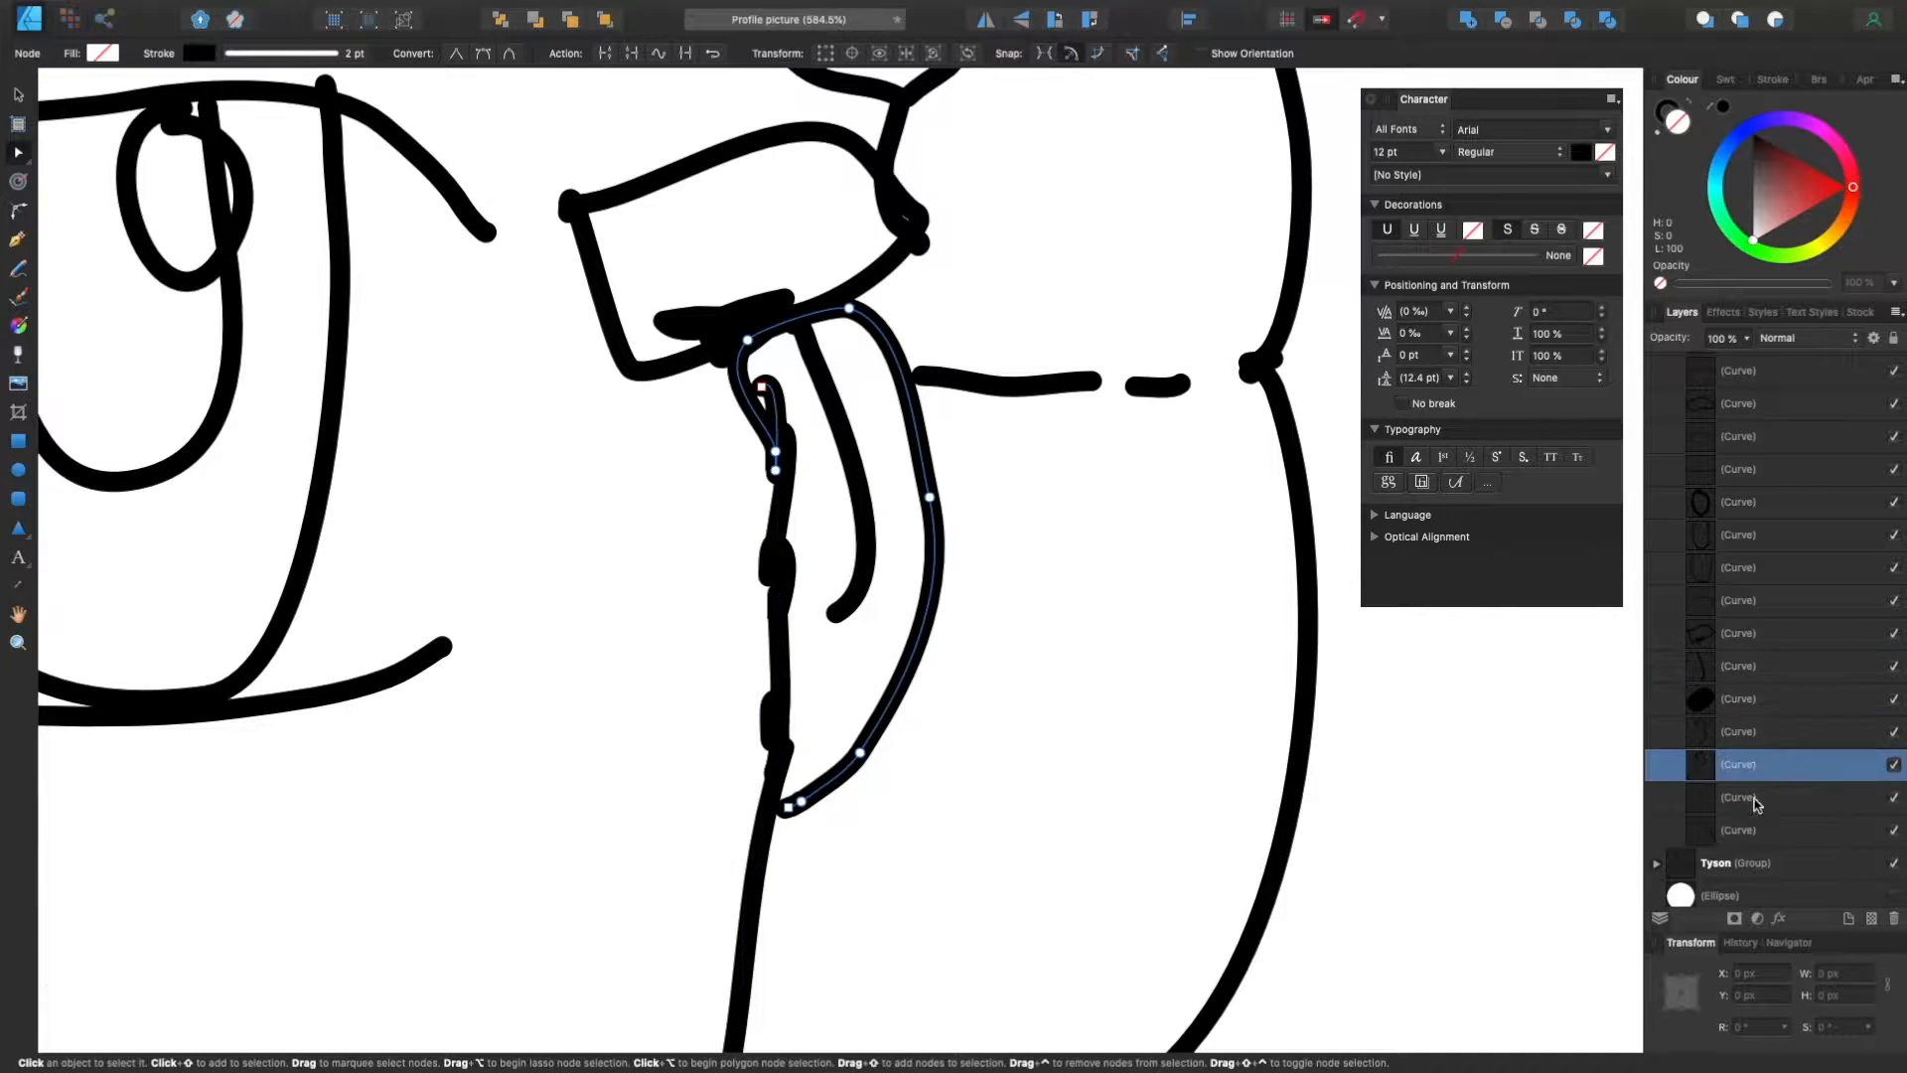
pyautogui.scroll(6, 1020, 680)
pyautogui.scroll(2, 944, 556)
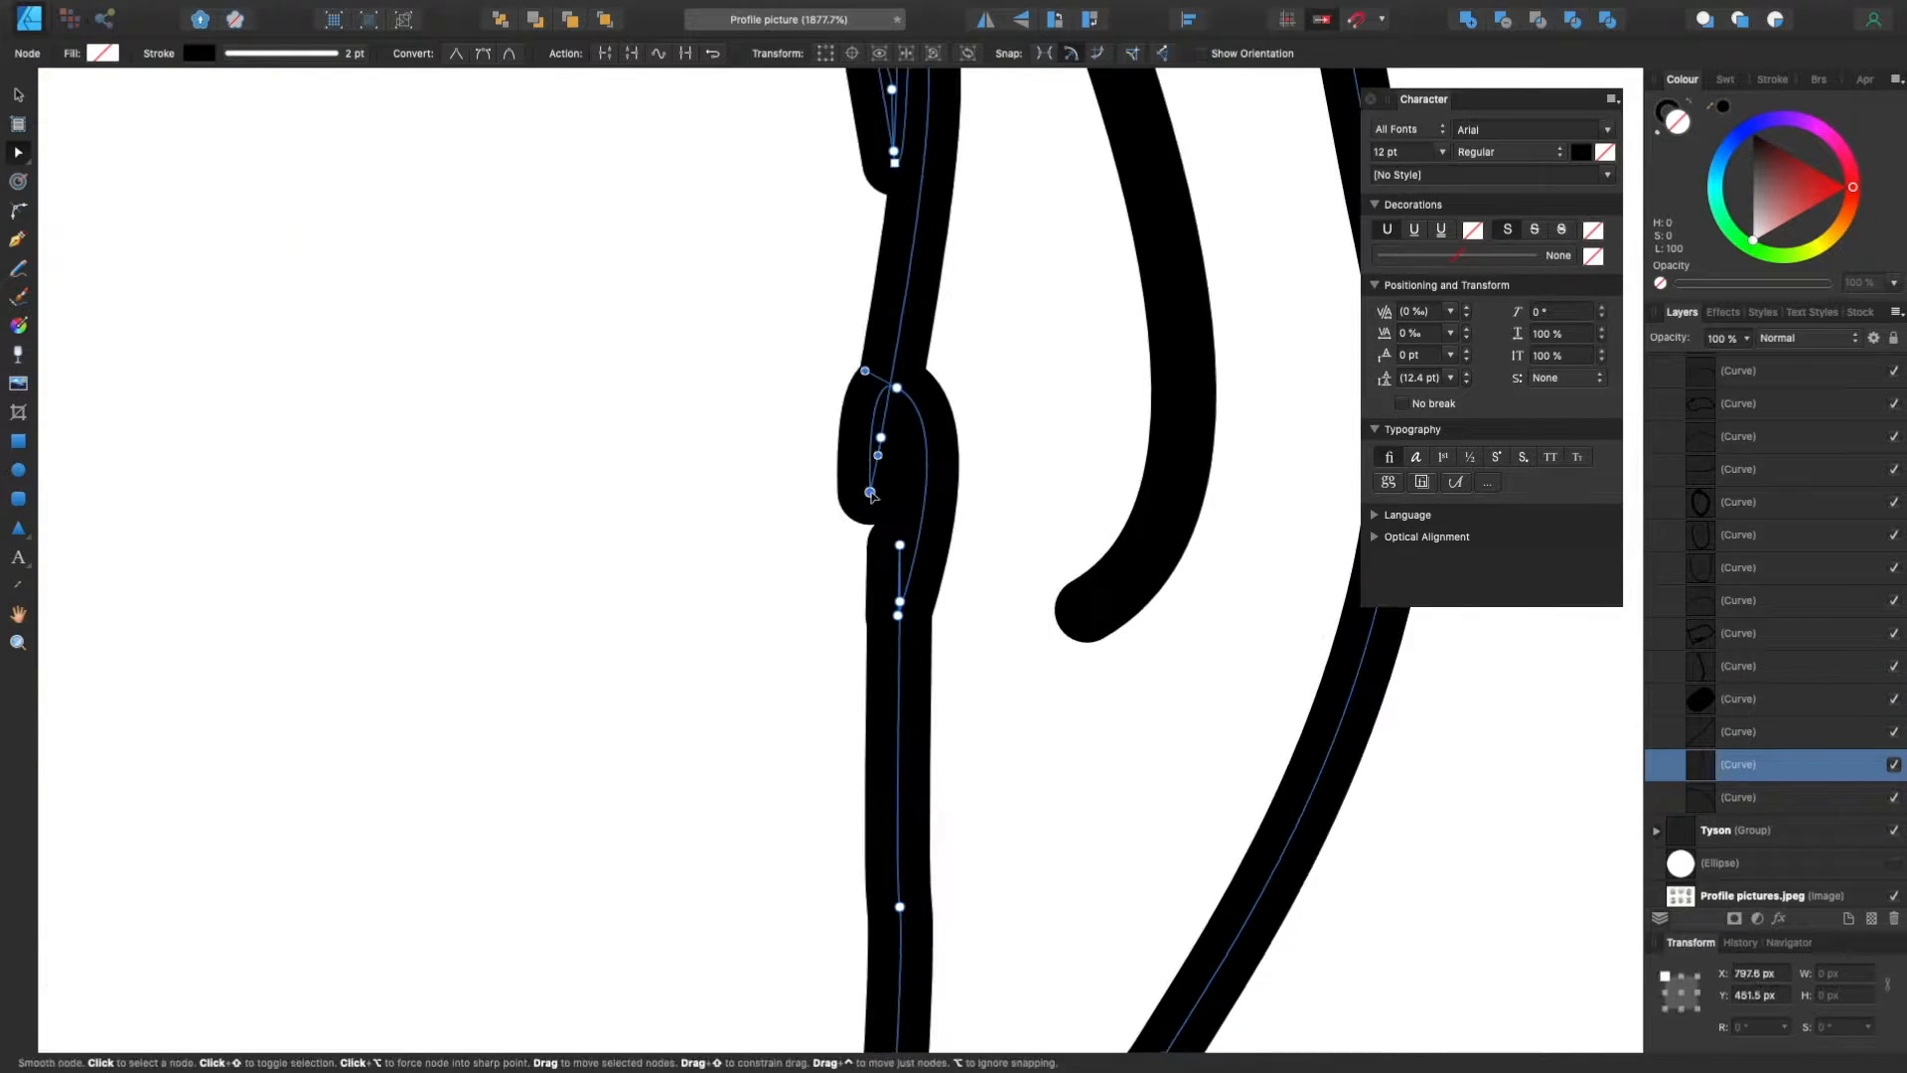
# Step: Remove the overlapping nodes from the inner edge of the right ear so it forms one clean line
pyautogui.click(899, 545)
pyautogui.scroll(-9, 899, 548)
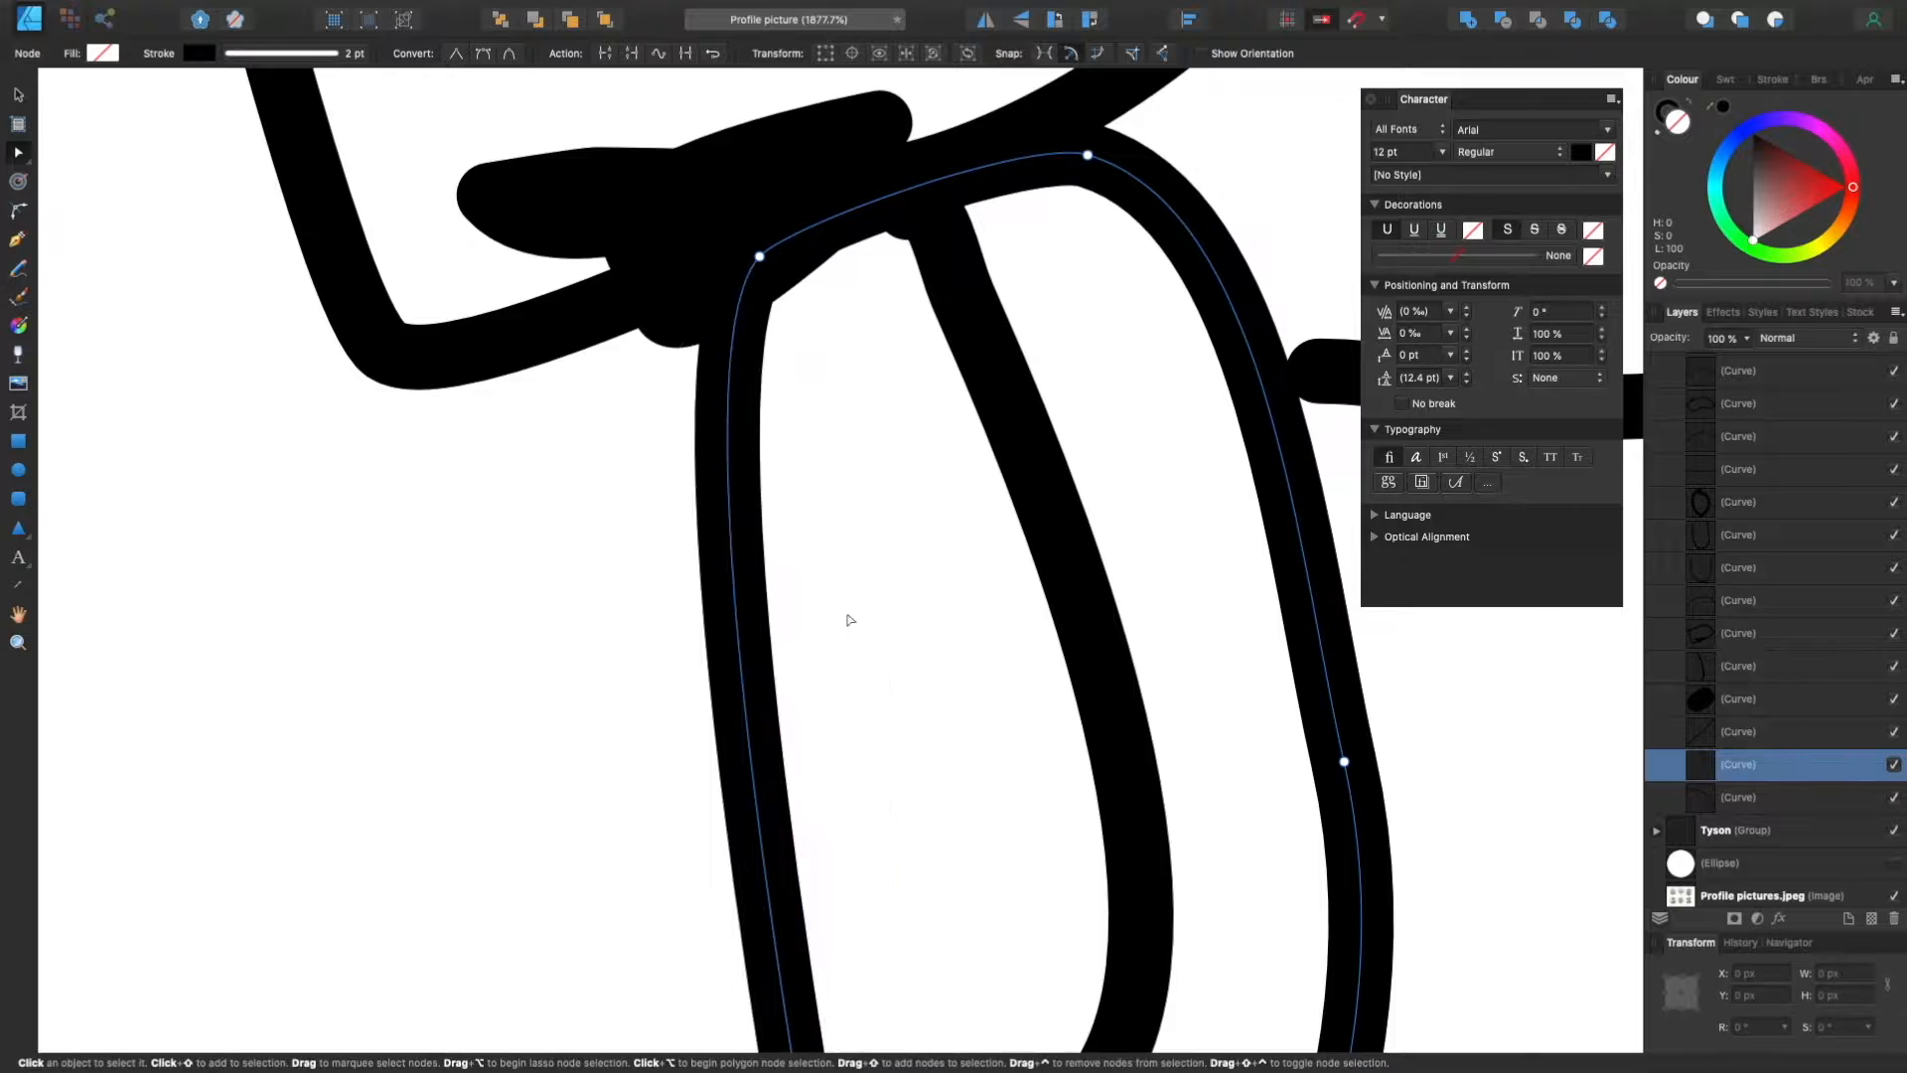
pyautogui.scroll(5, 795, 238)
# Step: Remove the tangled nodes from the lower edge of the right glasses arm
pyautogui.click(486, 485)
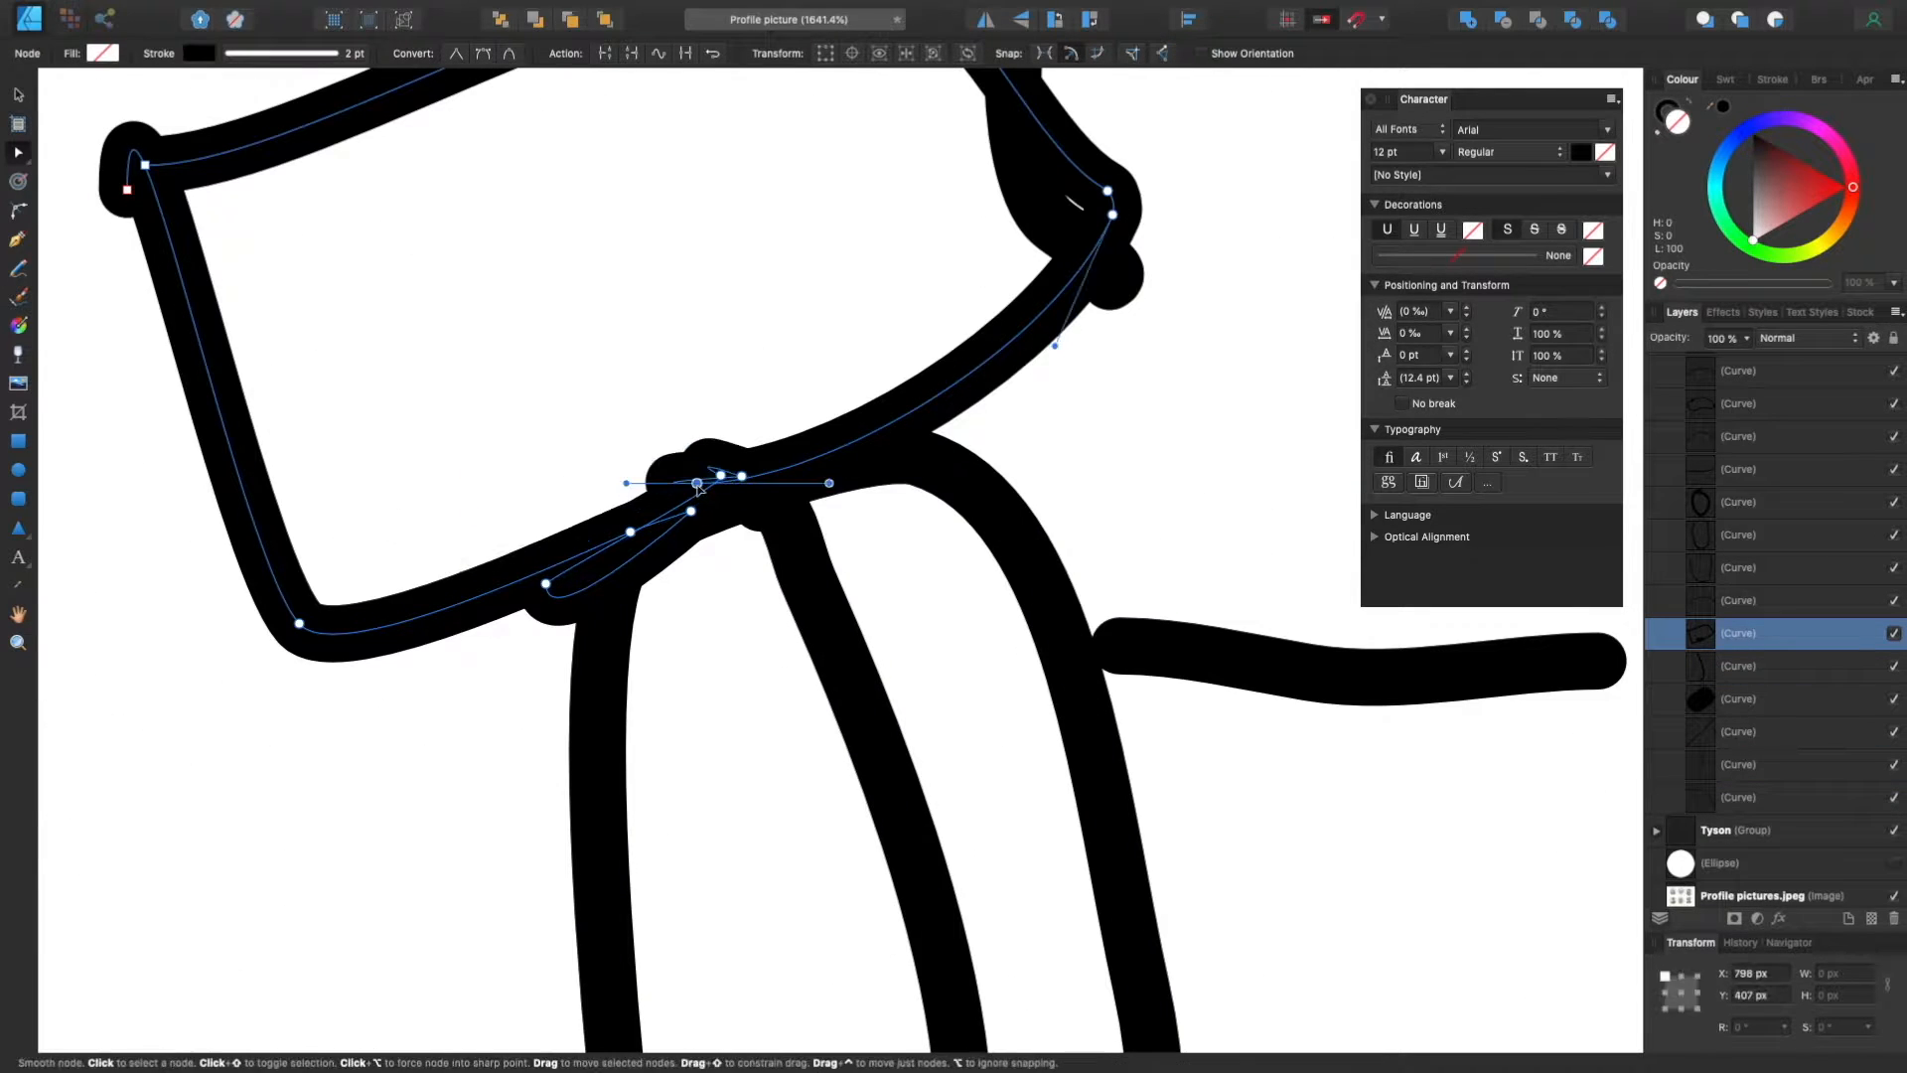
pyautogui.scroll(-6, 699, 487)
pyautogui.scroll(-2, 802, 519)
pyautogui.scroll(6, 622, 609)
pyautogui.scroll(-4, 622, 609)
# Step: Round the inner end of the right glasses arm by moving its nodes and handles and deleting the surplus corner node
pyautogui.click(320, 648)
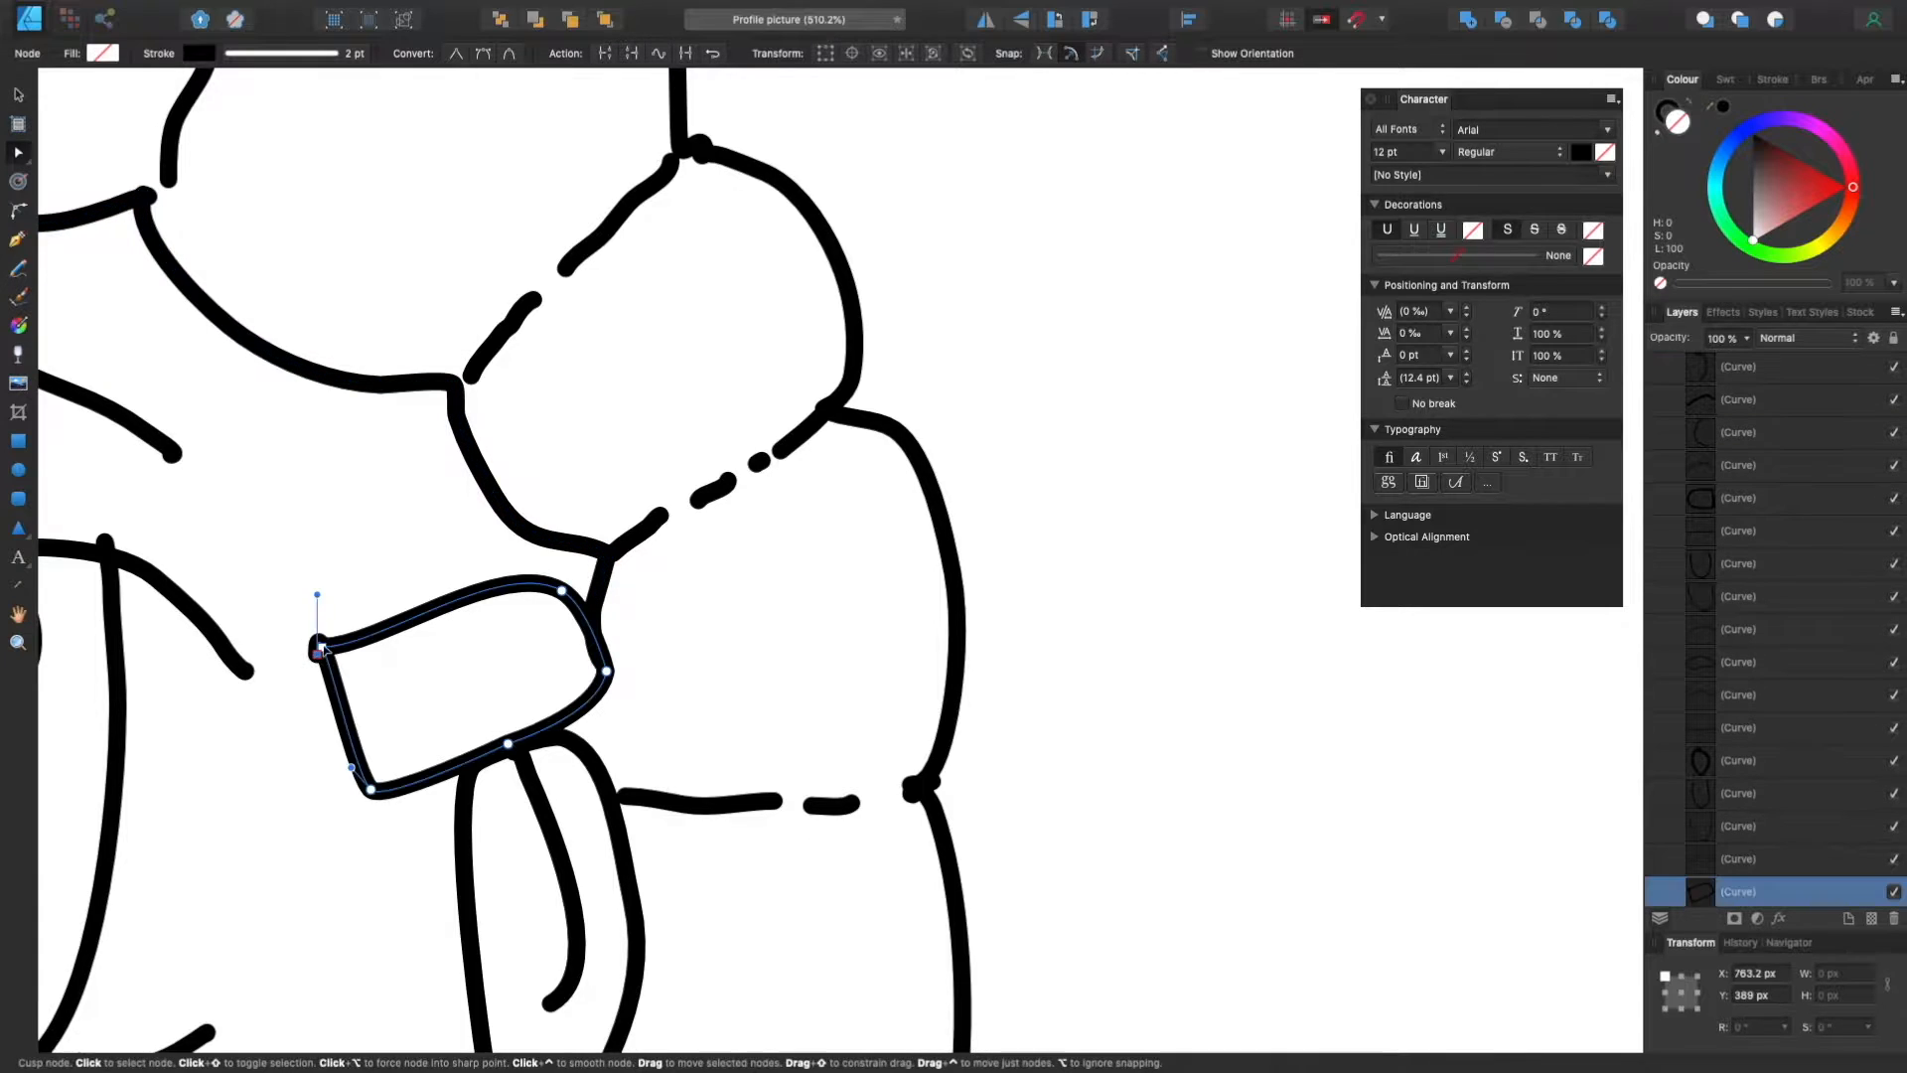
pyautogui.scroll(7, 325, 645)
pyautogui.moveTo(441, 599); pyautogui.dragTo(523, 733)
pyautogui.moveTo(477, 660); pyautogui.dragTo(465, 553)
pyautogui.click(1004, 763)
pyautogui.moveTo(792, 553); pyautogui.dragTo(702, 413)
pyautogui.moveTo(466, 553); pyautogui.dragTo(532, 447)
pyautogui.moveTo(766, 307); pyautogui.dragTo(587, 409)
pyautogui.press('Delete')
pyautogui.scroll(-3, 958, 499)
pyautogui.moveTo(1009, 574); pyautogui.dragTo(758, 649)
# Step: Reduce the two lowest notches on the right side of the outer brim curve to single clean nodes
pyautogui.scroll(-5, 1017, 676)
pyautogui.click(733, 539)
pyautogui.scroll(5, 716, 546)
pyautogui.hscroll(-2, 924, 641)
pyautogui.click(862, 521)
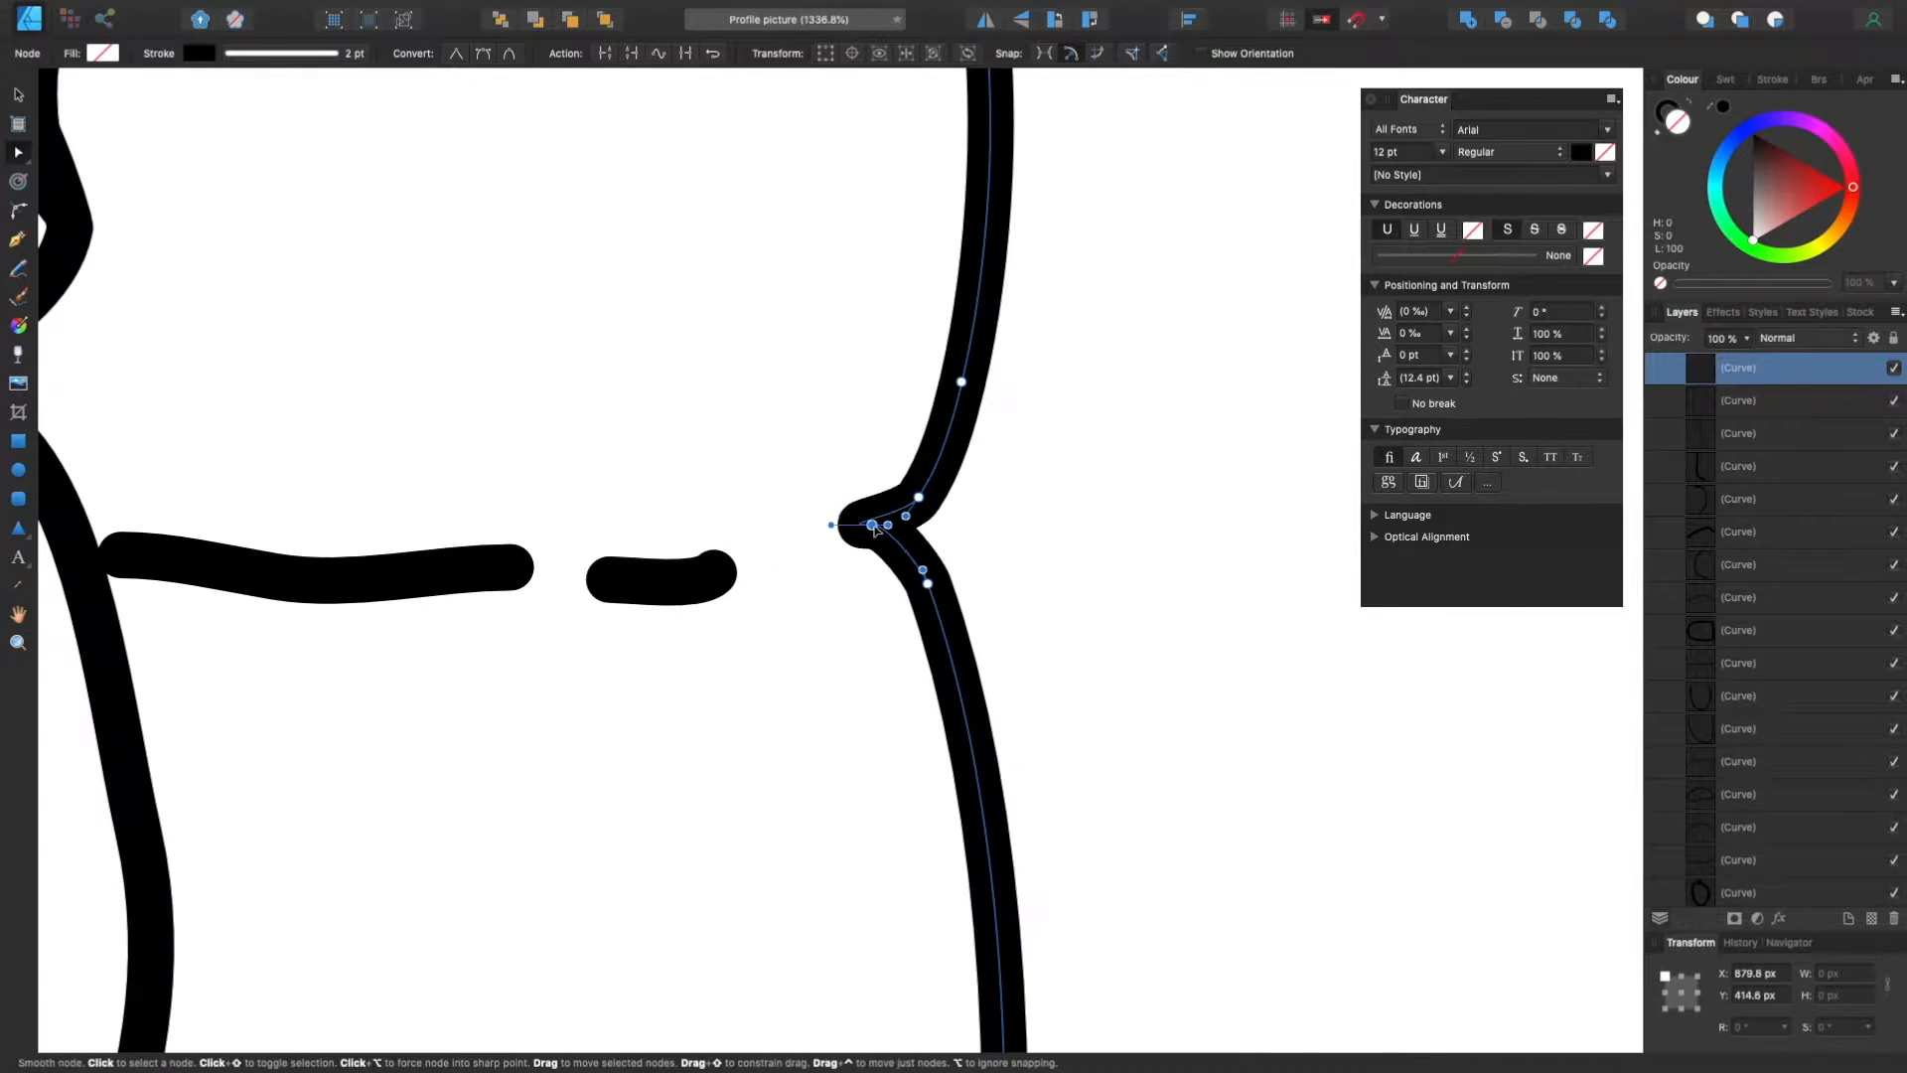
pyautogui.scroll(-5, 884, 532)
pyautogui.scroll(7, 728, 536)
pyautogui.doubleClick(724, 612)
pyautogui.scroll(-7, 724, 613)
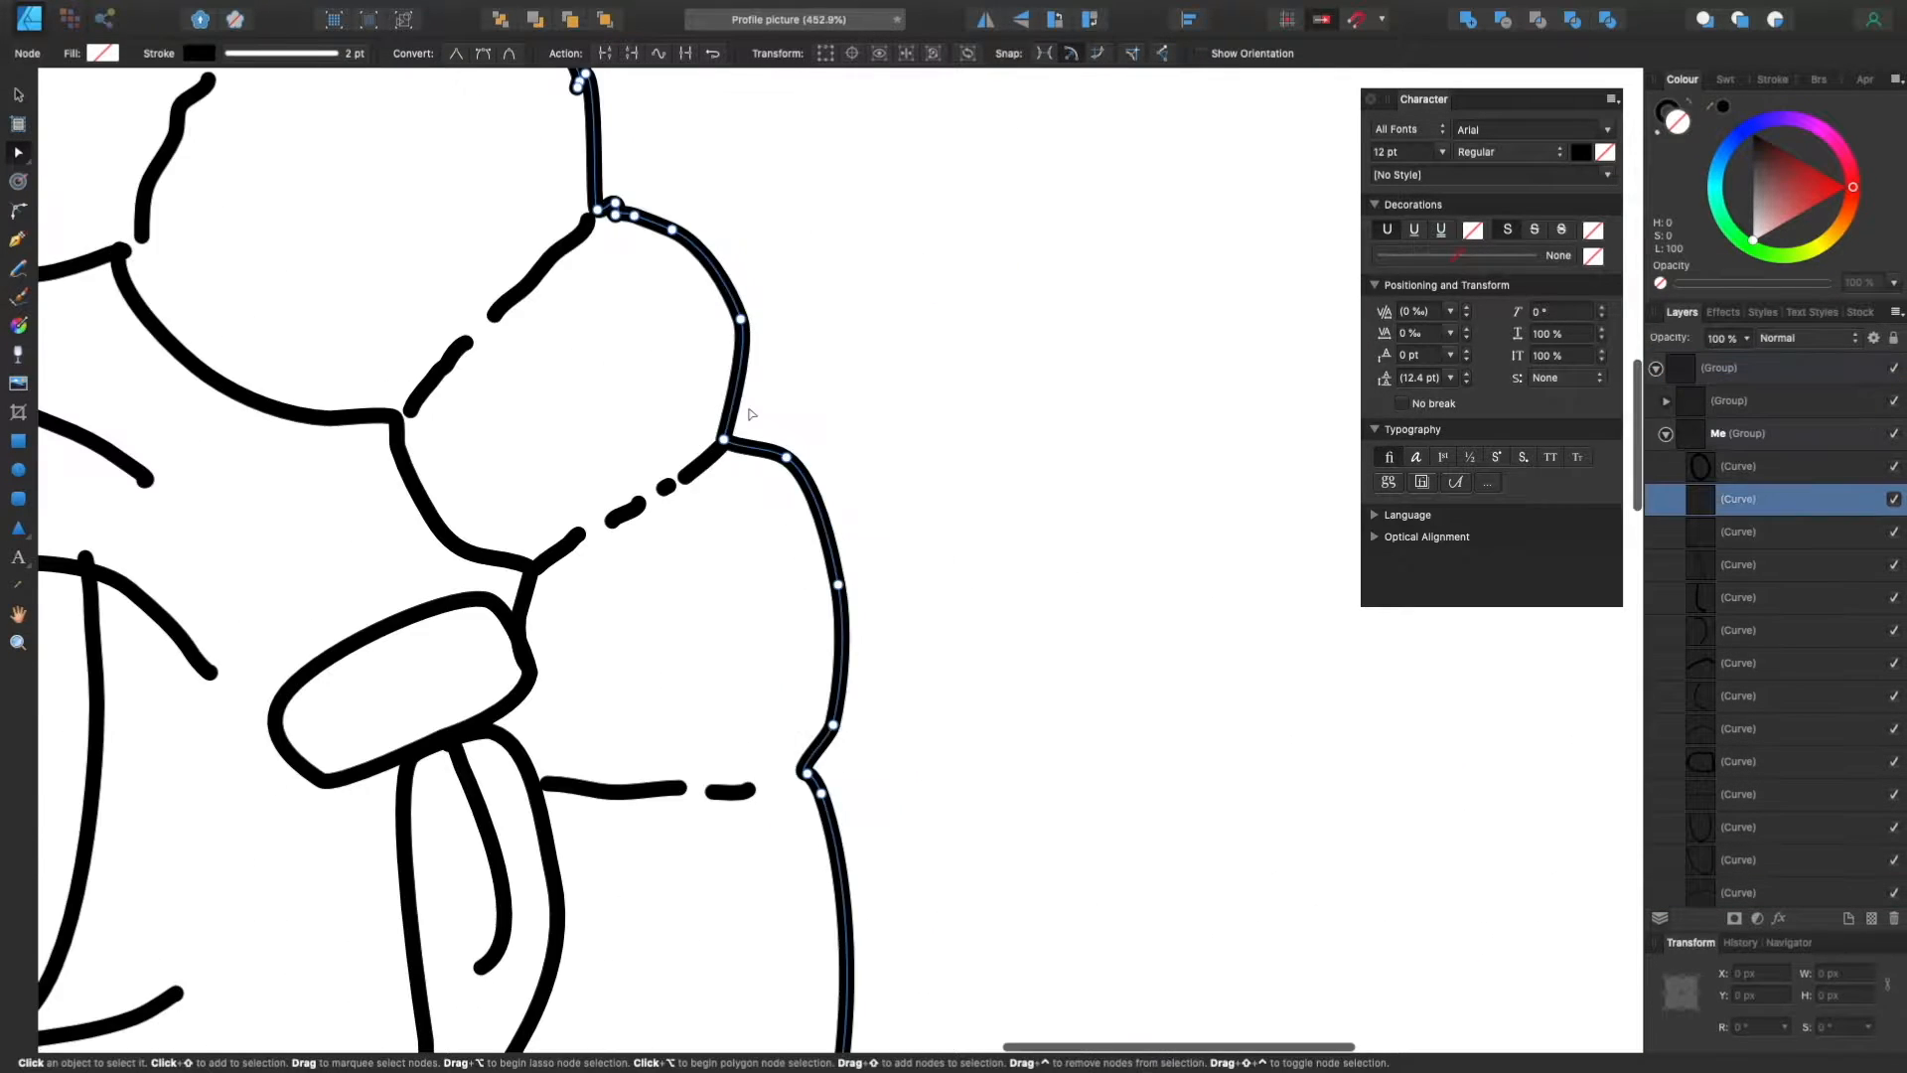
# Step: Delete the clustered nodes at the next notch up on the right side of the outer brim
pyautogui.scroll(6, 749, 413)
pyautogui.click(1028, 686)
pyautogui.click(952, 333)
pyautogui.press('Delete')
pyautogui.scroll(-5, 1038, 548)
pyautogui.scroll(5, 613, 404)
pyautogui.moveTo(613, 404); pyautogui.dragTo(522, 224)
pyautogui.press('Delete')
pyautogui.scroll(-5, 882, 548)
# Step: Smooth the two right-hand brim scallops by adjusting node handles and deleting an extra node beside the notch
pyautogui.moveTo(884, 588); pyautogui.dragTo(923, 627)
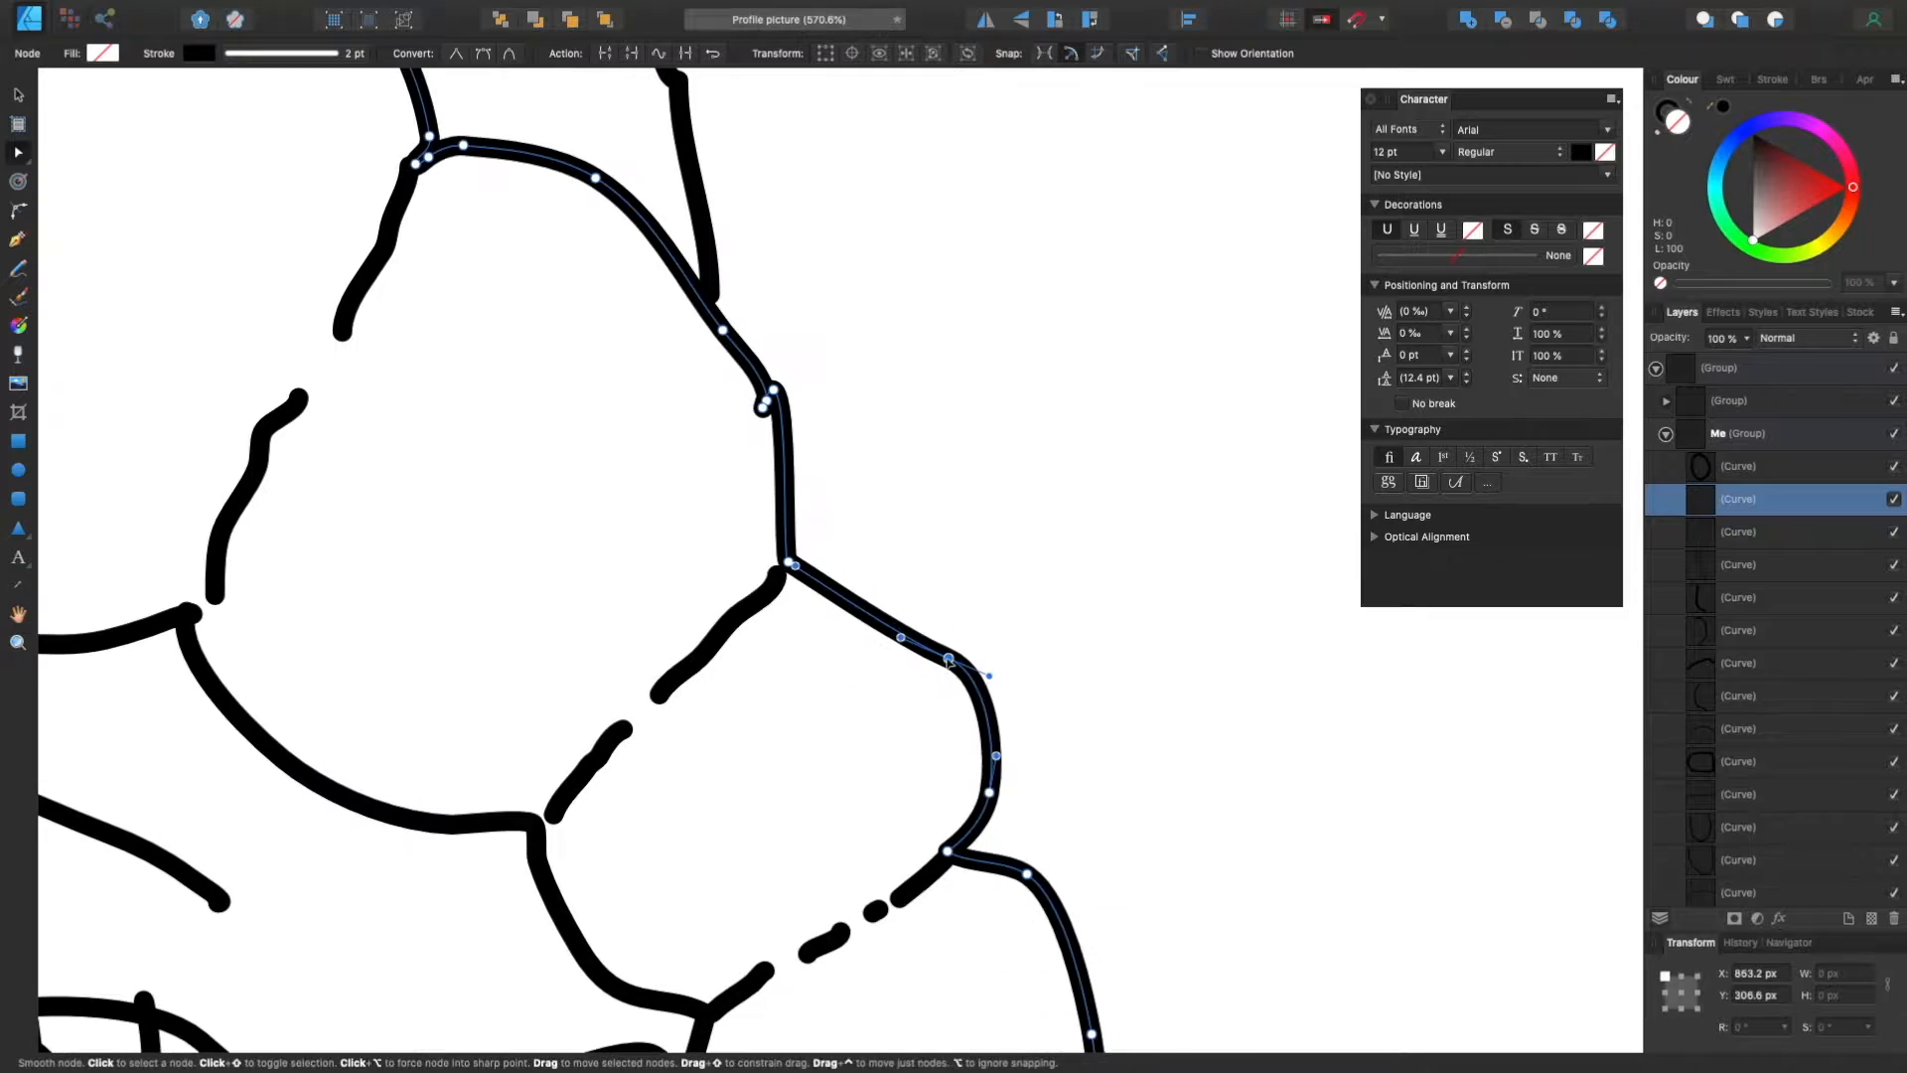
pyautogui.moveTo(986, 716); pyautogui.dragTo(1020, 767)
pyautogui.moveTo(926, 629); pyautogui.dragTo(893, 580)
pyautogui.scroll(-5, 899, 584)
pyautogui.hscroll(2, 899, 584)
pyautogui.click(903, 498)
pyautogui.press('Delete')
pyautogui.scroll(-5, 961, 621)
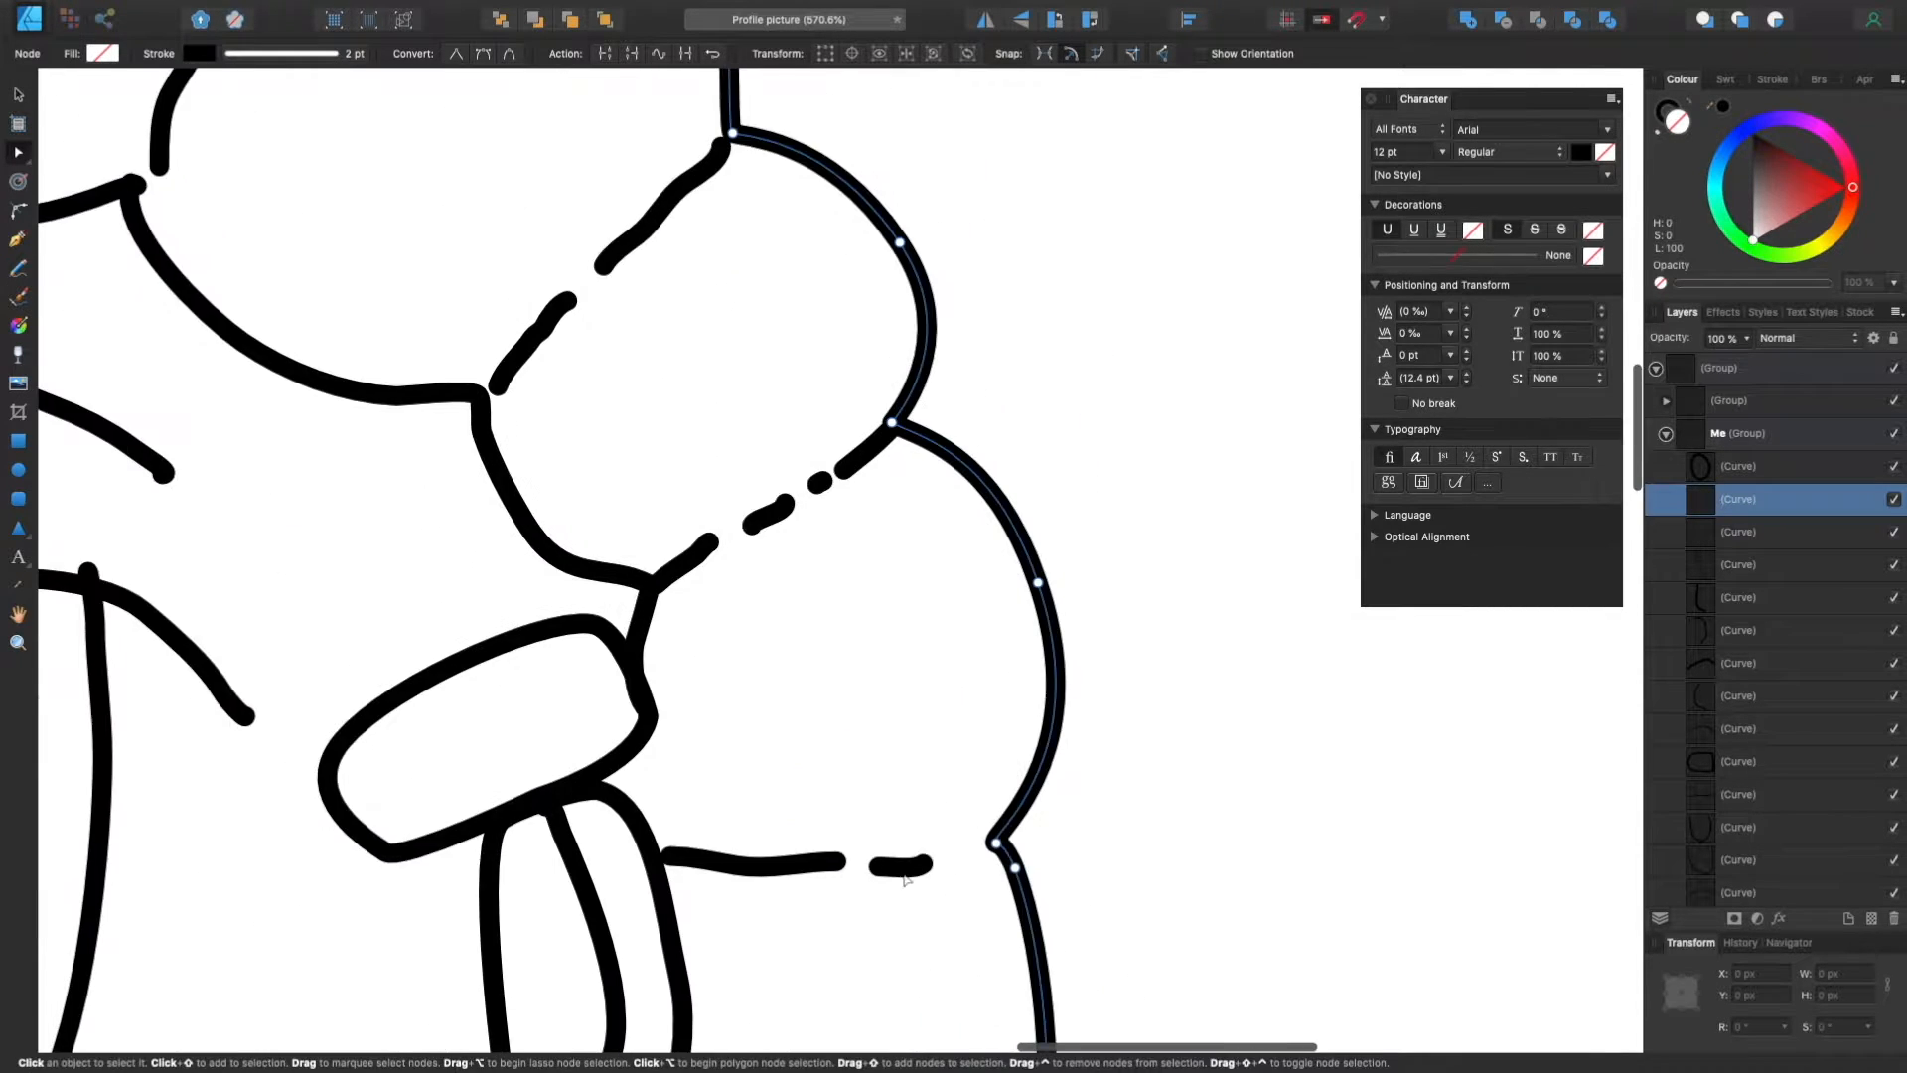
# Step: Delete the surplus nodes on the outer brim just below where the crown's right side meets it
pyautogui.scroll(8, 841, 623)
pyautogui.click(841, 621)
pyautogui.press('Delete')
pyautogui.scroll(-5, 659, 447)
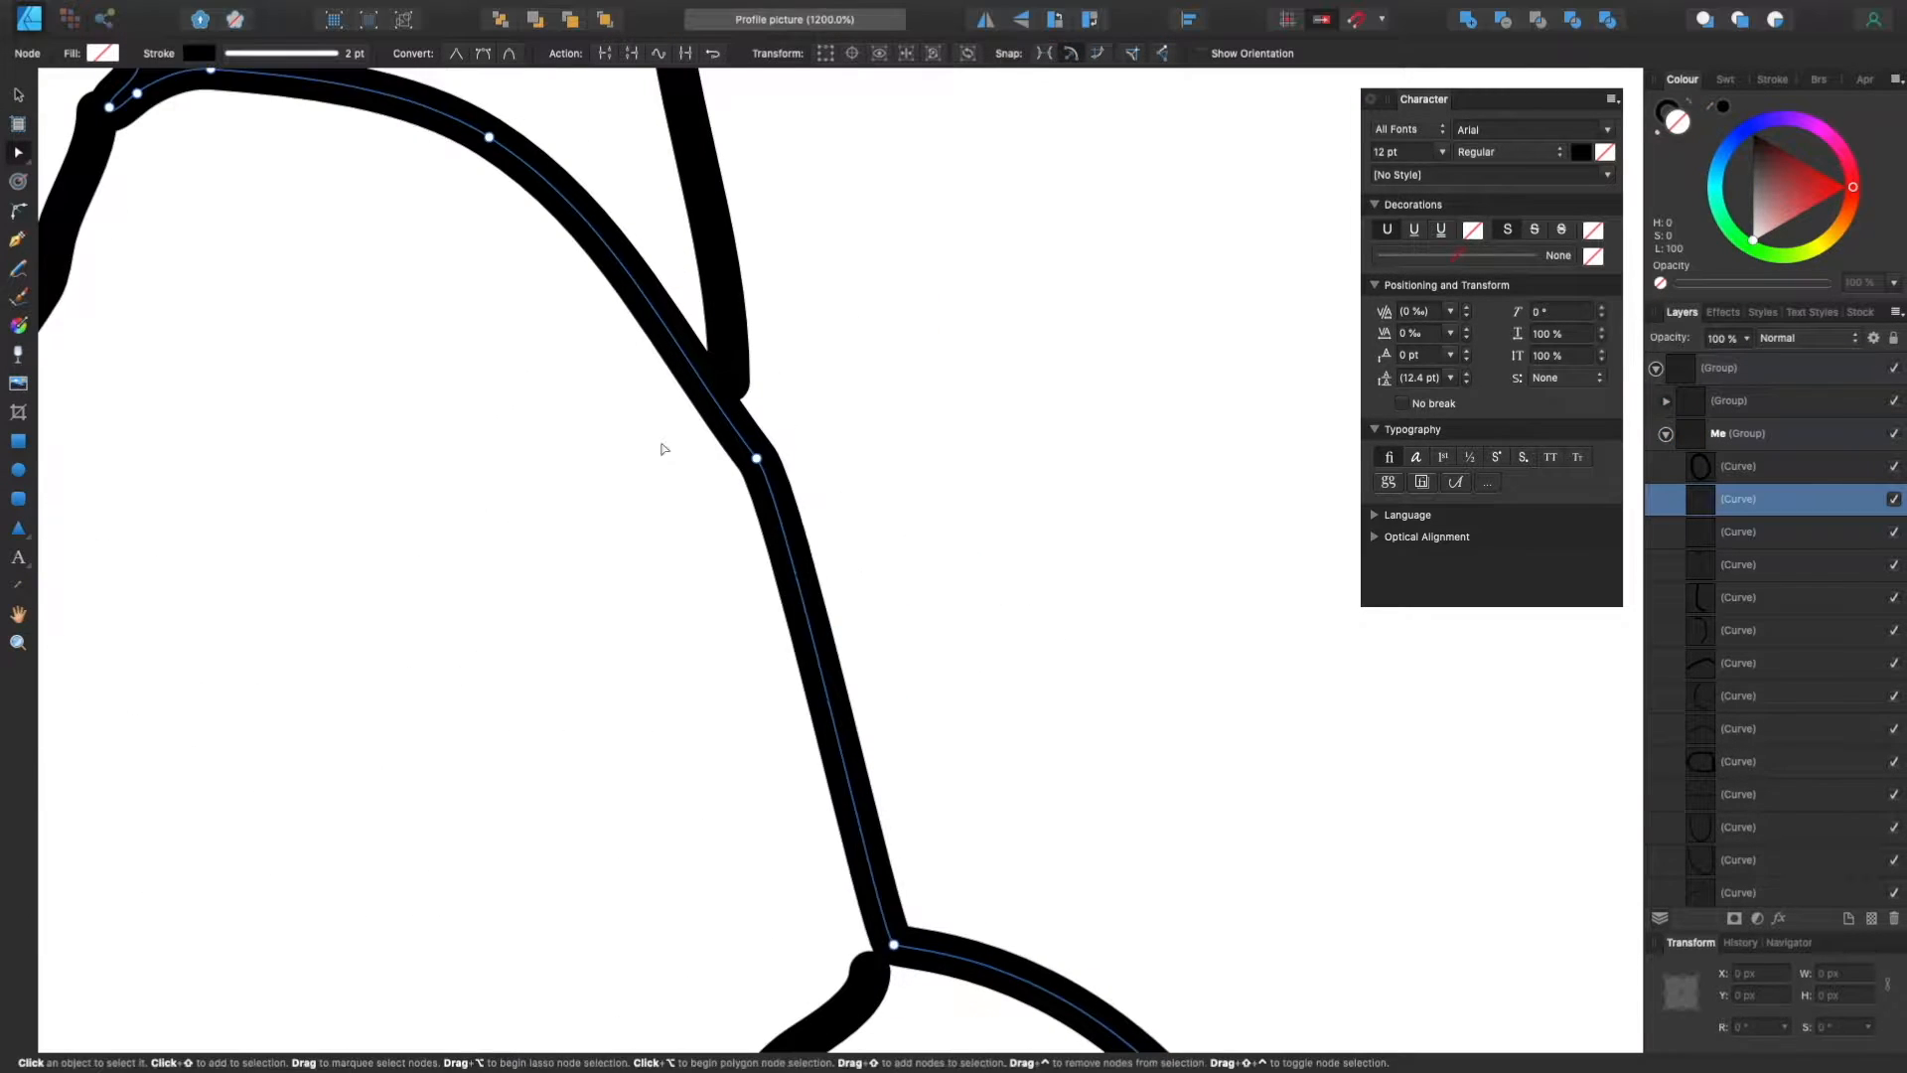
# Step: Delete the surplus nodes at the brim notch above the crown's right end, leaving one clean corner
pyautogui.scroll(4, 616, 562)
pyautogui.scroll(4, 617, 562)
pyautogui.click(725, 573)
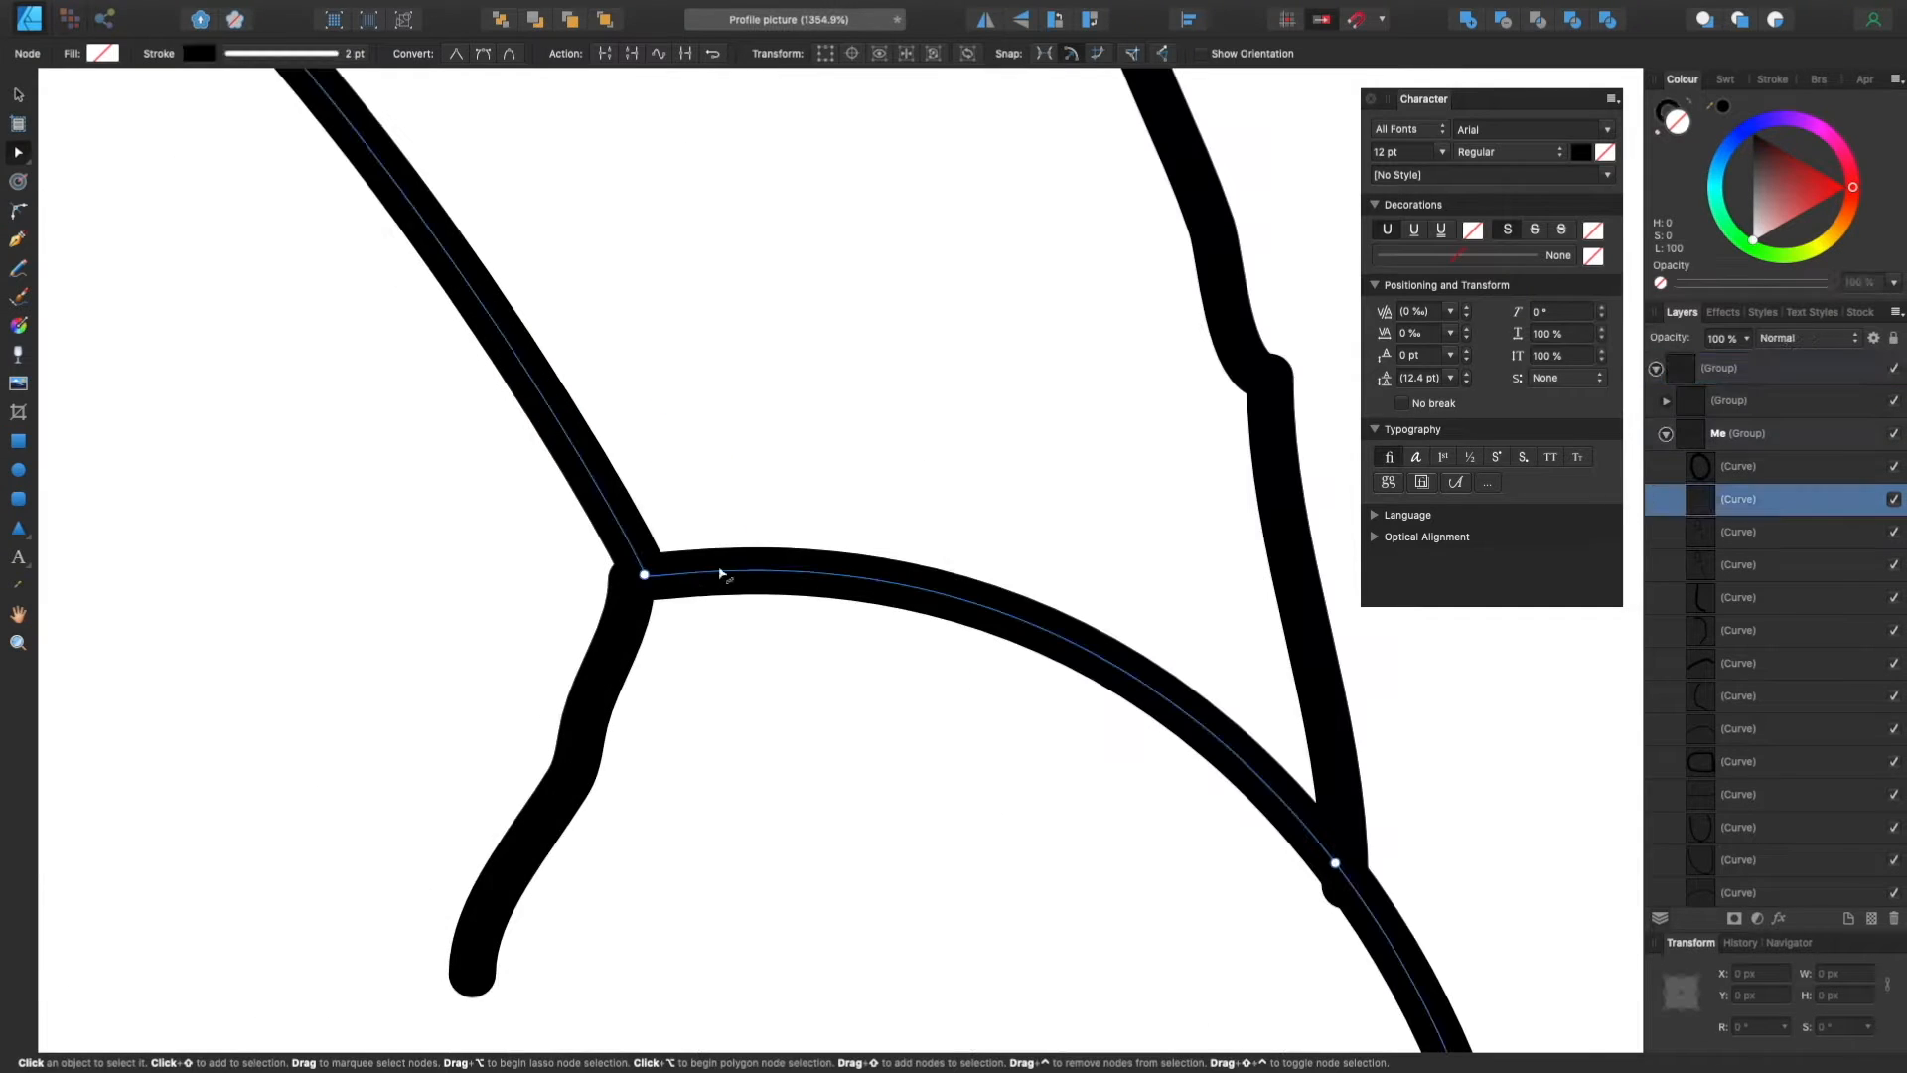
pyautogui.press('Delete')
pyautogui.scroll(-5, 710, 586)
pyautogui.scroll(3, 584, 506)
pyautogui.press('Delete')
pyautogui.scroll(-2, 358, 409)
# Step: Round the topmost brim scallop by adjusting its middle node and delete the extra node at its notch
pyautogui.moveTo(203, 278); pyautogui.dragTo(557, 388)
pyautogui.scroll(4, 248, 367)
pyautogui.click(319, 294)
pyautogui.press('Delete')
pyautogui.hscroll(-6, 352, 394)
pyautogui.scroll(-5, 854, 447)
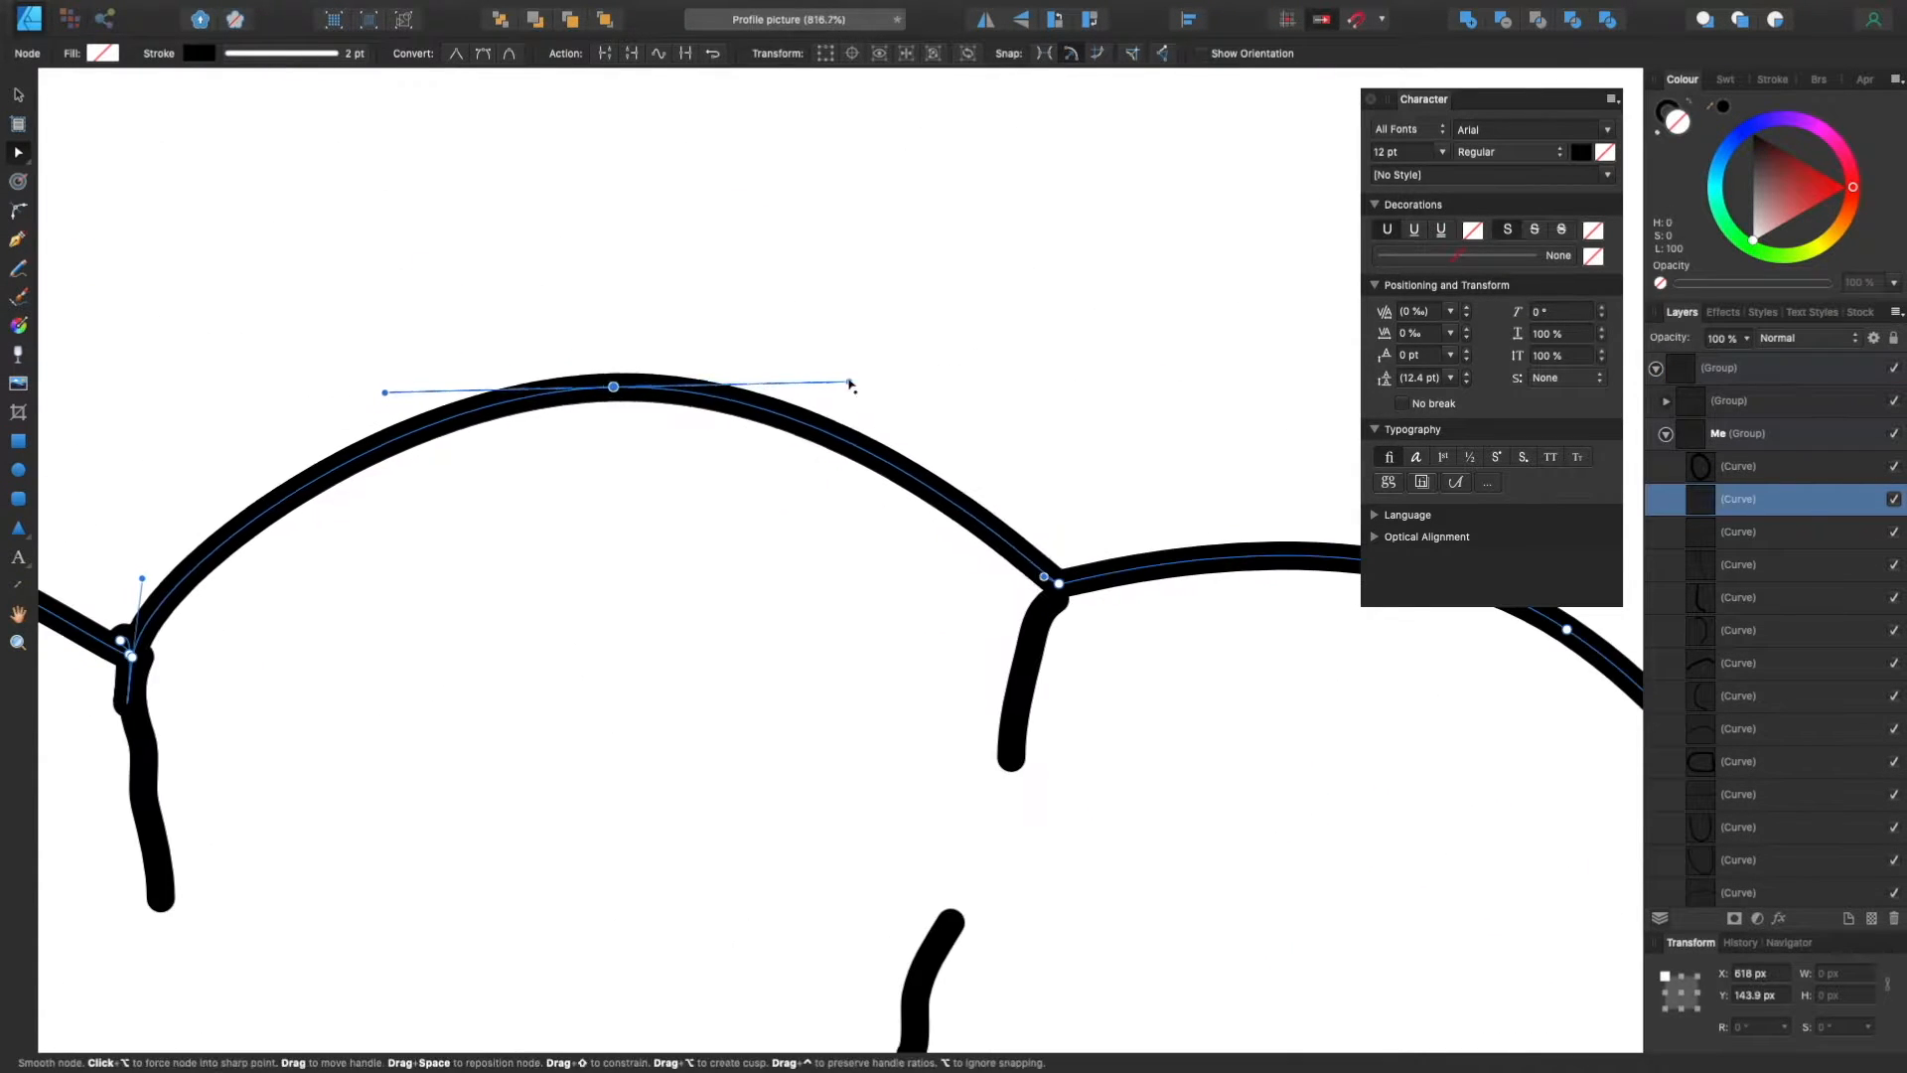
# Step: Delete the surplus nodes at both notches of the brim scallop left of the topmost one
pyautogui.scroll(5, 129, 641)
pyautogui.click(583, 613)
pyautogui.press('Delete')
pyautogui.scroll(-4, 583, 616)
pyautogui.click(128, 771)
pyautogui.press('Delete')
# Step: Move the middle node of the scallop left of the topmost one and lengthen its handles into a smooth arc
pyautogui.moveTo(418, 587); pyautogui.dragTo(586, 513)
pyautogui.moveTo(725, 448); pyautogui.dragTo(767, 429)
pyautogui.moveTo(479, 563); pyautogui.dragTo(272, 593)
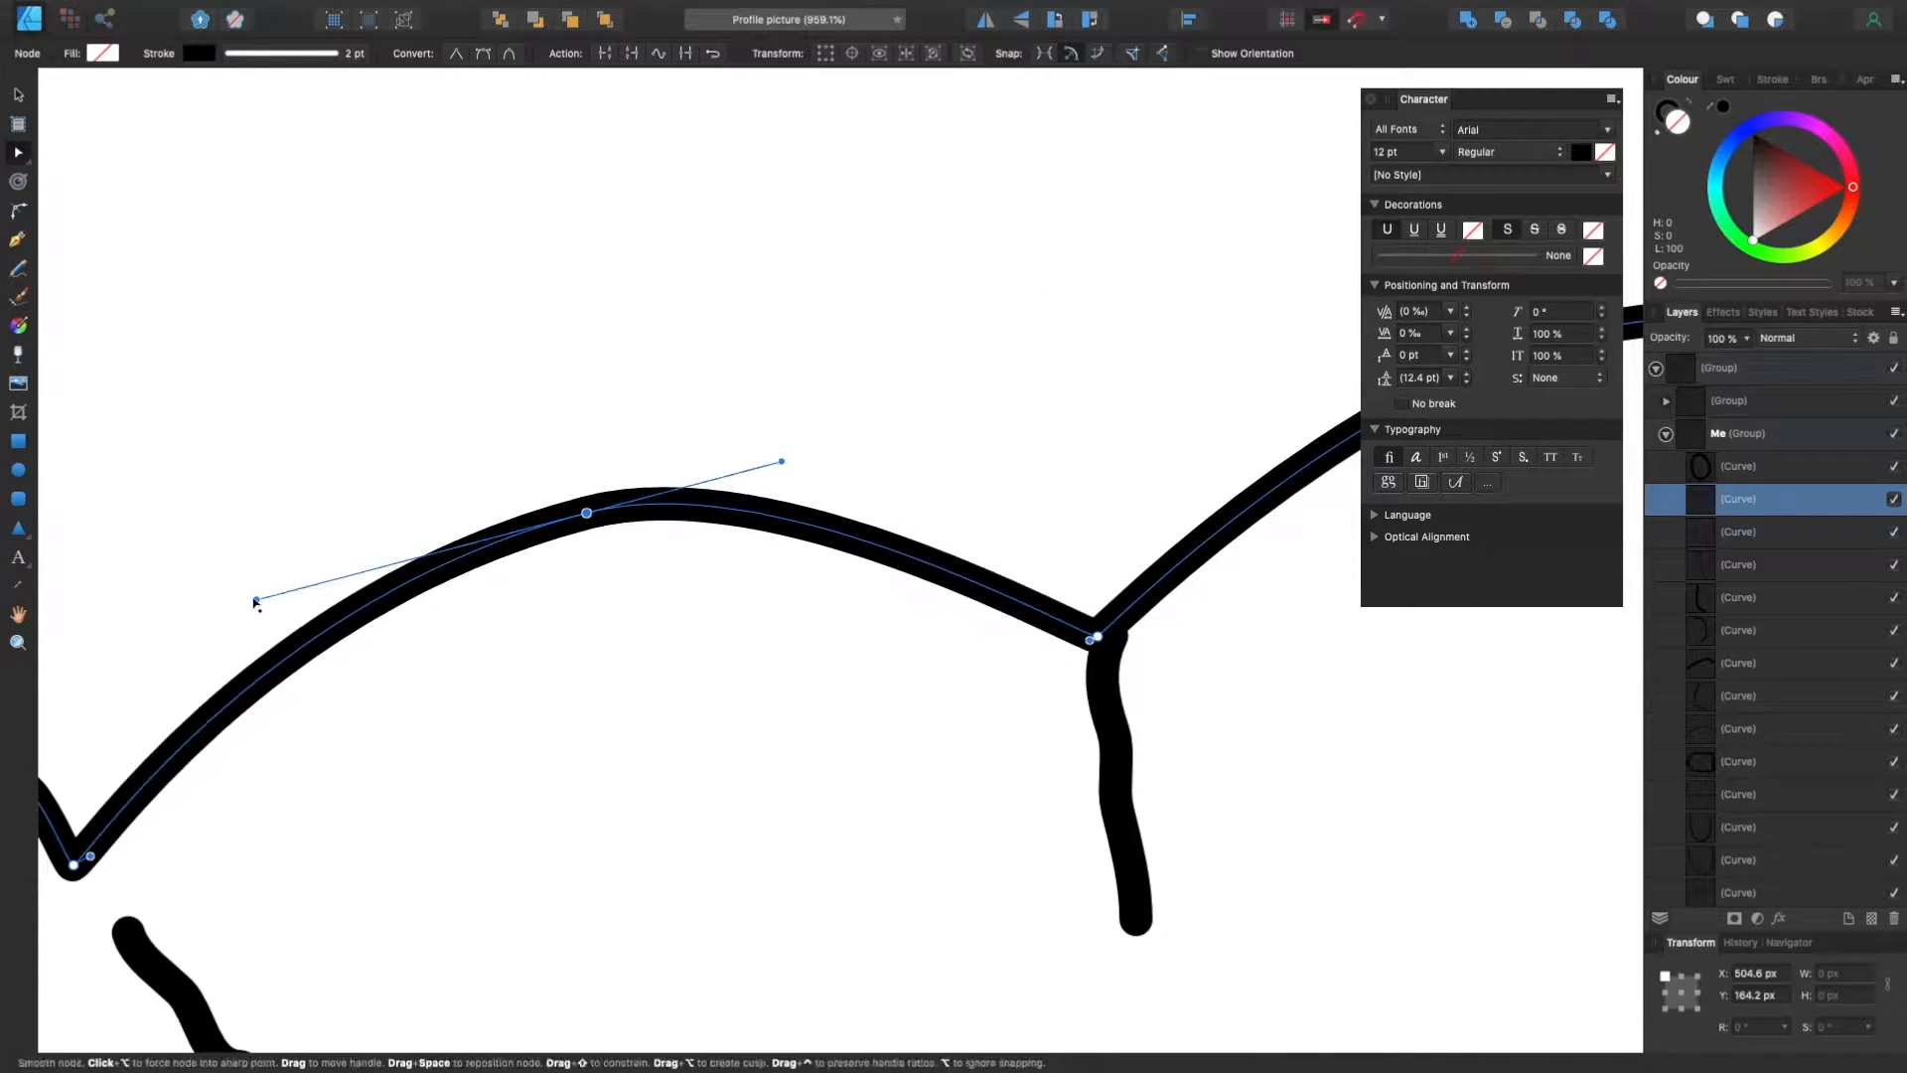
# Step: Delete the extra node on the next brim scallop to the left and lengthen its middle node's handles into a smooth arc
pyautogui.hscroll(-6, 566, 570)
pyautogui.click(566, 571)
pyautogui.press('Delete')
pyautogui.moveTo(844, 377); pyautogui.dragTo(947, 329)
pyautogui.moveTo(464, 579); pyautogui.dragTo(381, 683)
# Step: Delete the surplus nodes at the notch ending that scallop's left side, leaving a single sharp corner
pyautogui.click(386, 619)
pyautogui.click(364, 606)
pyautogui.press('Delete')
pyautogui.click(305, 588)
pyautogui.press('Delete')
# Step: Delete the surplus nodes along the lower part of the following brim scallop and in the hooked notch at its lower end
pyautogui.hscroll(-6, 305, 596)
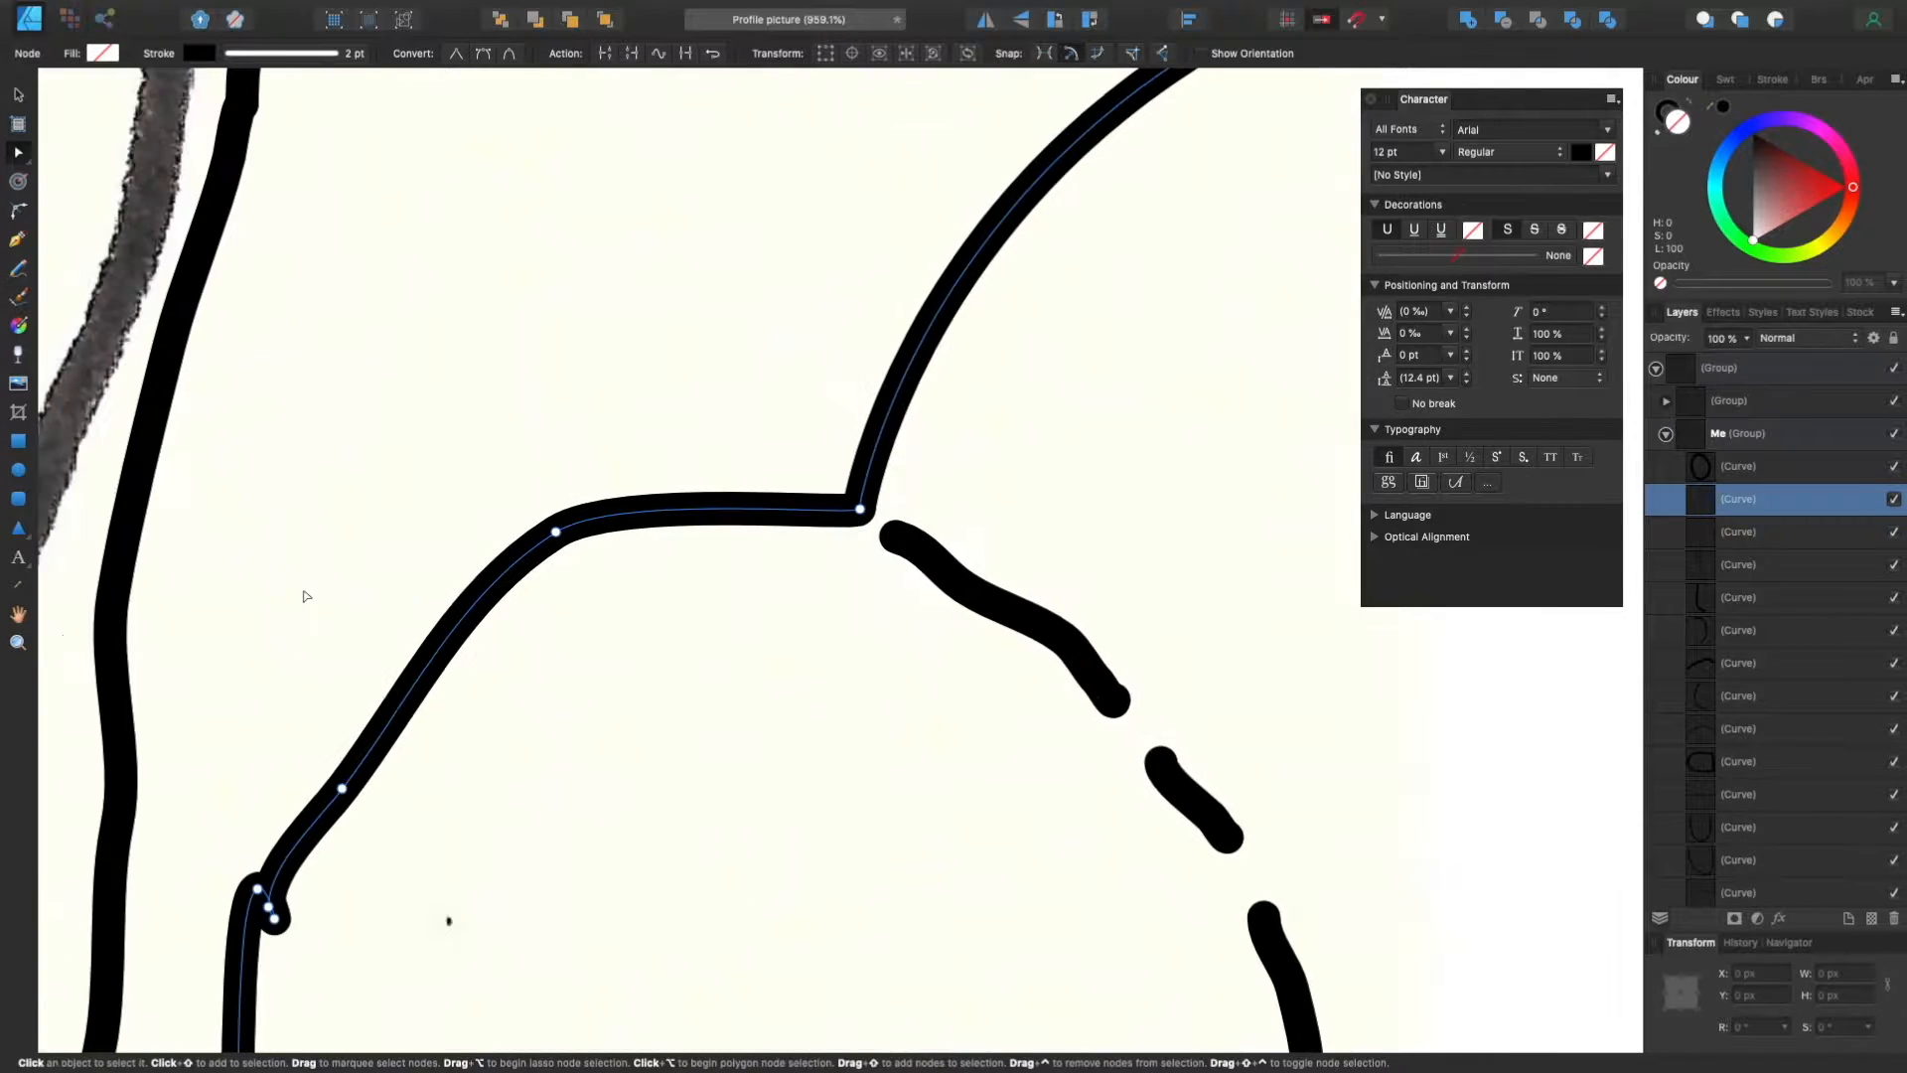
pyautogui.click(340, 788)
pyautogui.press('Delete')
pyautogui.click(646, 722)
pyautogui.click(496, 727)
pyautogui.press('Delete')
pyautogui.click(463, 924)
pyautogui.press('Delete')
# Step: Adjust the middle-node handles of the short scallop below that notch to round the brim's left side
pyautogui.moveTo(715, 417); pyautogui.dragTo(592, 553)
pyautogui.moveTo(530, 636); pyautogui.dragTo(430, 758)
pyautogui.scroll(-6, 437, 775)
pyautogui.click(514, 901)
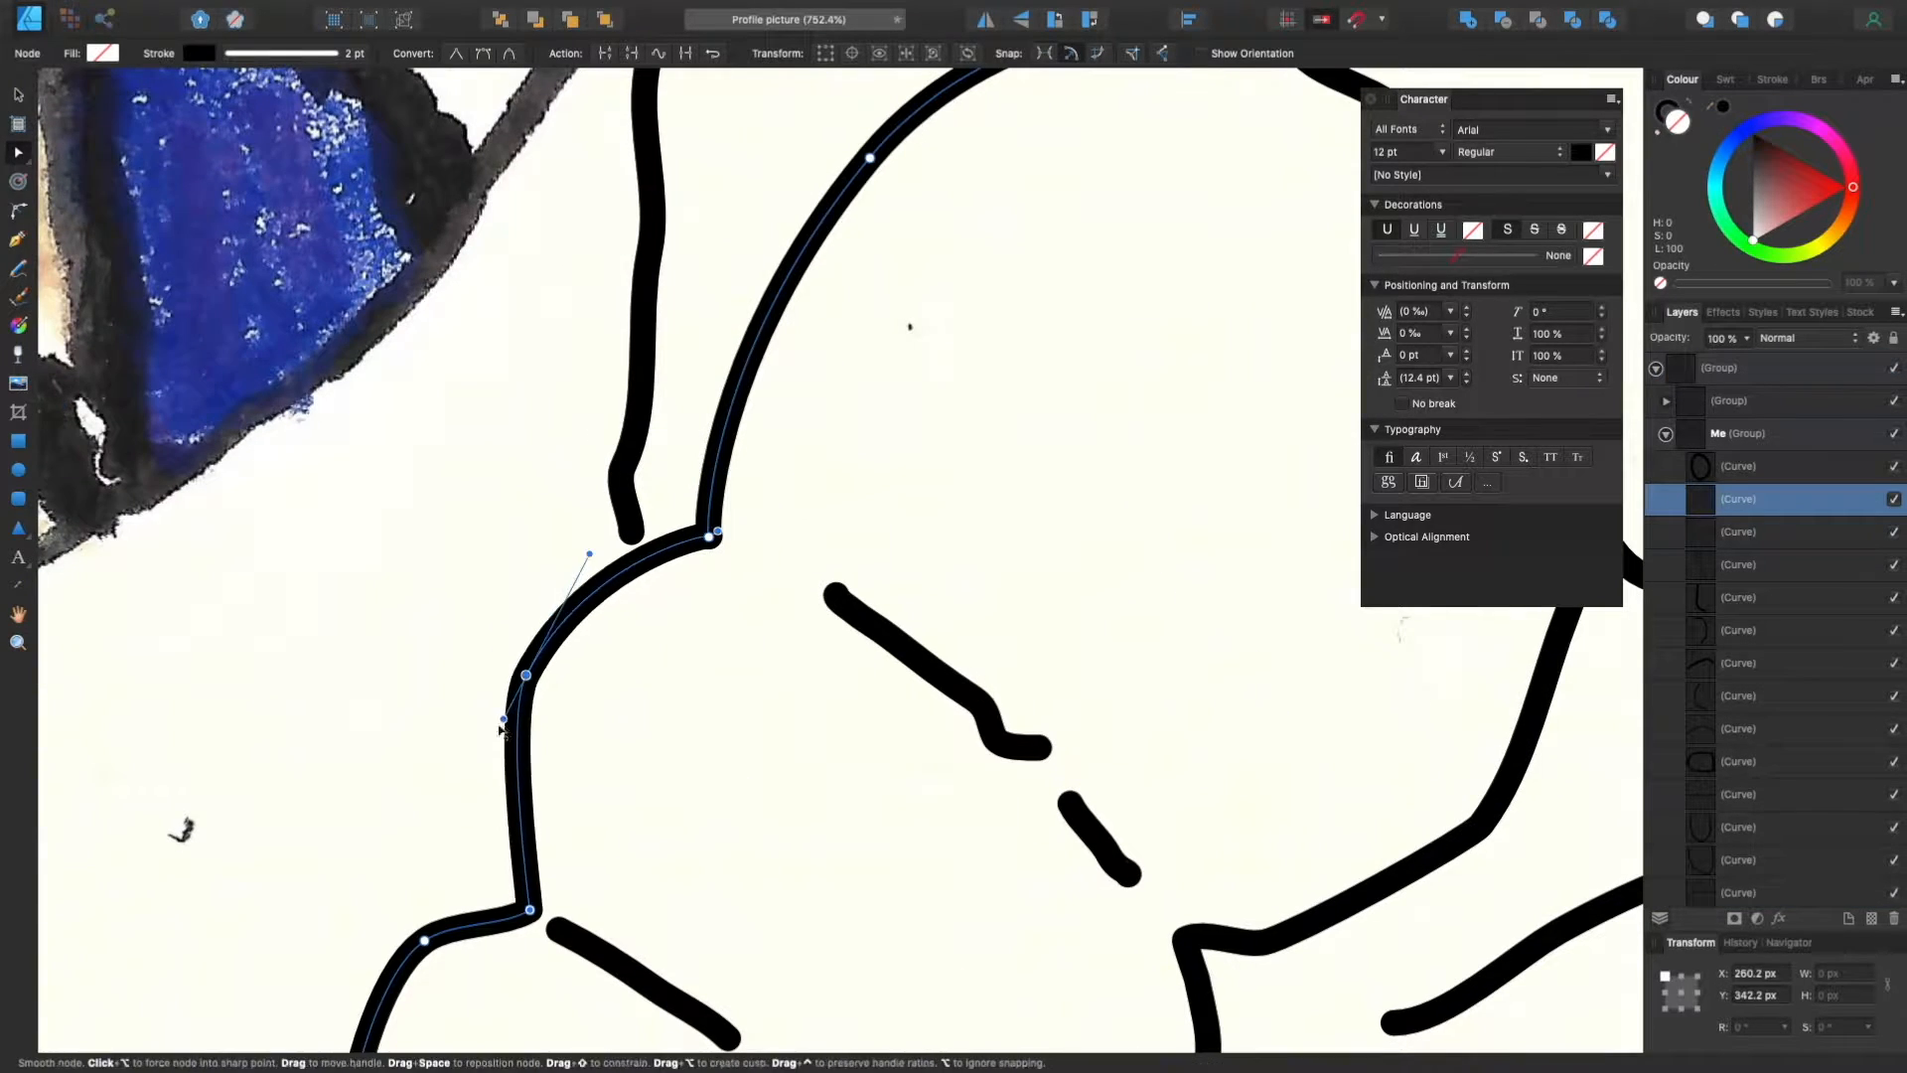